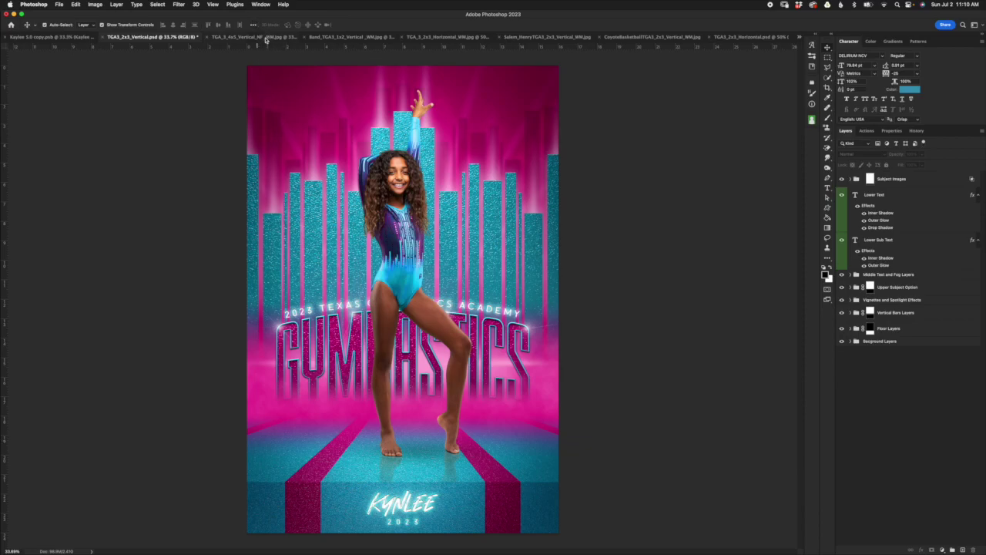
Review the finished vertical and horizontal sample posters in the open documents and return to TGA3_2x3_Vertical.psd.
{"action": "left_click", "coordinate": [267, 38]}
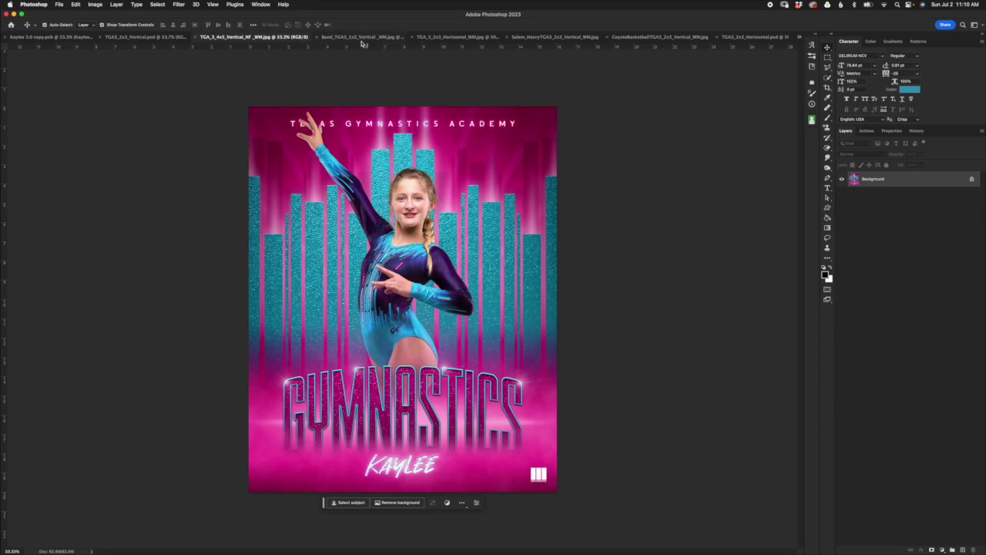
{"action": "left_click", "coordinate": [363, 40]}
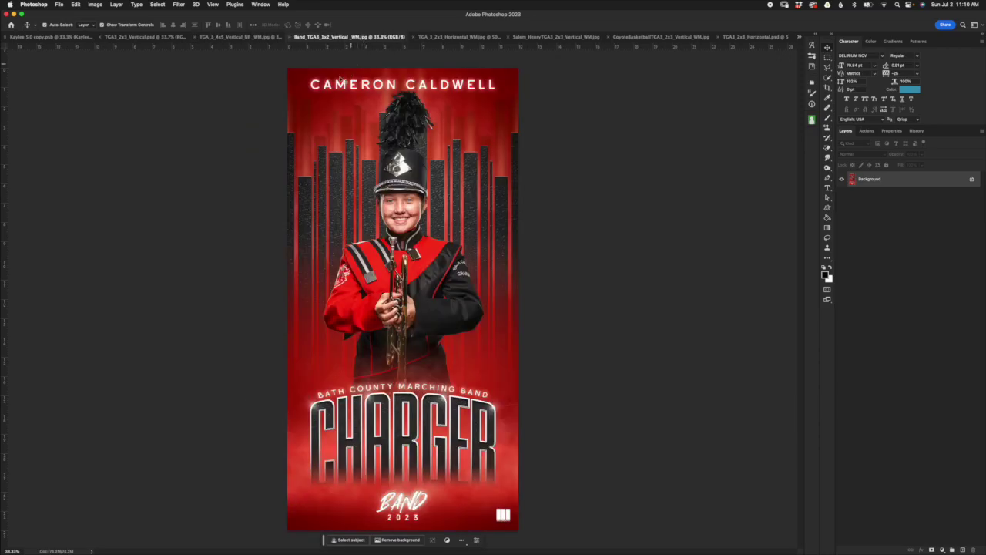
{"action": "left_click", "coordinate": [435, 38]}
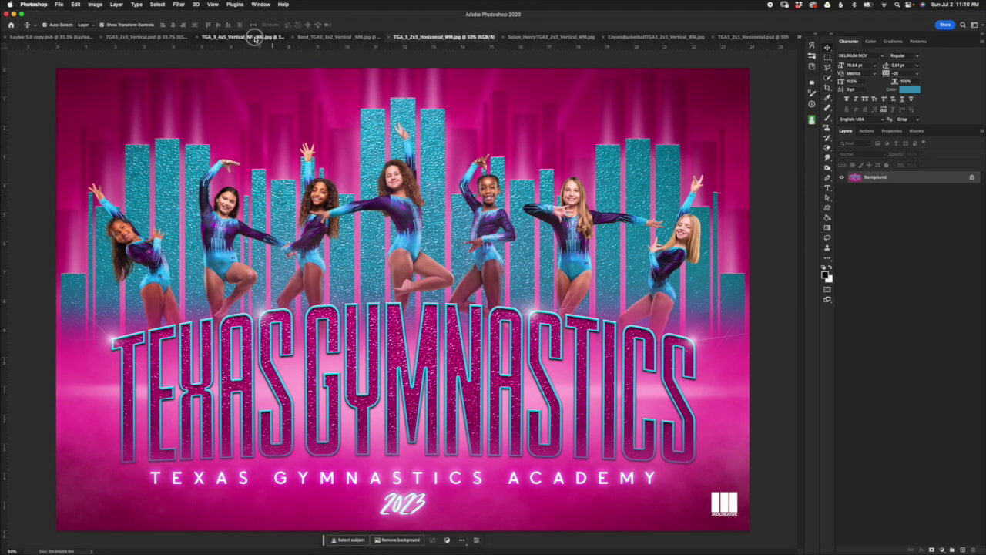
{"action": "left_click", "coordinate": [255, 37]}
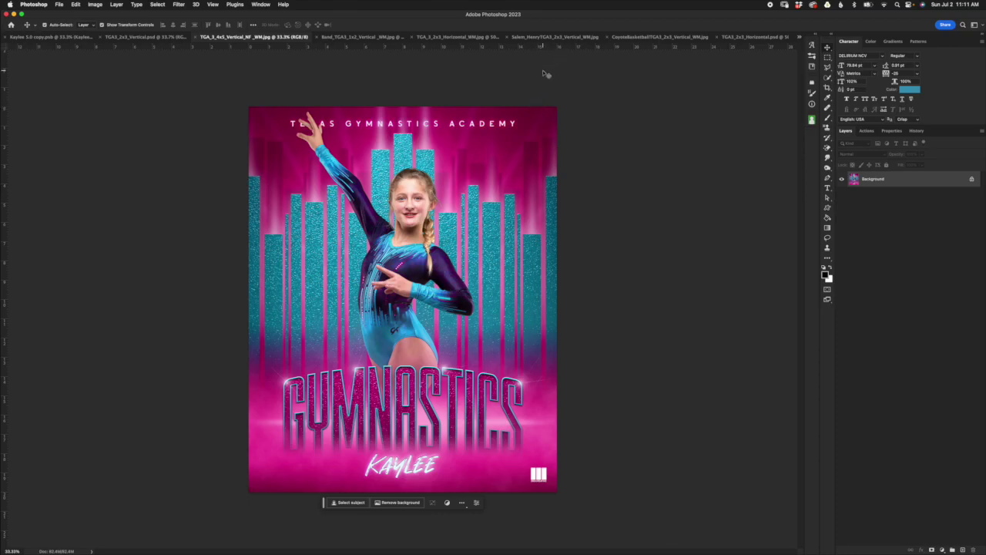
{"action": "left_click", "coordinate": [532, 36]}
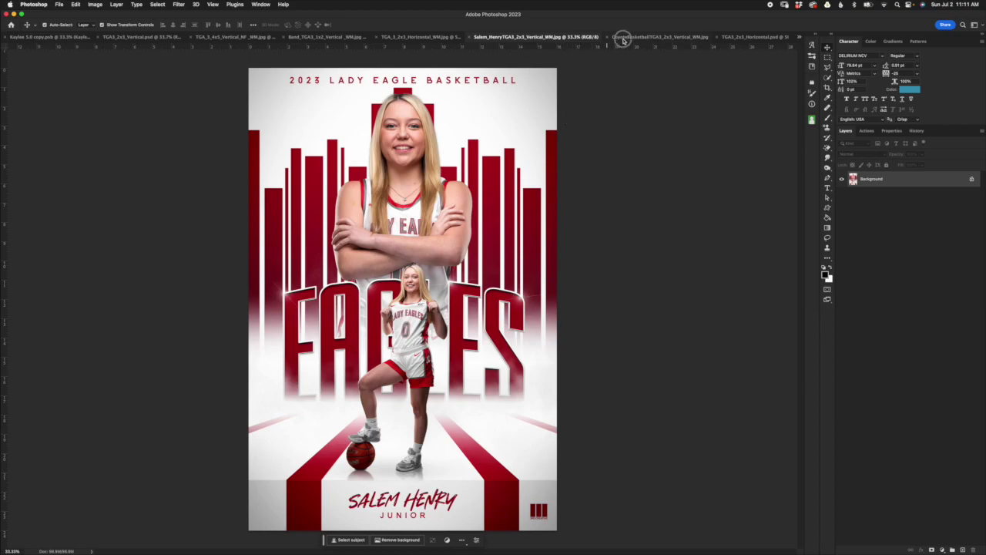
{"action": "left_click", "coordinate": [623, 40]}
{"action": "left_click", "coordinate": [533, 37]}
{"action": "left_click", "coordinate": [119, 37]}
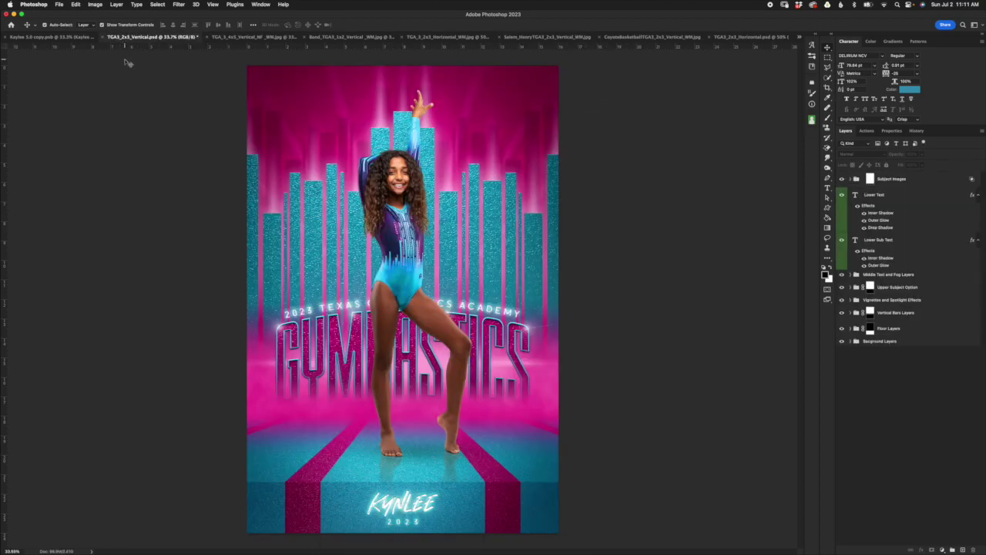
Expand the Background Layers group and preview the floor, vertical bars, vignette and spotlight, and middle text groups by toggling their visibility.
{"action": "left_click", "coordinate": [861, 344]}
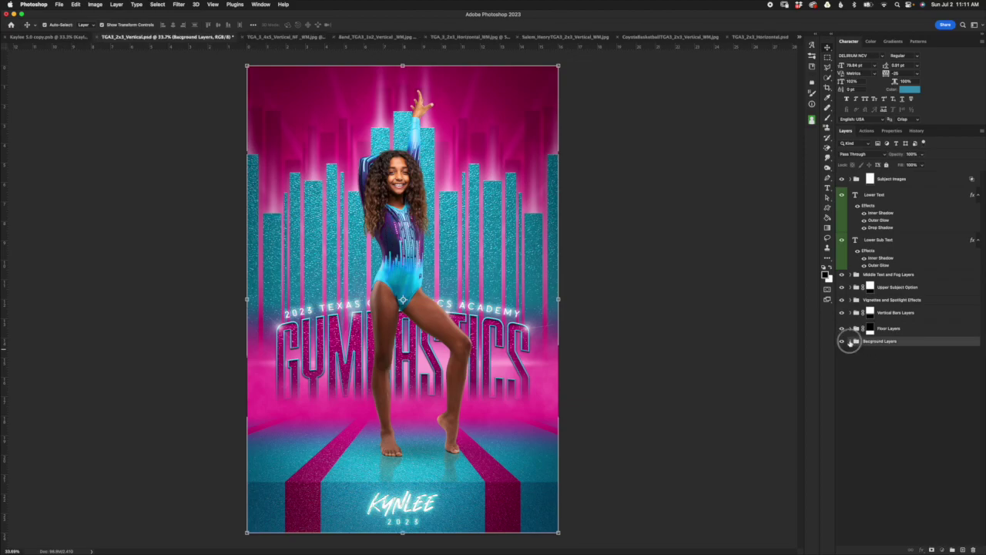
{"action": "left_click", "coordinate": [850, 341]}
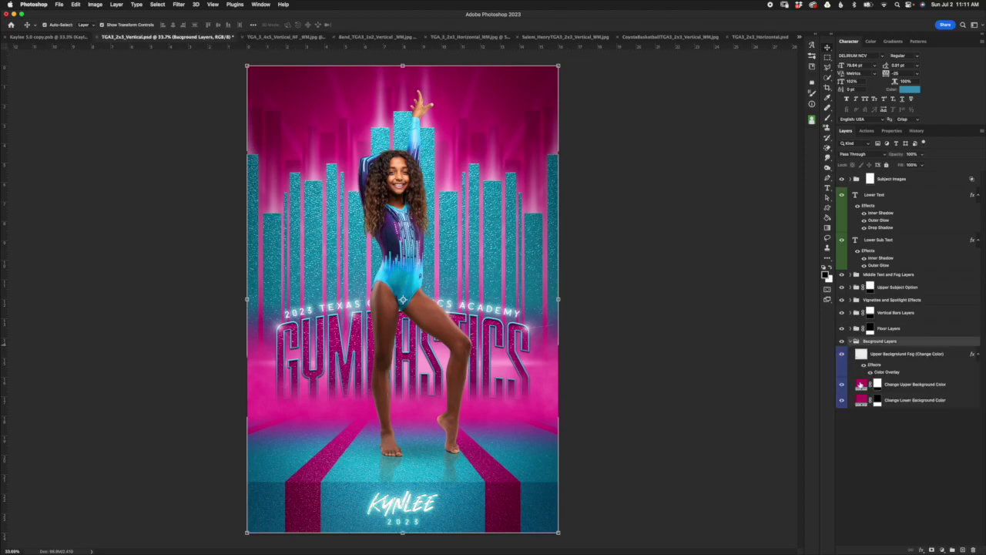
{"action": "left_click", "coordinate": [842, 328]}
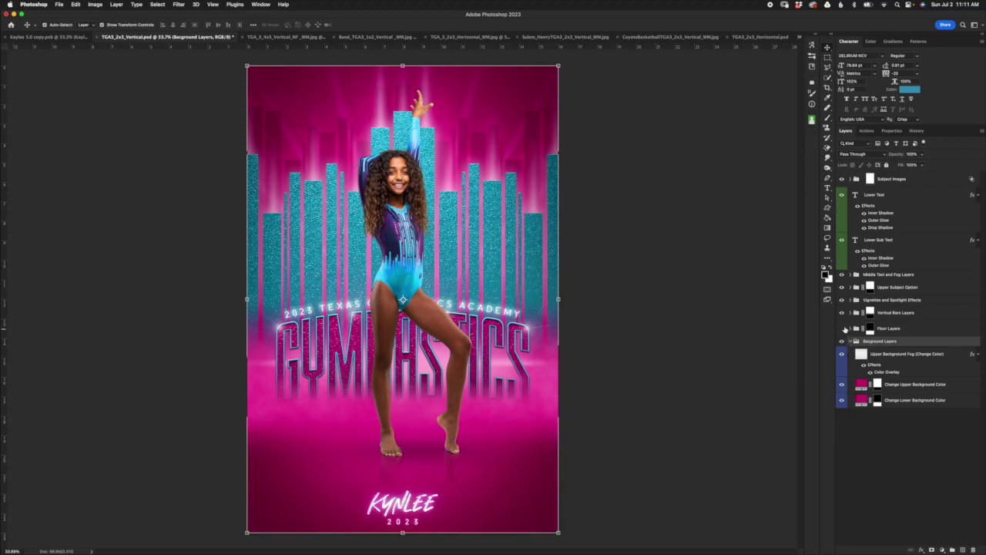
{"action": "left_click", "coordinate": [842, 328]}
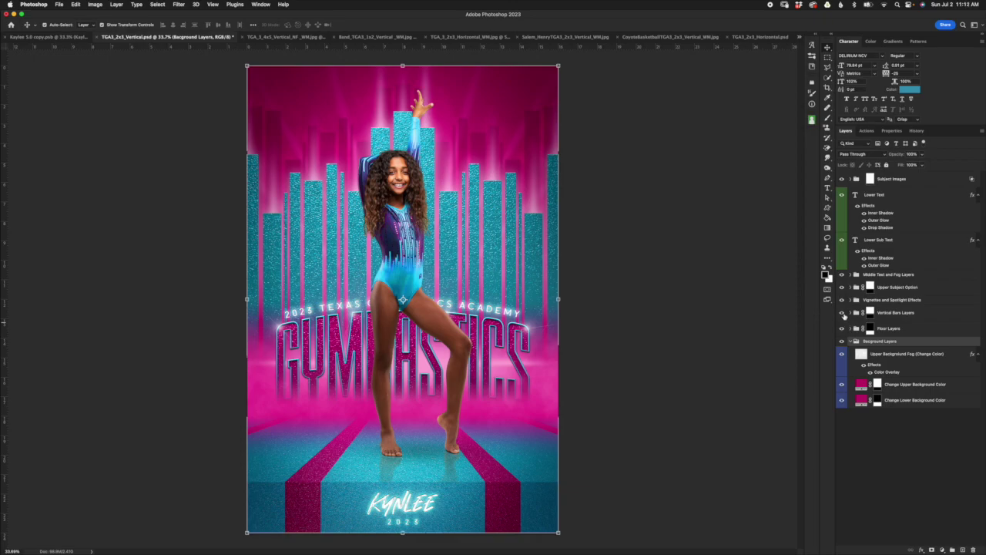
{"action": "left_click", "coordinate": [843, 313]}
{"action": "left_click", "coordinate": [843, 315]}
{"action": "left_click", "coordinate": [842, 302]}
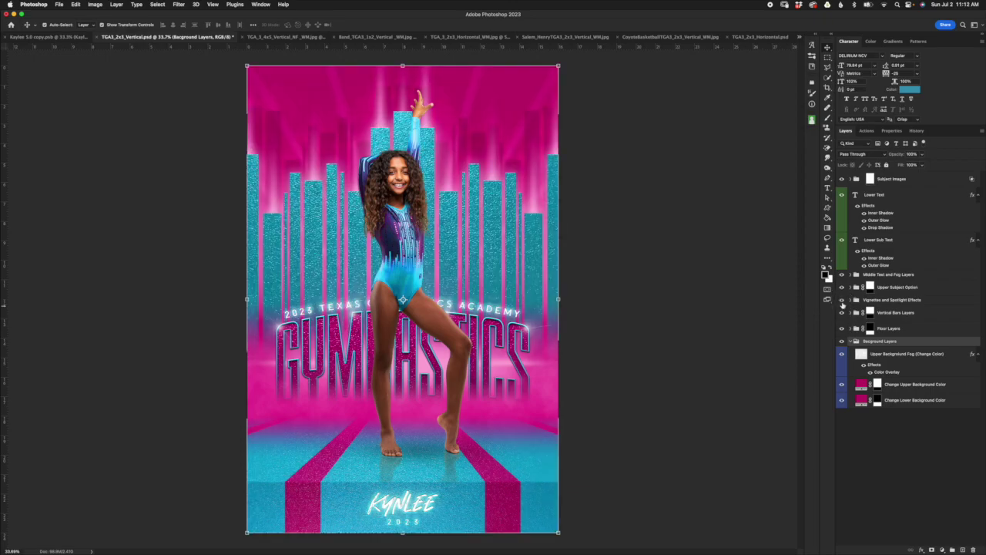
{"action": "left_click", "coordinate": [843, 300]}
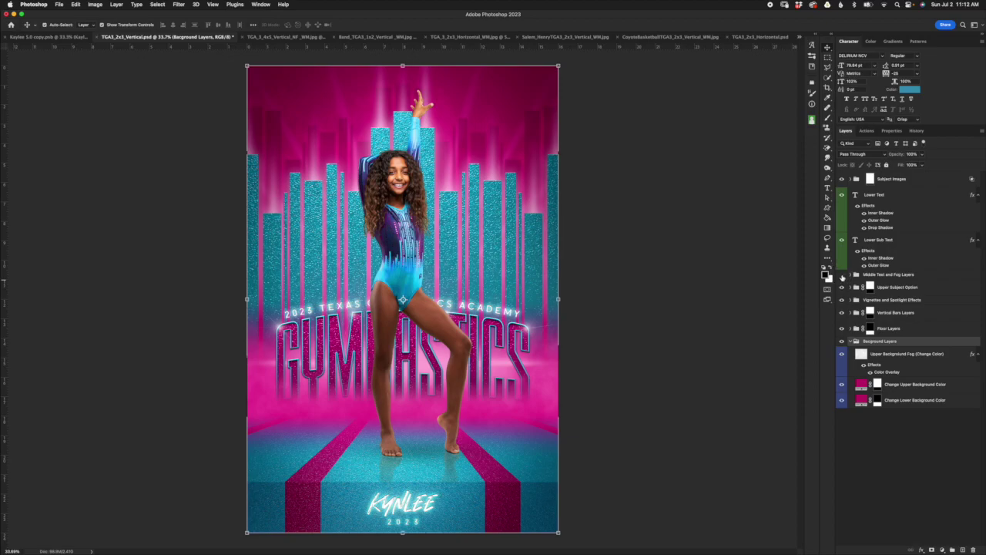
{"action": "left_click", "coordinate": [843, 275]}
{"action": "left_click", "coordinate": [842, 275]}
Hide the Floor Layers group to expose the background beneath it.
{"action": "left_click", "coordinate": [842, 329]}
{"action": "left_click", "coordinate": [842, 329]}
{"action": "left_click", "coordinate": [842, 328]}
Try a bright green fill (#32c300) on the Change Upper Background Color layer.
{"action": "left_click", "coordinate": [905, 359]}
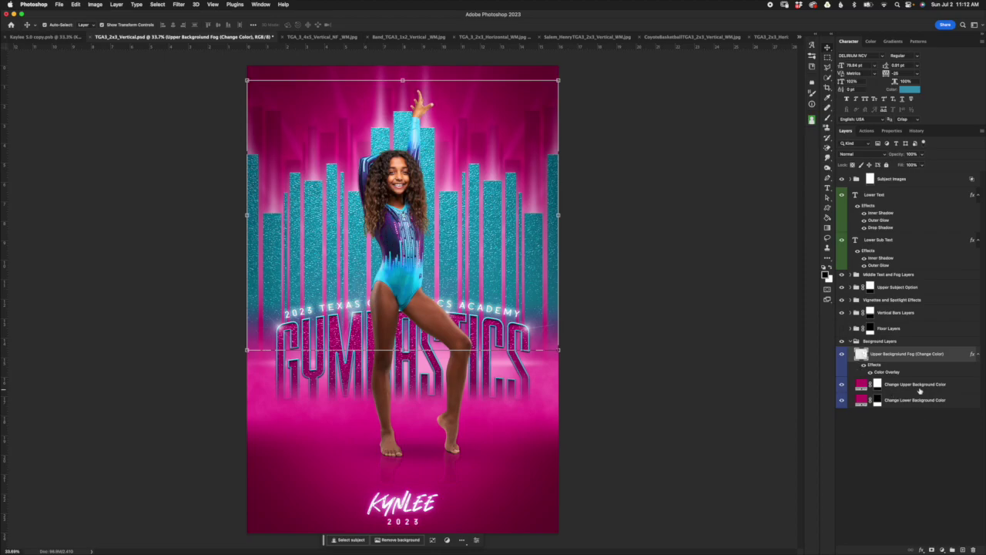
{"action": "left_click", "coordinate": [921, 388]}
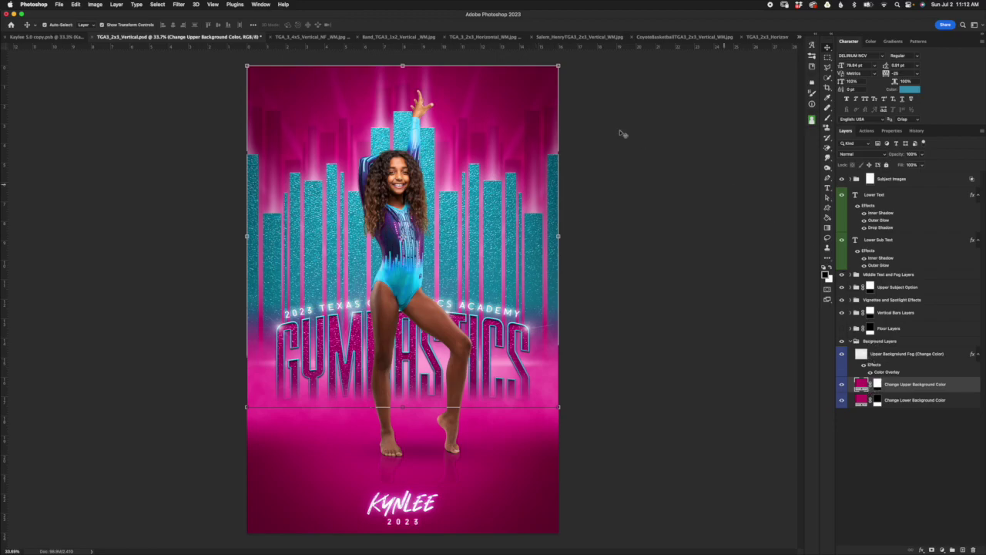
{"action": "double_click", "coordinate": [862, 385]}
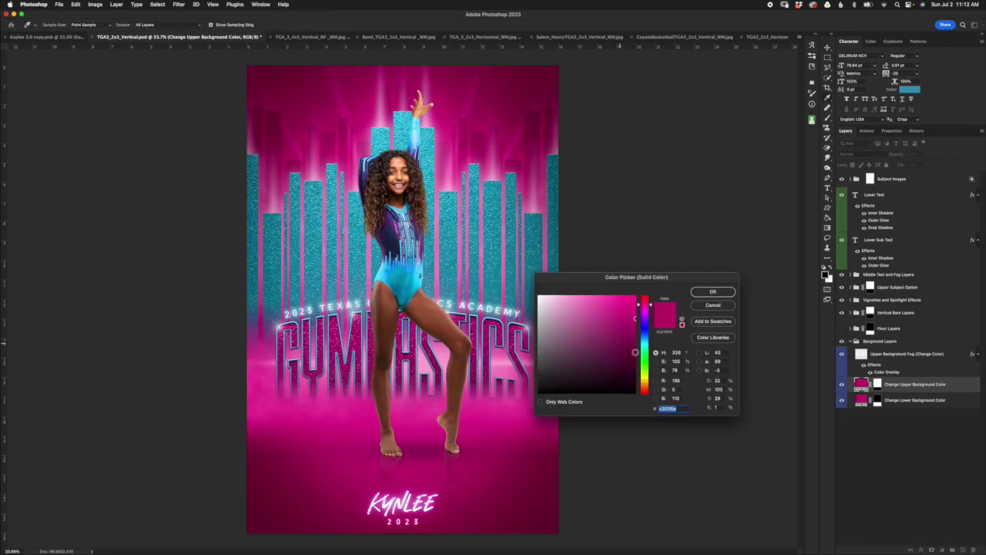
{"action": "left_click", "coordinate": [646, 365]}
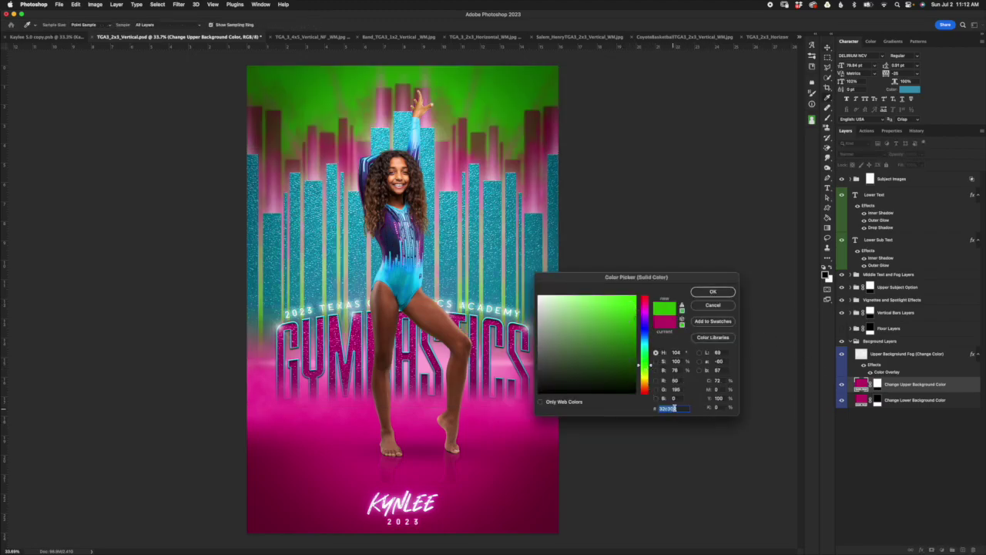
{"action": "left_click", "coordinate": [714, 292]}
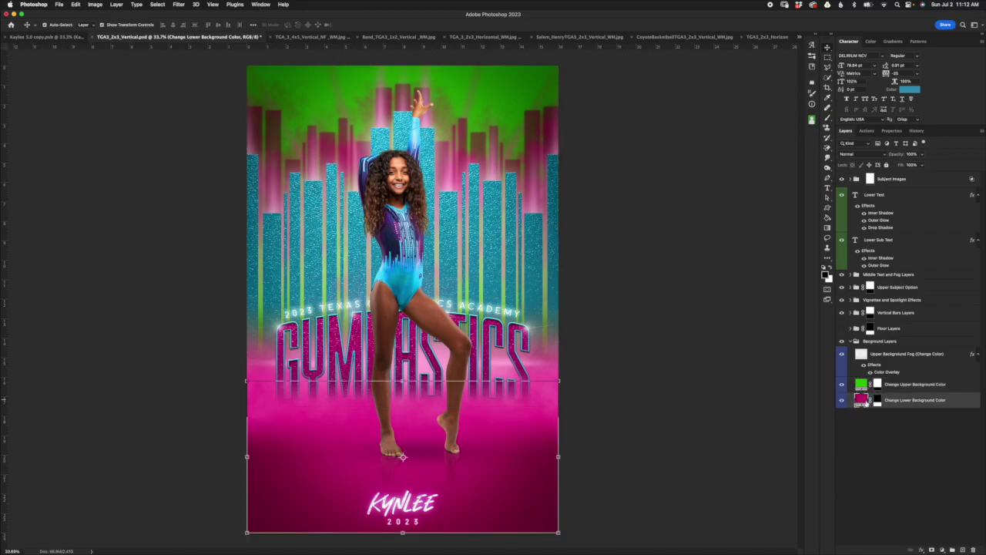
Try the green 32c300 on the Change Lower Background Color fill and discard it.
{"action": "double_click", "coordinate": [867, 403]}
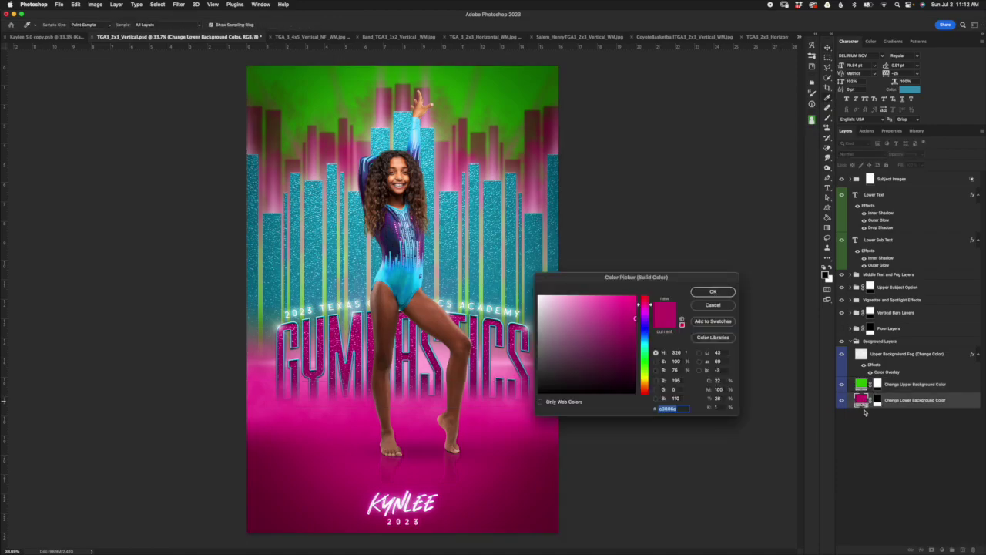
{"action": "type", "text": "32c300"}
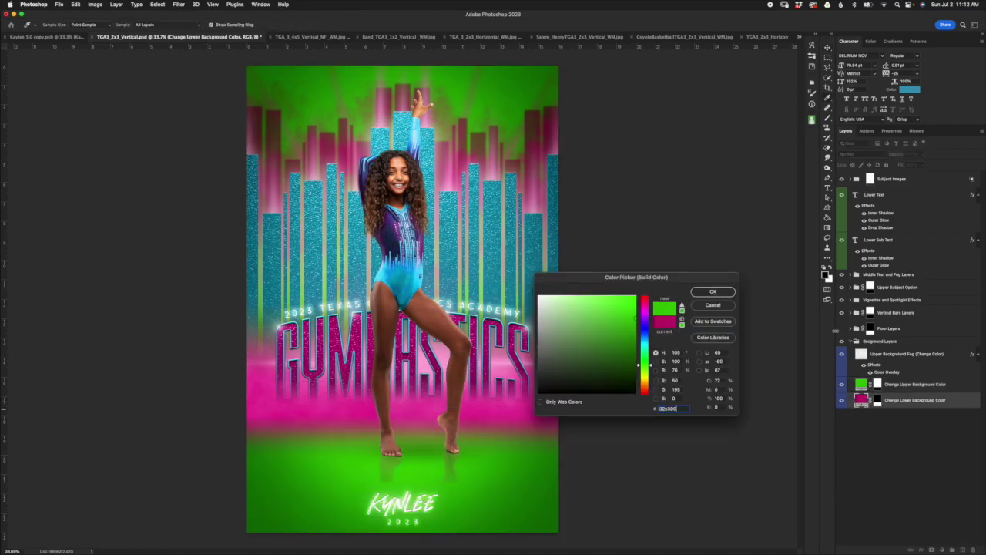
{"action": "left_click", "coordinate": [728, 306]}
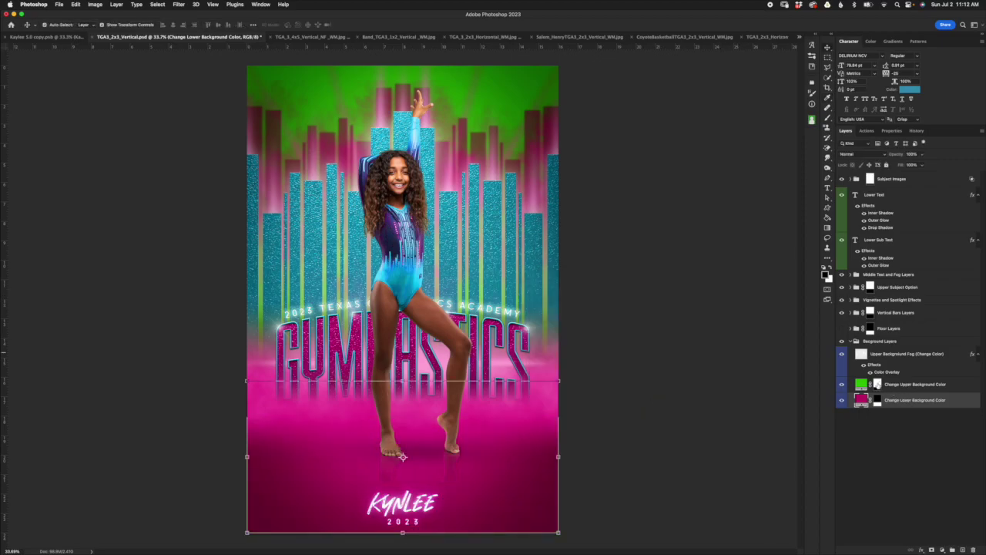
Disable and re-enable the upper background layer's mask as a preview, and undo the green recolouring.
{"action": "left_click", "coordinate": [877, 383], "text": "shift"}
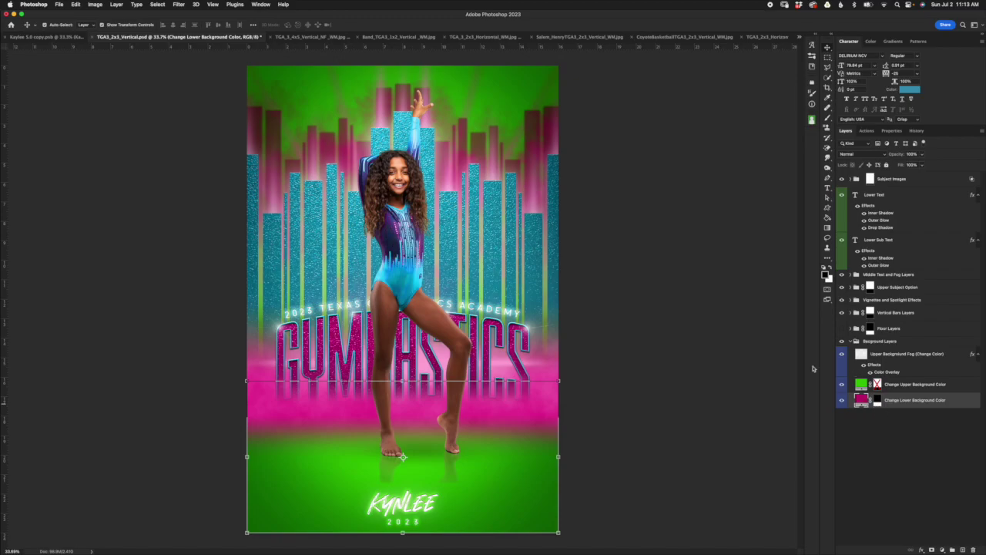
{"action": "left_click", "coordinate": [878, 384], "text": "shift"}
{"action": "key", "text": "super+z"}
{"action": "key", "text": "super+shift+z"}
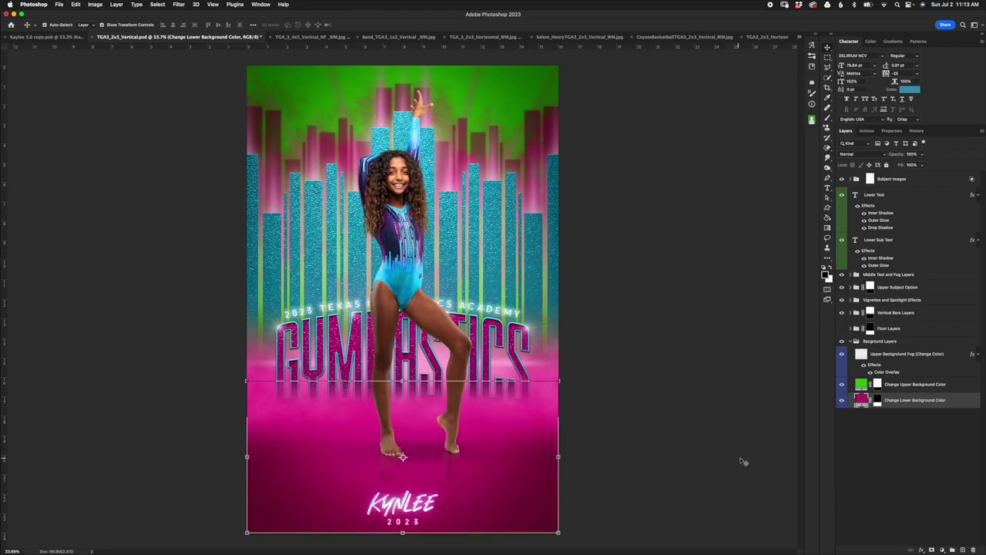
{"action": "key", "text": "super+z"}
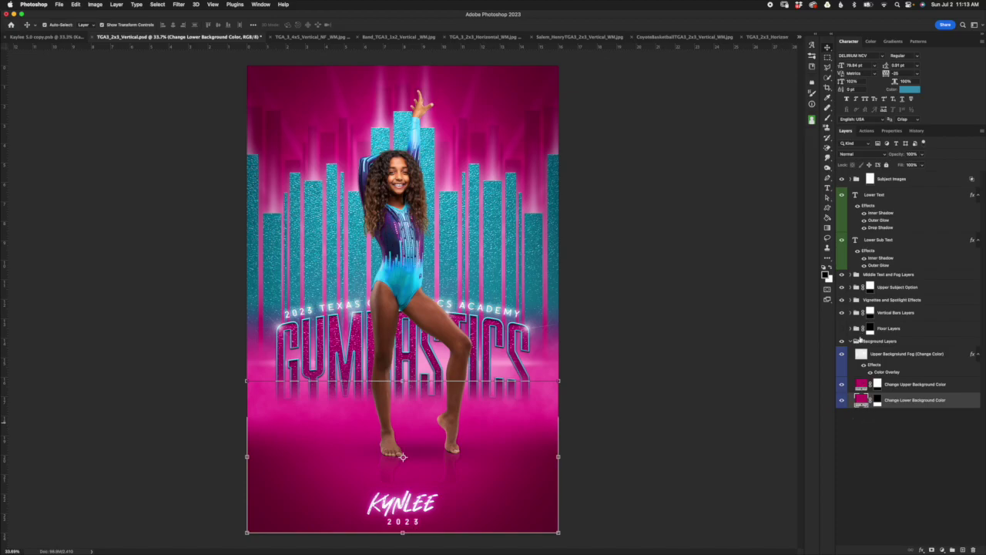
Preview the Upper Background Fog (Change Color) layer by toggling its visibility.
{"action": "left_click", "coordinate": [875, 355]}
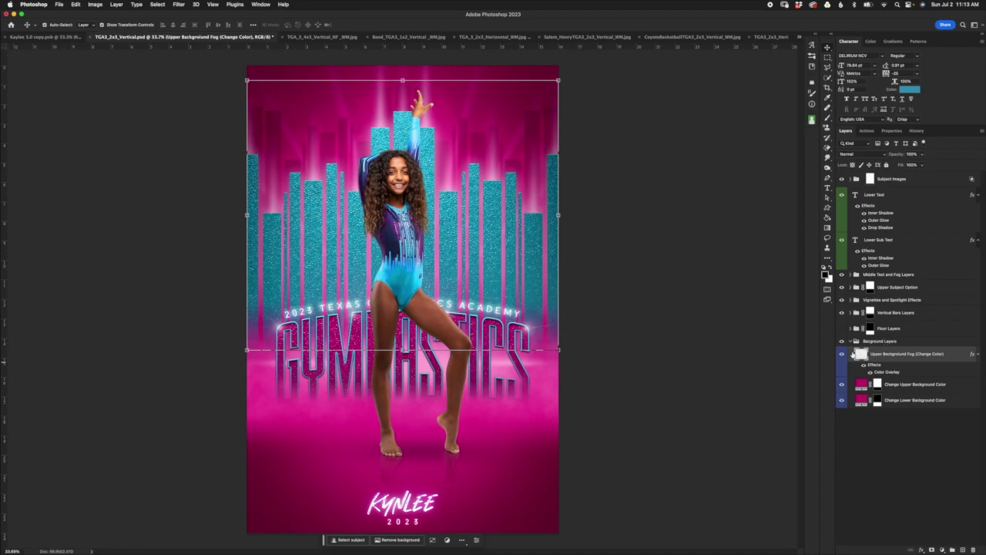
{"action": "left_click", "coordinate": [842, 355]}
{"action": "left_click", "coordinate": [842, 356]}
Try pale pink, white and bright pink overlay colours on the Upper Background Fog layer and cancel the style changes.
{"action": "double_click", "coordinate": [884, 373]}
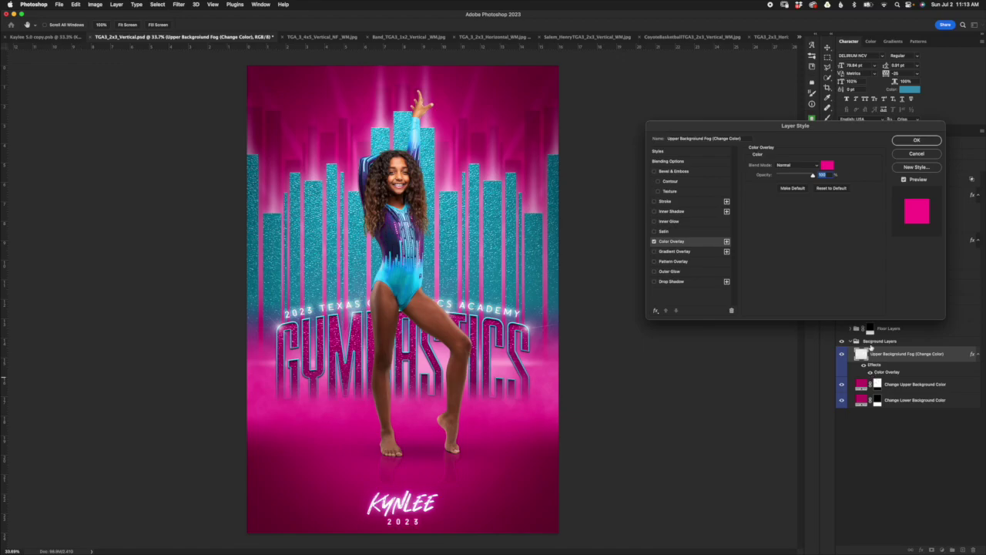
{"action": "left_click", "coordinate": [827, 165]}
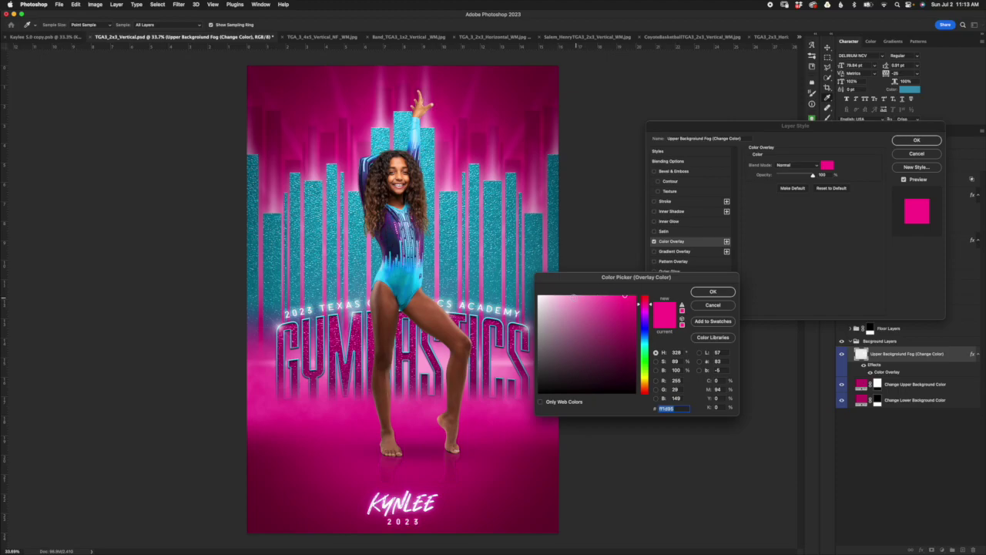
{"action": "left_click", "coordinate": [566, 296]}
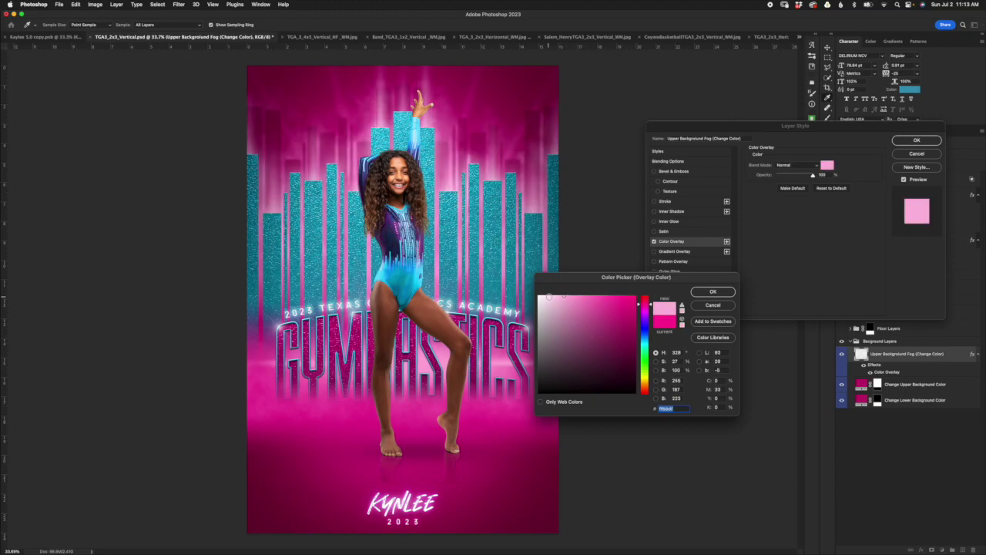
{"action": "left_click", "coordinate": [548, 298]}
{"action": "left_click", "coordinate": [538, 295]}
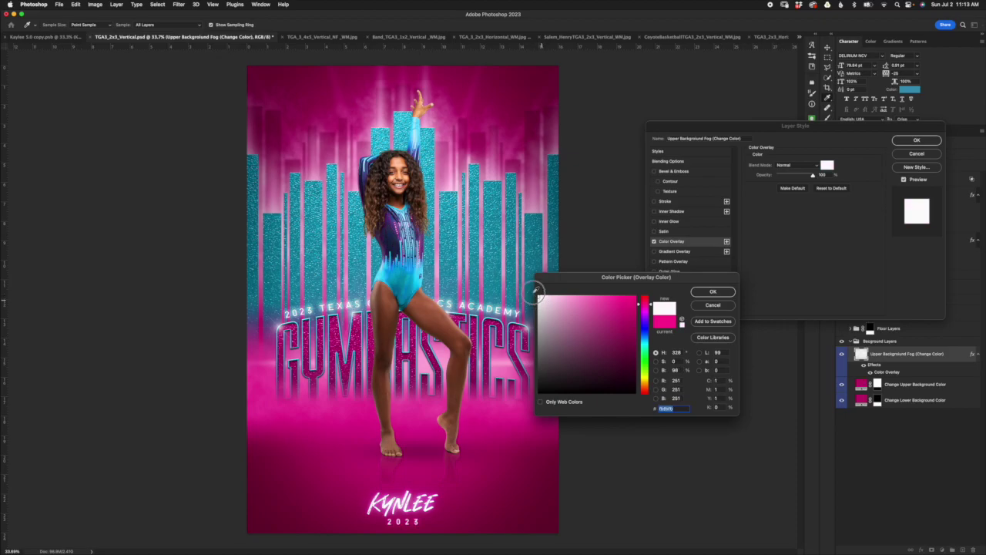
{"action": "left_click", "coordinate": [617, 296]}
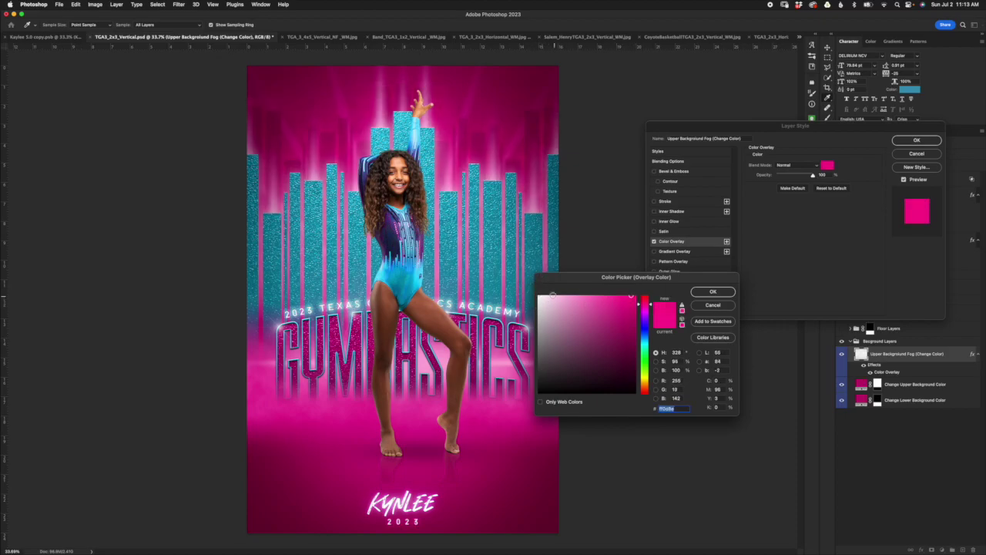
{"action": "left_click", "coordinate": [540, 296]}
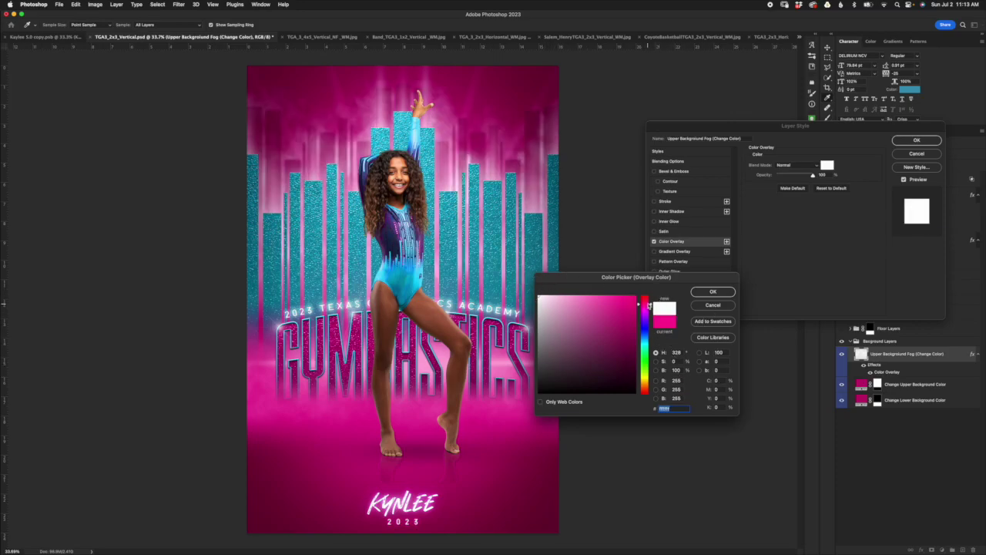
{"action": "mouse_move", "coordinate": [646, 306]}
{"action": "left_mouse_down"}
{"action": "mouse_move", "coordinate": [646, 380]}
{"action": "mouse_move", "coordinate": [652, 306]}
{"action": "left_mouse_up"}
{"action": "mouse_move", "coordinate": [650, 309]}
{"action": "left_mouse_down"}
{"action": "mouse_move", "coordinate": [609, 299]}
{"action": "mouse_move", "coordinate": [625, 295]}
{"action": "mouse_move", "coordinate": [599, 299]}
{"action": "mouse_move", "coordinate": [651, 304]}
{"action": "left_mouse_up"}
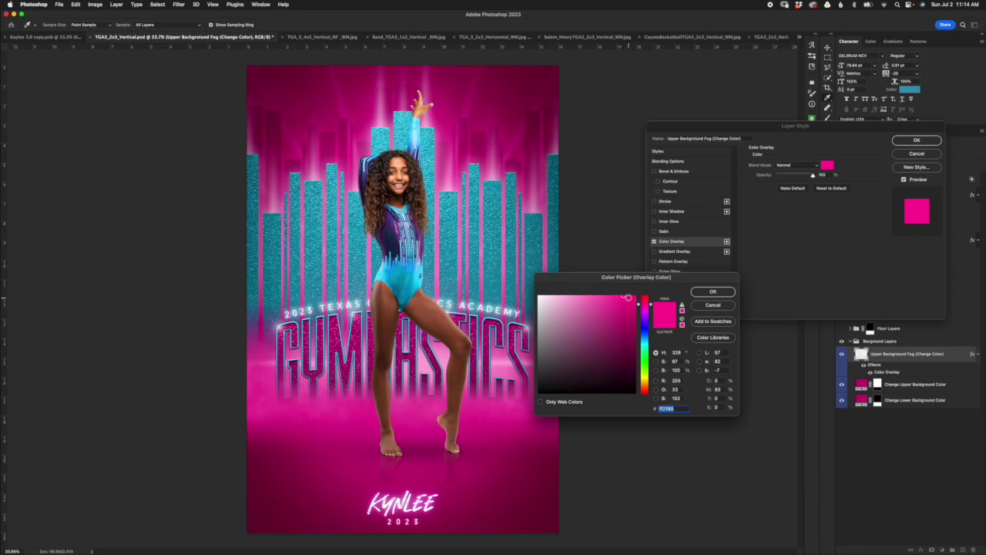
{"action": "left_click", "coordinate": [713, 305]}
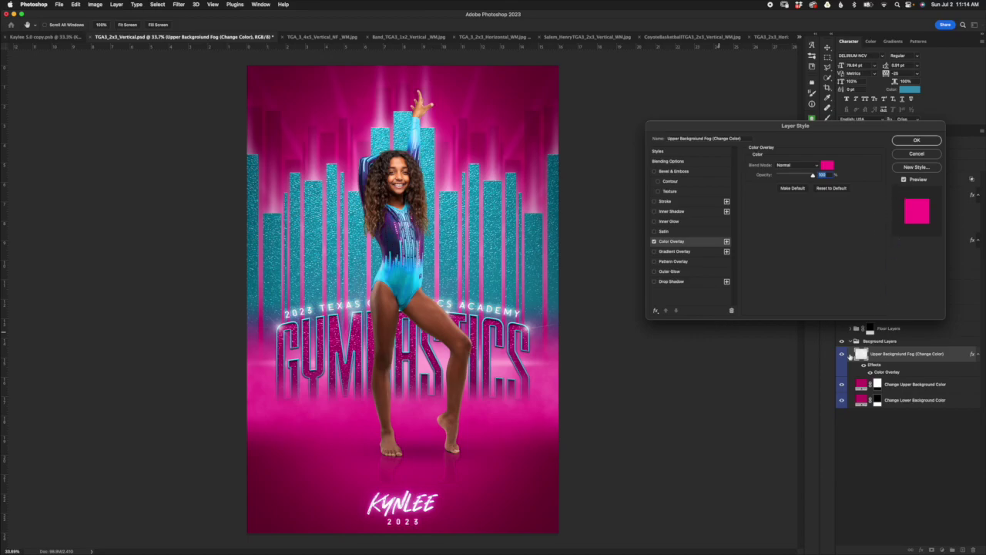
{"action": "left_click", "coordinate": [916, 153]}
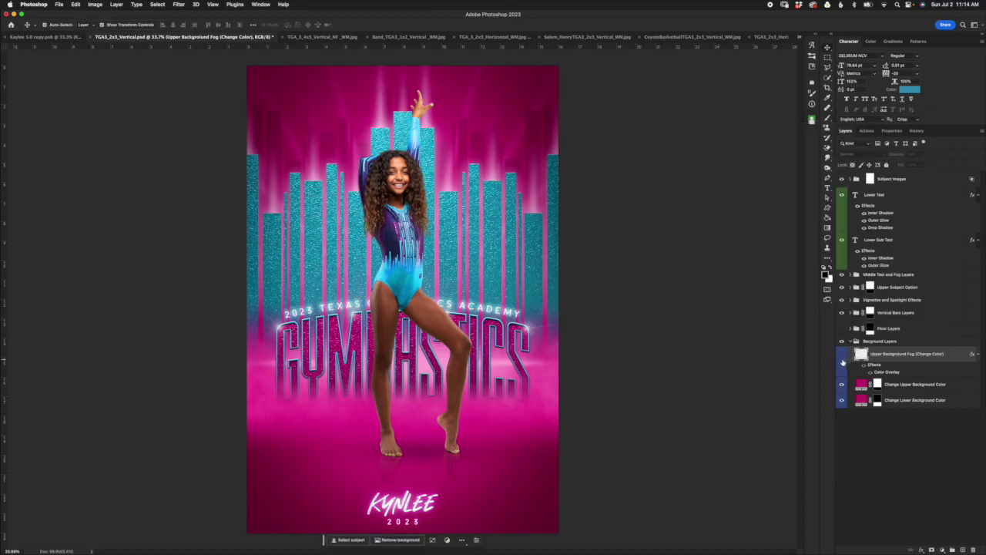
Show the Upper Background Fog layer and collapse the Background Layers group.
{"action": "left_click", "coordinate": [841, 357]}
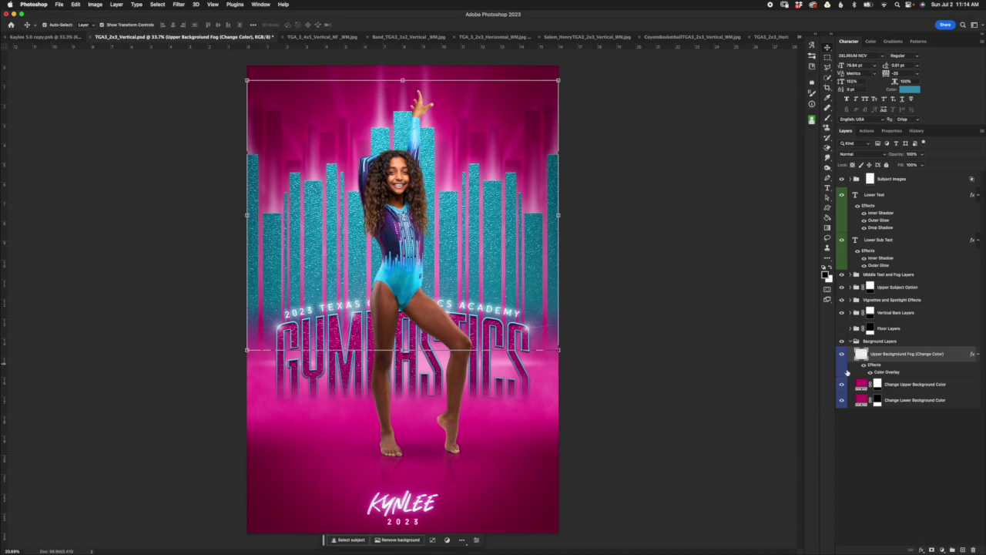
{"action": "left_click", "coordinate": [852, 343]}
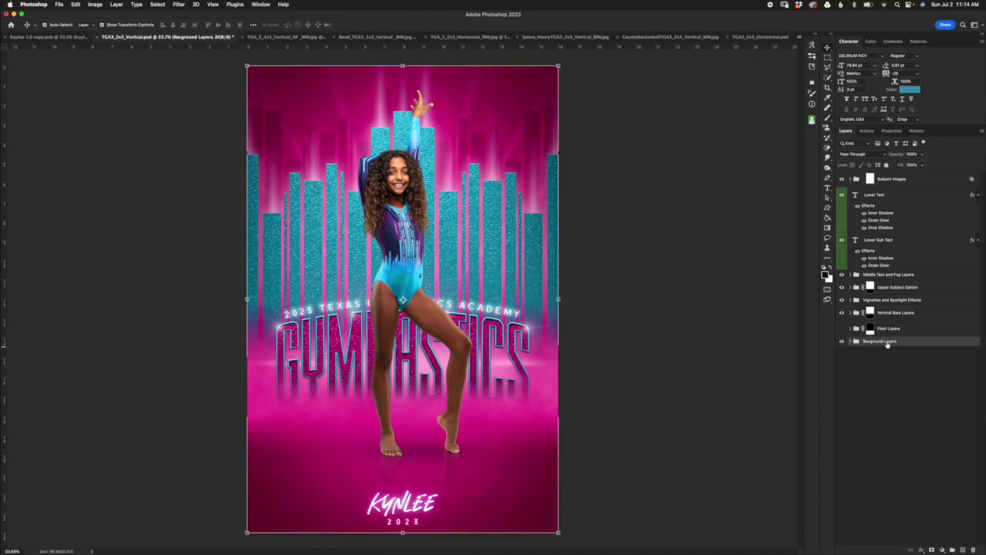
Make the Floor Layers group visible and expand it to reveal its layers.
{"action": "left_click", "coordinate": [851, 341]}
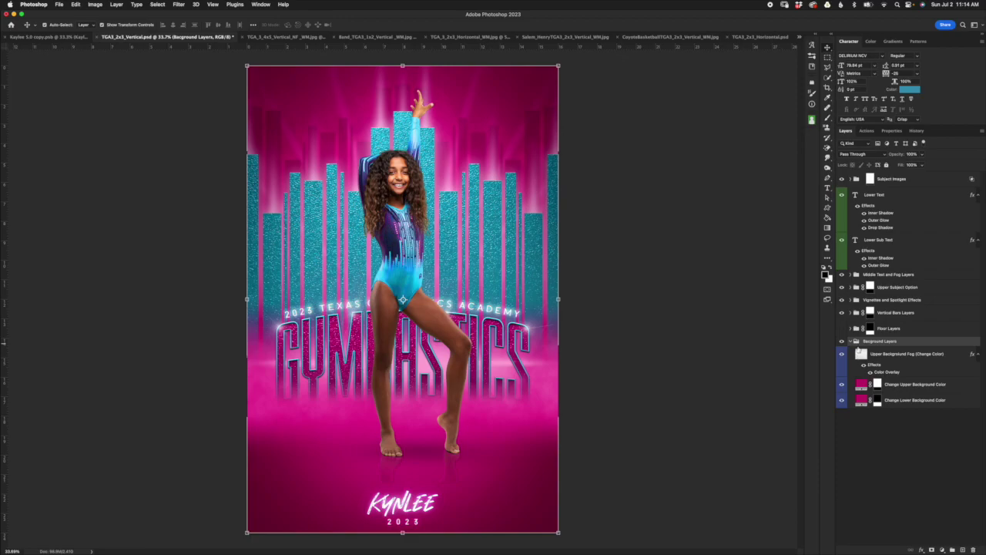
{"action": "left_click", "coordinate": [851, 342]}
{"action": "left_click", "coordinate": [907, 330]}
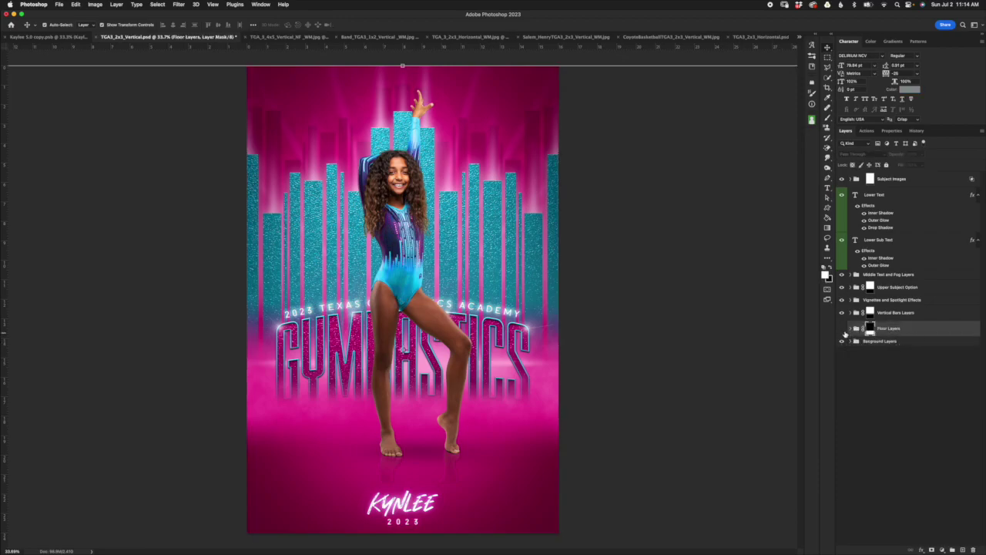
{"action": "left_click", "coordinate": [842, 329]}
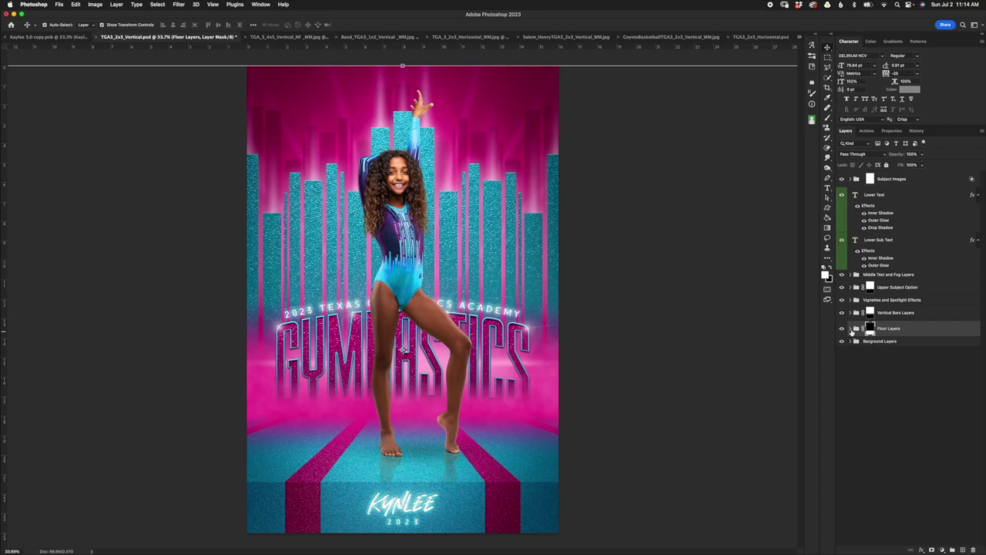
{"action": "left_click", "coordinate": [851, 329]}
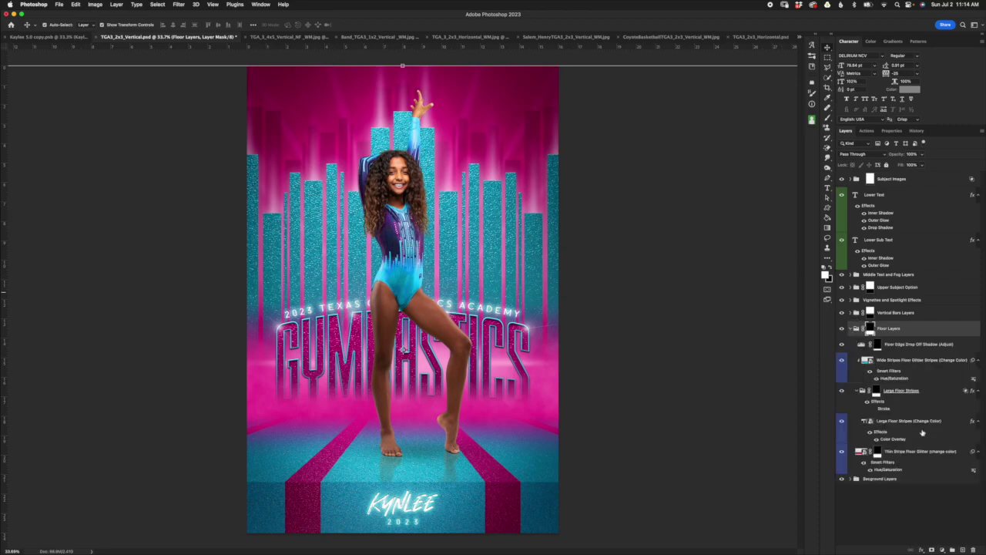
Preview the Thin Stripe Floor Glitter (change color) layer by toggling its visibility off and on.
{"action": "left_click", "coordinate": [917, 453]}
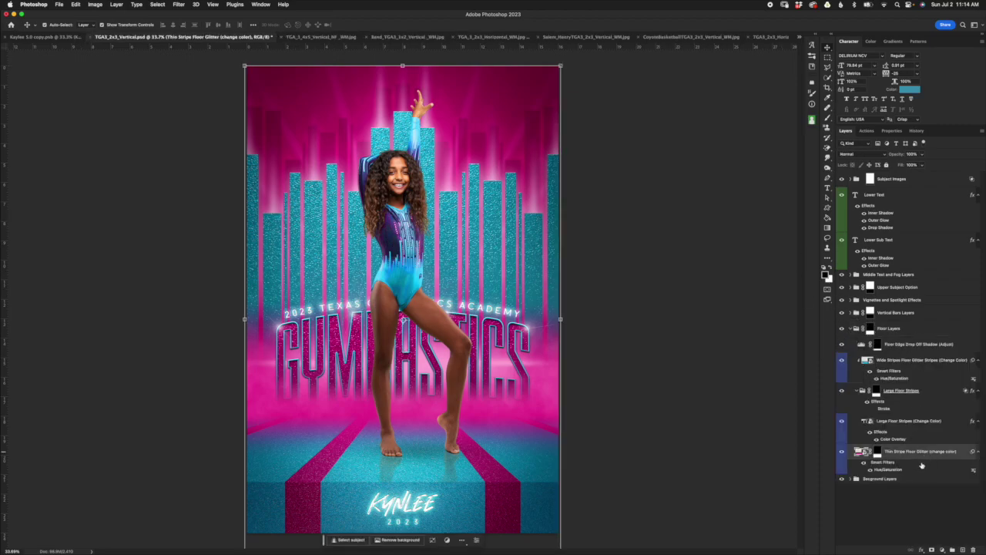
{"action": "left_click", "coordinate": [842, 453]}
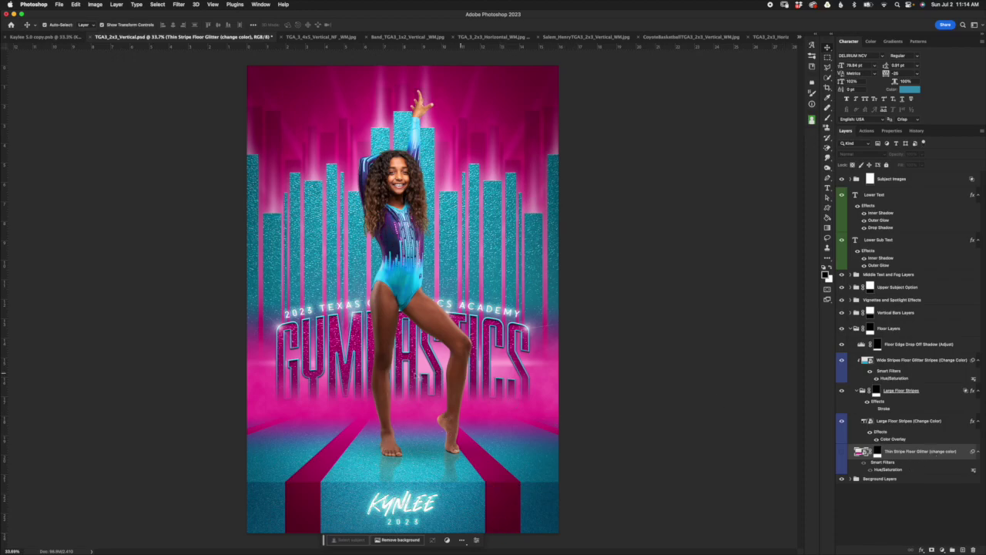
{"action": "left_click", "coordinate": [842, 451]}
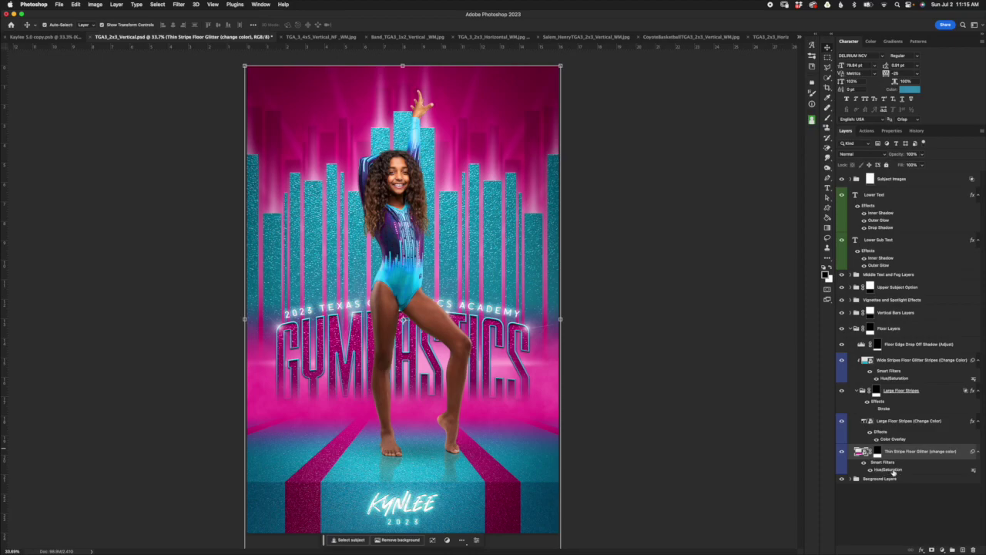
Try a green Hue/Saturation setting of hue 103, saturation 81 and lightness +2 on the Thin Stripe Floor Glitter layer, and cancel it.
{"action": "double_click", "coordinate": [891, 469]}
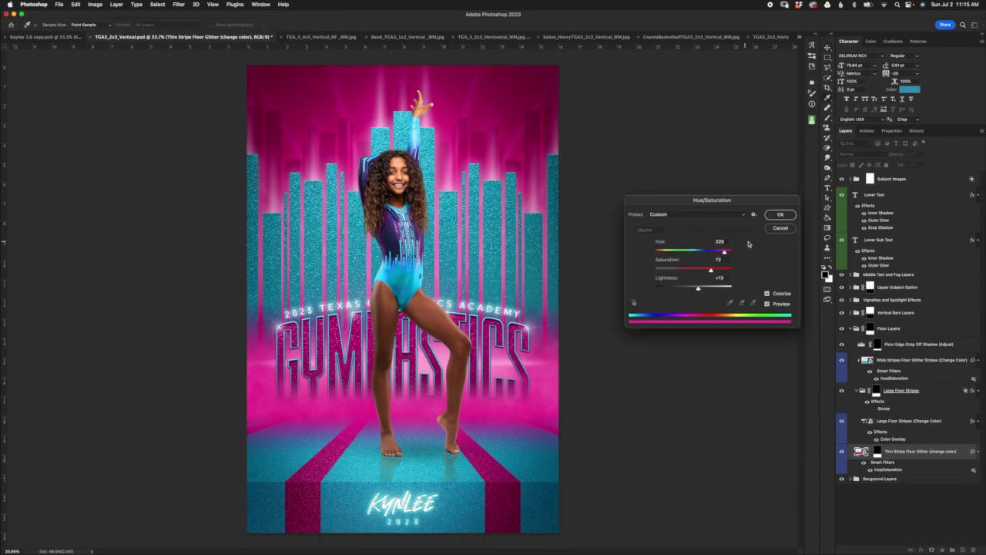
{"action": "left_click_drag", "start_coordinate": [749, 196], "coordinate": [745, 181]}
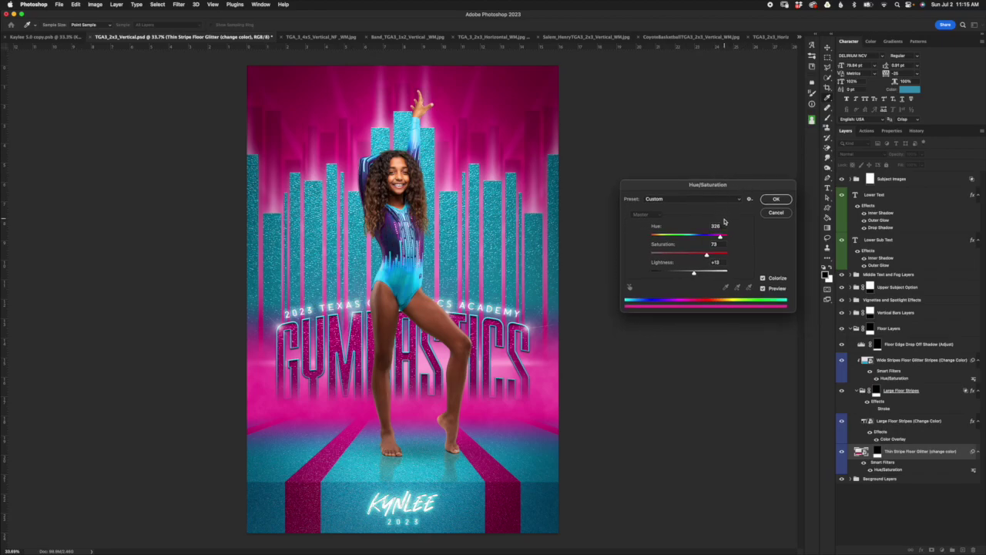
{"action": "left_click_drag", "start_coordinate": [721, 240], "coordinate": [673, 237]}
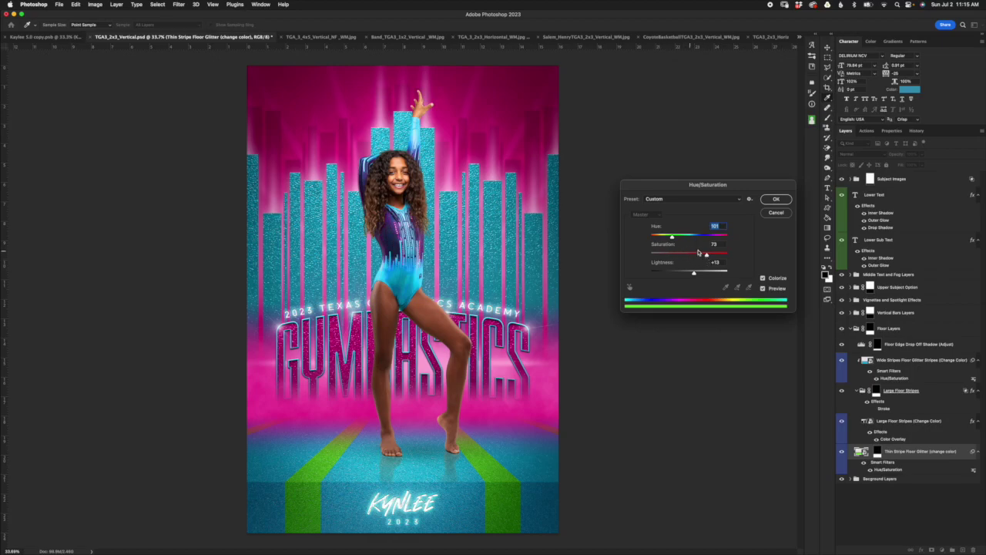
{"action": "left_click_drag", "start_coordinate": [708, 256], "coordinate": [690, 274]}
{"action": "left_click_drag", "start_coordinate": [673, 238], "coordinate": [675, 238]}
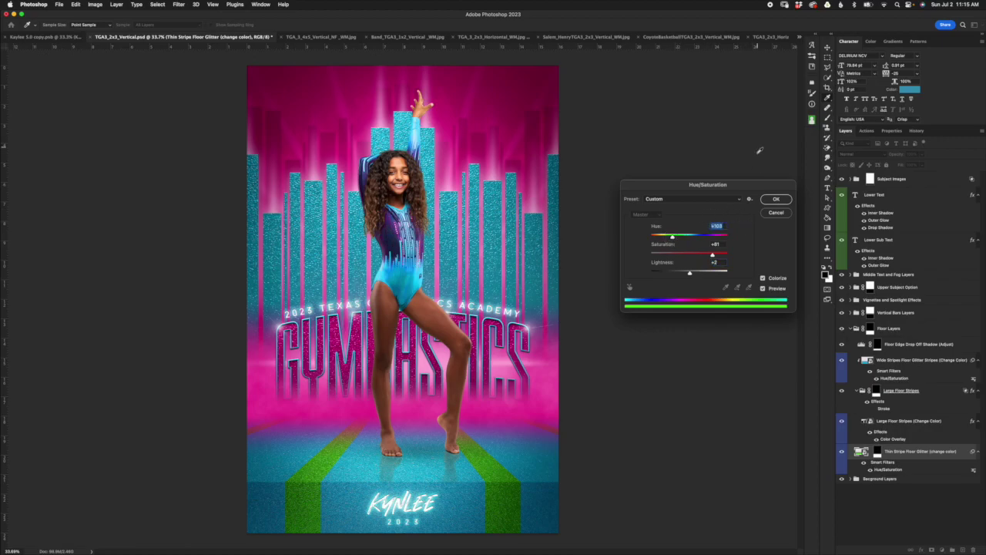
{"action": "left_click", "coordinate": [777, 214]}
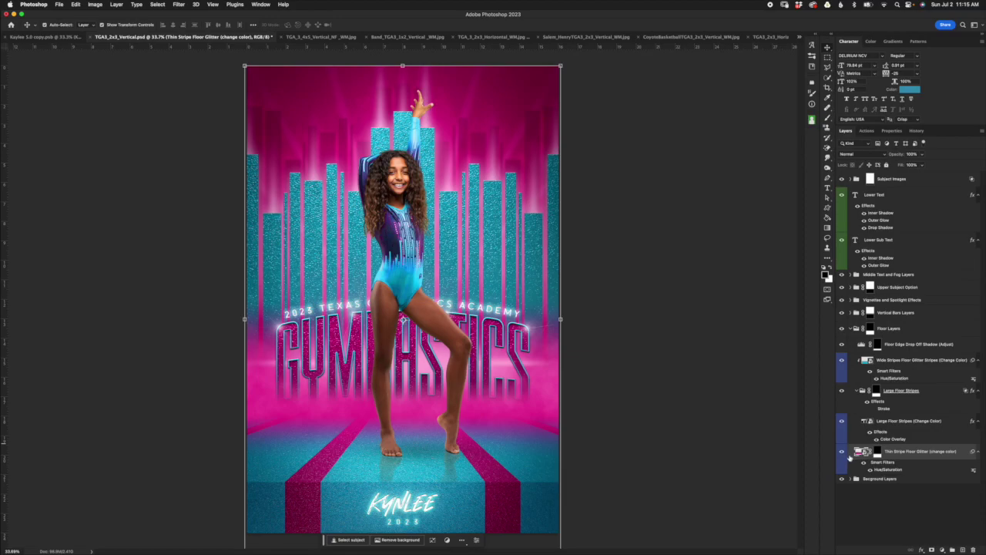
Hide the Thin Stripe Floor Glitter layer and preview the Large Floor Stripes (Change Color) layer's visibility.
{"action": "left_click", "coordinate": [842, 452]}
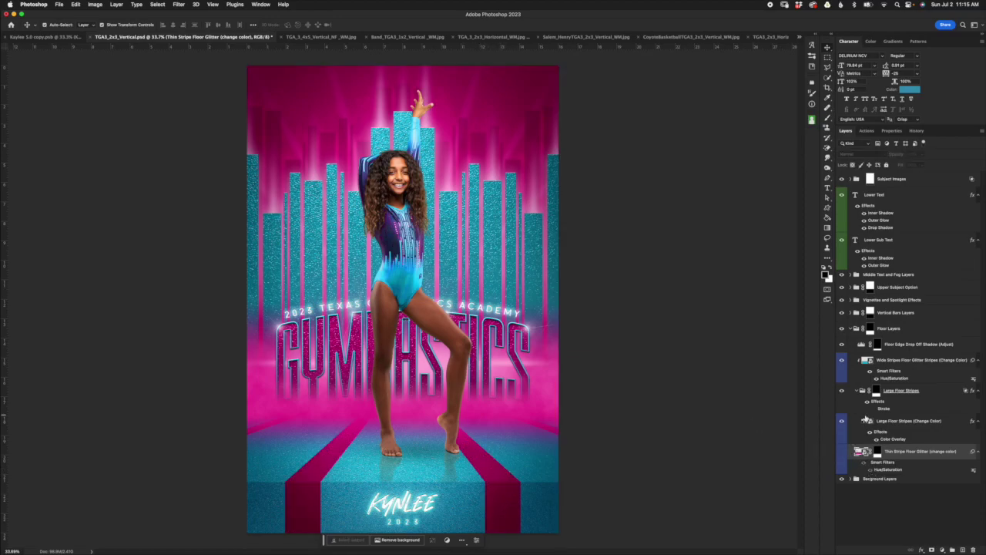
{"action": "left_click", "coordinate": [920, 422]}
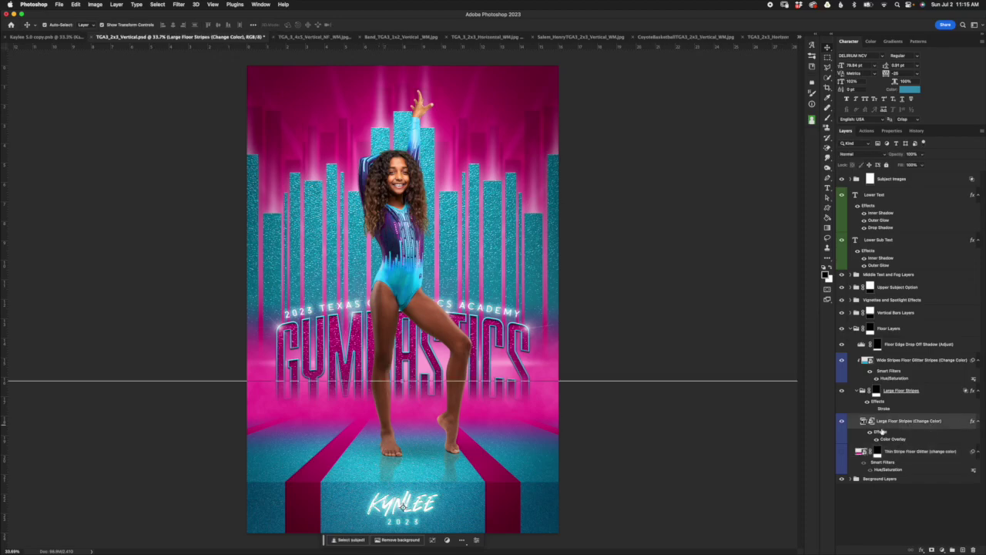
{"action": "left_click", "coordinate": [842, 422]}
{"action": "left_click", "coordinate": [842, 422]}
{"action": "left_click", "coordinate": [924, 453]}
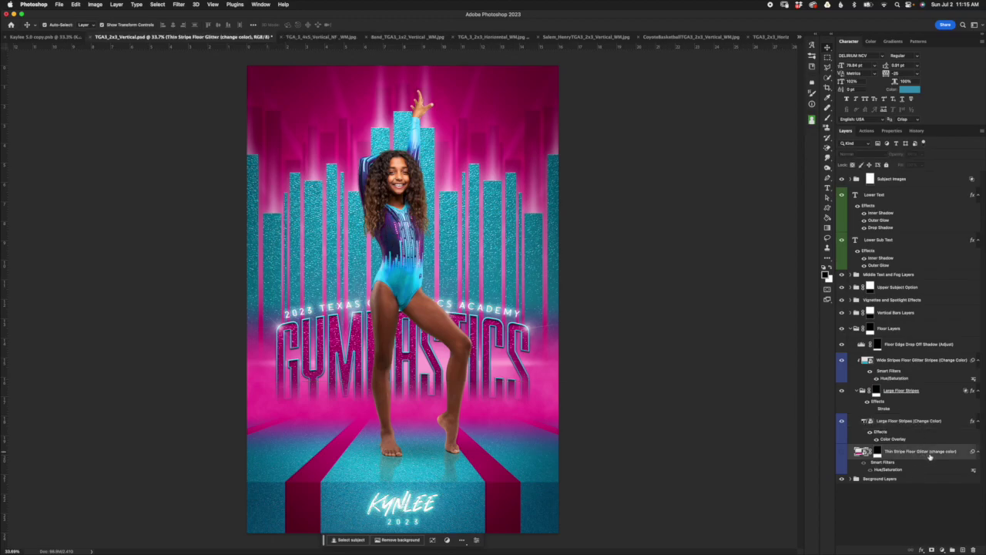
Try green 32c300 for the Change Lower Background Color fill, cancel it, and collapse the Background Layers group.
{"action": "left_click", "coordinate": [851, 479]}
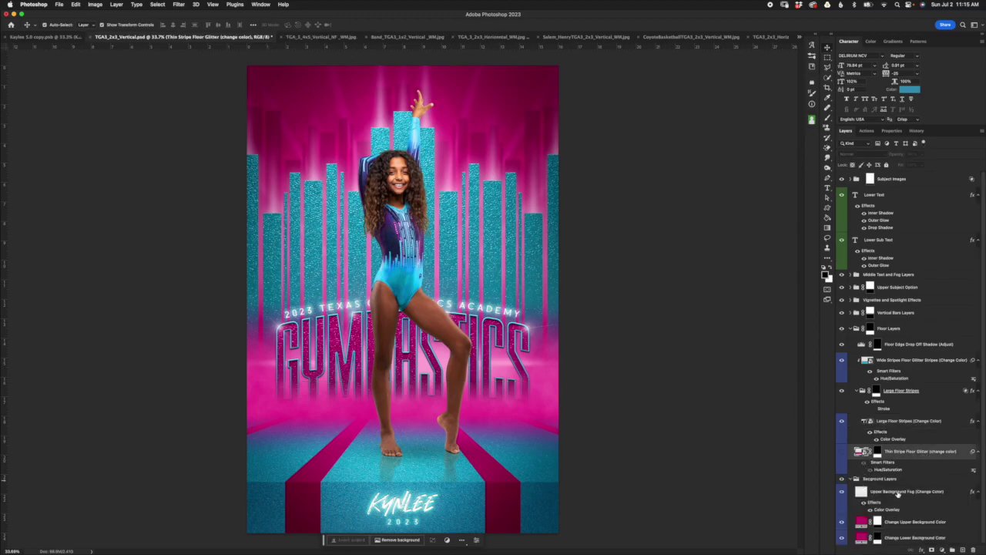
{"action": "left_click", "coordinate": [862, 538]}
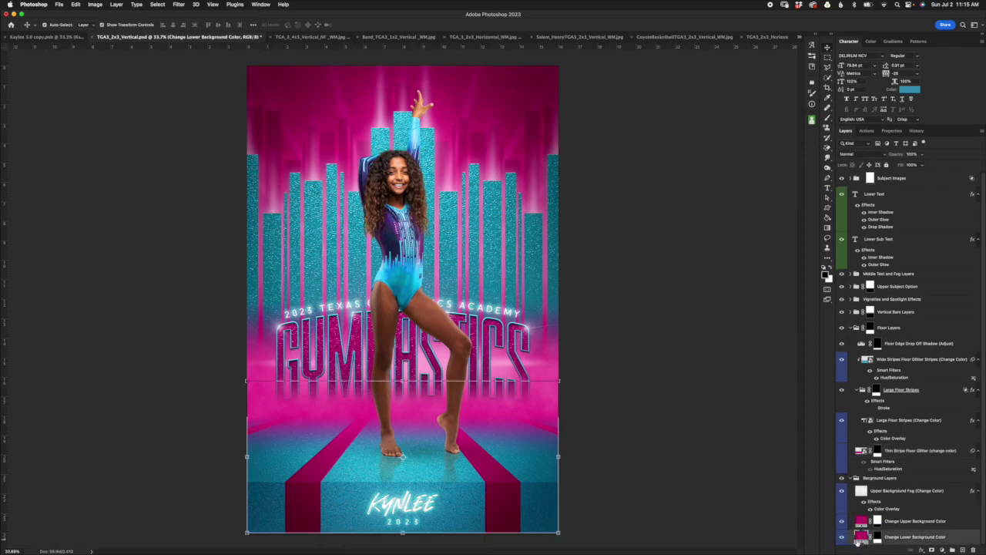
{"action": "left_click", "coordinate": [863, 453]}
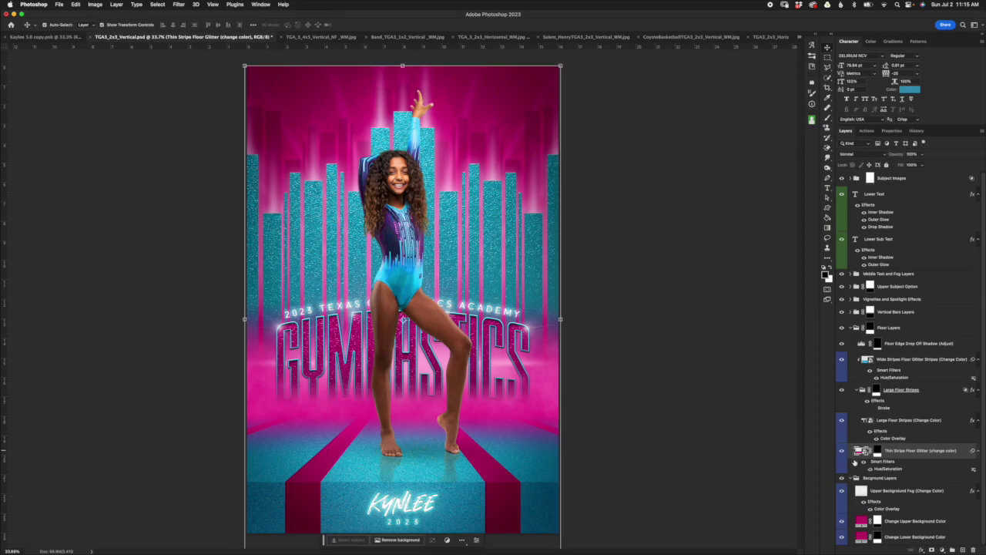
{"action": "double_click", "coordinate": [863, 537]}
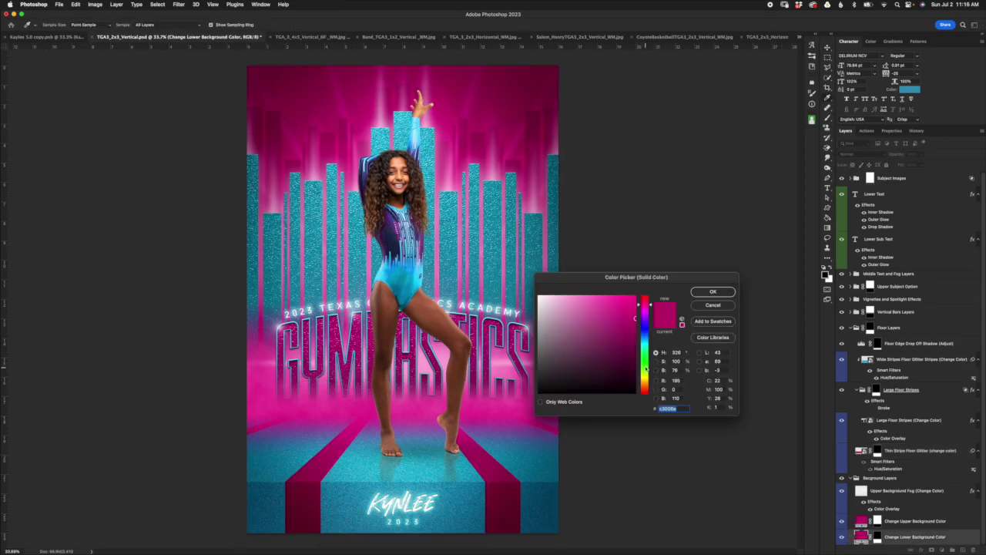
{"action": "left_click", "coordinate": [645, 369]}
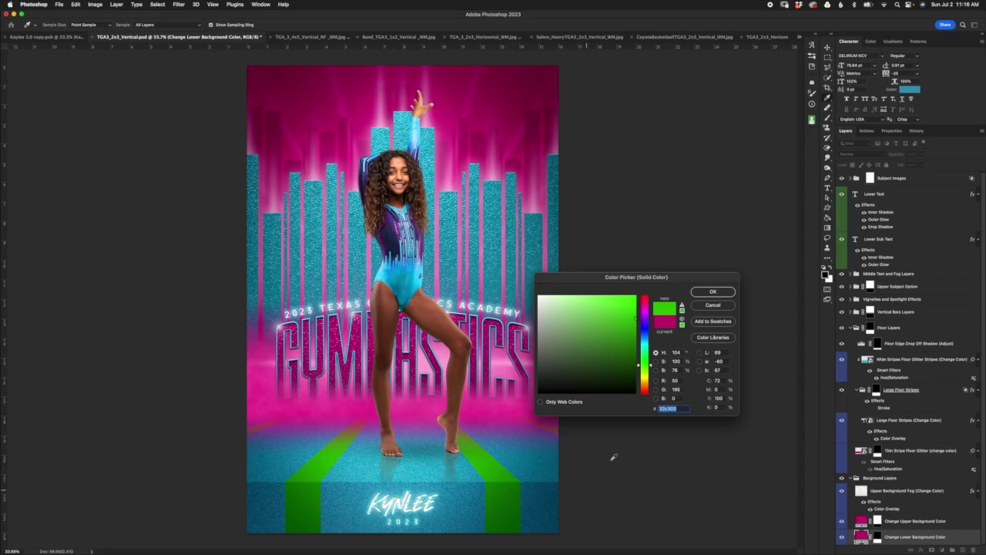
{"action": "left_click", "coordinate": [713, 306]}
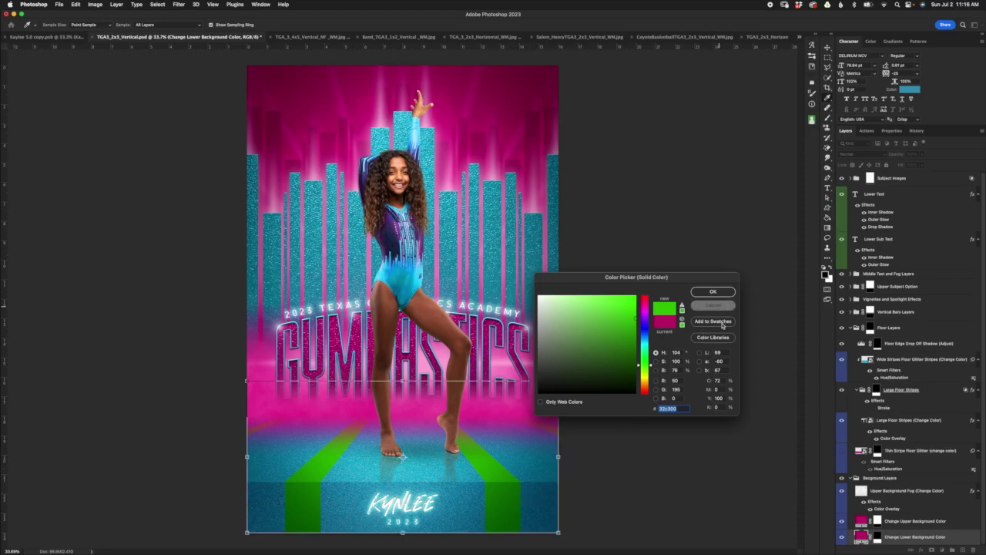
{"action": "left_click", "coordinate": [851, 478]}
Preview the floor without its wide stripes by hiding and reshowing the Large Floor Stripes (Change Color) layer.
{"action": "left_click", "coordinate": [909, 421]}
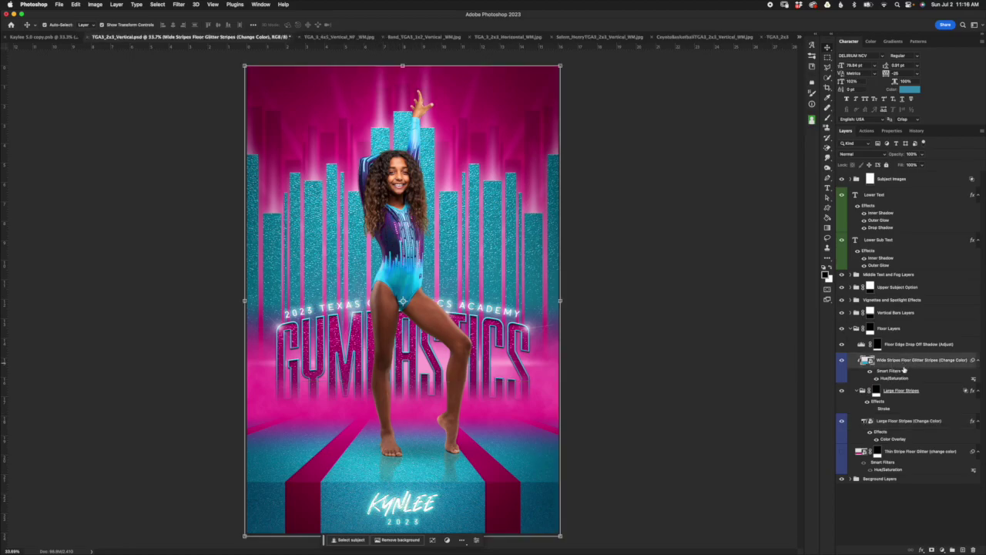
{"action": "left_click", "coordinate": [876, 390]}
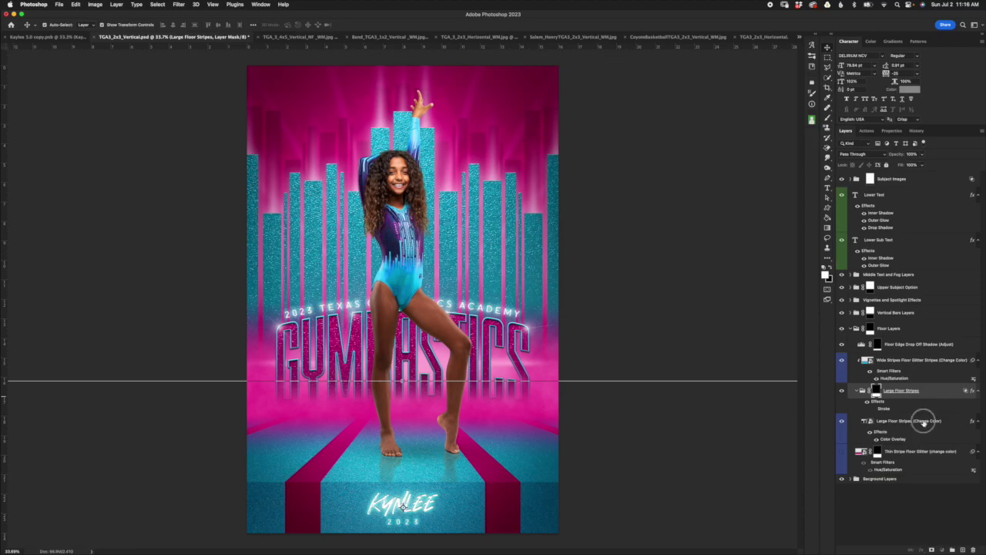
{"action": "left_click", "coordinate": [925, 421]}
{"action": "left_click", "coordinate": [842, 422]}
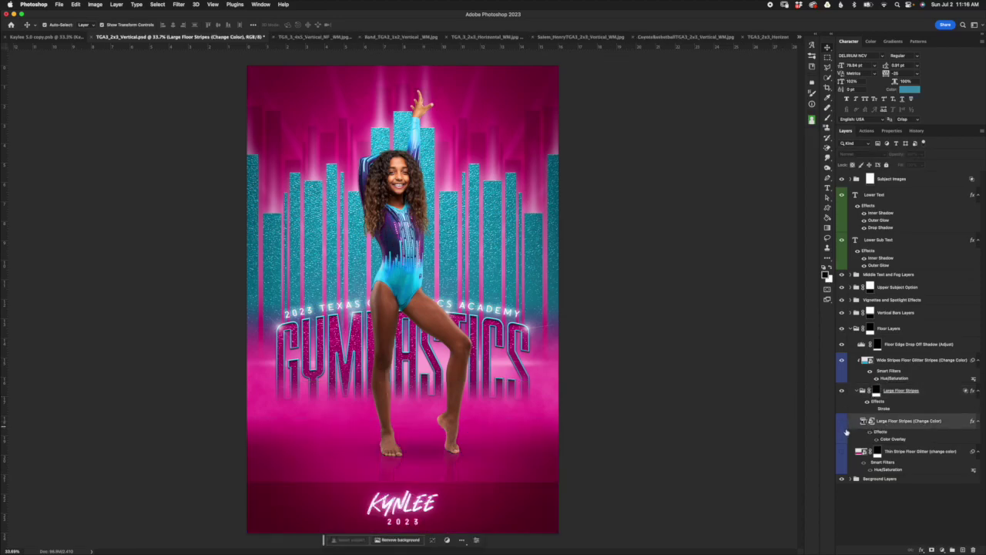
{"action": "left_click", "coordinate": [843, 423]}
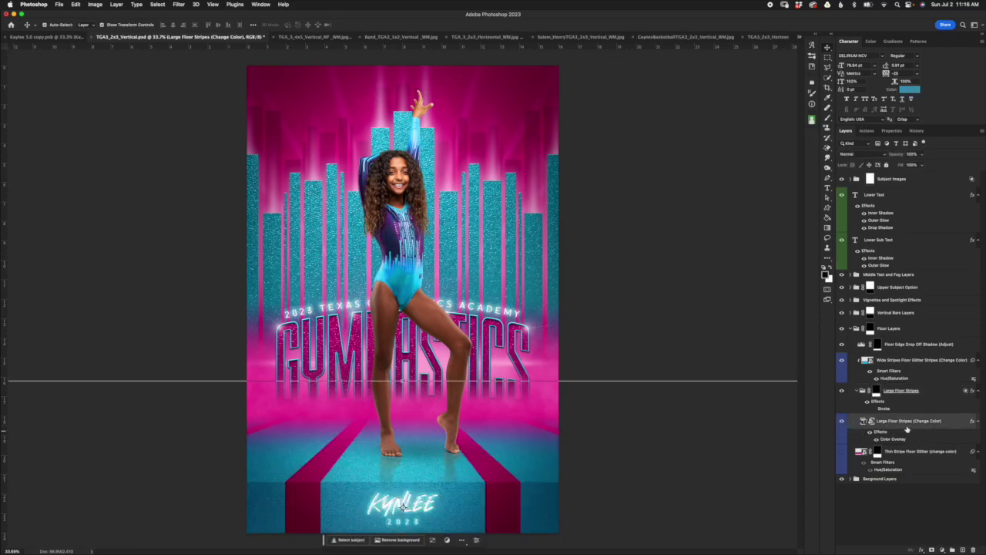
View the Hue/Saturation smart filter settings of the Wide Stripes Floor Glitter Stripes layer and close them without changes.
{"action": "left_click", "coordinate": [886, 362]}
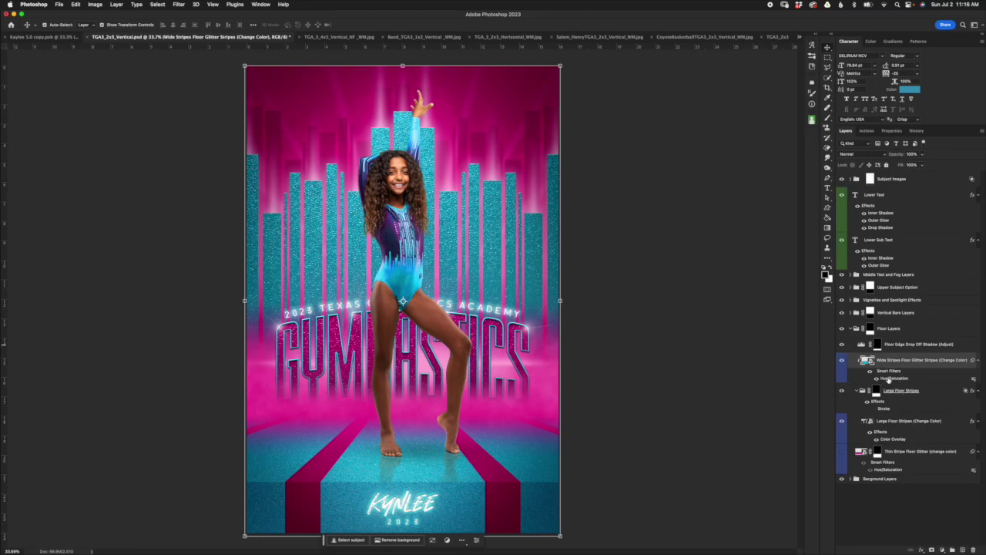
{"action": "double_click", "coordinate": [889, 380]}
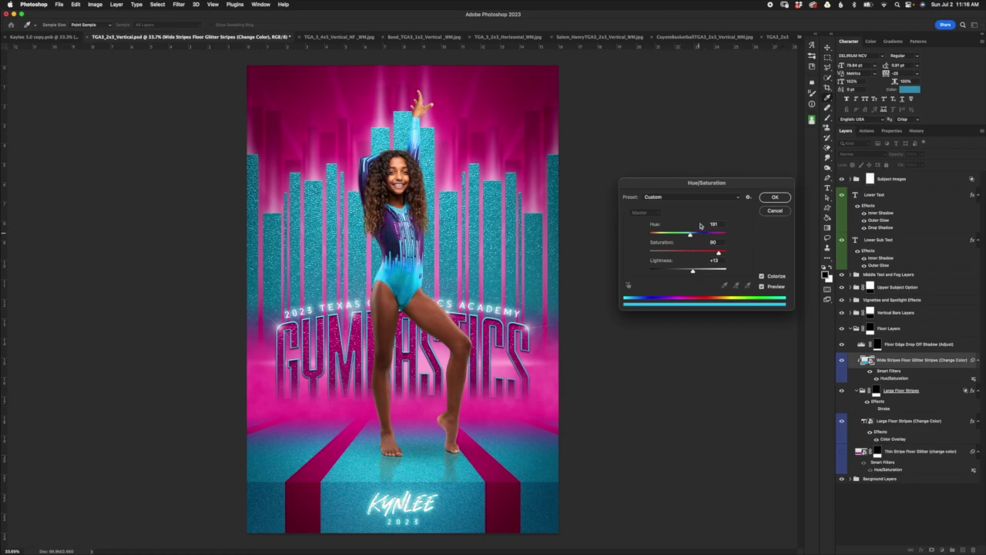
{"action": "left_click", "coordinate": [778, 212]}
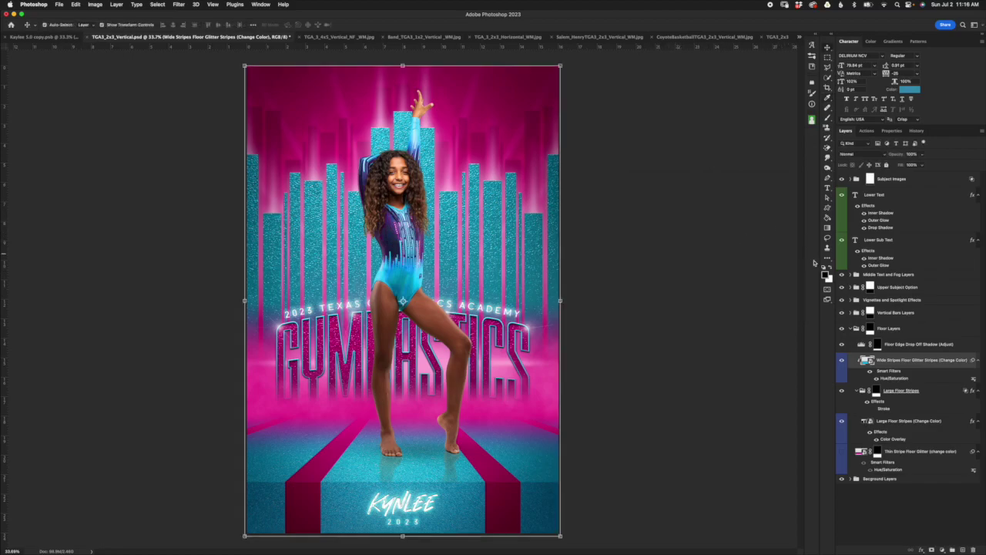
Toggle the Wide Stripes Floor Glitter Stripes layer to compare the floor texture, and leave it hidden.
{"action": "left_click", "coordinate": [842, 362]}
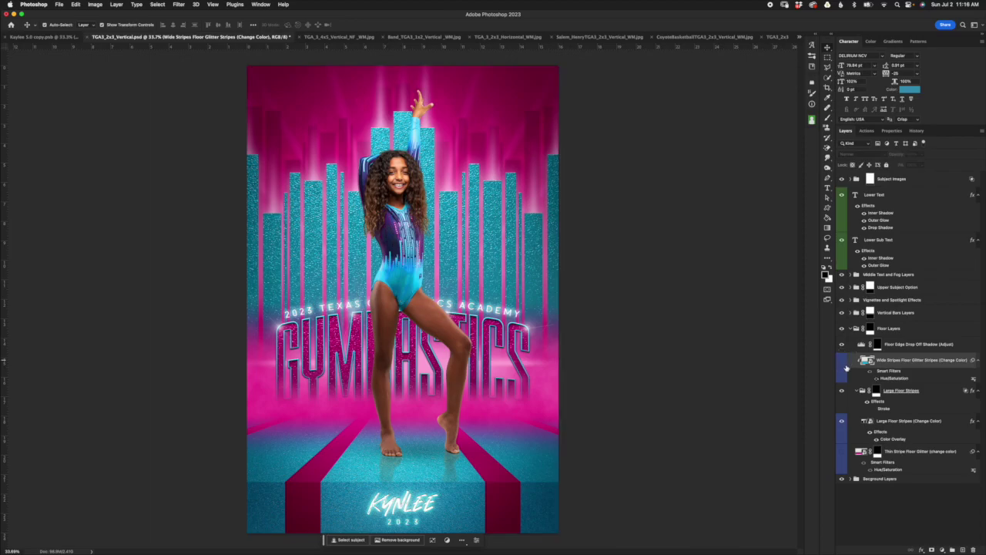
{"action": "left_click", "coordinate": [843, 363]}
{"action": "left_click", "coordinate": [844, 364]}
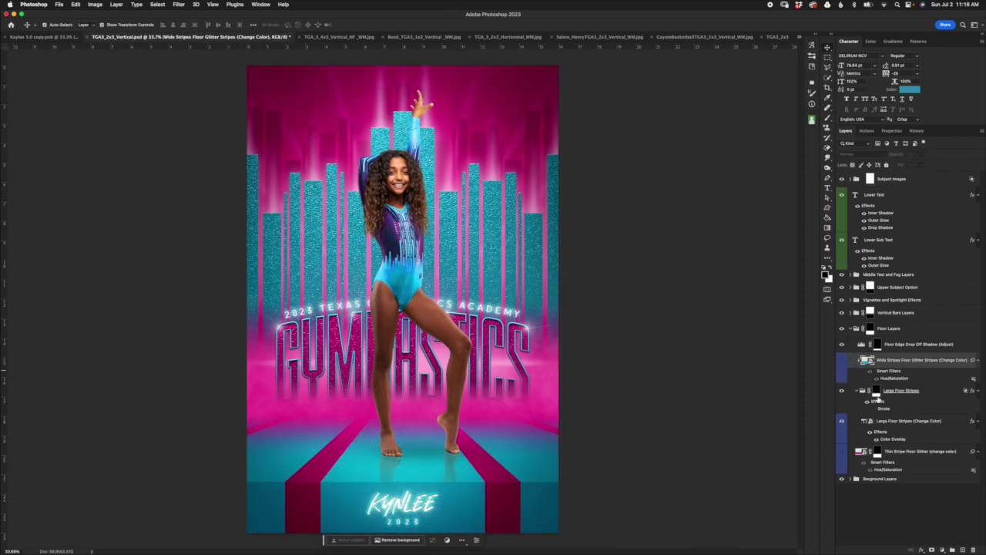
Try a bright green Color Overlay on the Large Floor Stripes (Change Color) layer and cancel the style changes.
{"action": "left_click", "coordinate": [914, 429]}
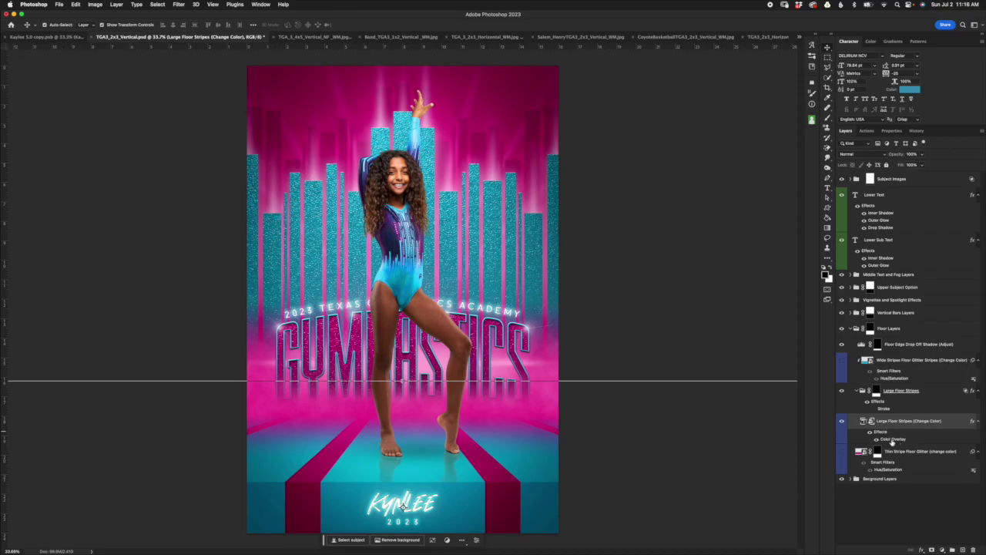
{"action": "double_click", "coordinate": [892, 439]}
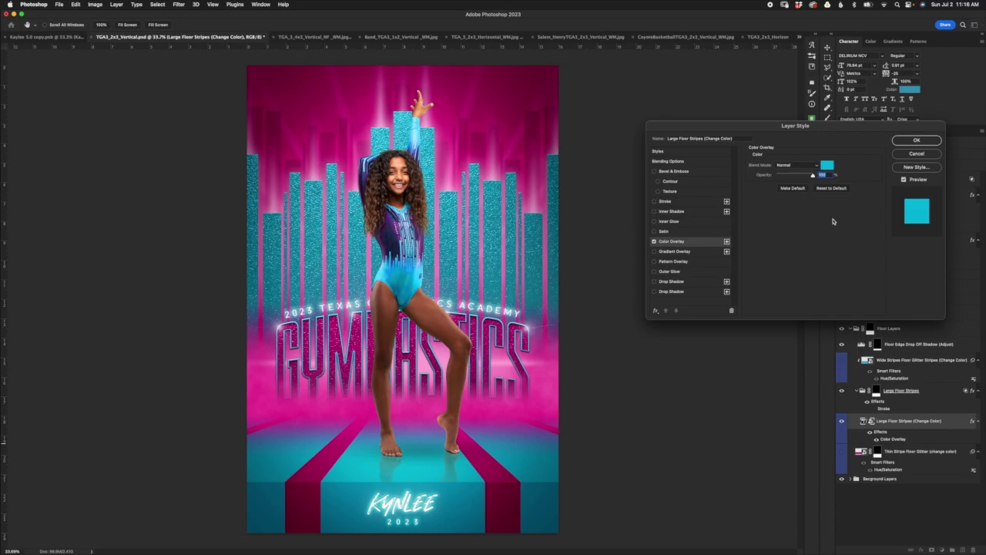
{"action": "left_click", "coordinate": [828, 165]}
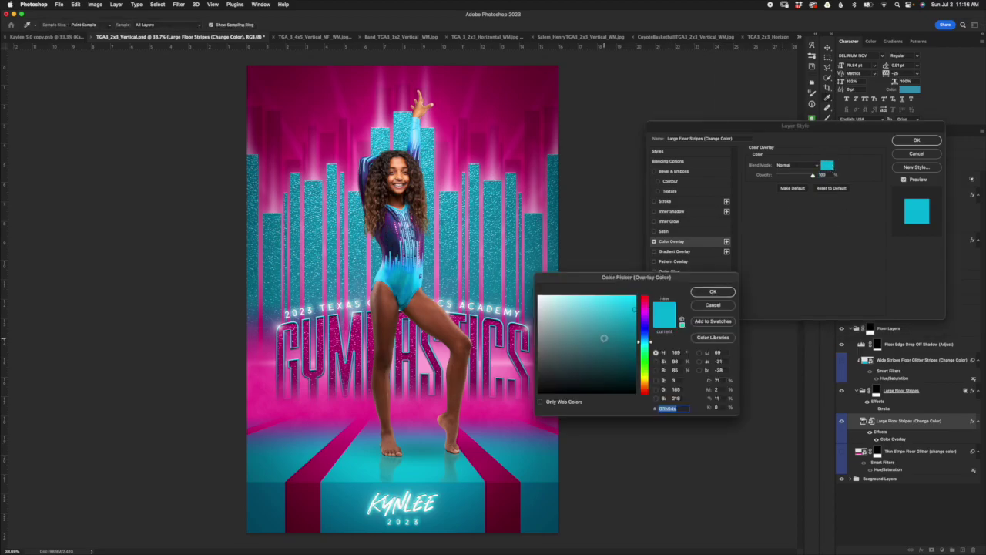
{"action": "left_click", "coordinate": [646, 364]}
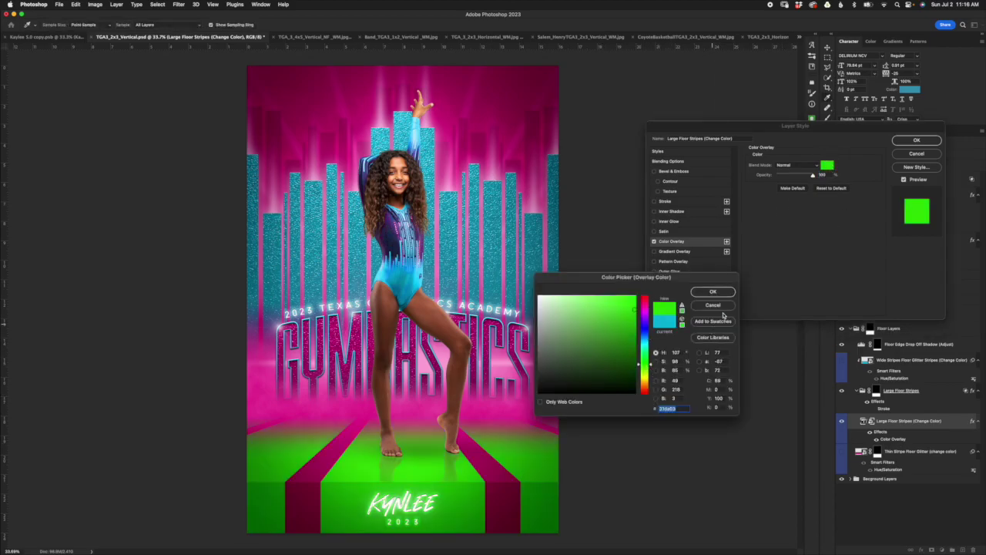
{"action": "left_click", "coordinate": [726, 311]}
{"action": "left_click", "coordinate": [917, 153]}
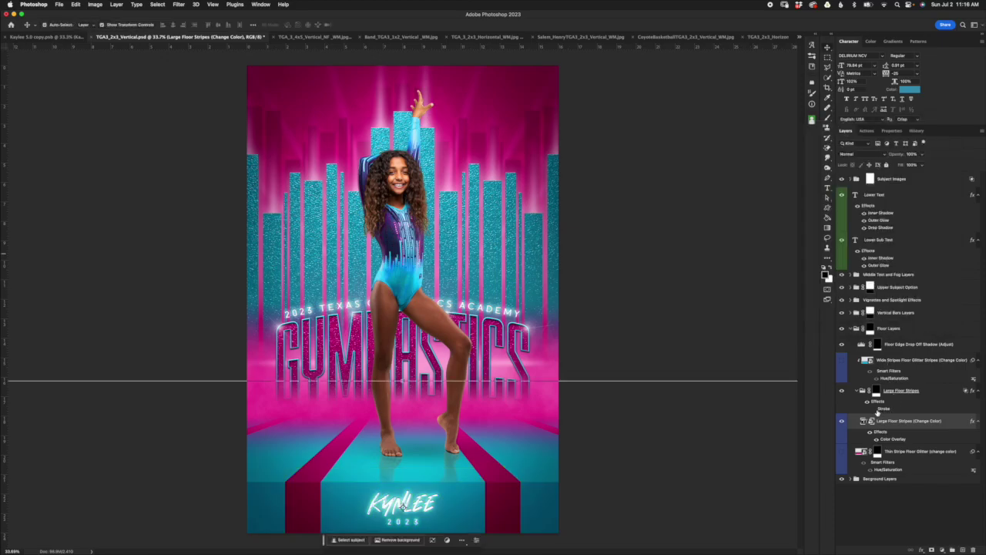
Try a thicker green #22c658 Stroke effect on the Large Floor Stripes group and cancel the style changes.
{"action": "left_click", "coordinate": [874, 409]}
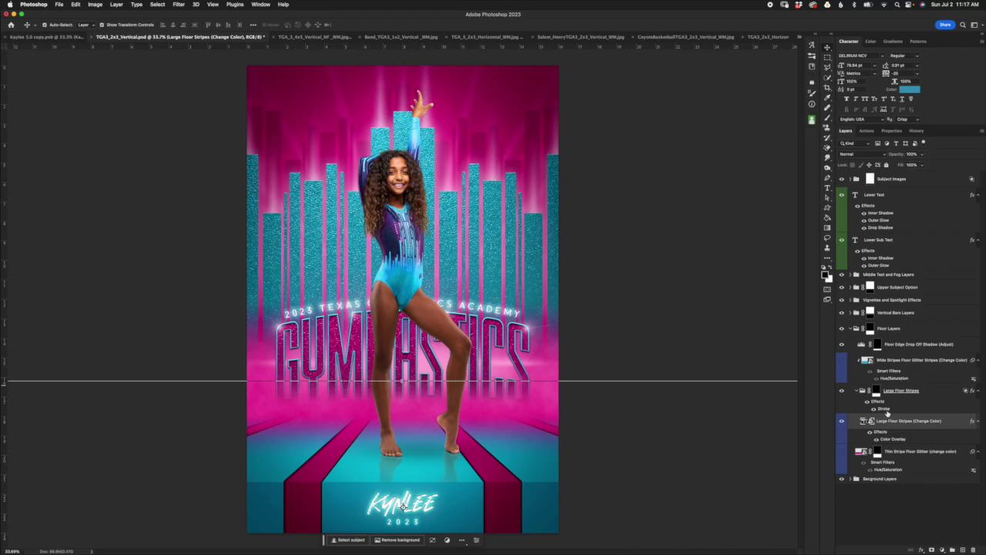
{"action": "double_click", "coordinate": [885, 410]}
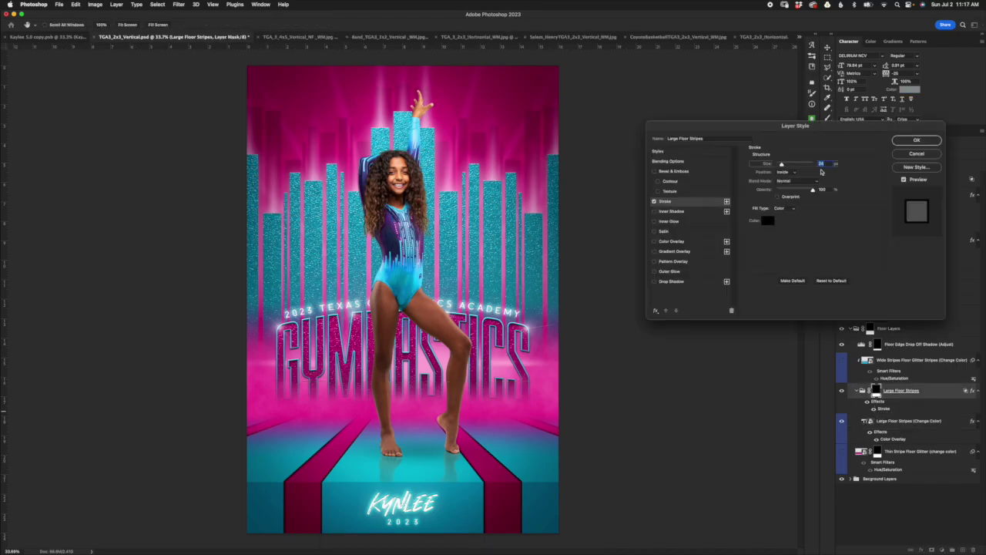
{"action": "left_click", "coordinate": [768, 221]}
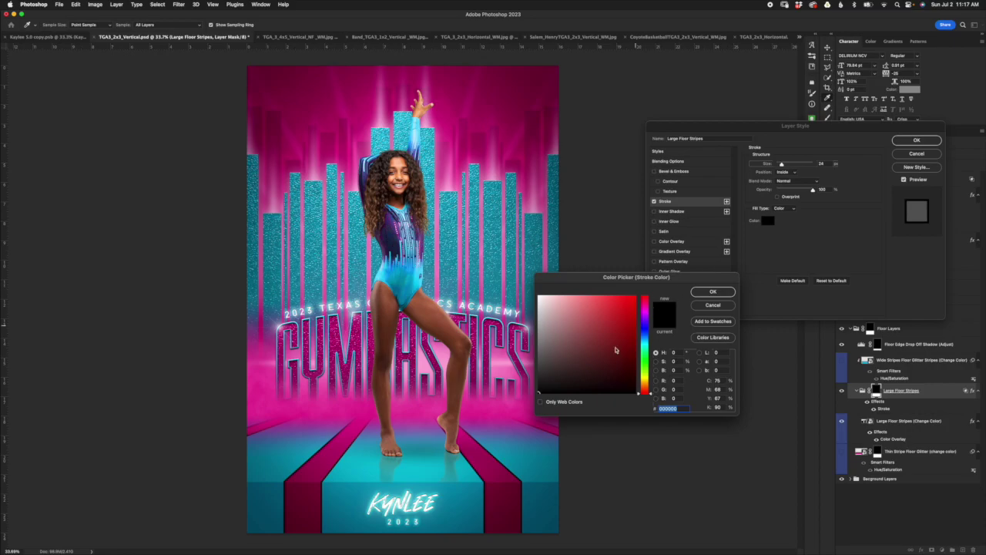
{"action": "left_click", "coordinate": [618, 317]}
{"action": "left_click", "coordinate": [642, 356]}
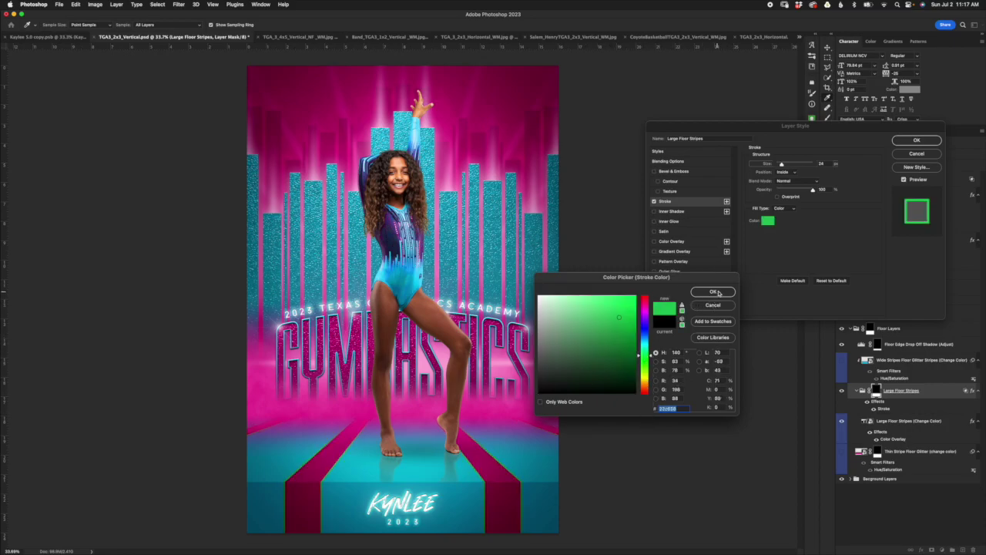
{"action": "left_click", "coordinate": [717, 292]}
{"action": "left_click_drag", "start_coordinate": [781, 164], "coordinate": [783, 164]}
{"action": "left_click", "coordinate": [917, 155]}
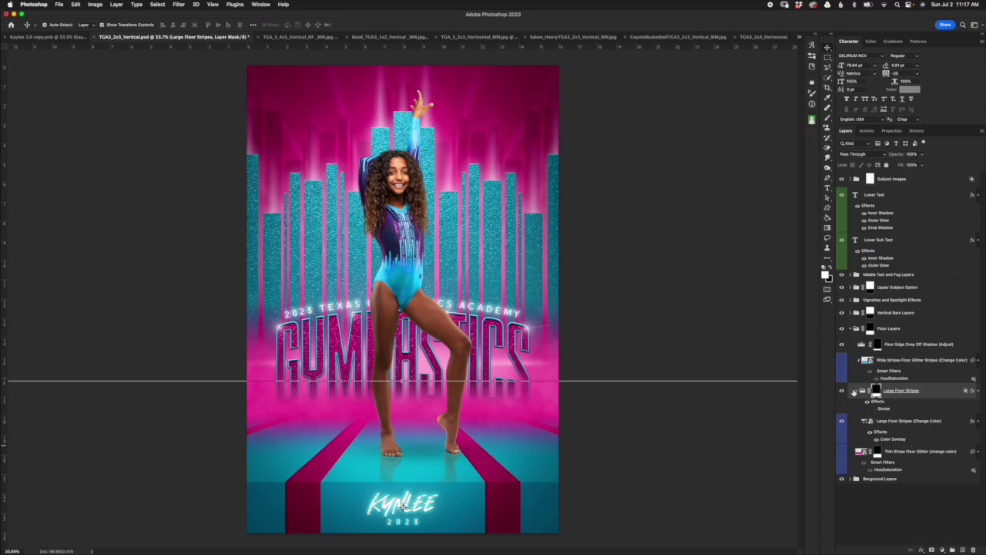
Compare the floor with and without the Floor Edge Drop Off Shadow (Adjust) layer and view its Levels settings.
{"action": "left_click", "coordinate": [906, 345]}
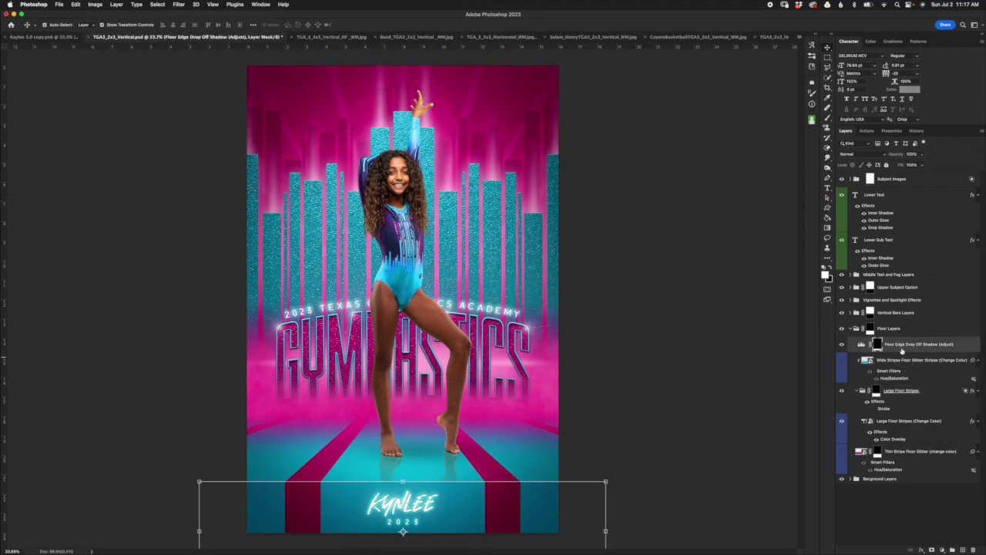
{"action": "left_click", "coordinate": [841, 345]}
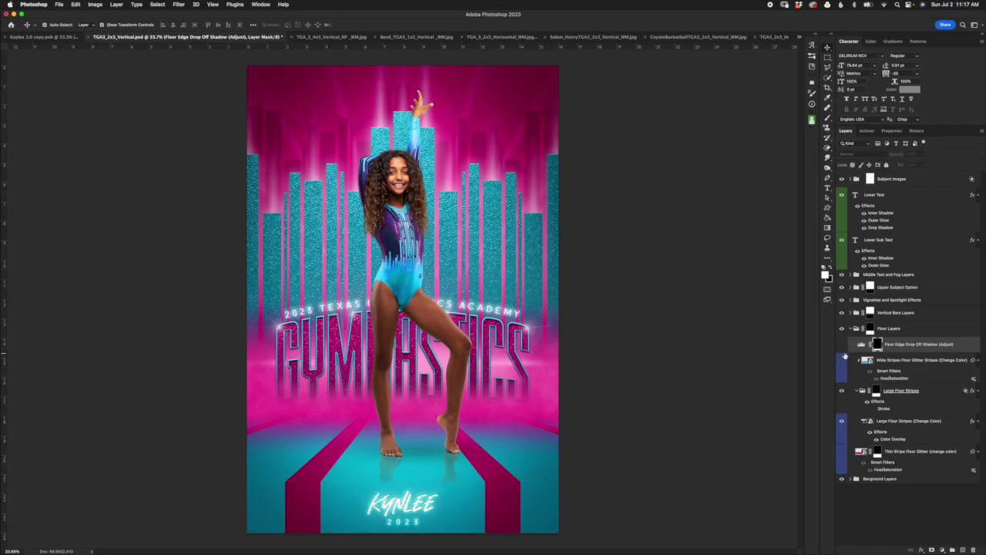
{"action": "left_click", "coordinate": [842, 346]}
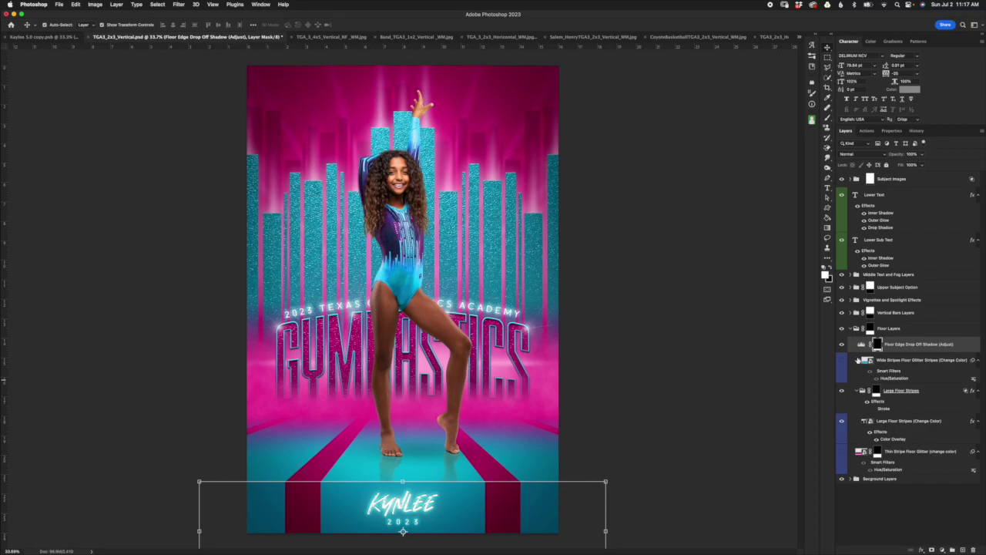
{"action": "double_click", "coordinate": [861, 345]}
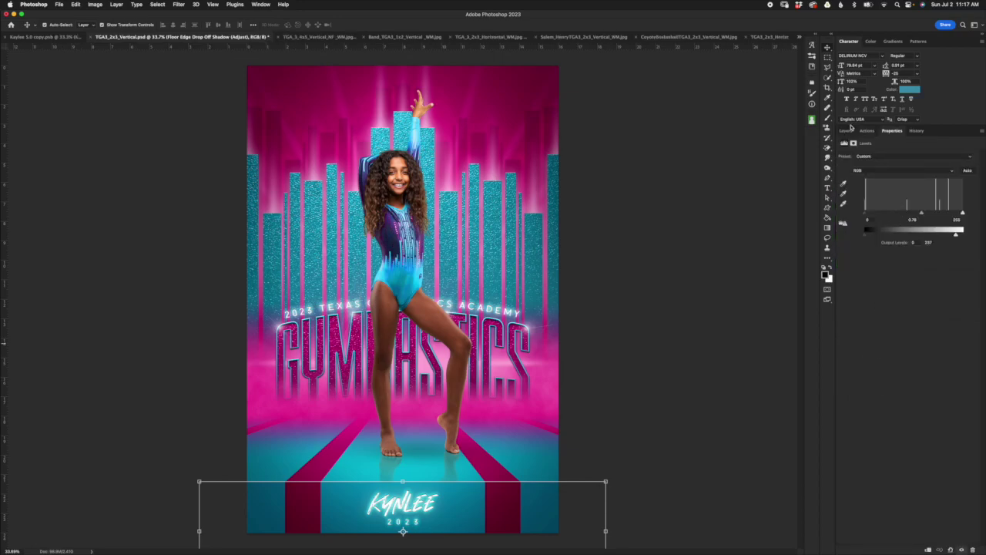
{"action": "left_click", "coordinate": [846, 130]}
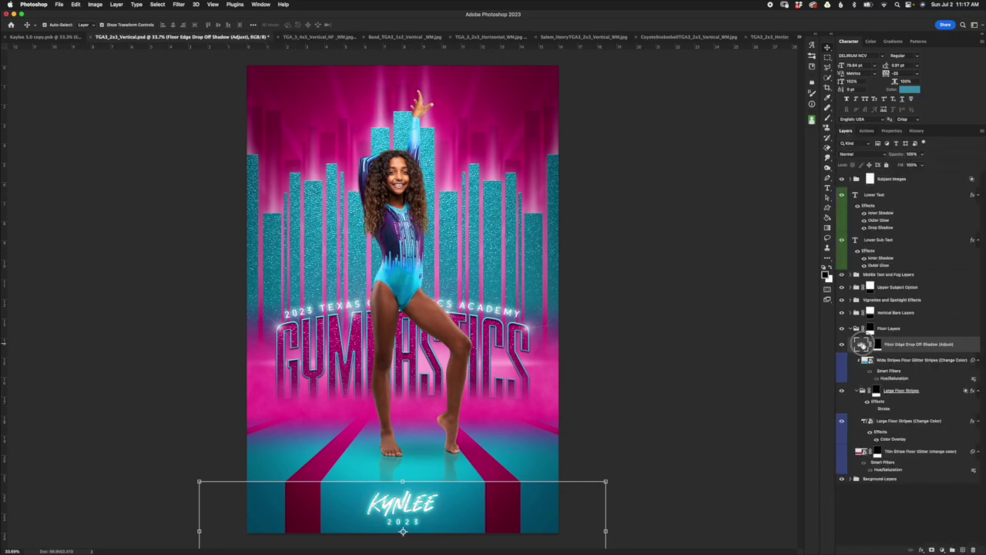
{"action": "double_click", "coordinate": [862, 345]}
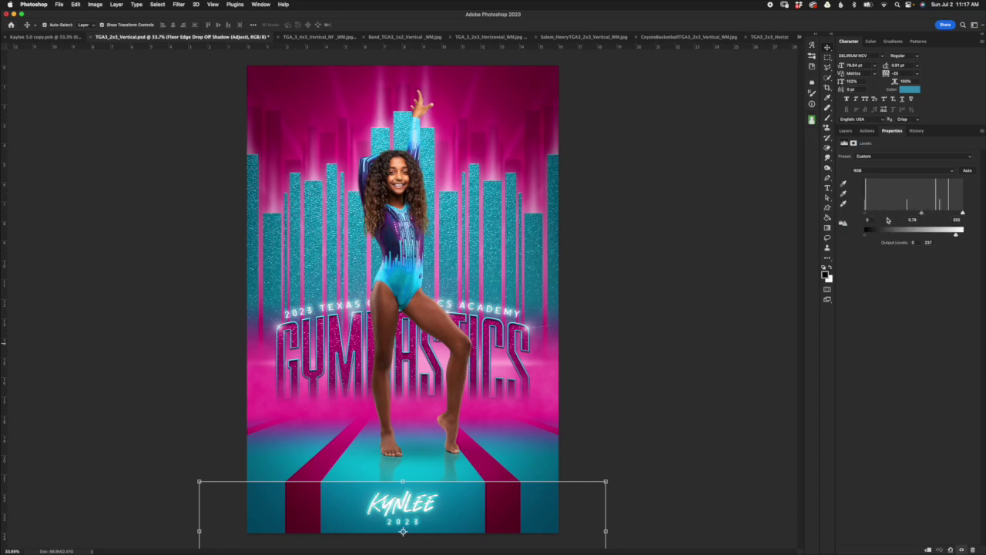
{"action": "left_click", "coordinate": [846, 130]}
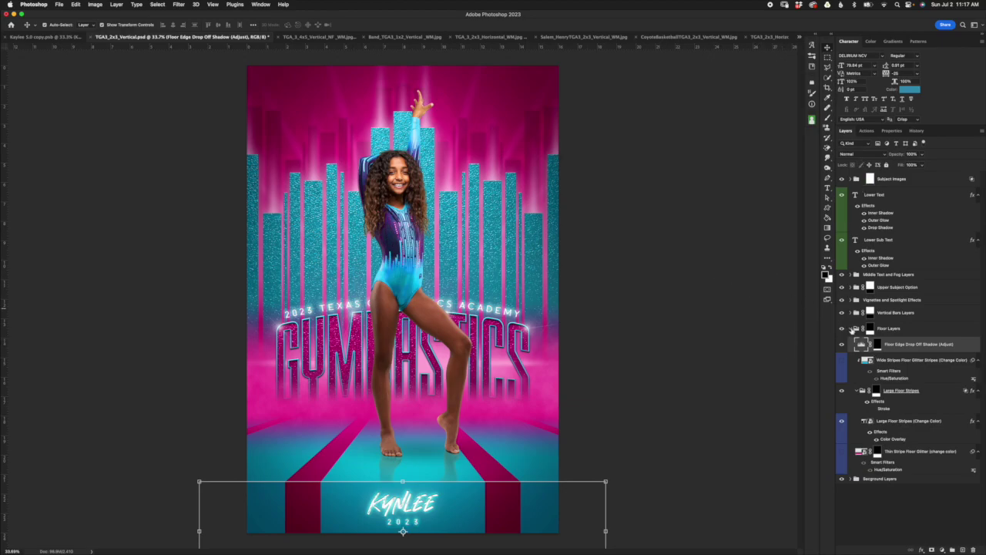
Collapse the Floor Layers group and select the Glitter Texture (Change Color) layer inside the Vertical Bars Layers group.
{"action": "left_click", "coordinate": [851, 329]}
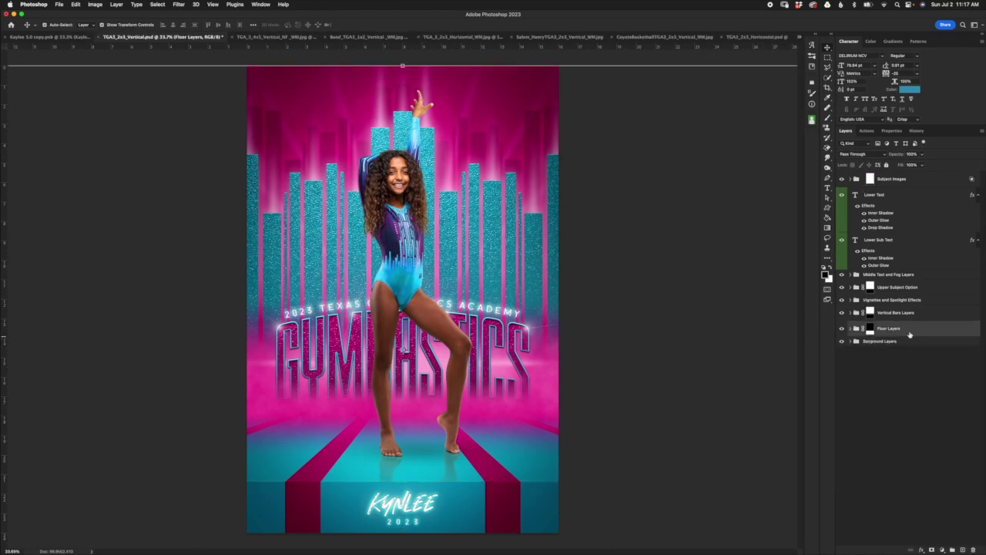
{"action": "left_click", "coordinate": [925, 314]}
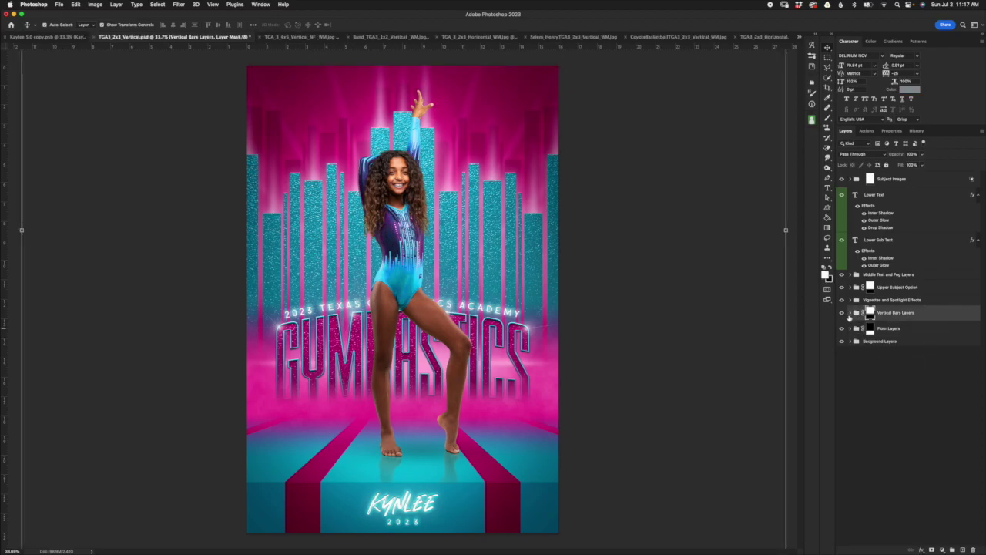
{"action": "left_click", "coordinate": [851, 313]}
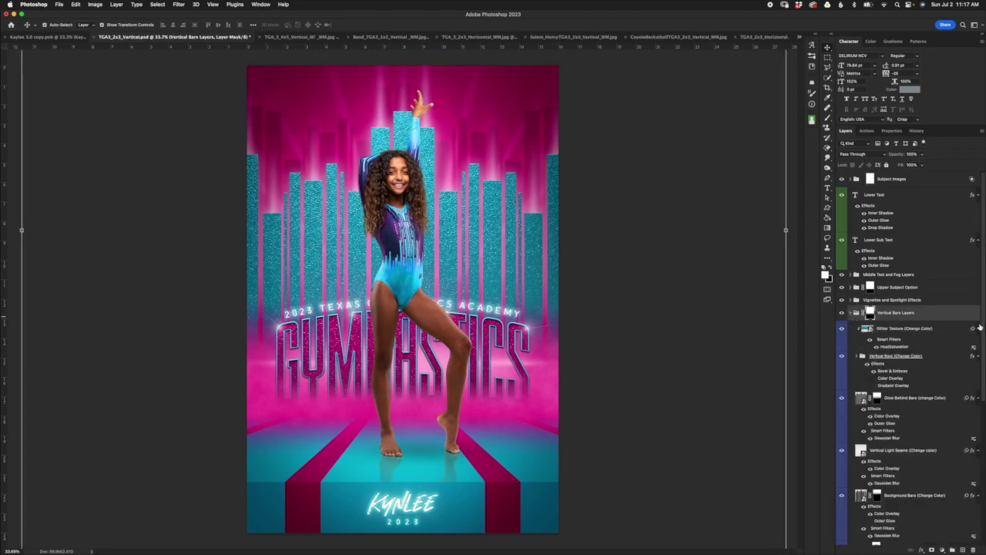
{"action": "left_click_drag", "start_coordinate": [980, 328], "coordinate": [984, 441]}
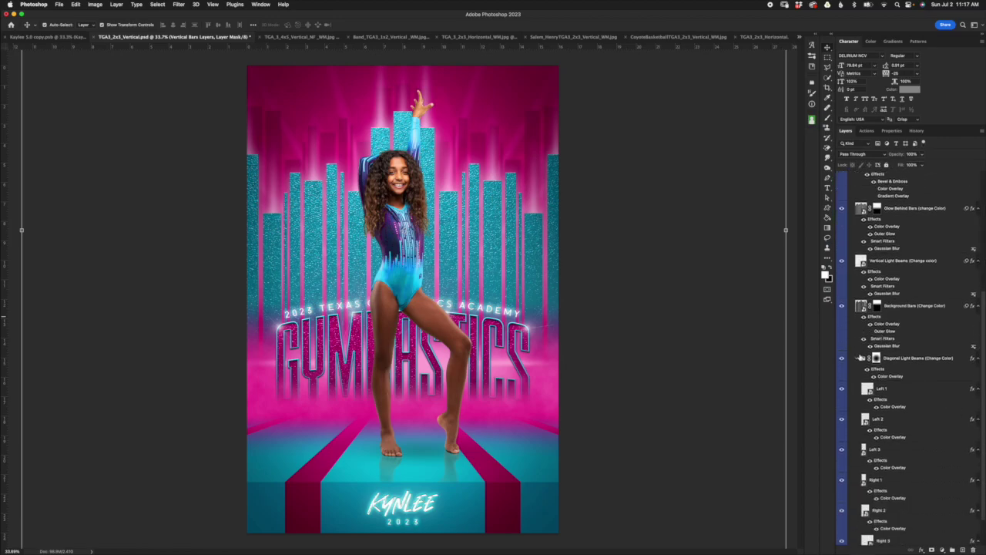
{"action": "left_click", "coordinate": [856, 359]}
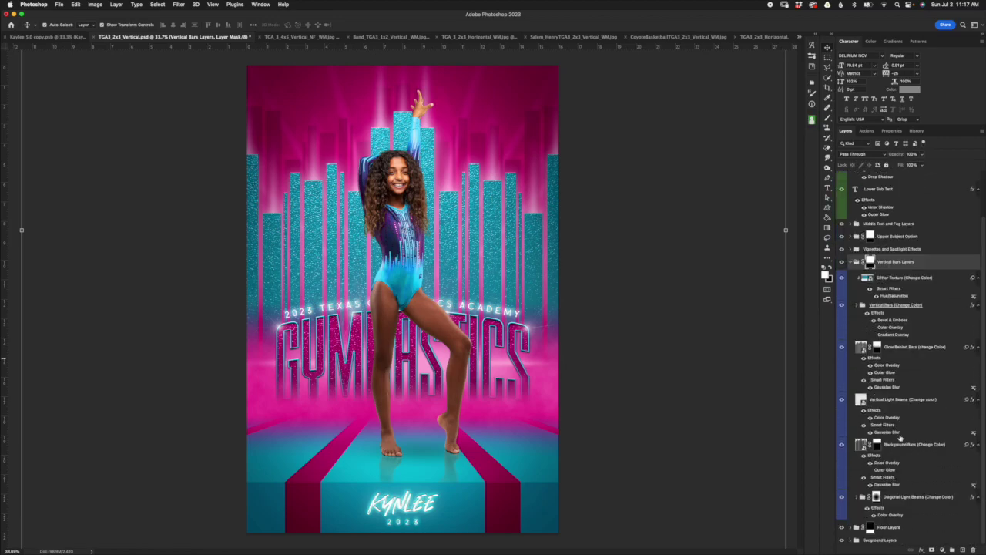
{"action": "left_click", "coordinate": [924, 279]}
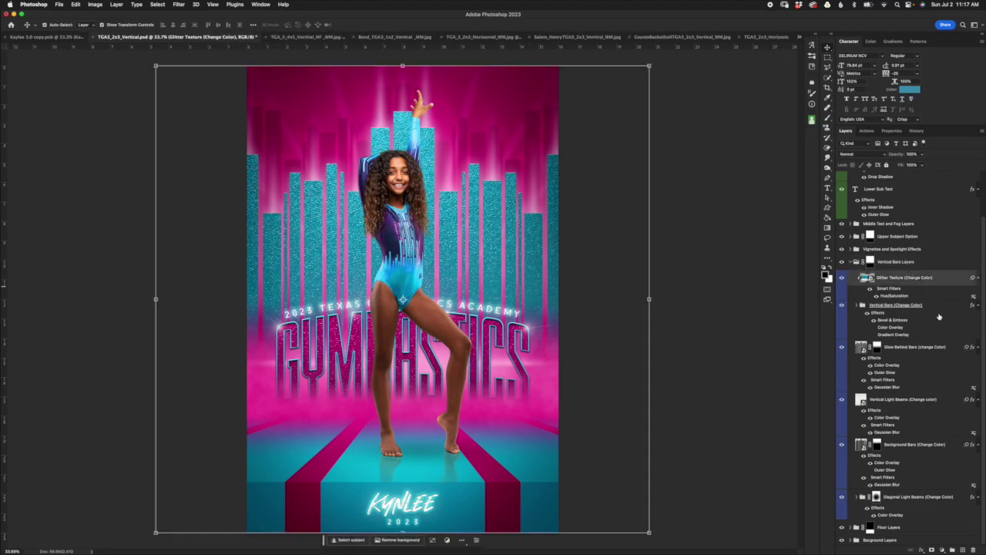
Show the Wide Stripes Floor Glitter Stripes (Change Color) layer in the Floor Layers group and collapse the group.
{"action": "left_click", "coordinate": [851, 527]}
{"action": "scroll", "coordinate": [854, 475], "scroll_direction": "down", "scroll_amount": 5}
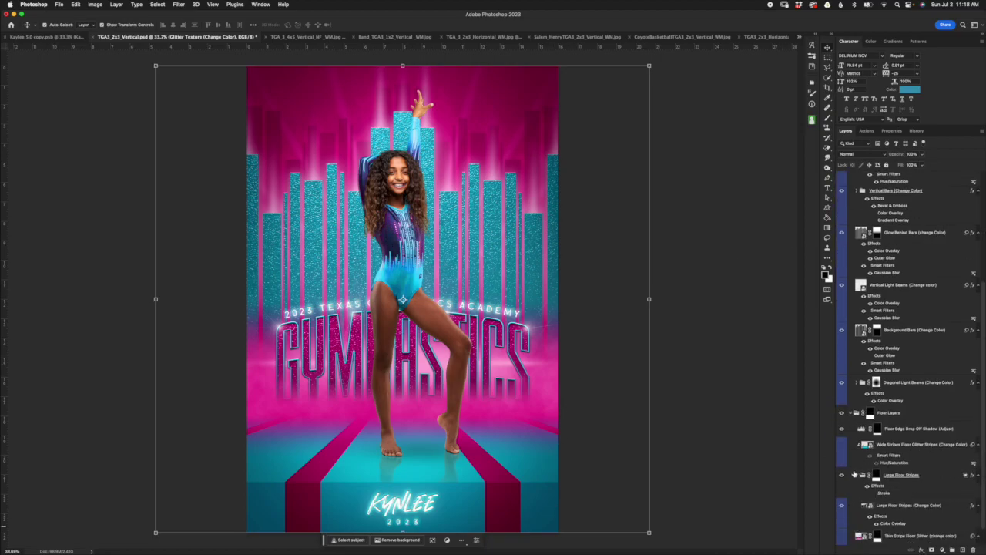
{"action": "scroll", "coordinate": [863, 447], "scroll_direction": "up", "scroll_amount": 5}
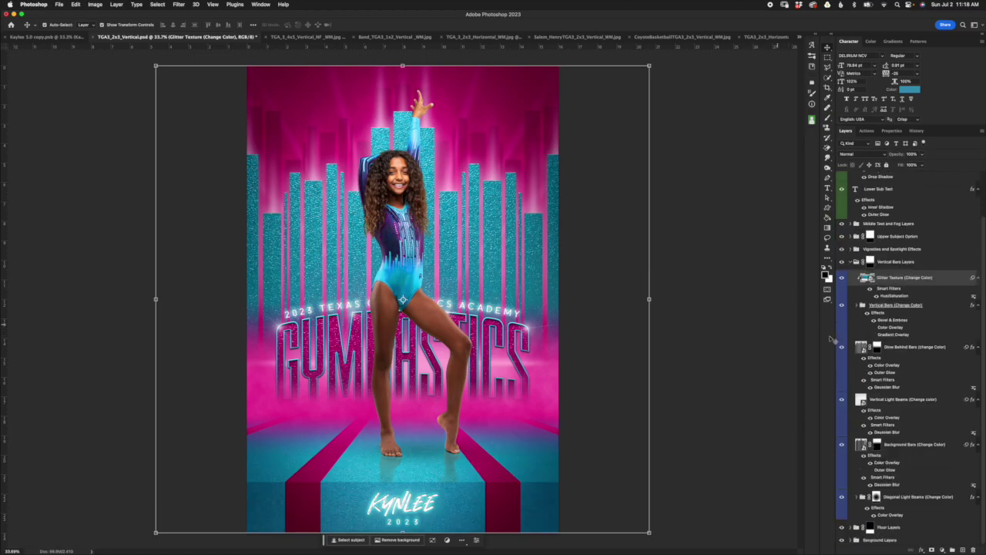
Compare the bars with and without the Glitter Texture (Change Color) layer and view its Hue/Saturation smart filter without changing it.
{"action": "scroll", "coordinate": [836, 271], "scroll_direction": "up", "scroll_amount": 2}
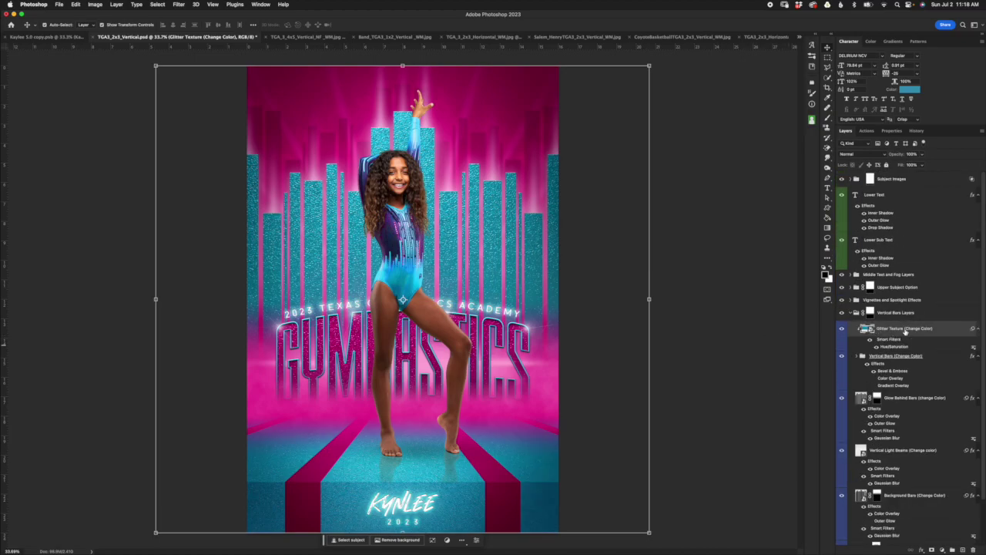
{"action": "left_click", "coordinate": [843, 330]}
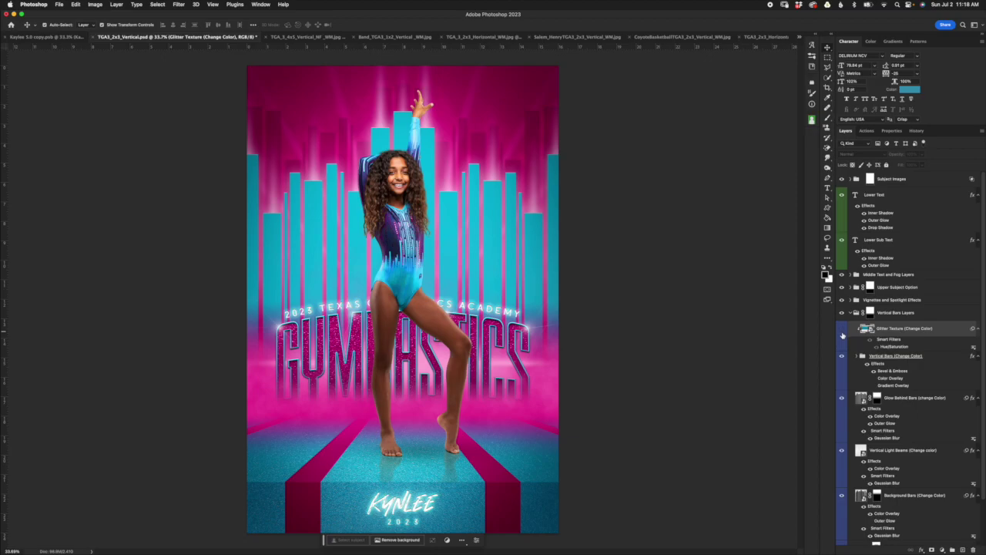
{"action": "left_click", "coordinate": [843, 330]}
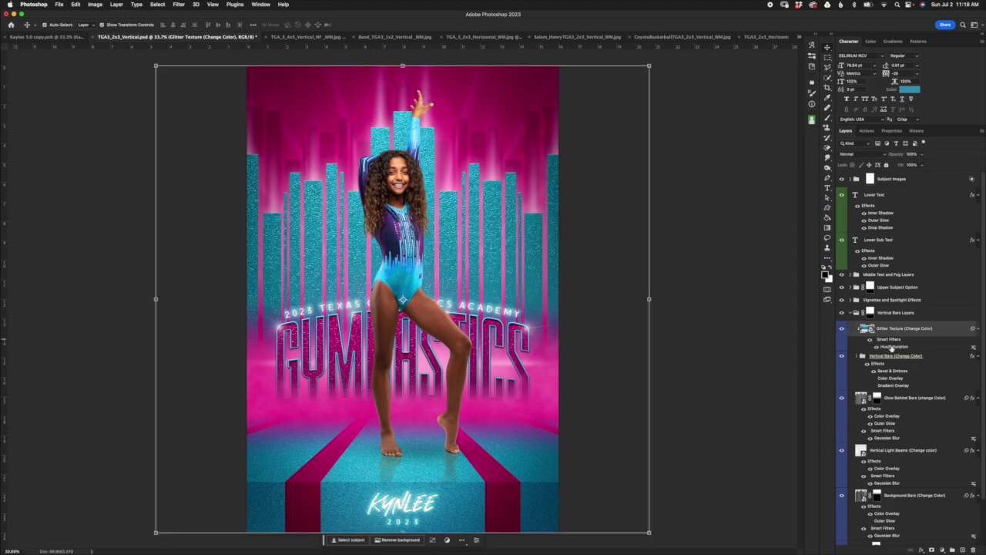
{"action": "double_click", "coordinate": [899, 347]}
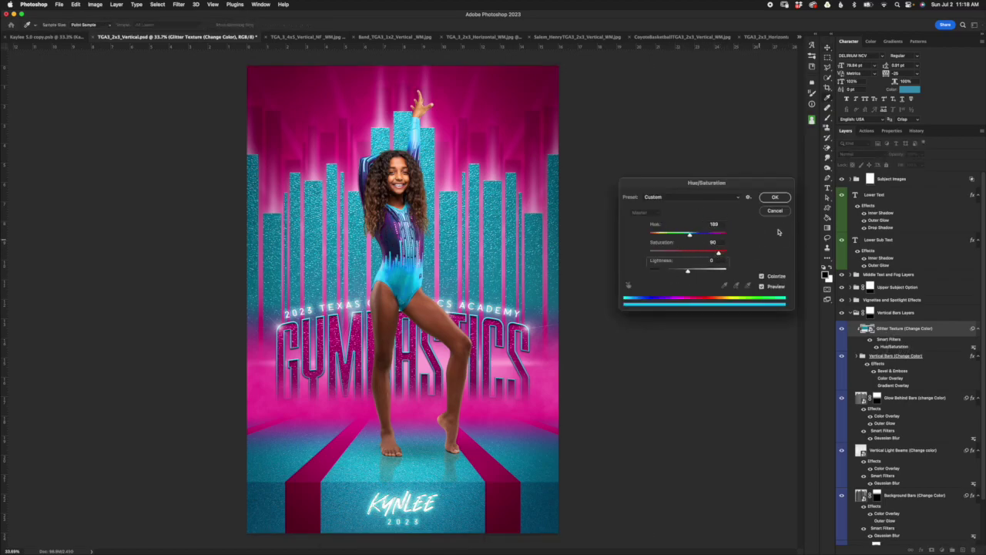
{"action": "left_click", "coordinate": [775, 210]}
Hide the Glitter Texture (Change Color) layer and inspect the layers inside the Vertical Bars (Change Color) group.
{"action": "left_click", "coordinate": [842, 329]}
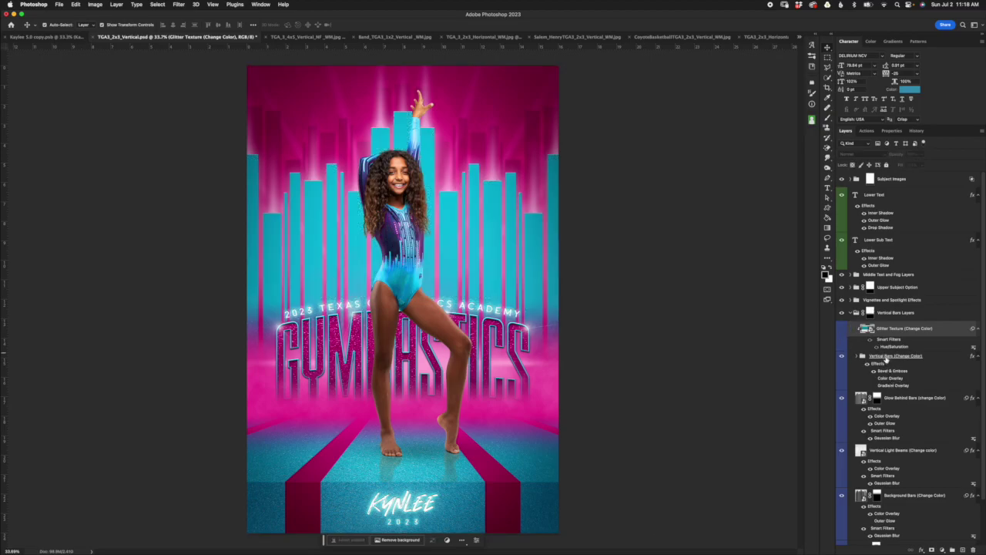
{"action": "left_click", "coordinate": [899, 357]}
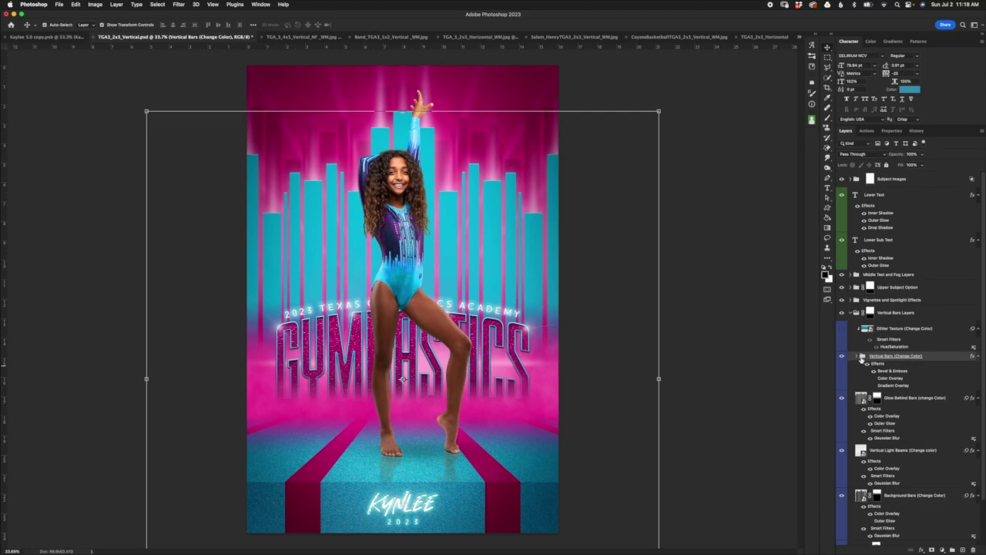
{"action": "left_click", "coordinate": [860, 356]}
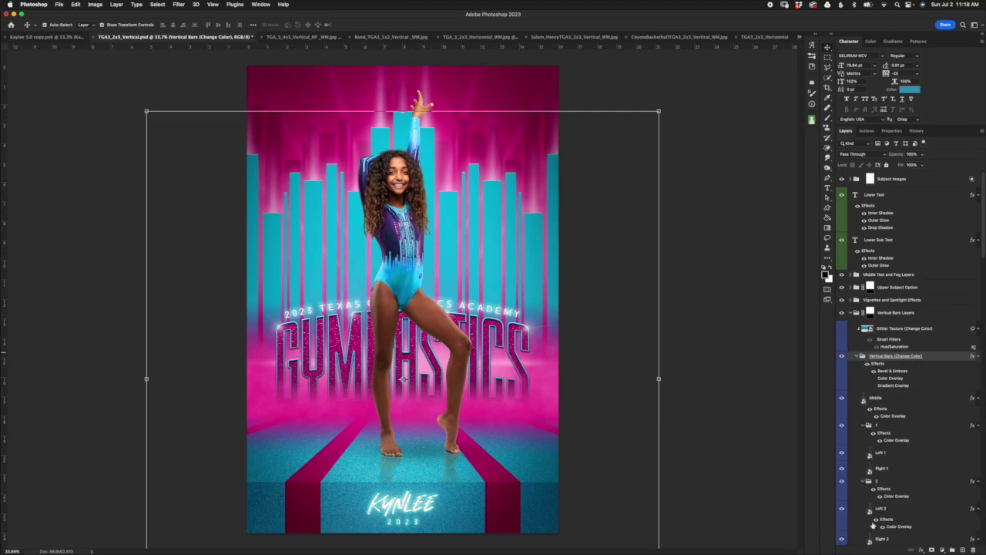
{"action": "left_click", "coordinate": [858, 356]}
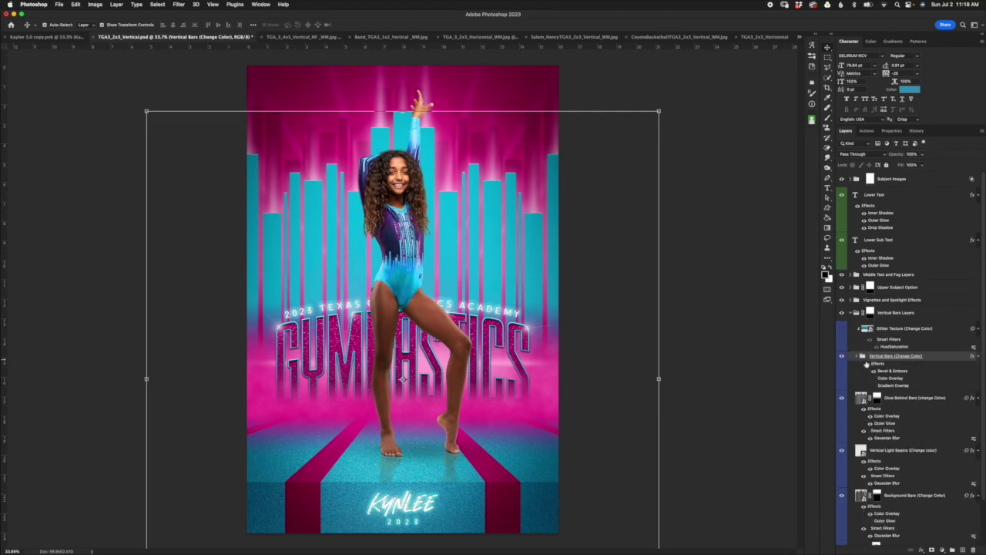
{"action": "left_click", "coordinate": [859, 356]}
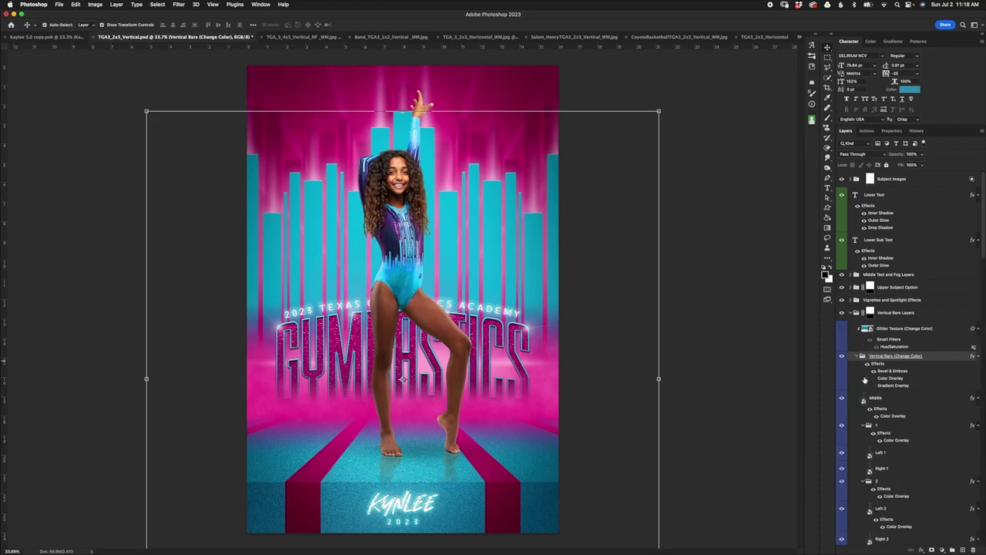
{"action": "left_click", "coordinate": [858, 356]}
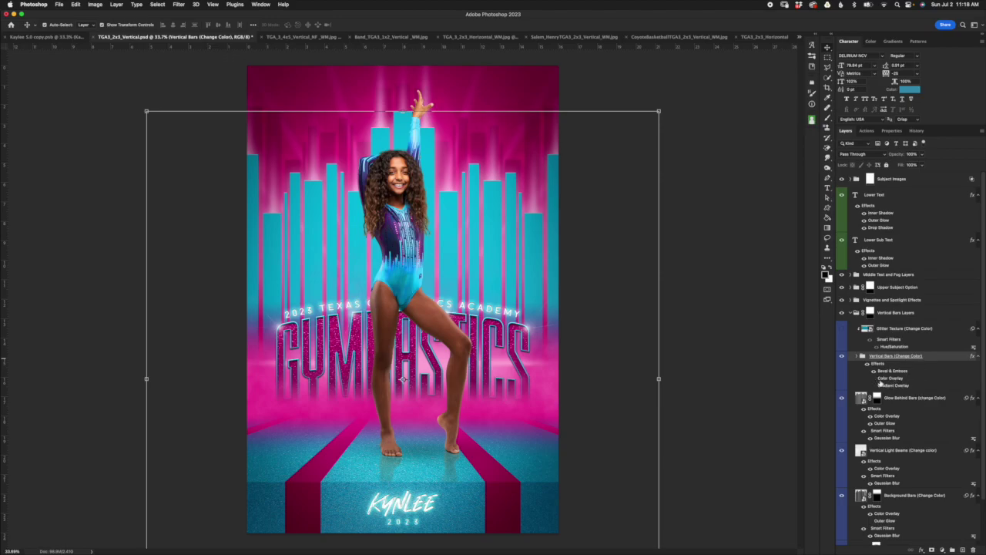
Turn on the Color Overlay effect of the Vertical Bars (Change Color) group and try a bright green overlay color.
{"action": "left_click", "coordinate": [873, 378]}
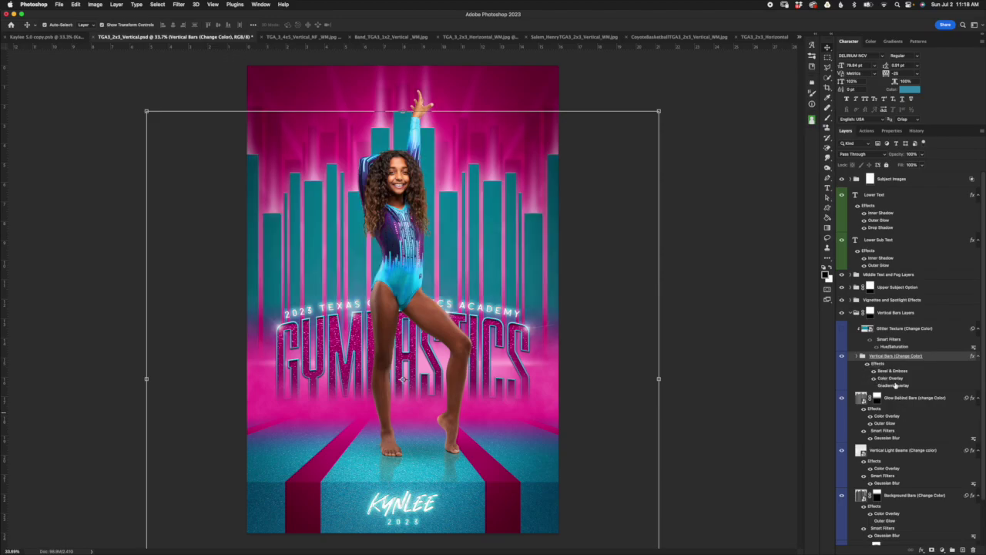
{"action": "double_click", "coordinate": [891, 378]}
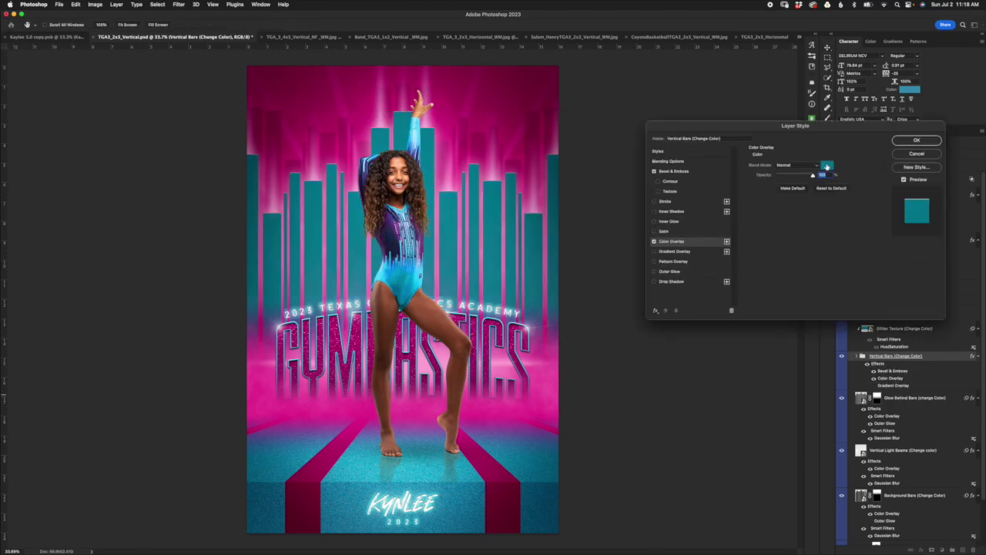
{"action": "left_click", "coordinate": [826, 167]}
{"action": "left_click", "coordinate": [646, 358]}
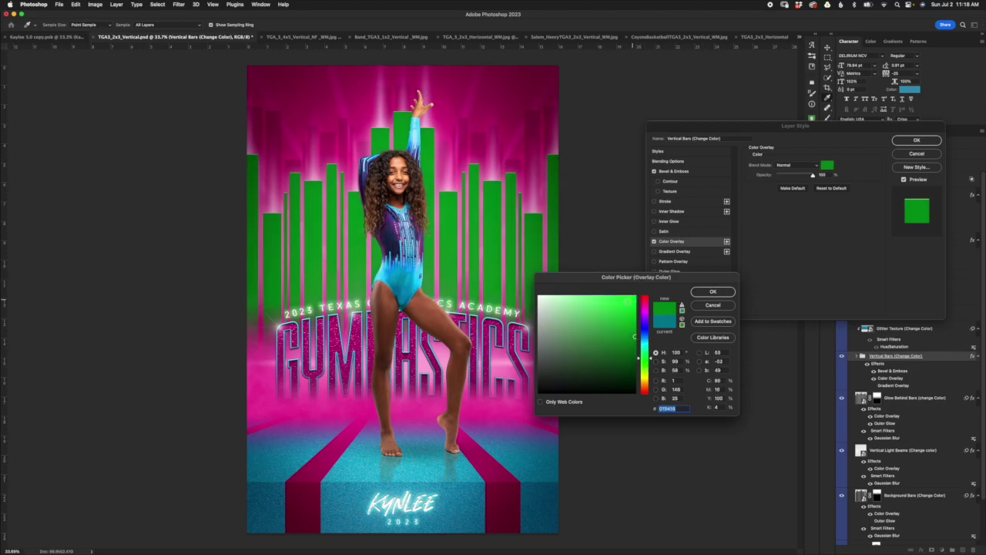
{"action": "left_click", "coordinate": [634, 315]}
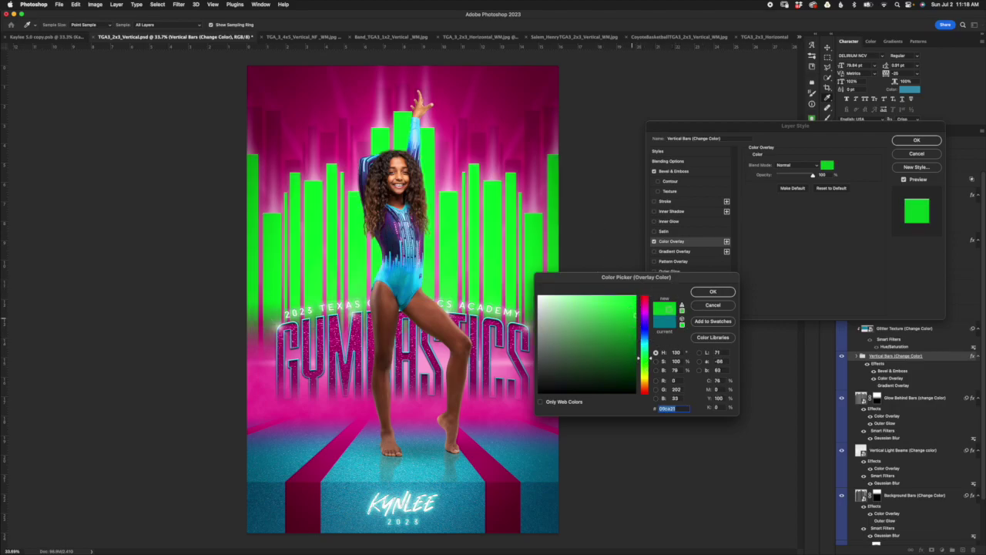
{"action": "left_click", "coordinate": [713, 305]}
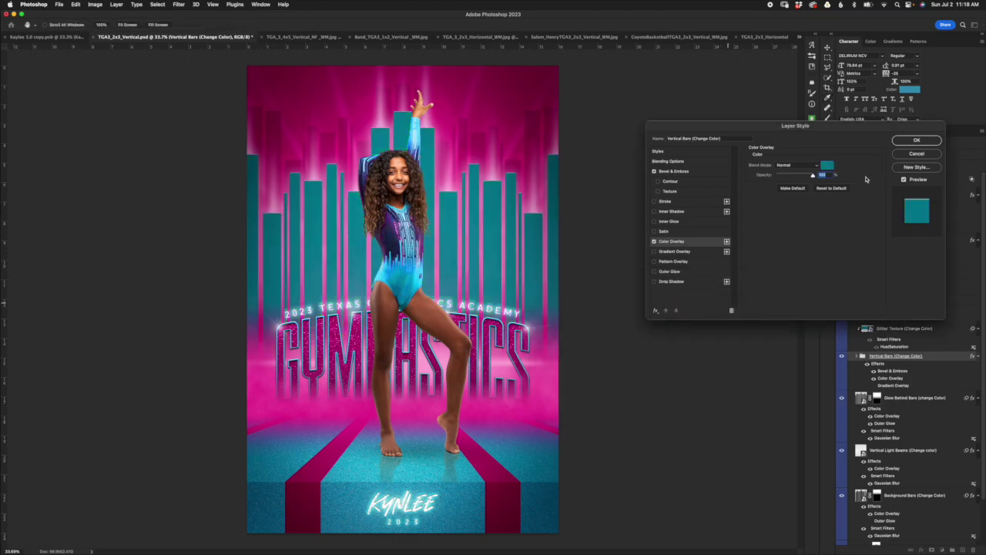
Set the Vertical Bars (Change Color) group's Color Overlay to bright green.
{"action": "left_click", "coordinate": [827, 165]}
{"action": "left_click", "coordinate": [645, 362]}
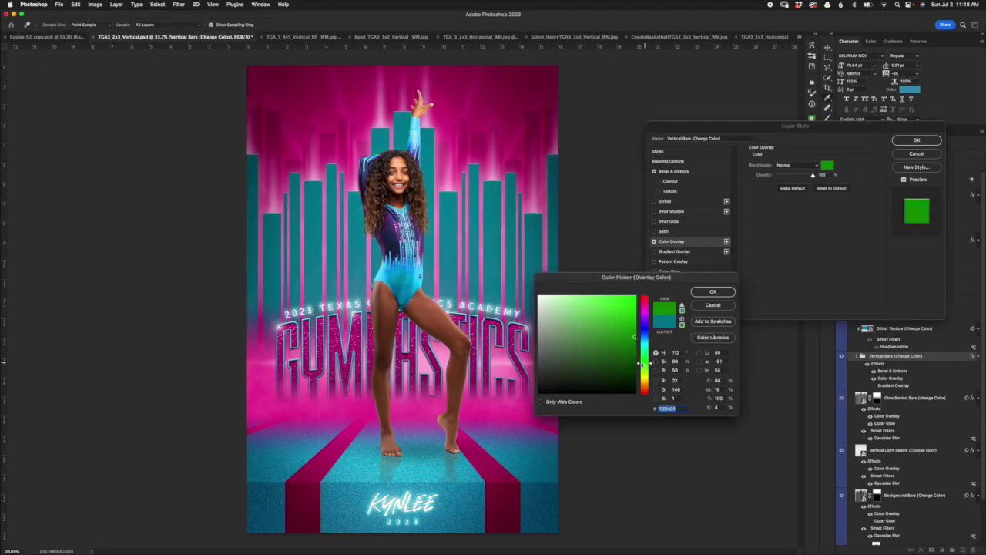
{"action": "left_click", "coordinate": [636, 314]}
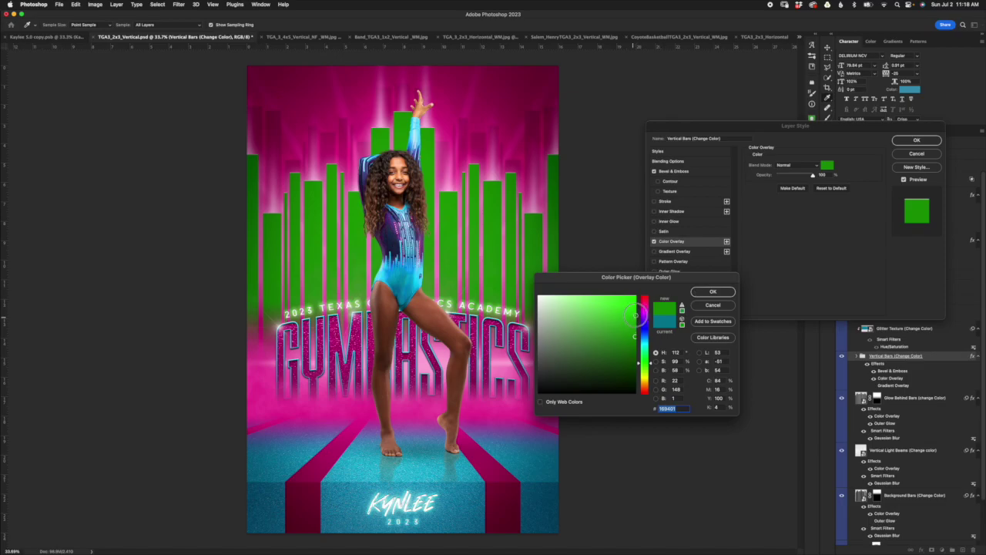
{"action": "left_click", "coordinate": [711, 292]}
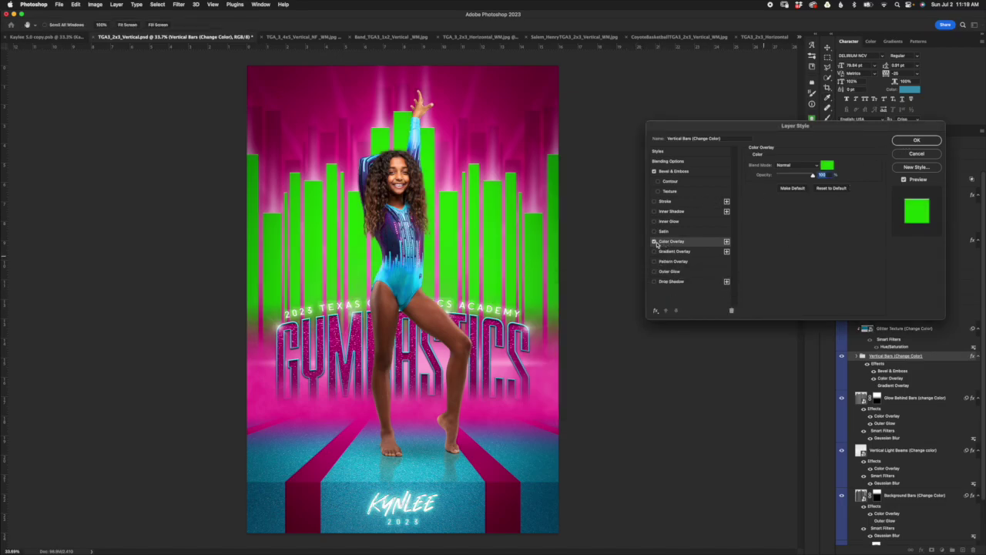
{"action": "left_click", "coordinate": [917, 141]}
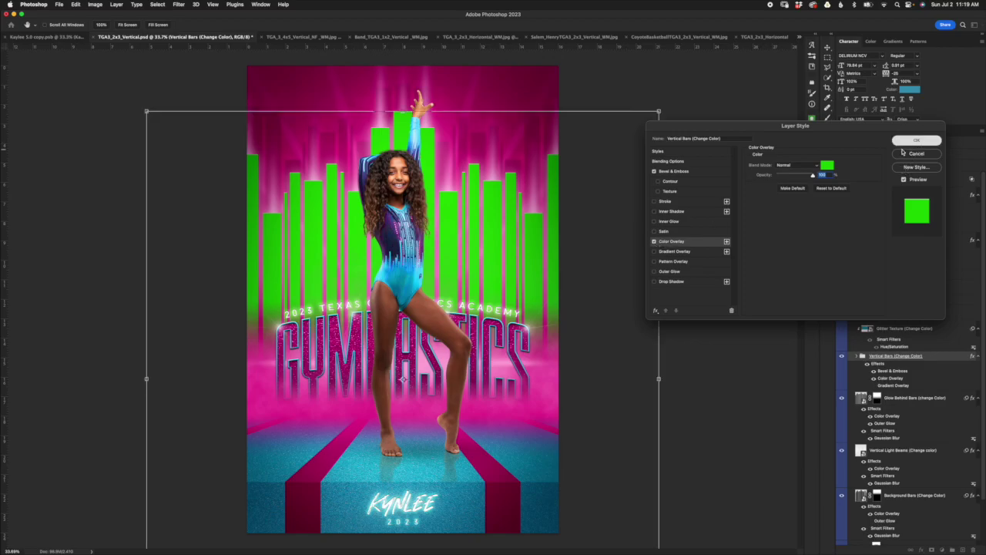
Switch the Vertical Bars (Change Color) group from Color Overlay to Gradient Overlay and open its gradient for editing.
{"action": "left_click", "coordinate": [873, 379]}
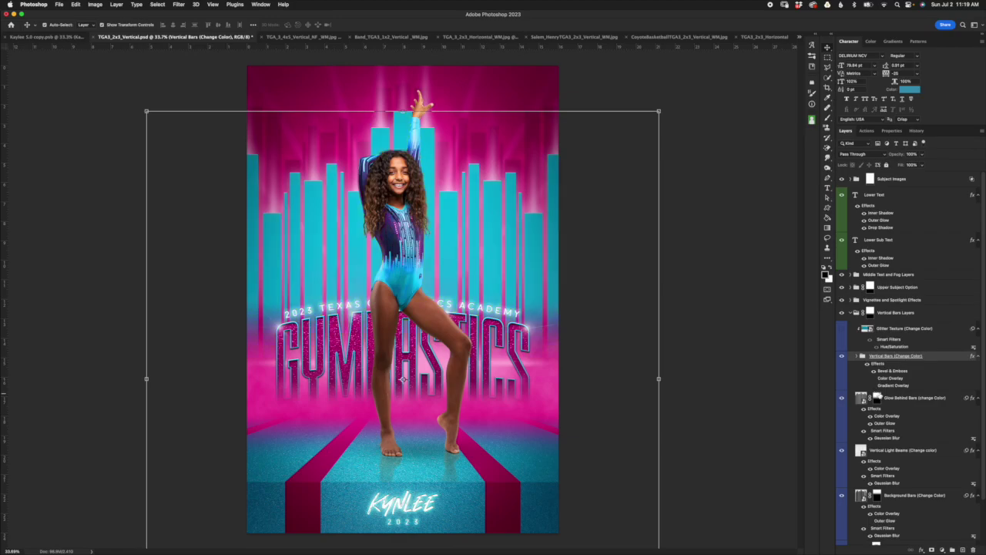
{"action": "left_click", "coordinate": [874, 386]}
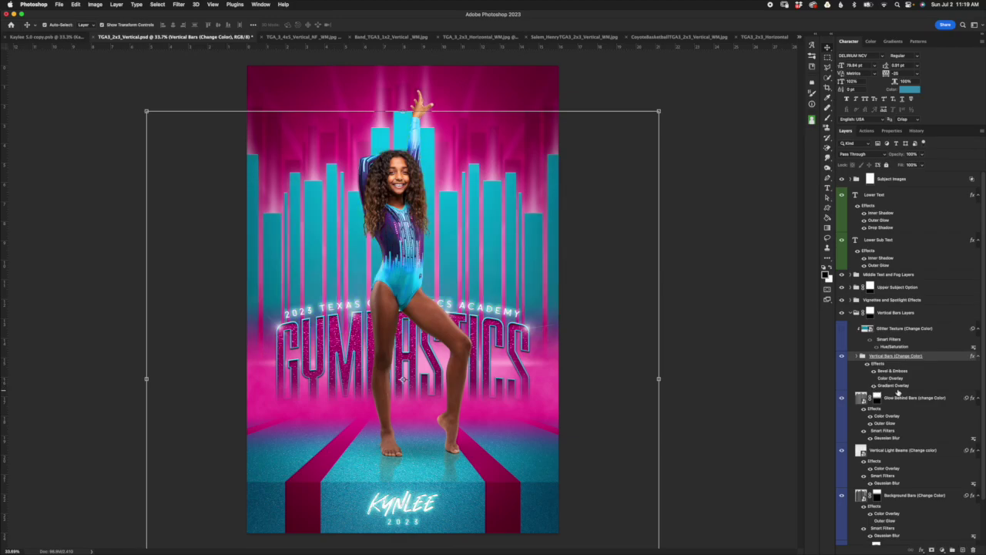
{"action": "double_click", "coordinate": [894, 387]}
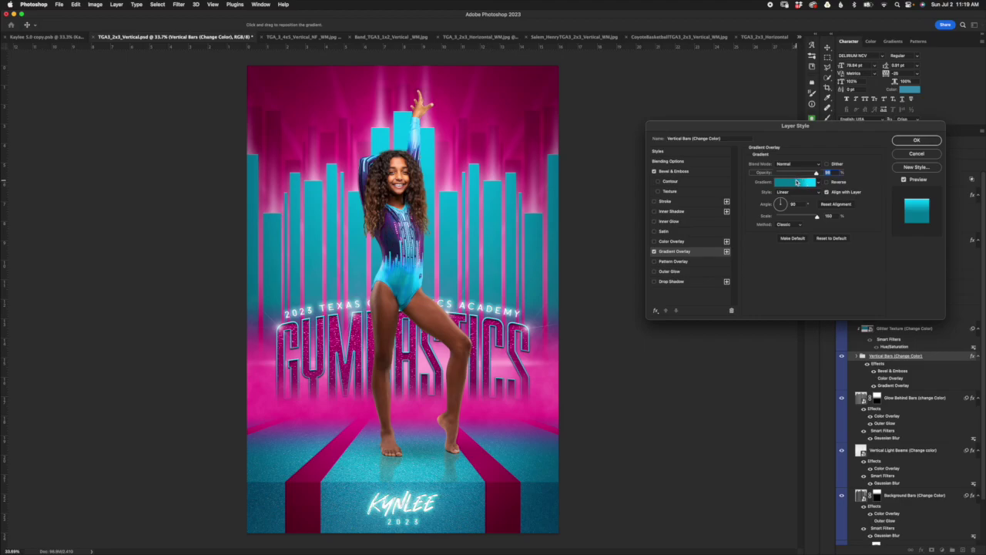
{"action": "left_click", "coordinate": [797, 182]}
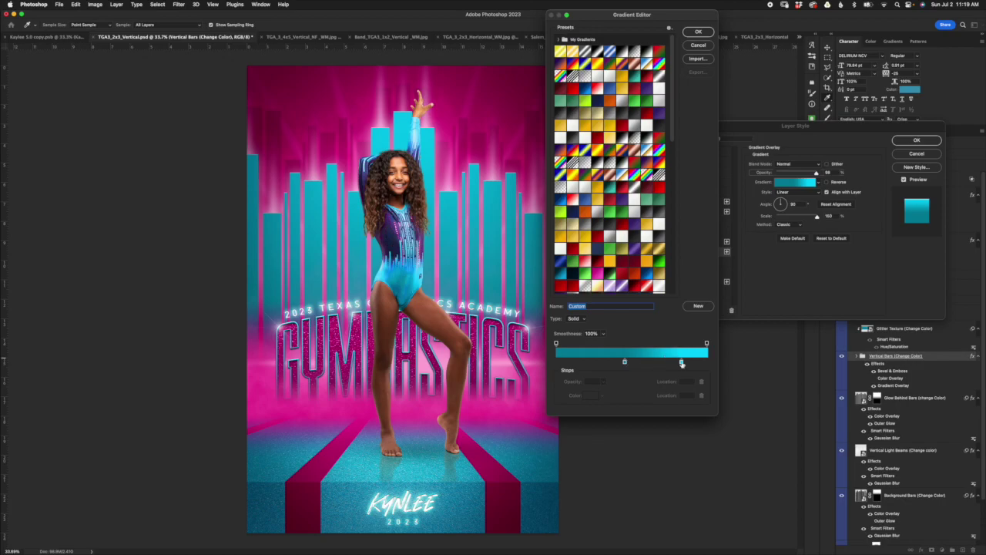
Try a dark green with hue 123 and brightness 53% for the dark teal stop of the bars' gradient.
{"action": "left_click", "coordinate": [624, 362]}
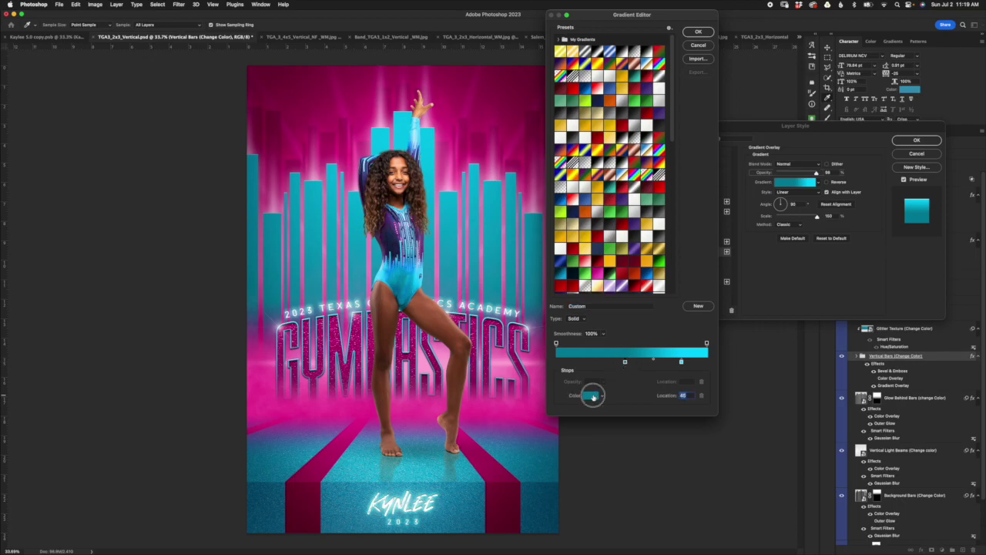
{"action": "left_click", "coordinate": [590, 396]}
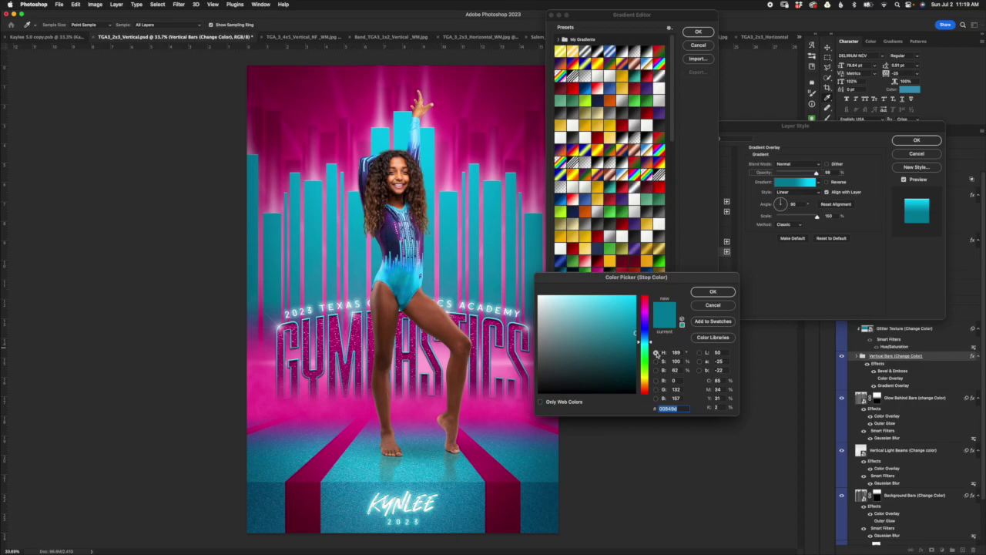
{"action": "left_click", "coordinate": [646, 360]}
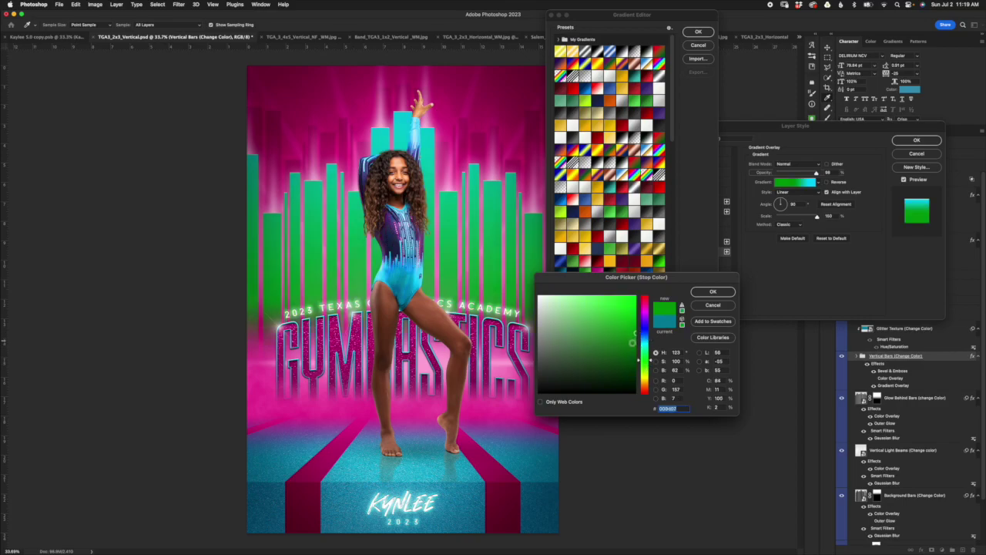
{"action": "left_click_drag", "start_coordinate": [632, 337], "coordinate": [635, 342]}
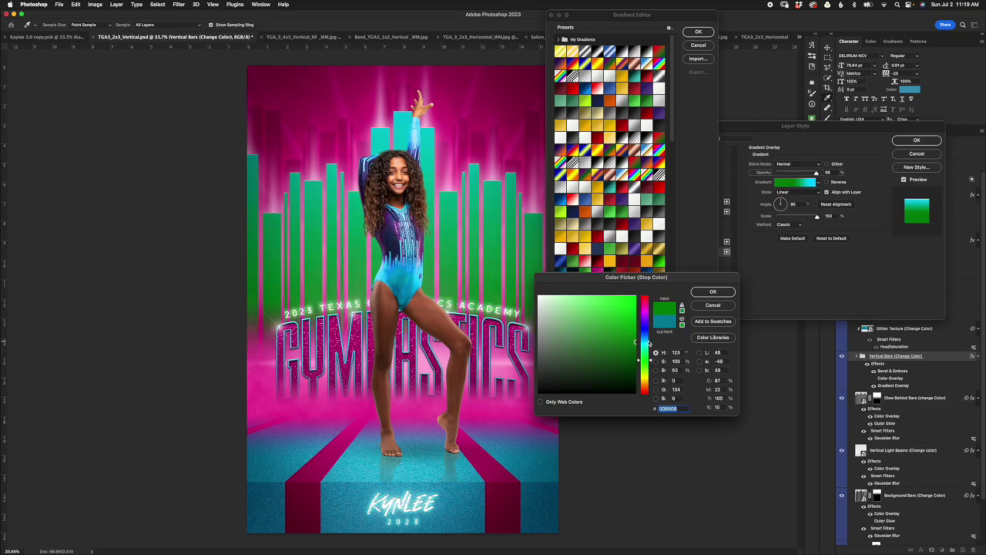
{"action": "left_click", "coordinate": [713, 292]}
Try a bright green with hue 136 for the gradient's light cyan stop, then discard all gradient changes.
{"action": "left_click", "coordinate": [681, 363]}
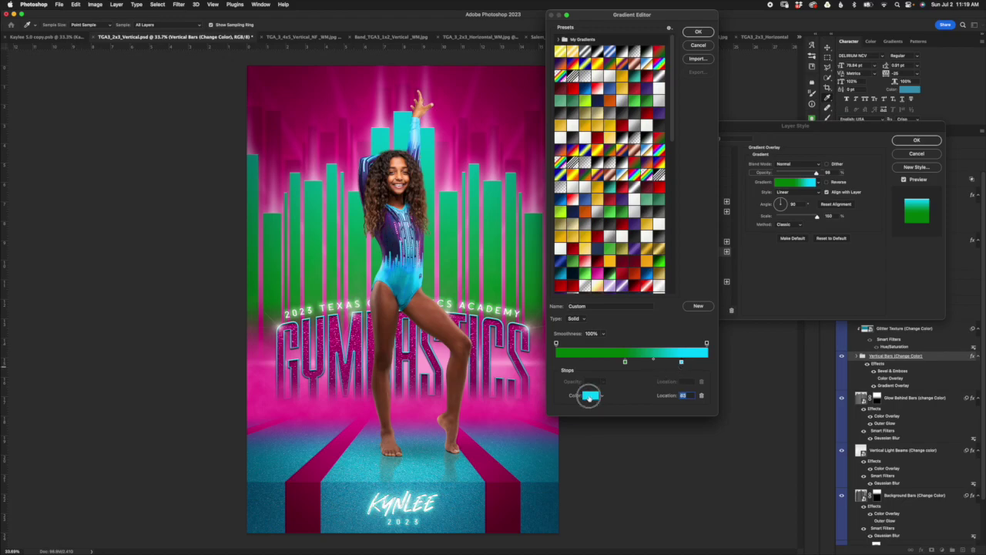
{"action": "left_click", "coordinate": [590, 396]}
{"action": "left_click", "coordinate": [645, 356]}
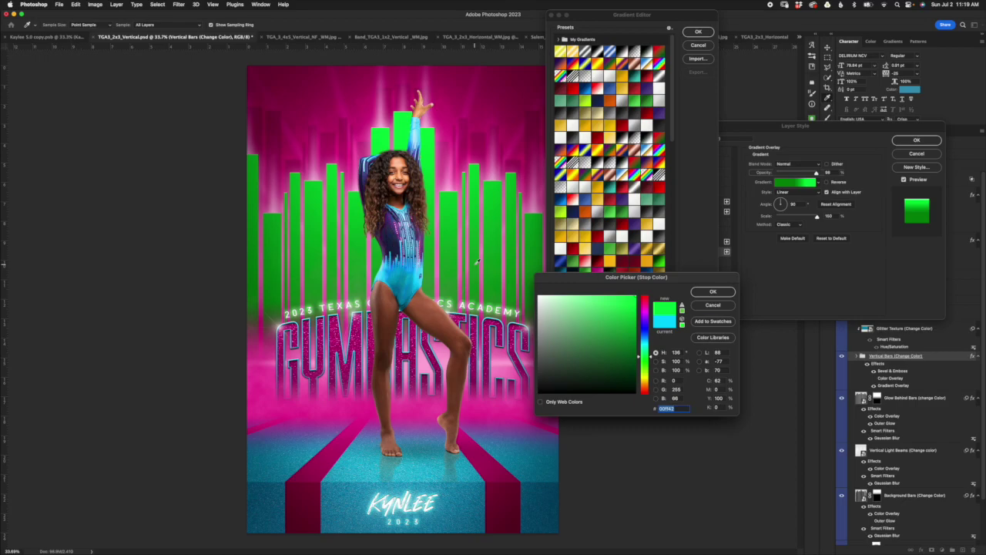
{"action": "left_click", "coordinate": [725, 305]}
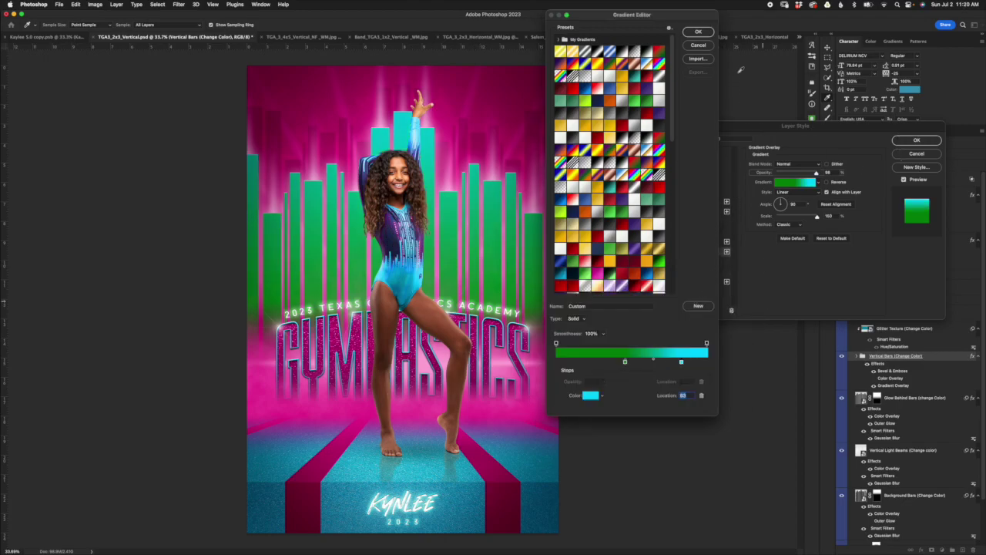
{"action": "left_click", "coordinate": [699, 46]}
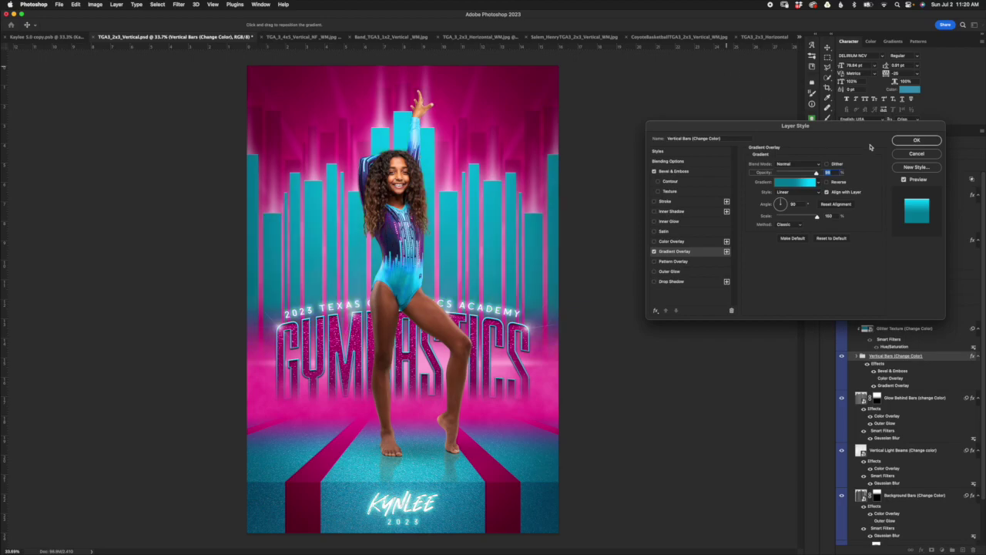
{"action": "left_click", "coordinate": [924, 155]}
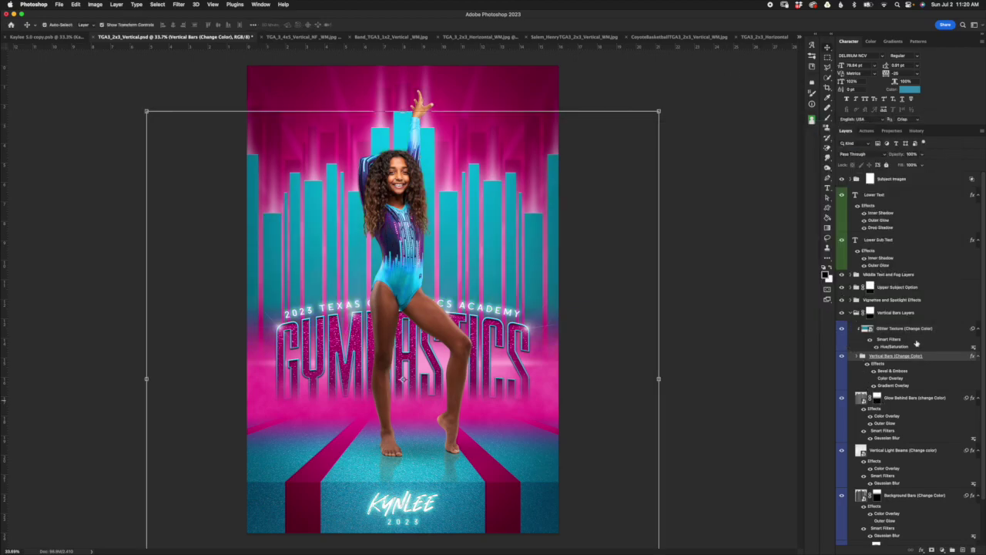
Select the Glitter Texture (Change Color) layer and turn off the Gradient Overlay and Color Overlay on the Vertical Bars (Change Color) group.
{"action": "left_click", "coordinate": [908, 330]}
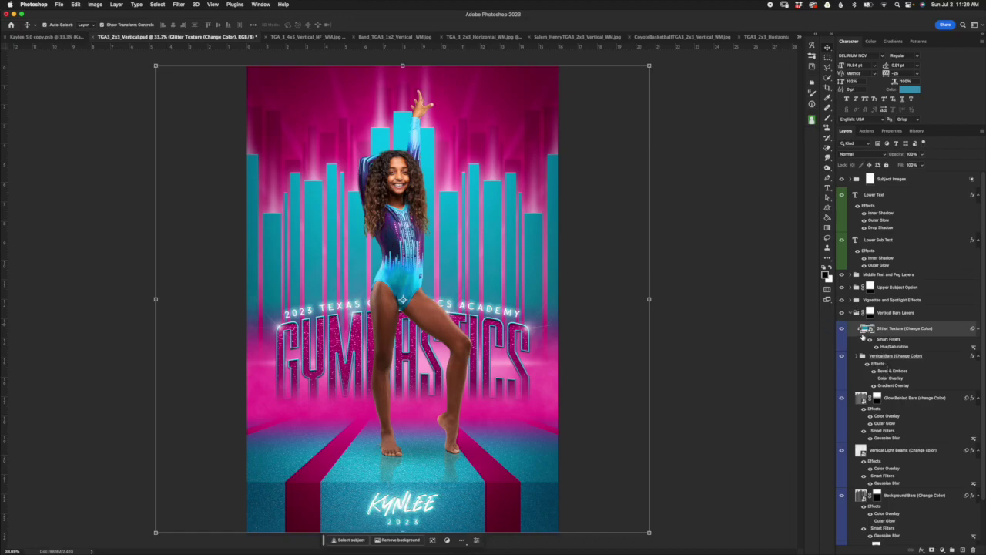
{"action": "left_click", "coordinate": [884, 386]}
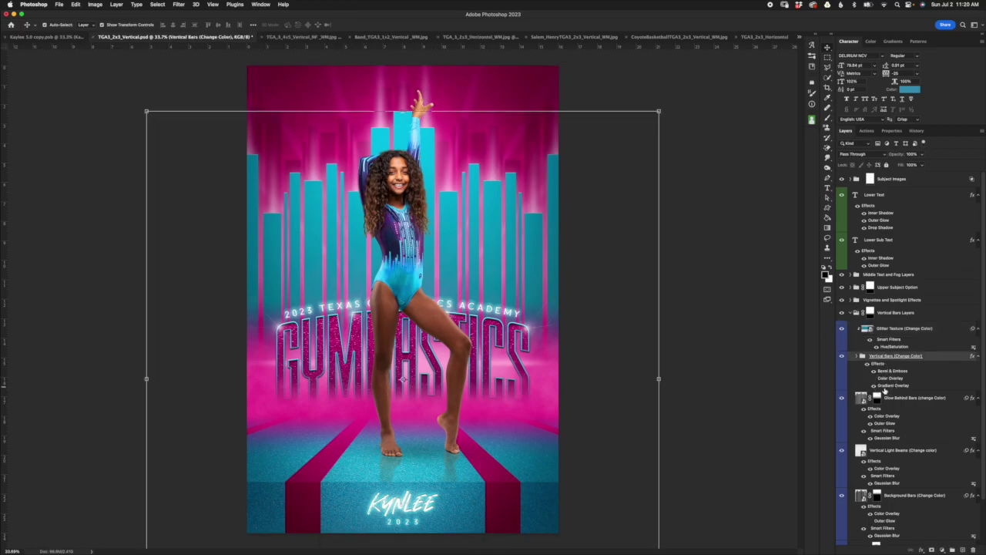
{"action": "left_click", "coordinate": [874, 378]}
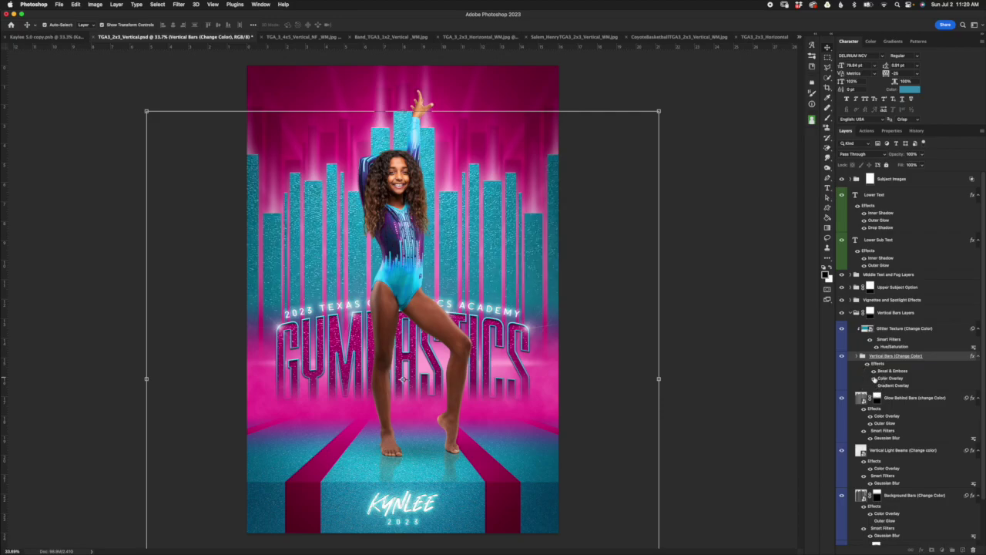
{"action": "left_click", "coordinate": [874, 378]}
Select the Glow Behind Bars (change Color) layer and compare the poster with and without it.
{"action": "scroll", "coordinate": [908, 407], "scroll_direction": "down", "scroll_amount": 2}
{"action": "left_click", "coordinate": [922, 351]}
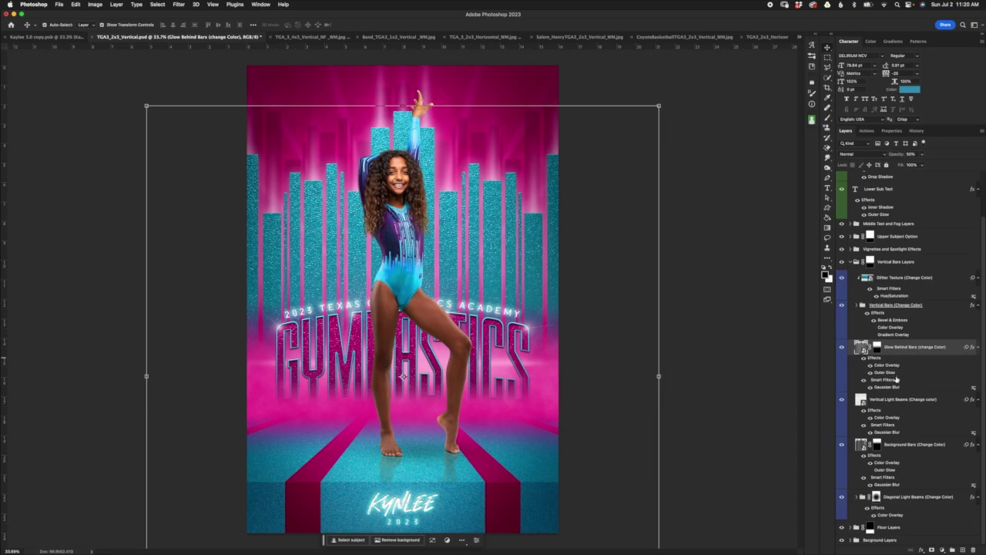
{"action": "left_click", "coordinate": [842, 347]}
{"action": "left_click", "coordinate": [841, 347]}
{"action": "left_click", "coordinate": [842, 347]}
{"action": "left_click", "coordinate": [842, 348]}
Try pink shades and white for the Glow Behind Bars (change Color) layer's Color Overlay, then discard the changes.
{"action": "double_click", "coordinate": [887, 366]}
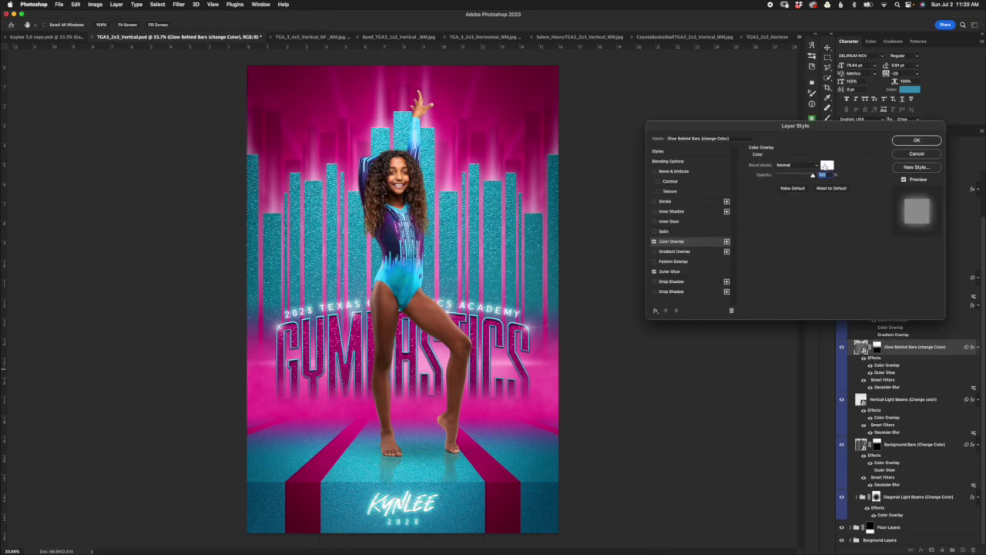
{"action": "left_click", "coordinate": [826, 166]}
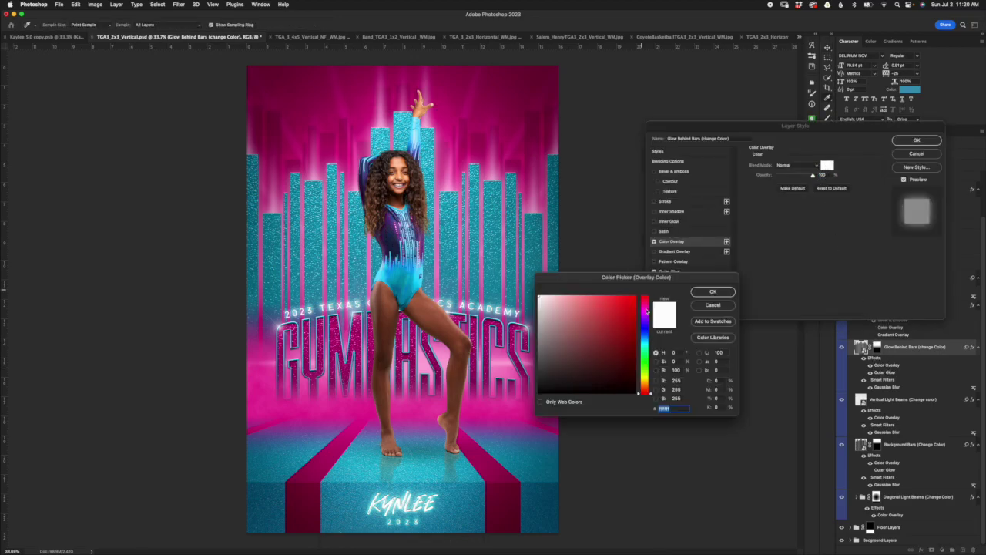
{"action": "left_click", "coordinate": [646, 309]}
{"action": "mouse_move", "coordinate": [648, 306]}
{"action": "left_mouse_down"}
{"action": "mouse_move", "coordinate": [542, 296]}
{"action": "mouse_move", "coordinate": [587, 294]}
{"action": "left_mouse_up"}
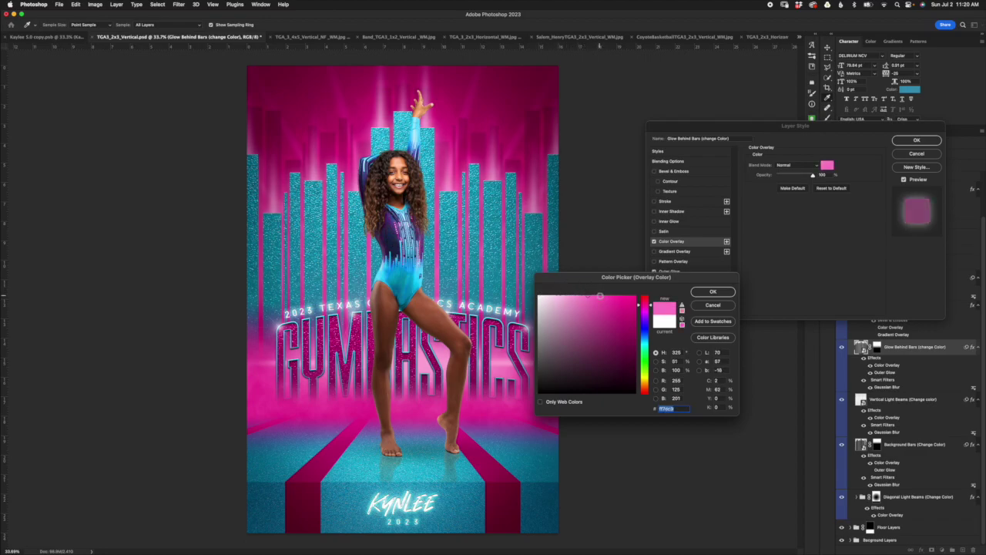
{"action": "left_click", "coordinate": [605, 296]}
{"action": "left_click_drag", "start_coordinate": [616, 298], "coordinate": [637, 296]}
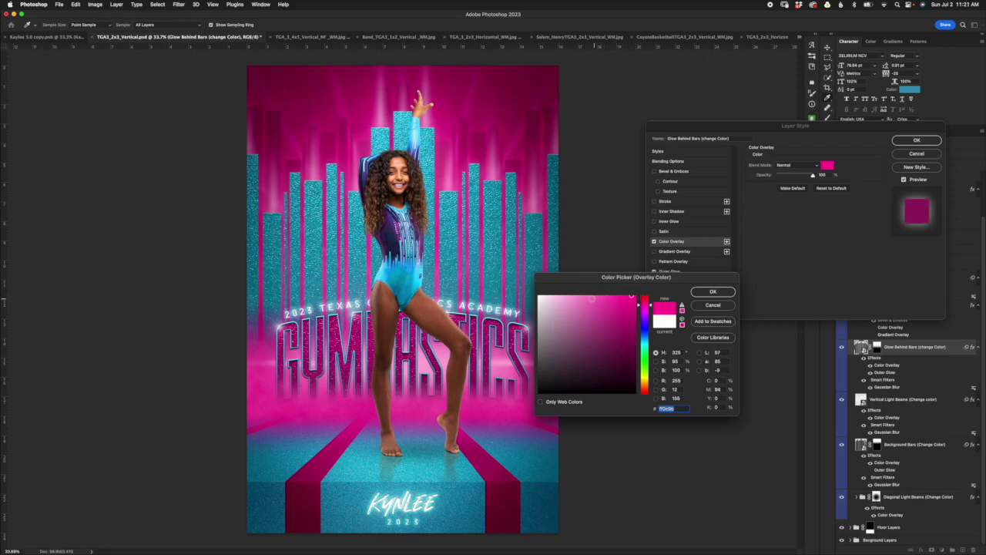
{"action": "left_click_drag", "start_coordinate": [551, 296], "coordinate": [540, 294]}
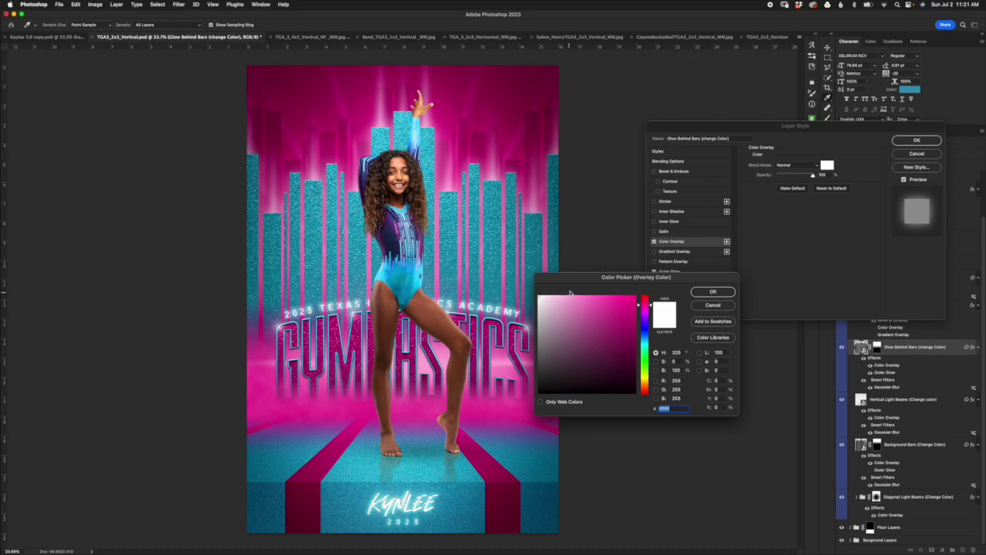
{"action": "left_click", "coordinate": [719, 307]}
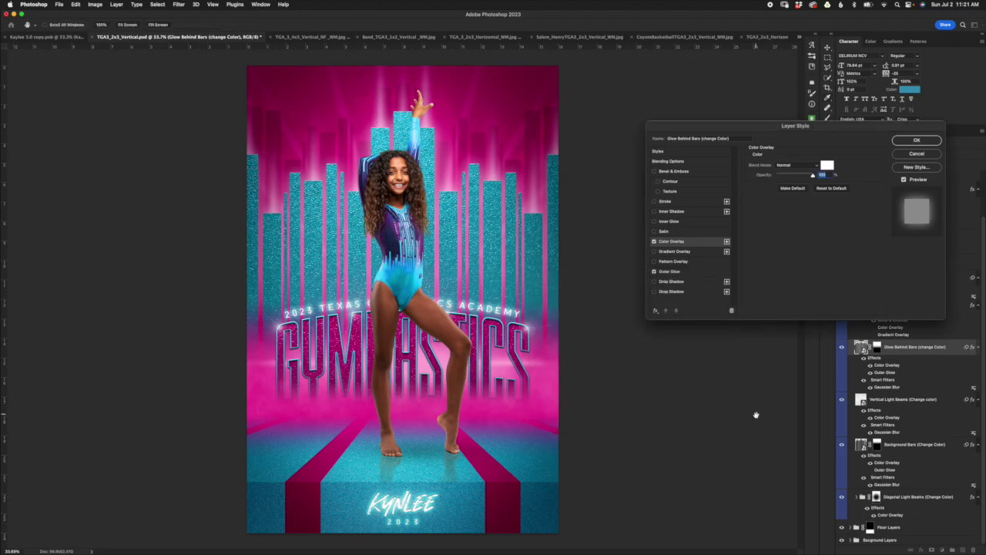
{"action": "left_click", "coordinate": [917, 154]}
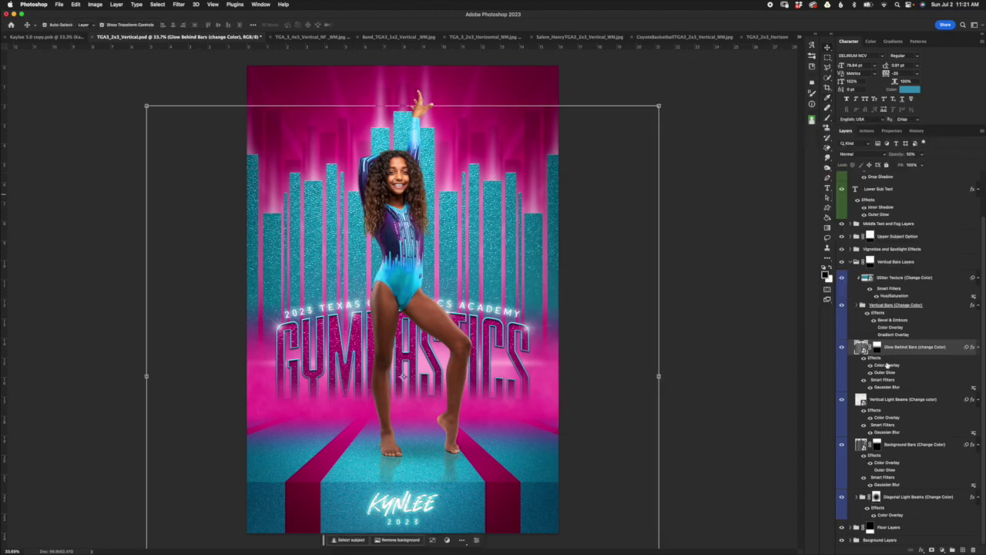
Select the Vertical Light Beams (Change color) layer and compare the poster with and without it.
{"action": "left_click", "coordinate": [888, 403]}
{"action": "left_click", "coordinate": [843, 400]}
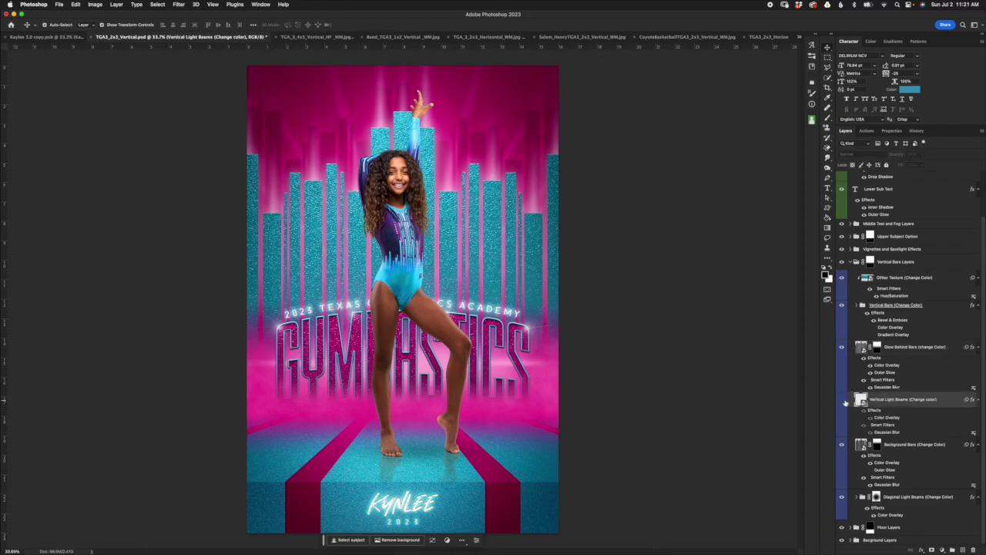
{"action": "left_click", "coordinate": [843, 400]}
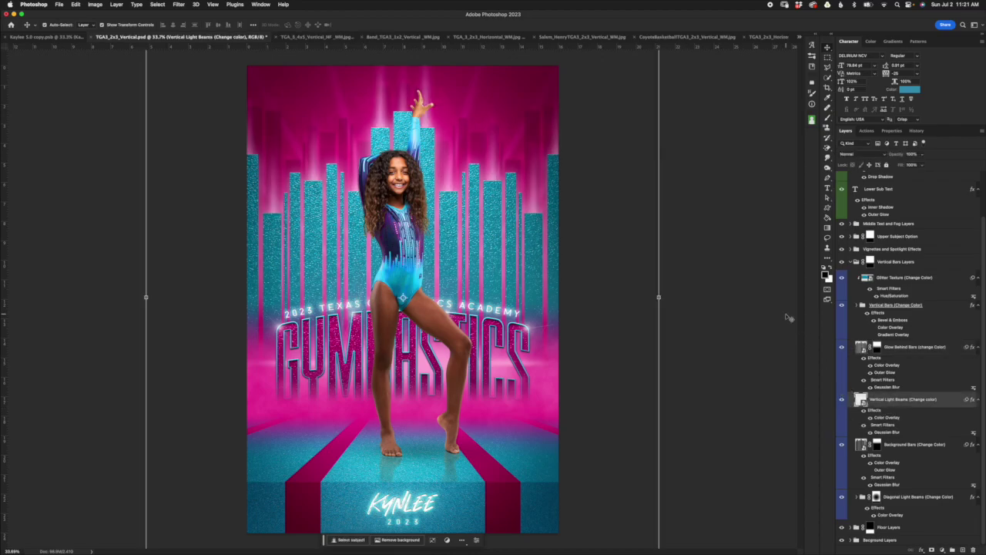
Try different pink shades for the Vertical Light Beams (Change color) layer's Color Overlay, and discard the changes.
{"action": "double_click", "coordinate": [888, 418]}
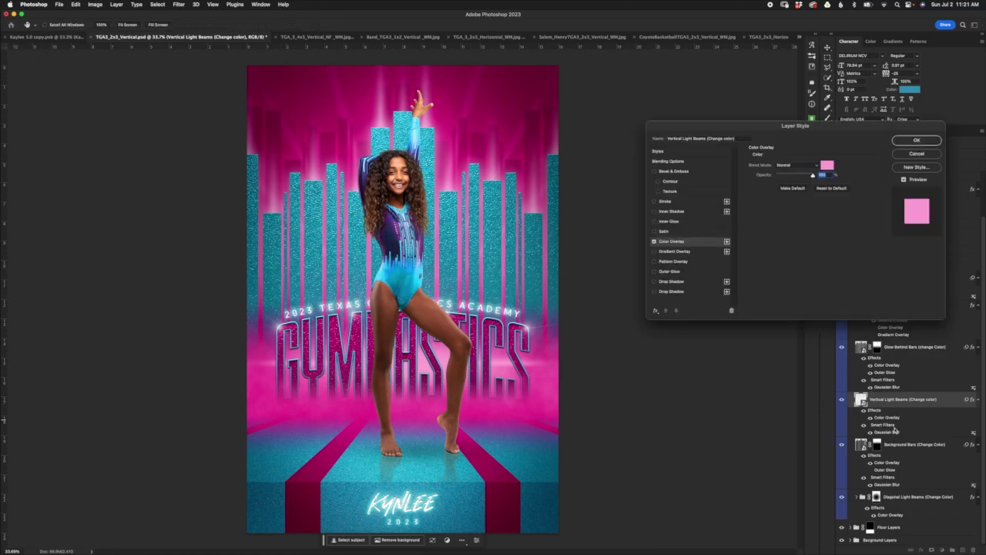
{"action": "left_click", "coordinate": [827, 165]}
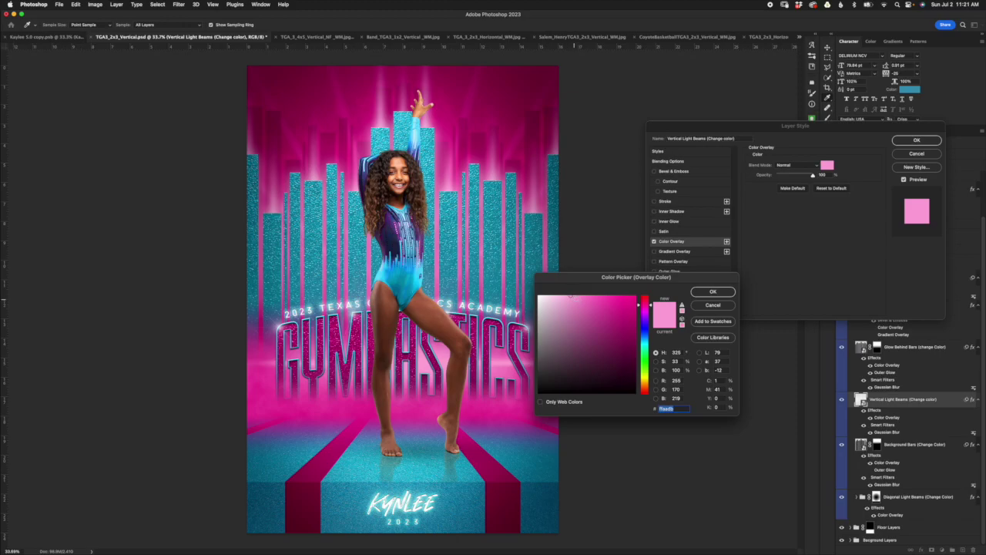
{"action": "left_click", "coordinate": [599, 296]}
{"action": "left_click", "coordinate": [606, 298]}
{"action": "left_click", "coordinate": [568, 294]}
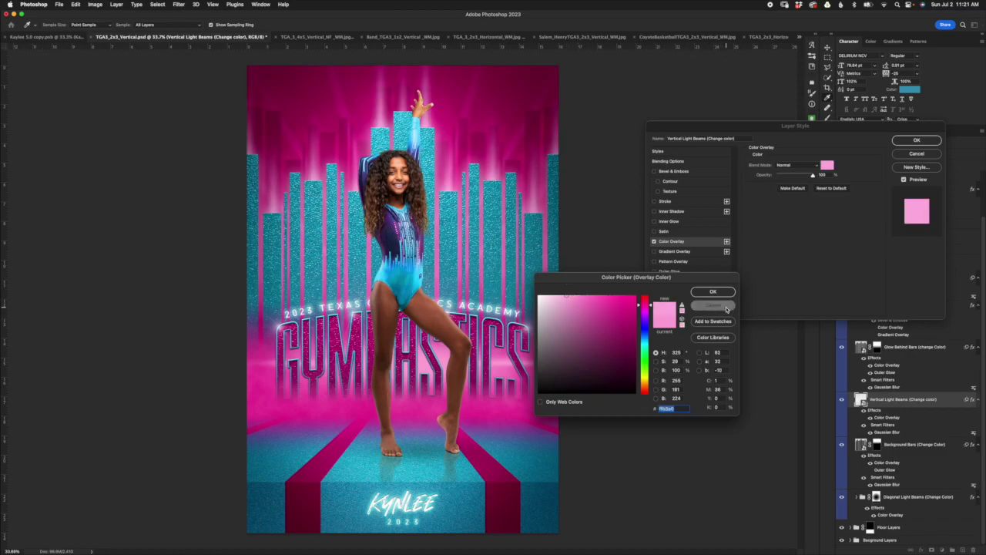
{"action": "left_click", "coordinate": [724, 306]}
{"action": "left_click", "coordinate": [917, 153]}
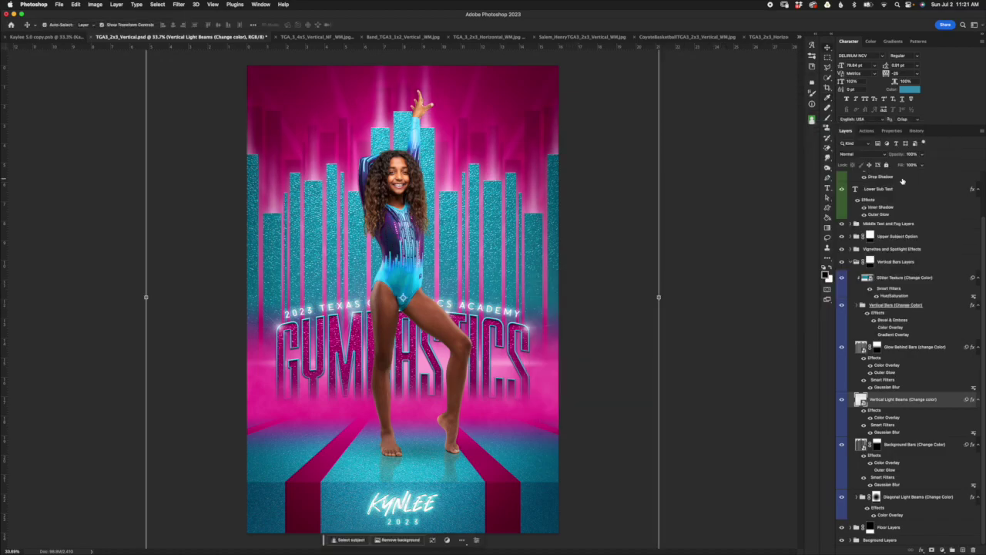
Select the Background Bars (Change Color) layer, try a brighter pink for its Color Overlay, and discard the change.
{"action": "left_click", "coordinate": [914, 447]}
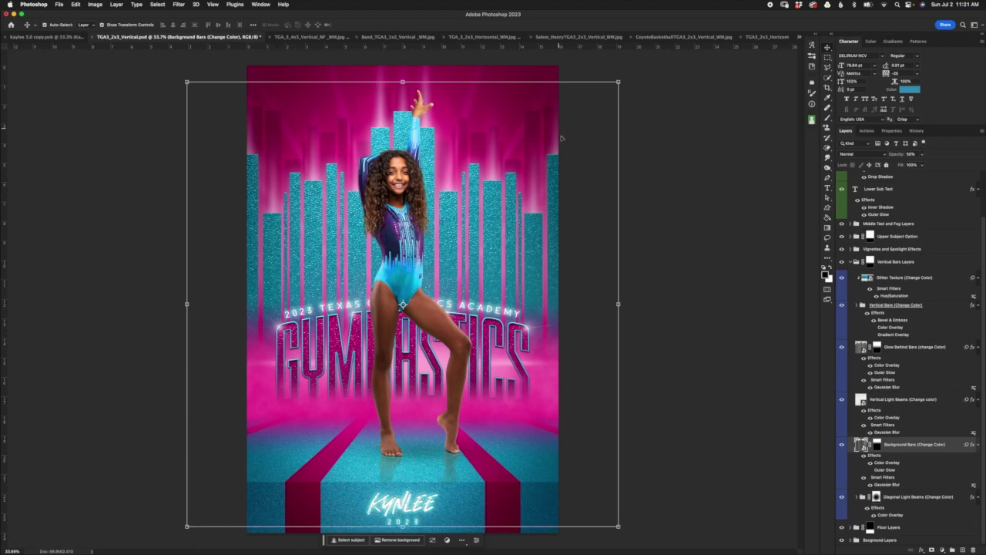
{"action": "double_click", "coordinate": [886, 463]}
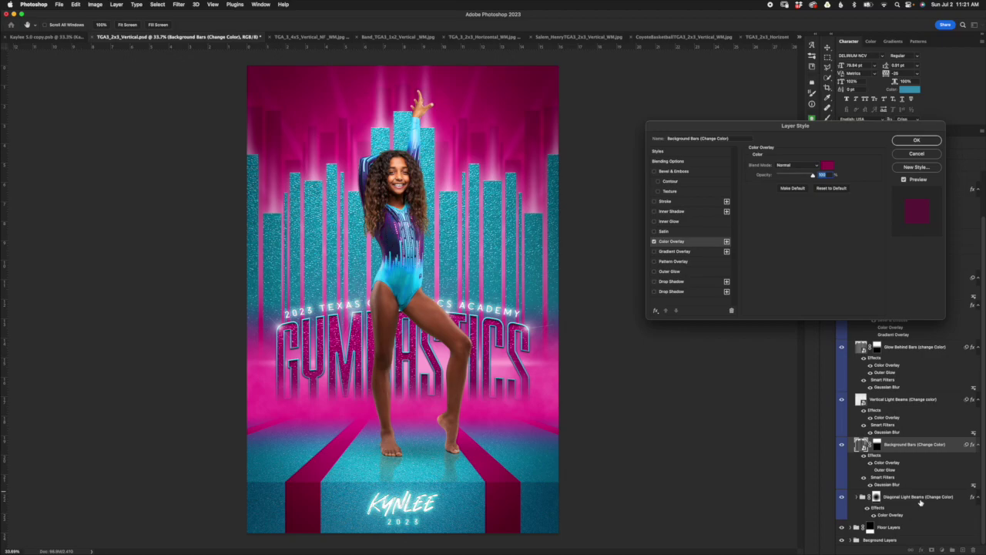
{"action": "left_click", "coordinate": [829, 165]}
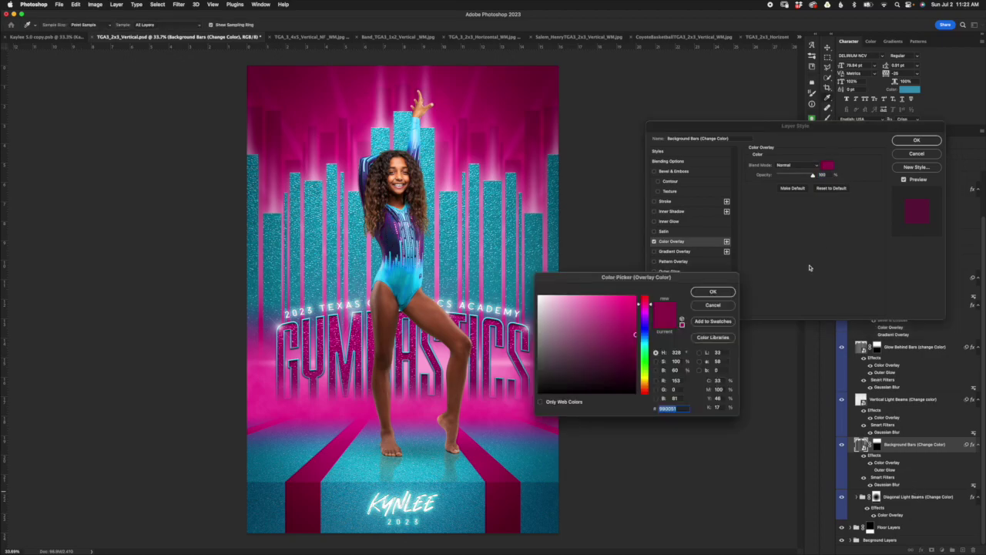
{"action": "mouse_move", "coordinate": [634, 333]}
{"action": "left_mouse_down"}
{"action": "mouse_move", "coordinate": [565, 288]}
{"action": "mouse_move", "coordinate": [621, 316]}
{"action": "mouse_move", "coordinate": [607, 301]}
{"action": "mouse_move", "coordinate": [621, 301]}
{"action": "left_mouse_up"}
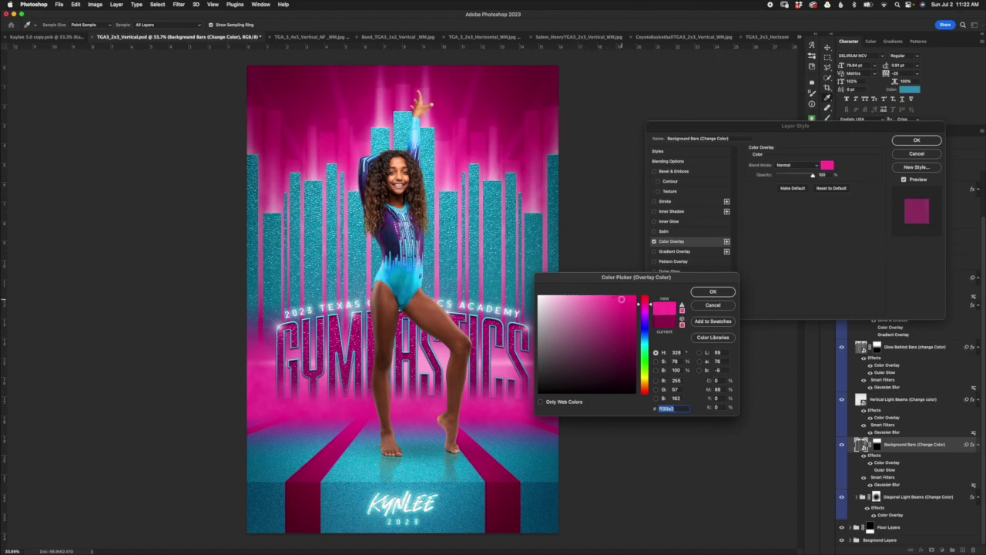
{"action": "left_click", "coordinate": [714, 305]}
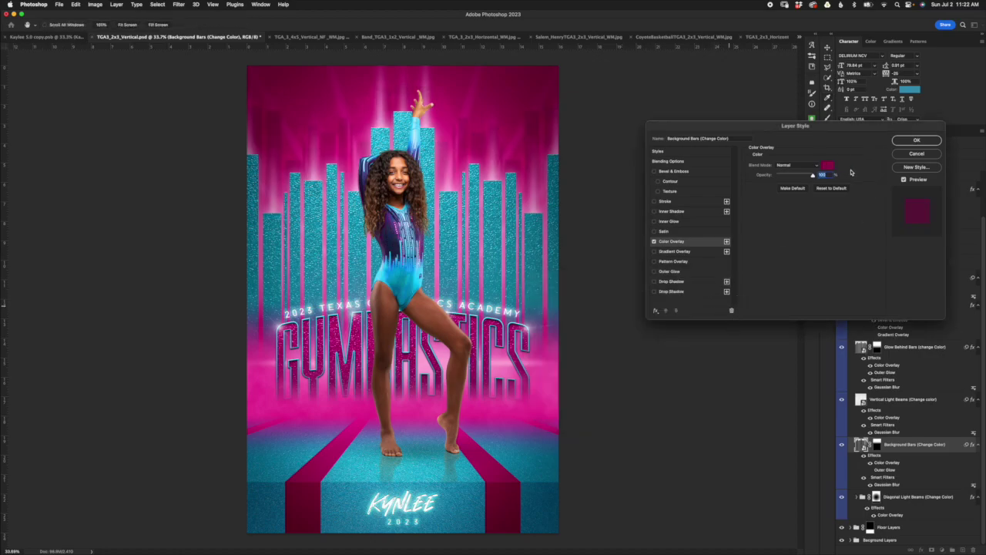
{"action": "left_click", "coordinate": [928, 155]}
Select the Diagonal Light Beams (Change Color) group and compare the poster with and without it.
{"action": "left_click", "coordinate": [912, 499]}
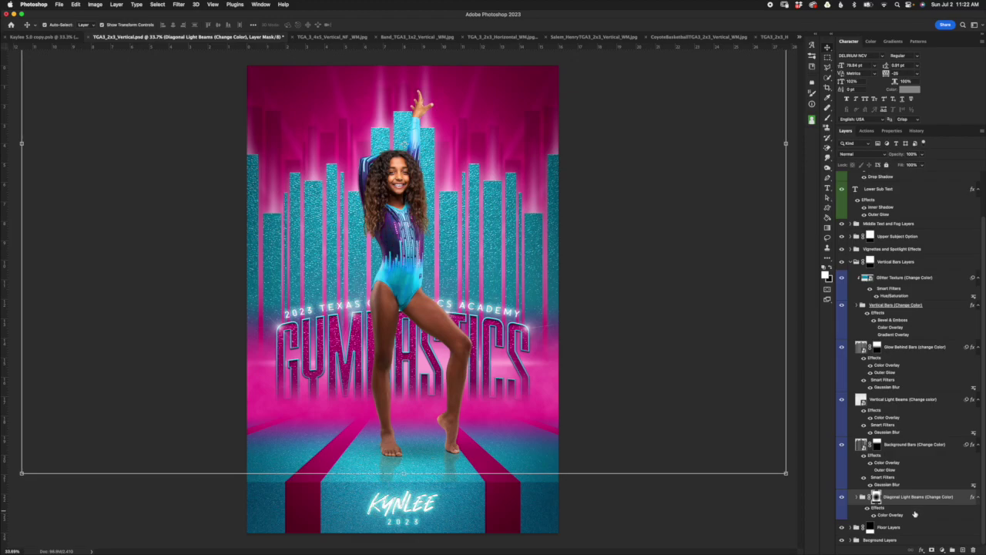
{"action": "left_click", "coordinate": [842, 499]}
{"action": "left_click", "coordinate": [842, 499]}
Try pink shades and white for the Diagonal Light Beams (Change Color) group's Color Overlay, and discard the changes.
{"action": "double_click", "coordinate": [890, 515]}
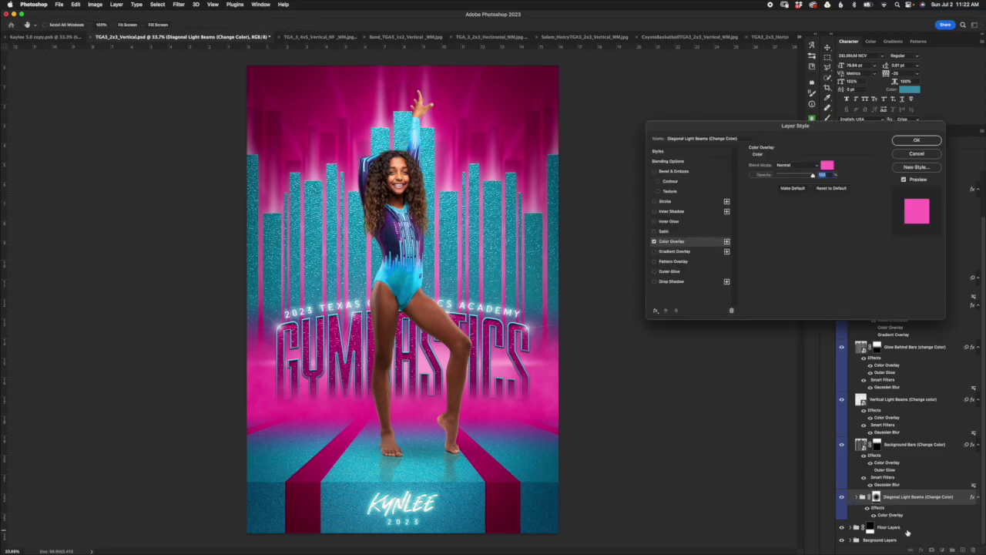
{"action": "left_click", "coordinate": [827, 165]}
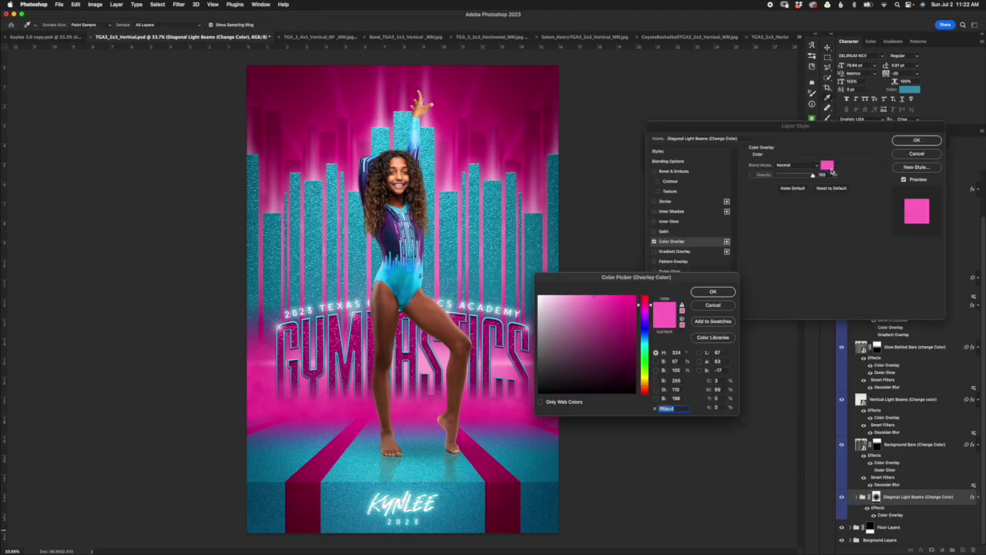
{"action": "left_click", "coordinate": [569, 296]}
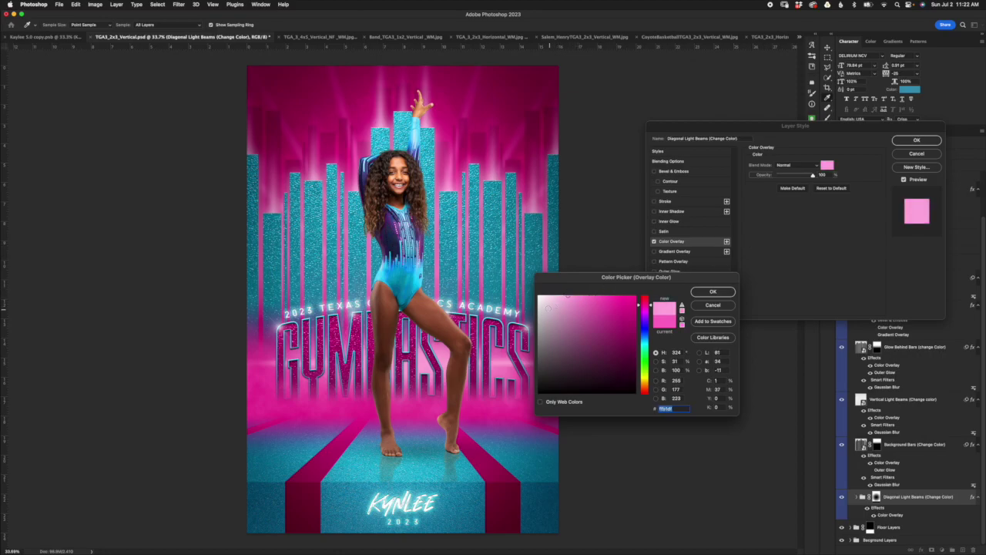
{"action": "left_click", "coordinate": [540, 296]}
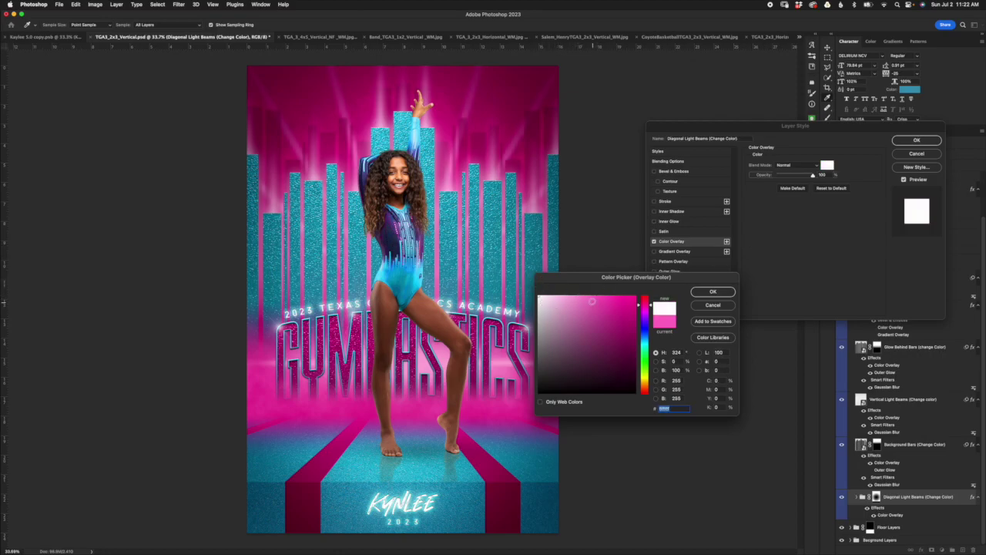
{"action": "left_click", "coordinate": [595, 297]}
{"action": "left_click", "coordinate": [628, 296]}
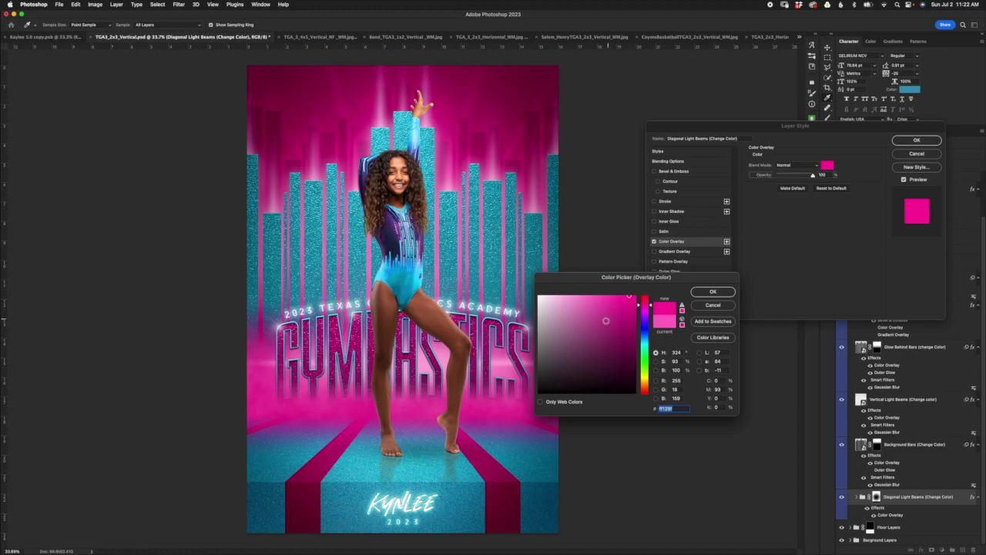
{"action": "mouse_move", "coordinate": [599, 296]}
{"action": "left_mouse_down"}
{"action": "mouse_move", "coordinate": [551, 285]}
{"action": "mouse_move", "coordinate": [541, 297]}
{"action": "left_mouse_up"}
{"action": "left_click", "coordinate": [597, 297]}
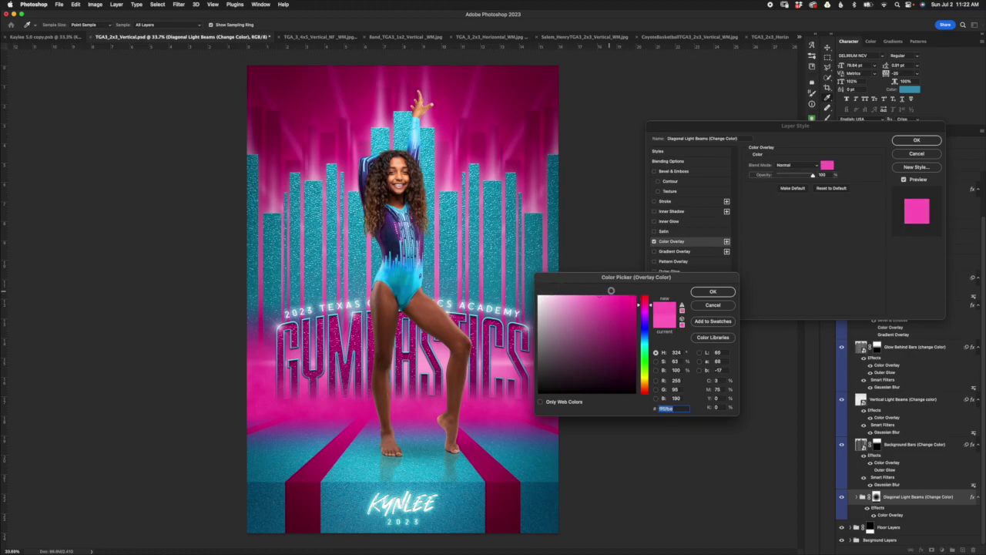
{"action": "left_click", "coordinate": [713, 291]}
{"action": "left_click", "coordinate": [935, 155]}
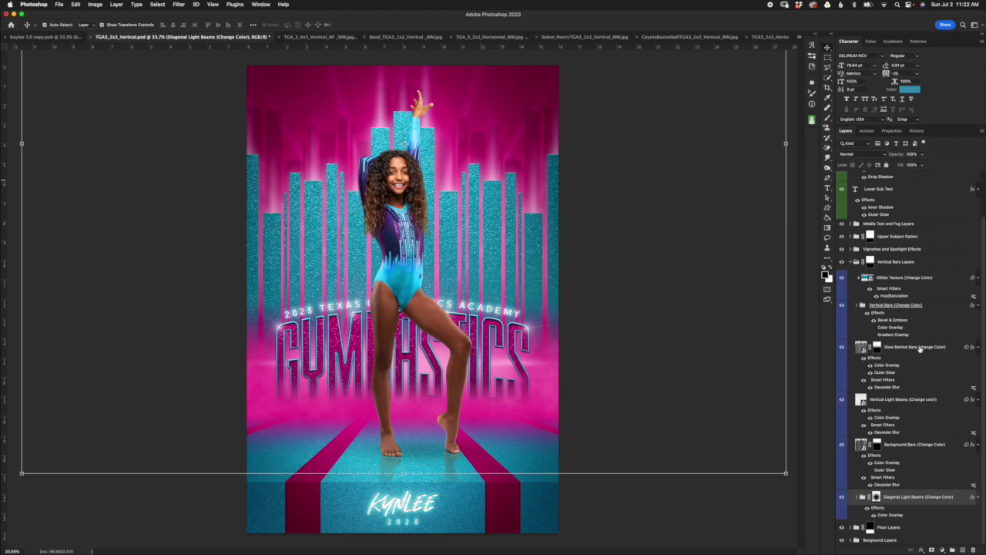
Go through the glow, vertical light beams, background bars and diagonal light beams layers, ending on Glow Behind Bars (change Color).
{"action": "left_click", "coordinate": [919, 348]}
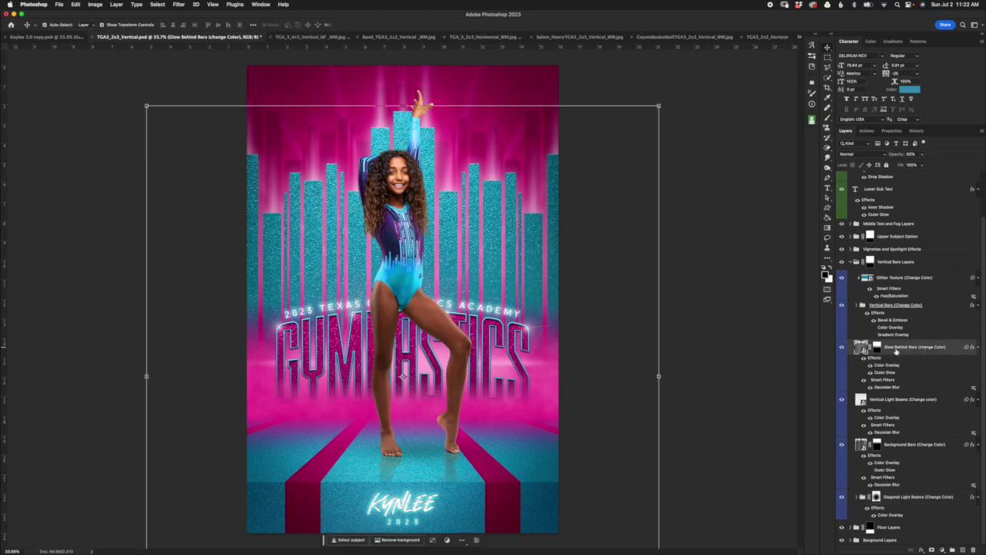
{"action": "left_click", "coordinate": [898, 410]}
{"action": "left_click", "coordinate": [899, 445]}
{"action": "left_click", "coordinate": [898, 497]}
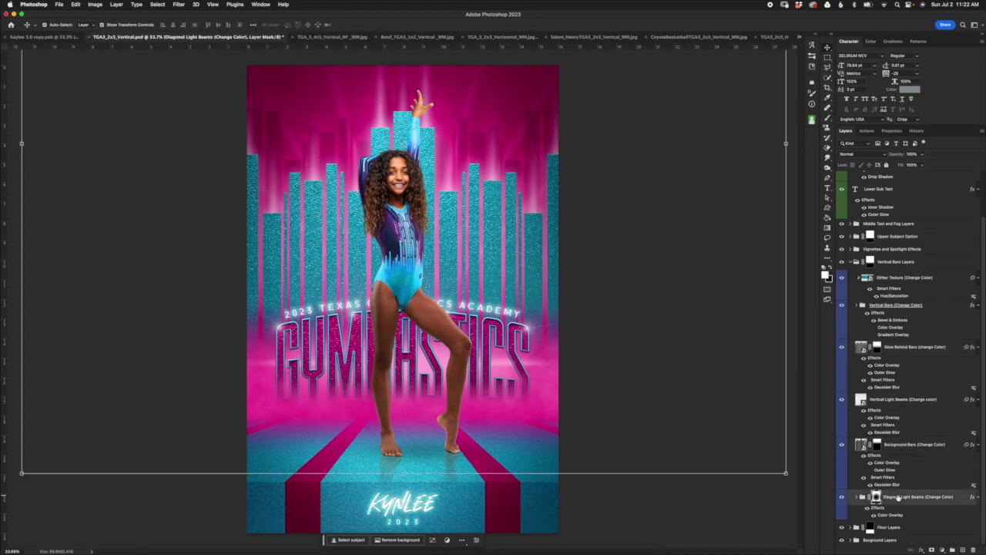
{"action": "left_click", "coordinate": [908, 447]}
{"action": "left_click", "coordinate": [917, 401]}
{"action": "left_click", "coordinate": [927, 355]}
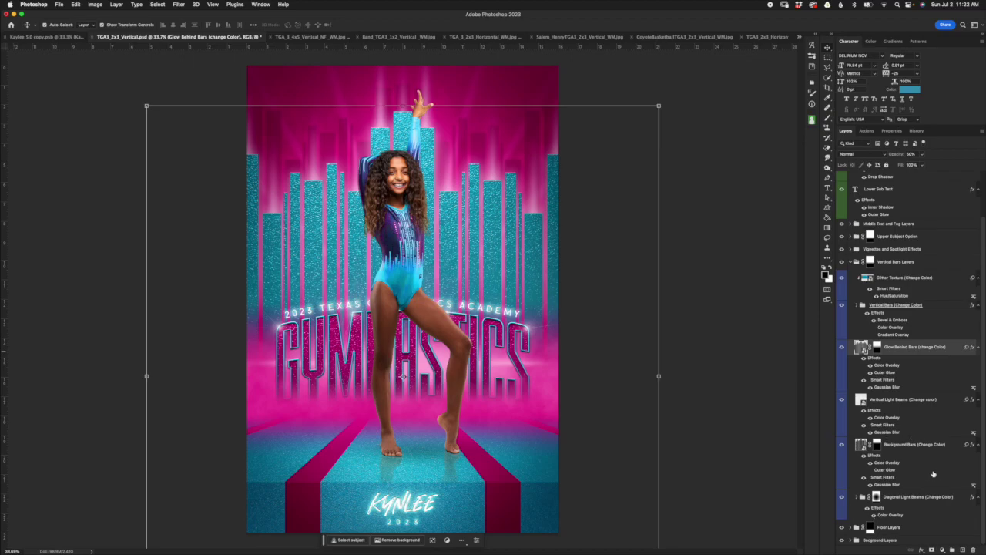
View the Lady Eagle basketball, Coyote basketball and marching band sample posters, and return to TGA3_2x3_Vertical.psd.
{"action": "left_click", "coordinate": [545, 38]}
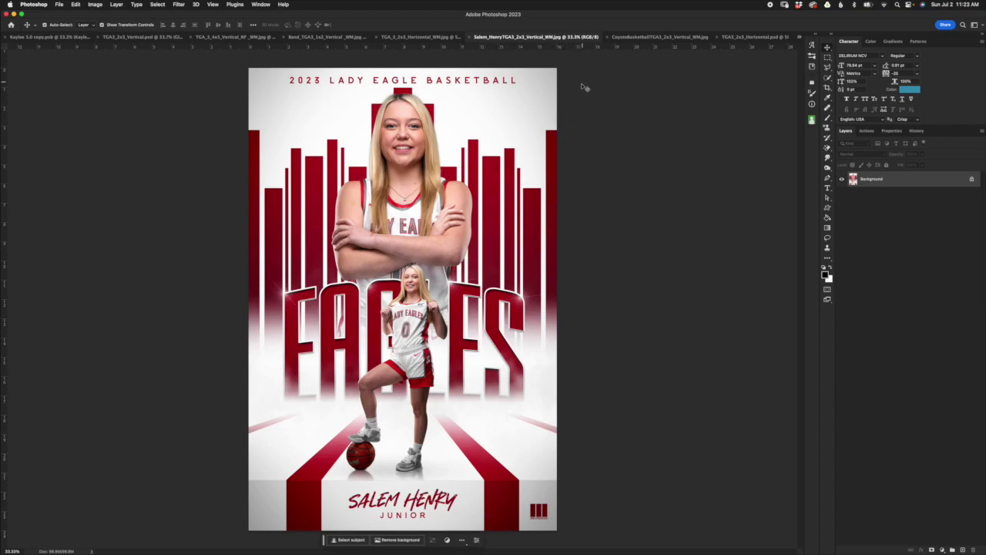
{"action": "left_click", "coordinate": [626, 36]}
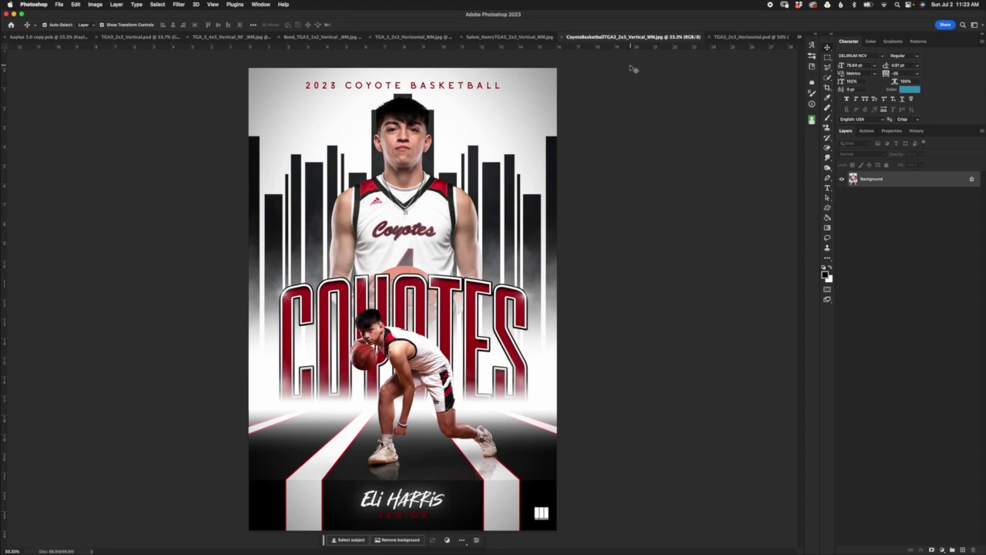
{"action": "left_click", "coordinate": [544, 37]}
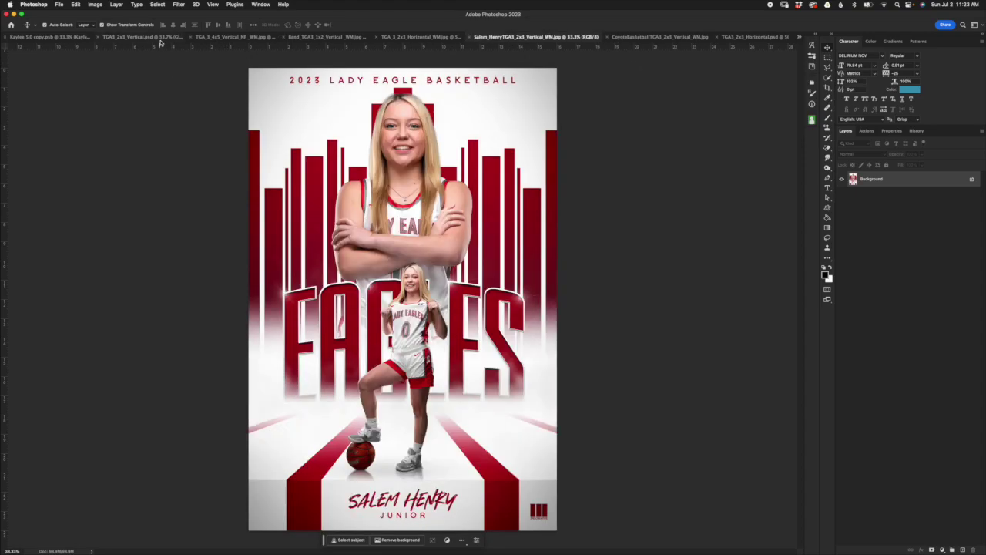
{"action": "left_click", "coordinate": [299, 37]}
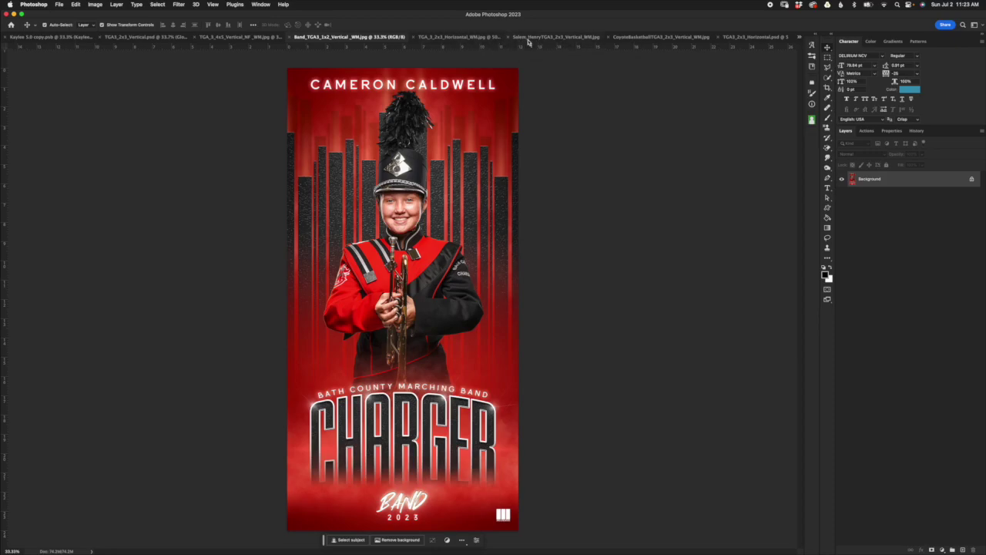
{"action": "left_click", "coordinate": [132, 37]}
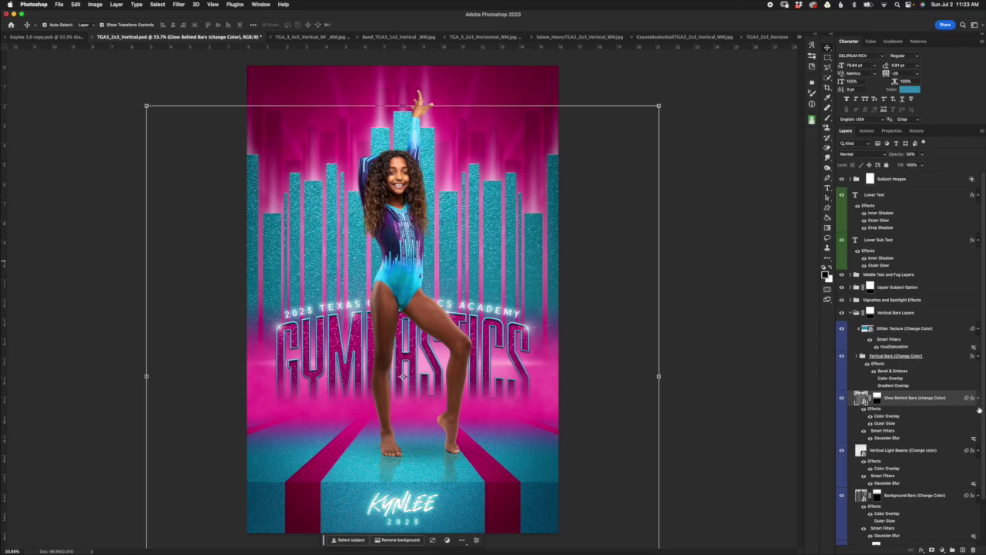
Select the Vertical Bars Layers group's mask and hide the Subject Images and Middle Text and Fog Layers groups.
{"action": "scroll", "coordinate": [977, 420], "scroll_direction": "down", "scroll_amount": 3}
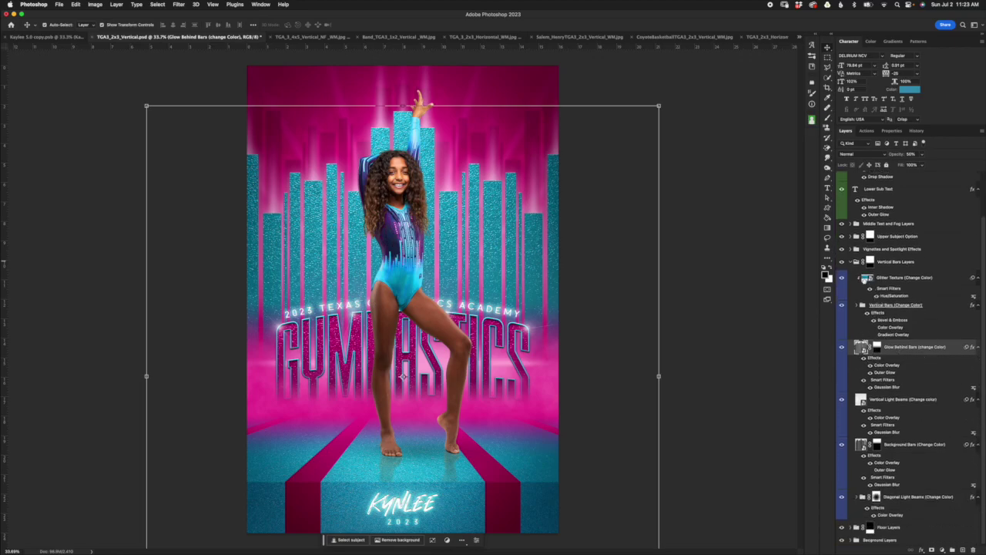
{"action": "left_click", "coordinate": [870, 263]}
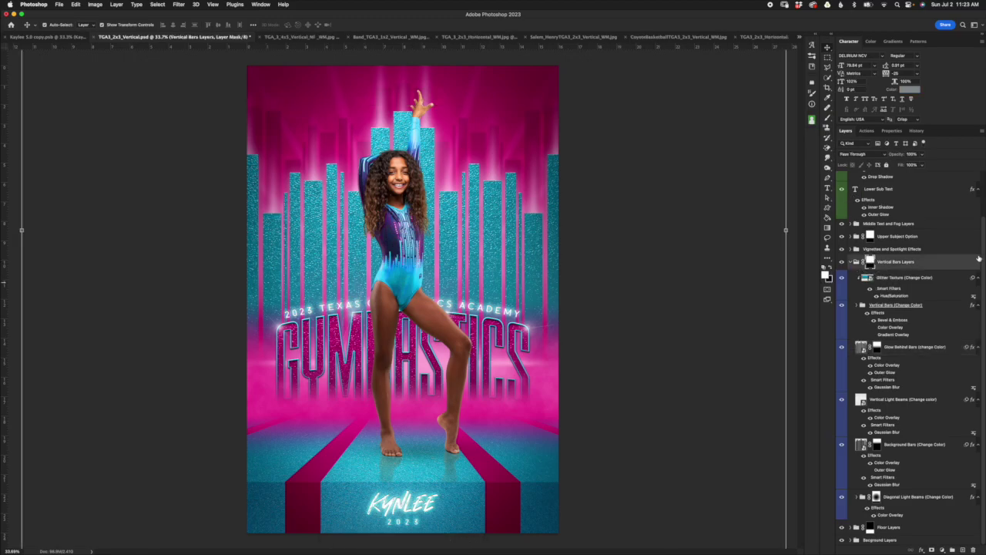
{"action": "scroll", "coordinate": [850, 191], "scroll_direction": "up", "scroll_amount": 2}
{"action": "left_click", "coordinate": [841, 179]}
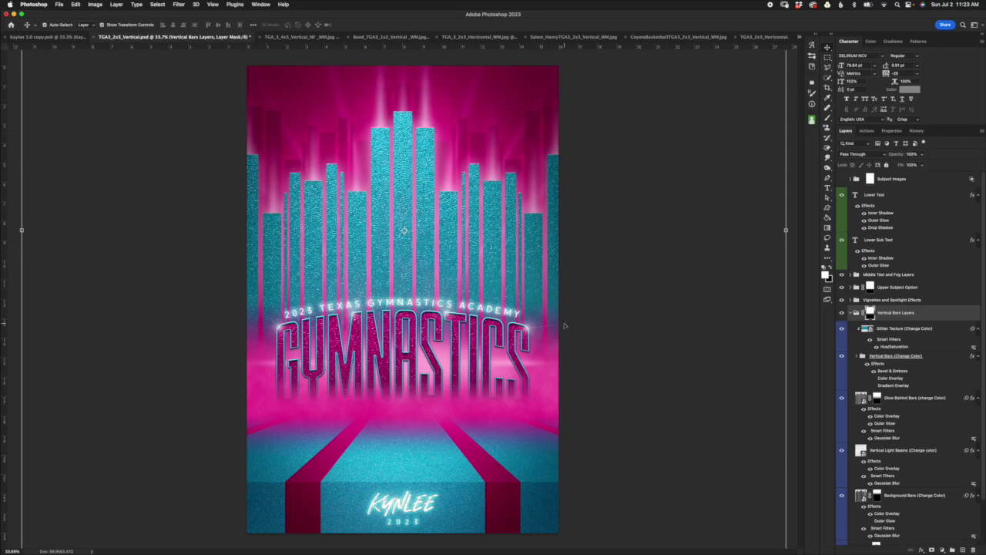
{"action": "left_click", "coordinate": [842, 274]}
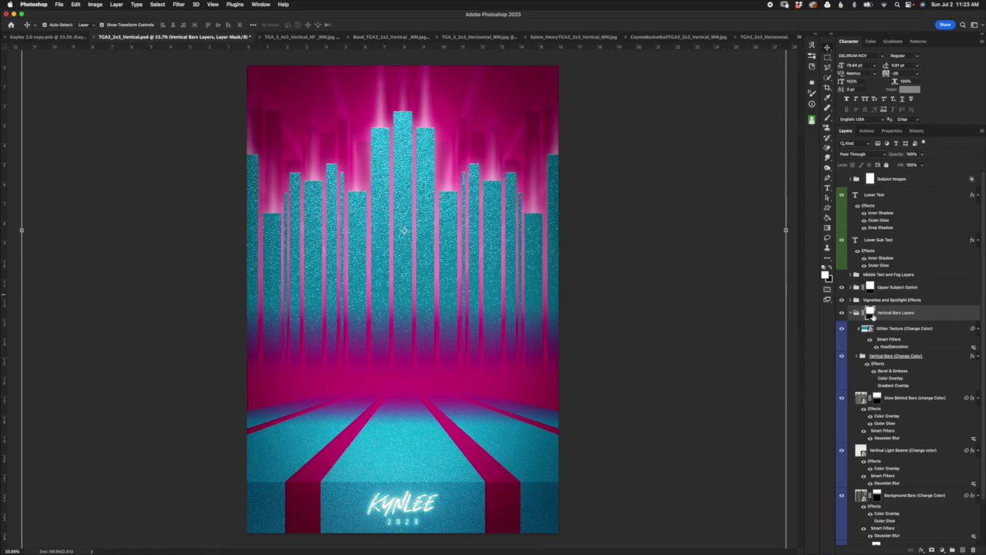
Draw a vertical white-to-black linear gradient on the Vertical Bars Layers mask and extend its black end down toward the floor's back edge.
{"action": "left_click", "coordinate": [831, 231]}
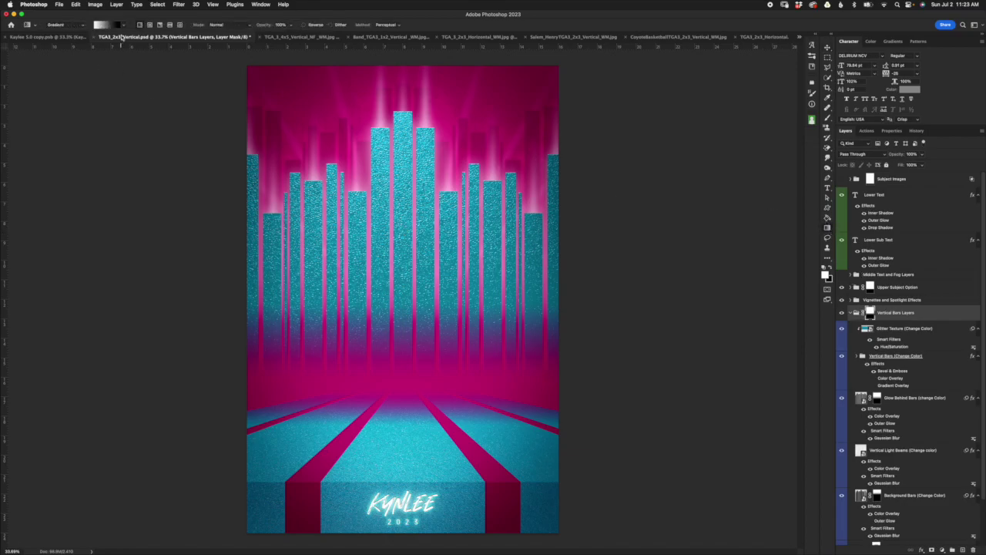
{"action": "left_click", "coordinate": [125, 26]}
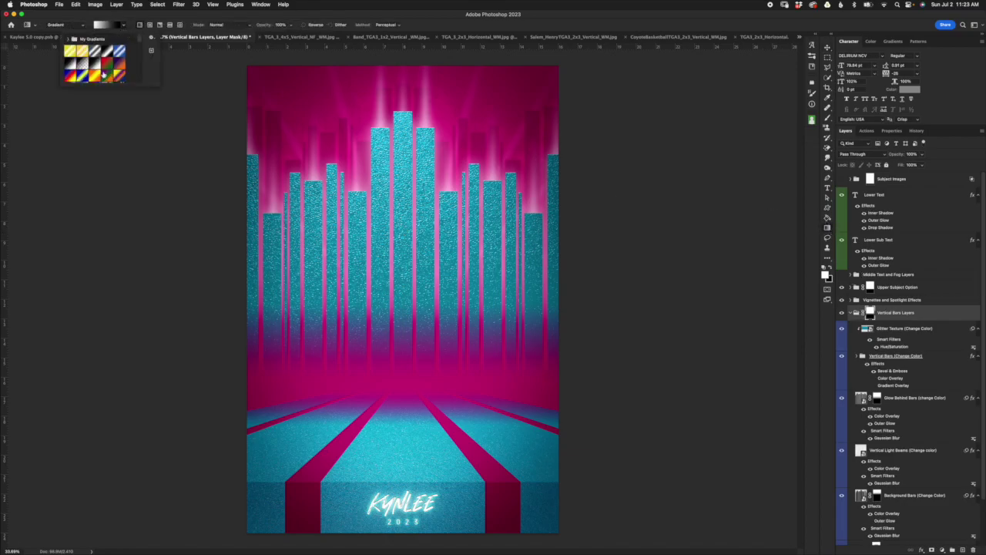
{"action": "left_click", "coordinate": [123, 28]}
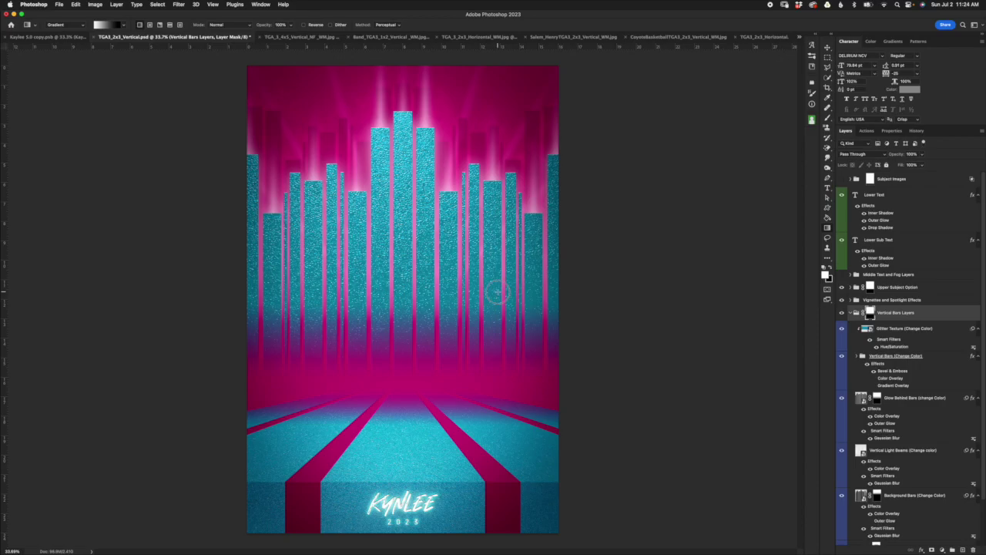
{"action": "left_click_drag", "start_coordinate": [497, 293], "coordinate": [498, 327]}
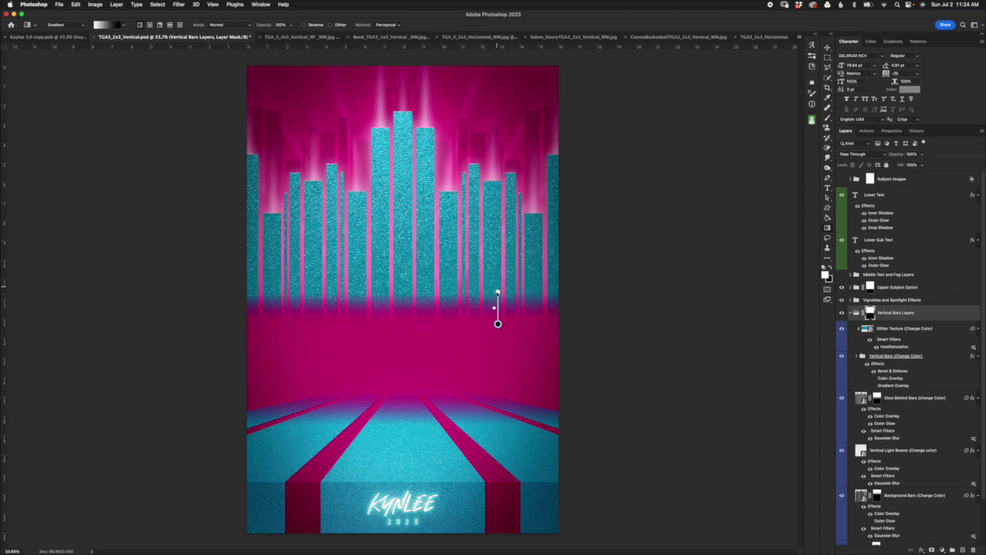
{"action": "left_click_drag", "start_coordinate": [498, 323], "coordinate": [498, 378]}
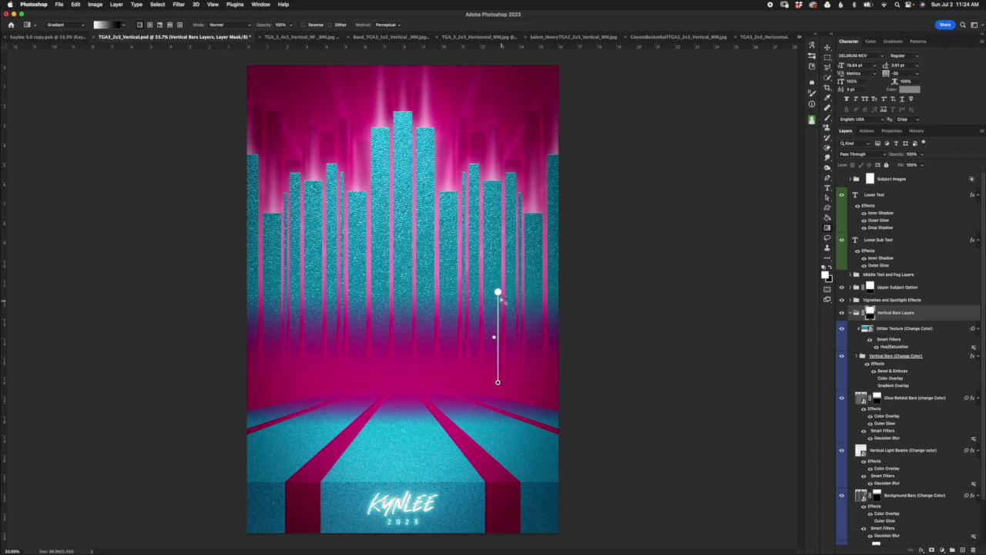
Raise both ends of the mask gradient so the vertical bars start fading near the tops of the outer bars.
{"action": "left_click_drag", "start_coordinate": [498, 293], "coordinate": [497, 255]}
{"action": "left_click_drag", "start_coordinate": [497, 382], "coordinate": [498, 346]}
{"action": "left_click_drag", "start_coordinate": [498, 255], "coordinate": [498, 215]}
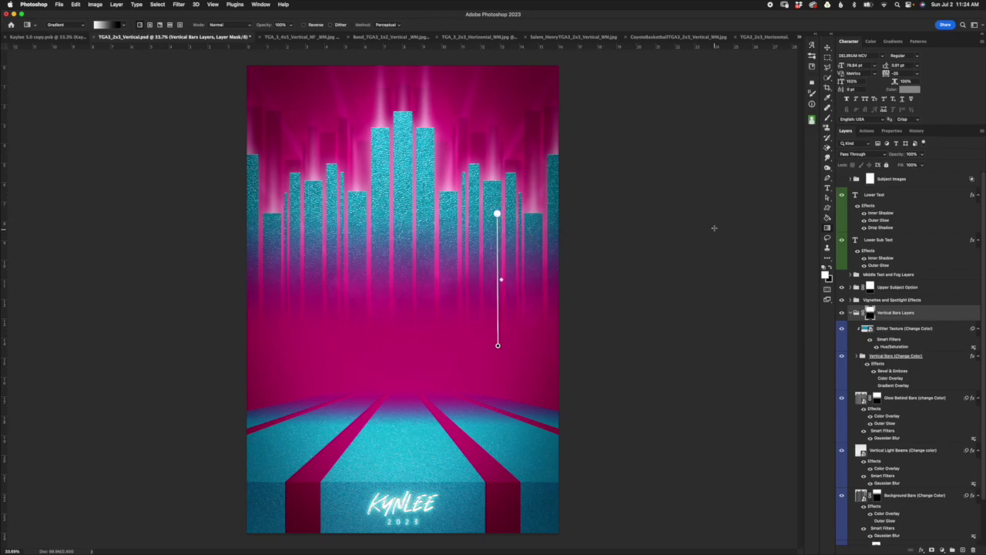
Finish the mask gradient edit, collapse the Vertical Bars Layers group, and show the Subject Images and Middle Text and Fog Layers groups.
{"action": "key", "text": "Return"}
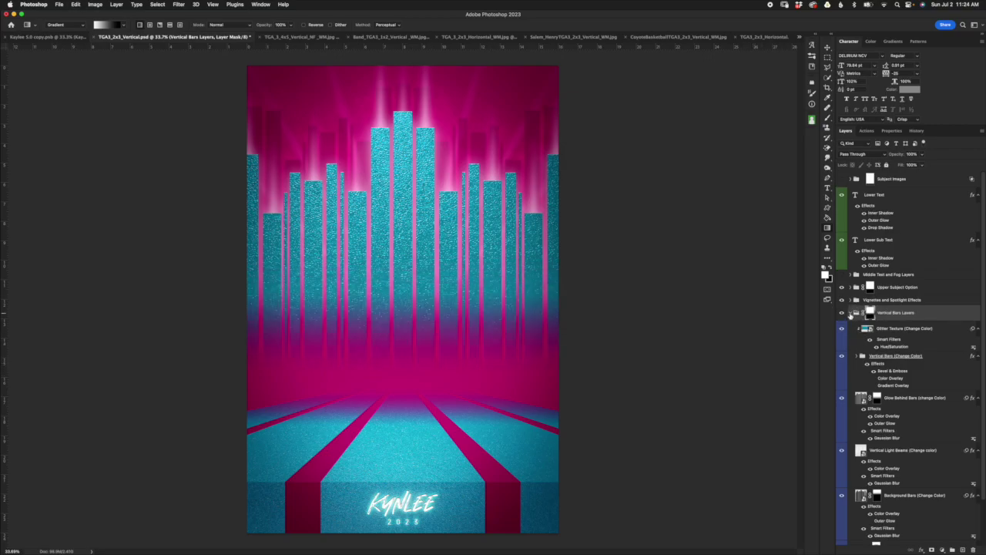
{"action": "left_click", "coordinate": [851, 313]}
{"action": "left_click", "coordinate": [877, 301]}
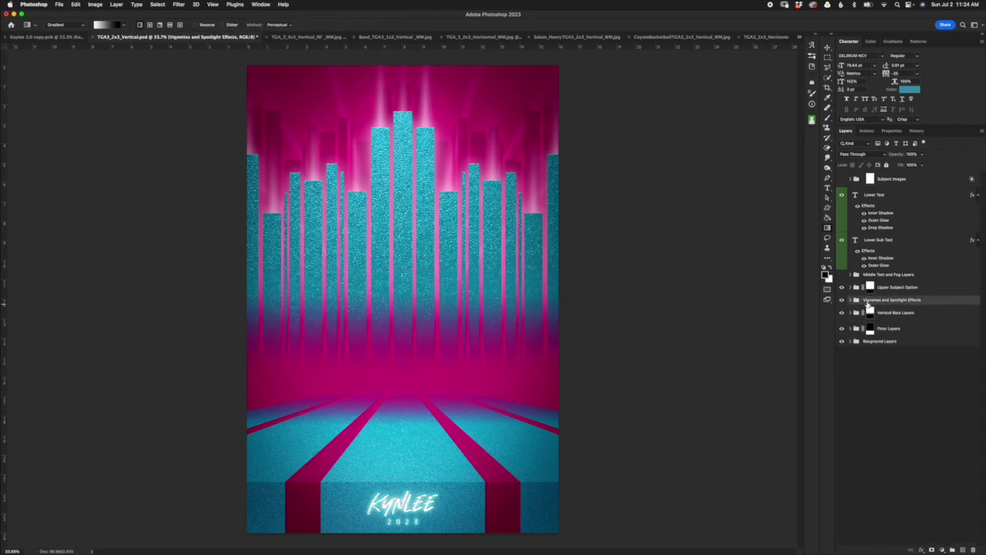
{"action": "left_click", "coordinate": [842, 275]}
{"action": "left_click", "coordinate": [841, 179]}
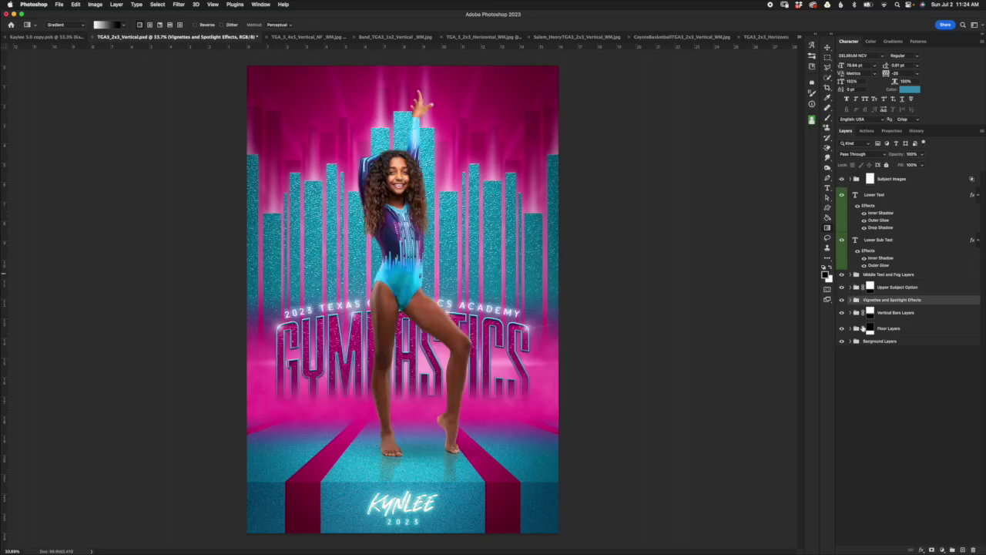
Expand the Vignettes and Spotlight Effects group and compare the poster with the Floor and Upper Spotlight Effect layers off and on.
{"action": "left_click", "coordinate": [851, 301]}
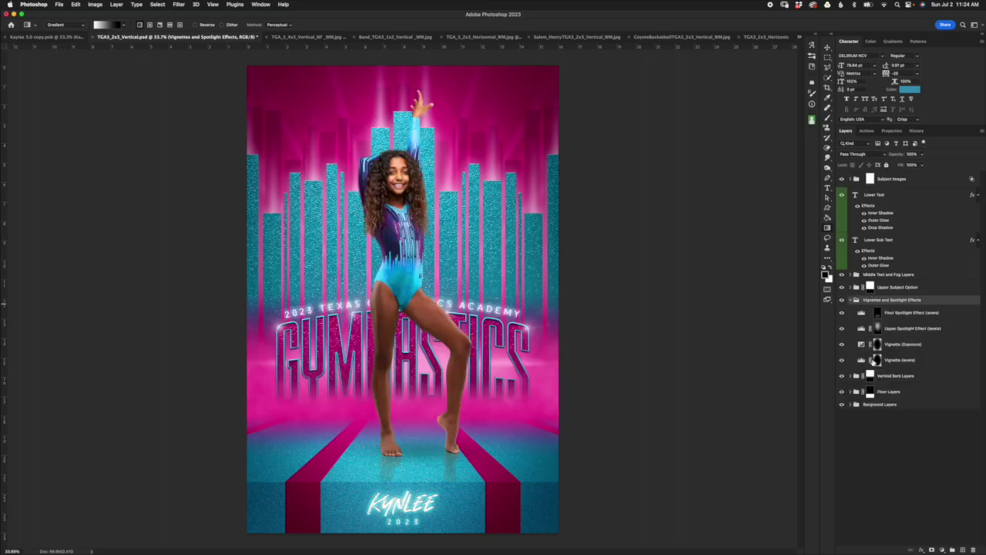
{"action": "left_click", "coordinate": [904, 313]}
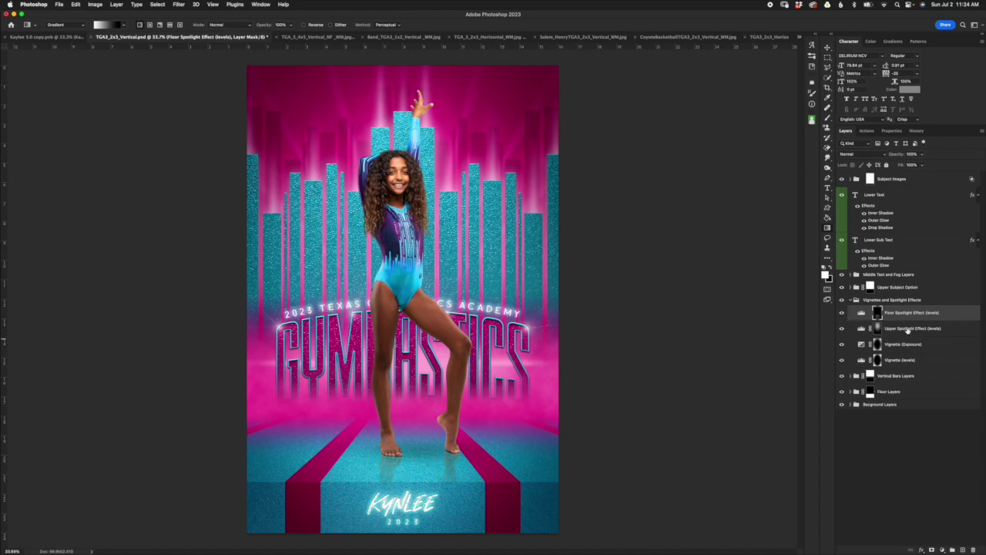
{"action": "left_click", "coordinate": [842, 313]}
{"action": "left_click", "coordinate": [842, 313]}
{"action": "left_click", "coordinate": [842, 330]}
{"action": "left_click", "coordinate": [843, 330]}
{"action": "left_click", "coordinate": [842, 329]}
{"action": "left_click", "coordinate": [842, 329]}
{"action": "left_click", "coordinate": [841, 329]}
{"action": "left_click", "coordinate": [841, 329]}
Inspect the Levels settings of the Floor Spotlight Effect layer and select the Upper Spotlight Effect layer's mask.
{"action": "left_click", "coordinate": [861, 313]}
{"action": "double_click", "coordinate": [861, 312]}
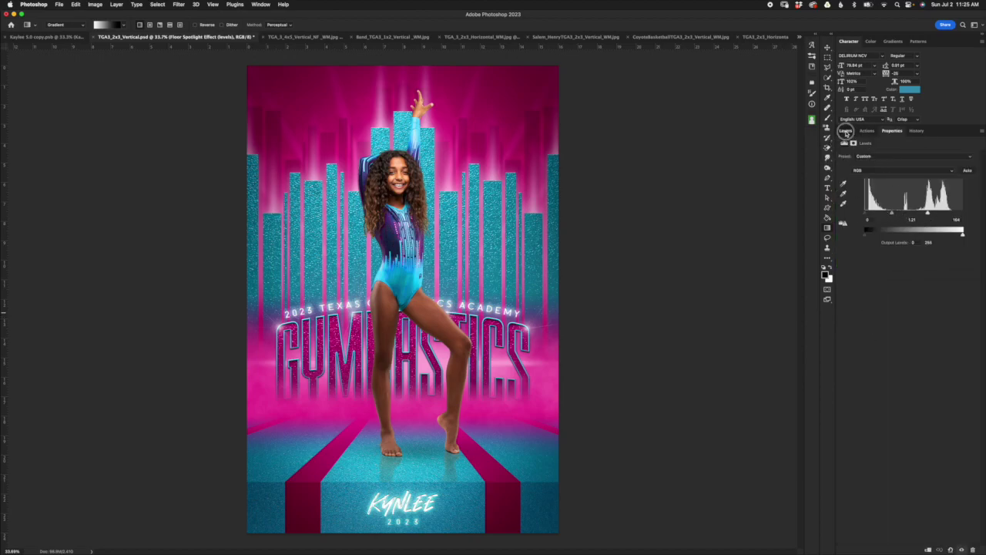
{"action": "left_click", "coordinate": [847, 131]}
{"action": "left_click", "coordinate": [873, 330]}
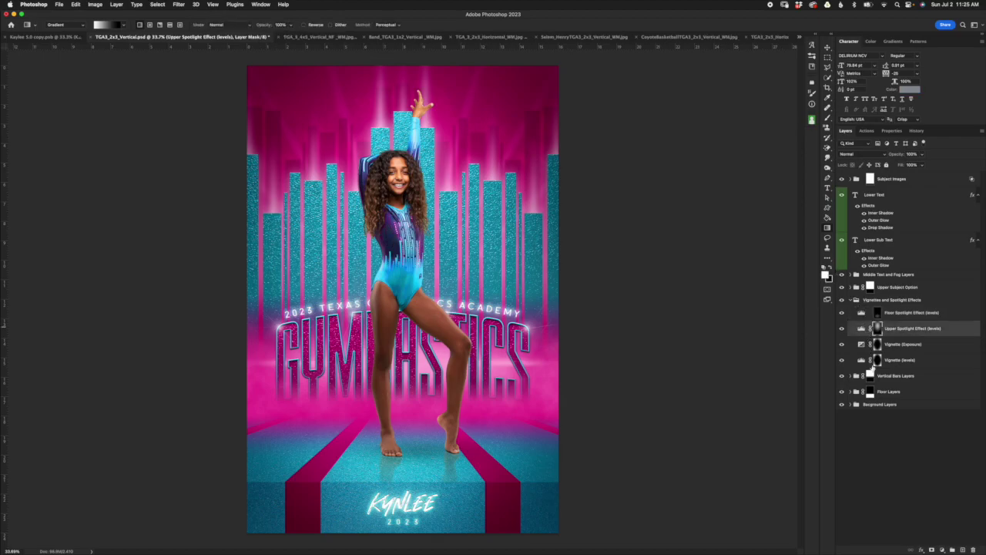
Compare the poster with the Vignette (Exposure) and Vignette (levels) layers each hidden and shown again.
{"action": "left_click", "coordinate": [860, 346]}
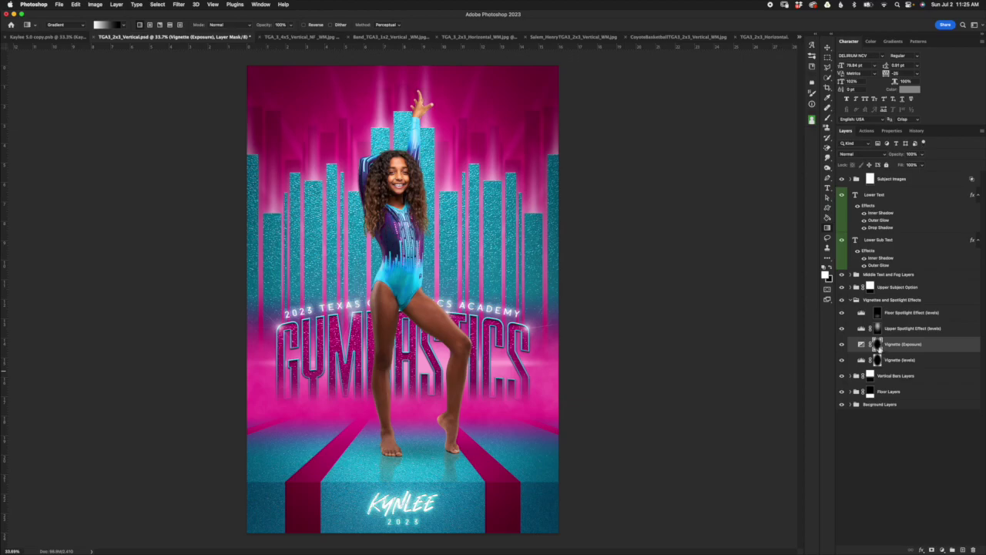
{"action": "left_click", "coordinate": [841, 345]}
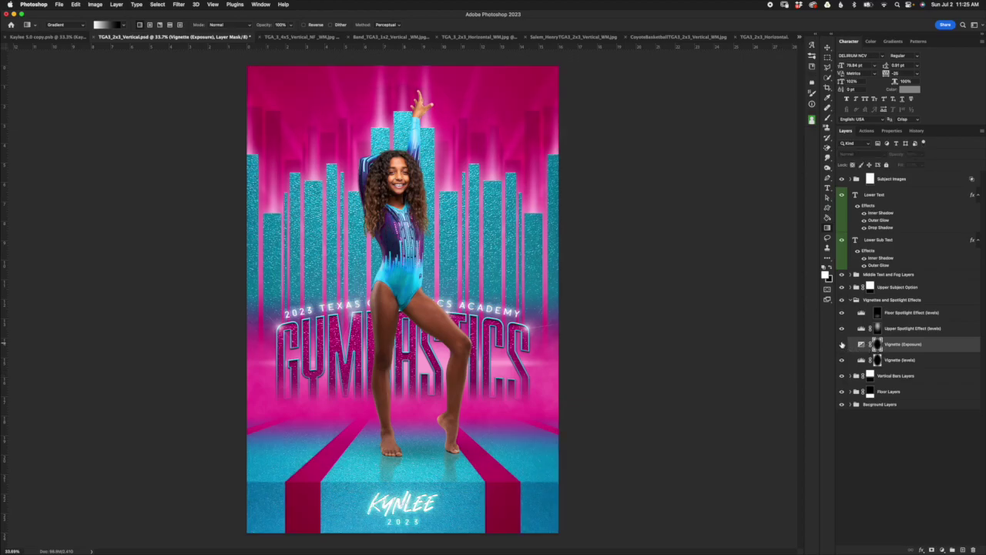
{"action": "left_click", "coordinate": [842, 344]}
{"action": "left_click", "coordinate": [842, 360]}
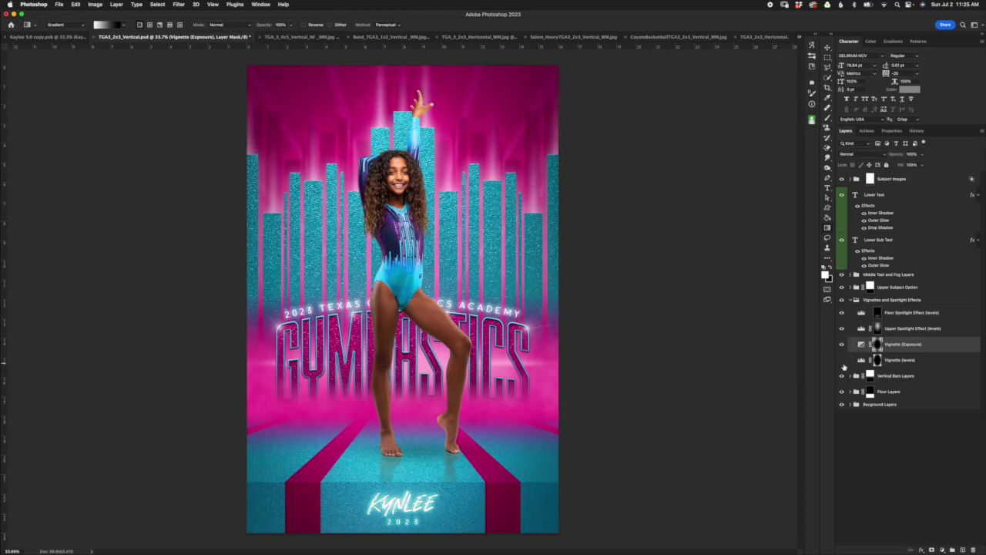
{"action": "left_click", "coordinate": [842, 360]}
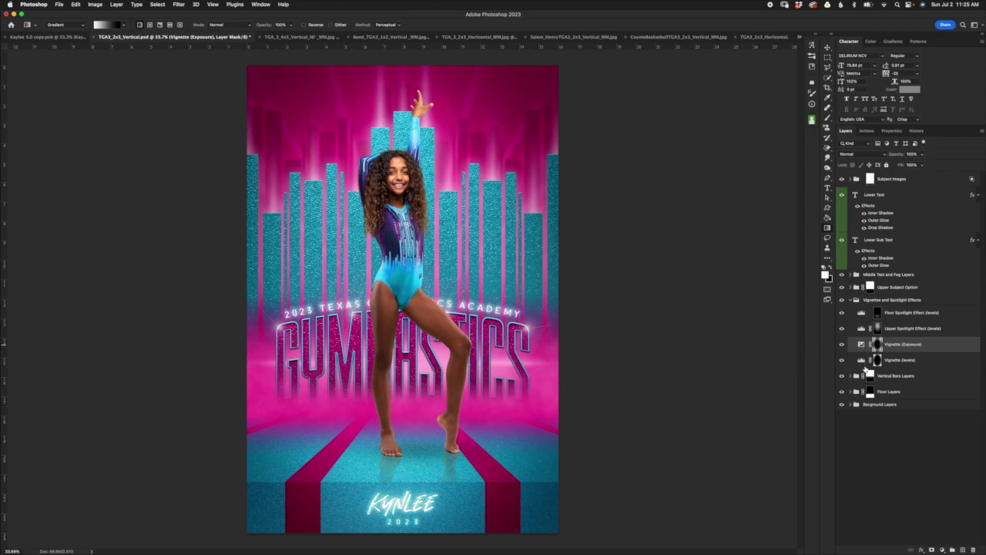
Examine the adjustment settings of the Vignette (levels) and Vignette (Exposure) layers and return to the layer list.
{"action": "left_click", "coordinate": [868, 365]}
{"action": "left_click", "coordinate": [862, 346]}
{"action": "left_click", "coordinate": [867, 364]}
{"action": "left_click", "coordinate": [862, 360]}
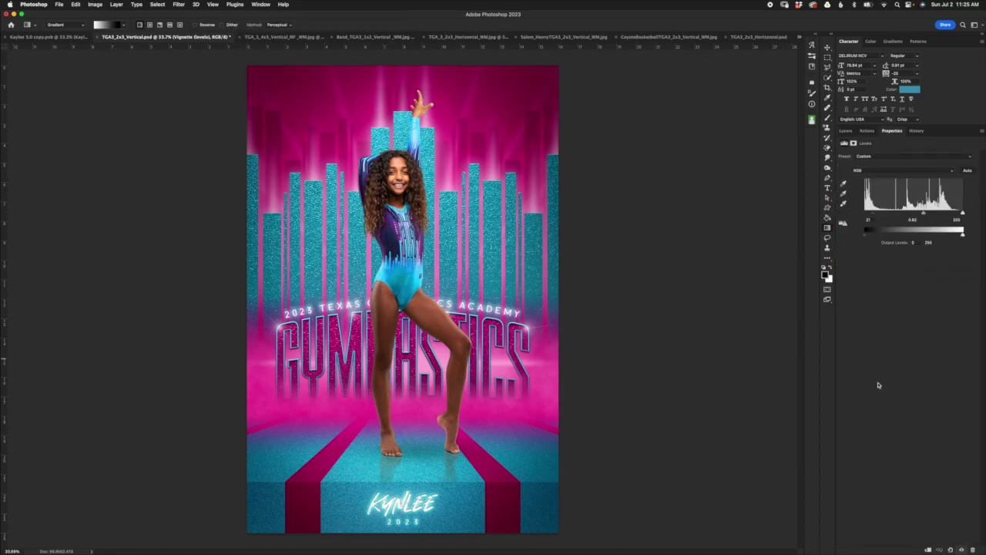
{"action": "left_click", "coordinate": [846, 131]}
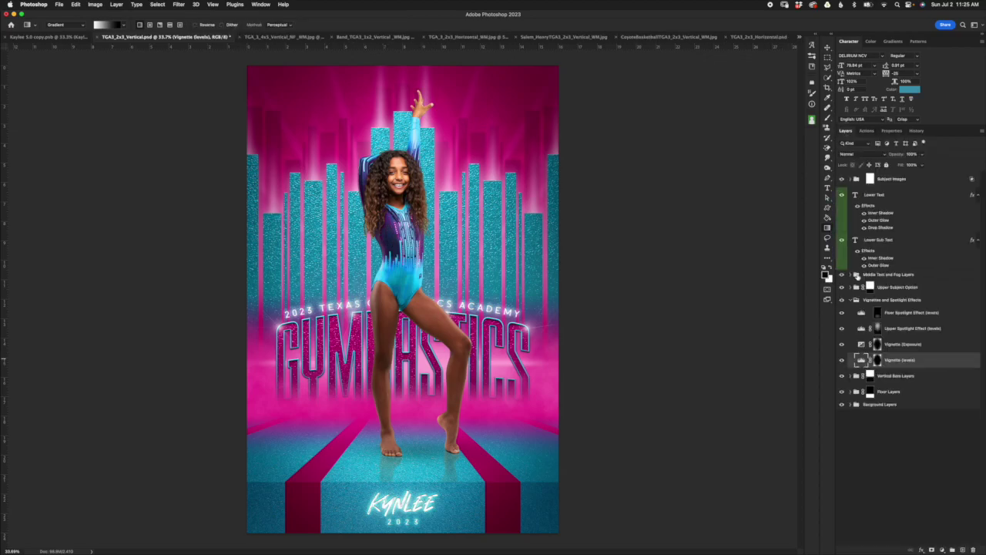
{"action": "left_click", "coordinate": [862, 346]}
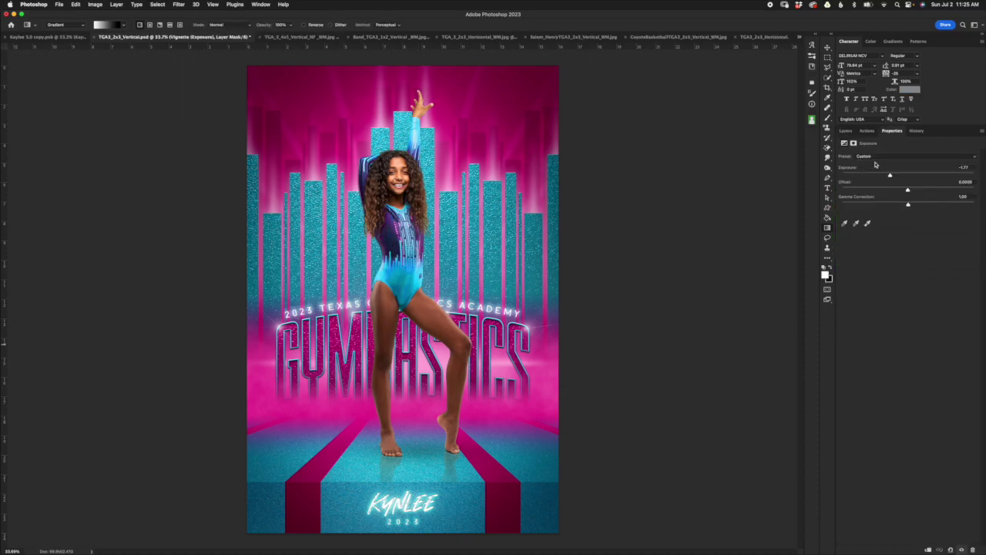
{"action": "left_click", "coordinate": [846, 131]}
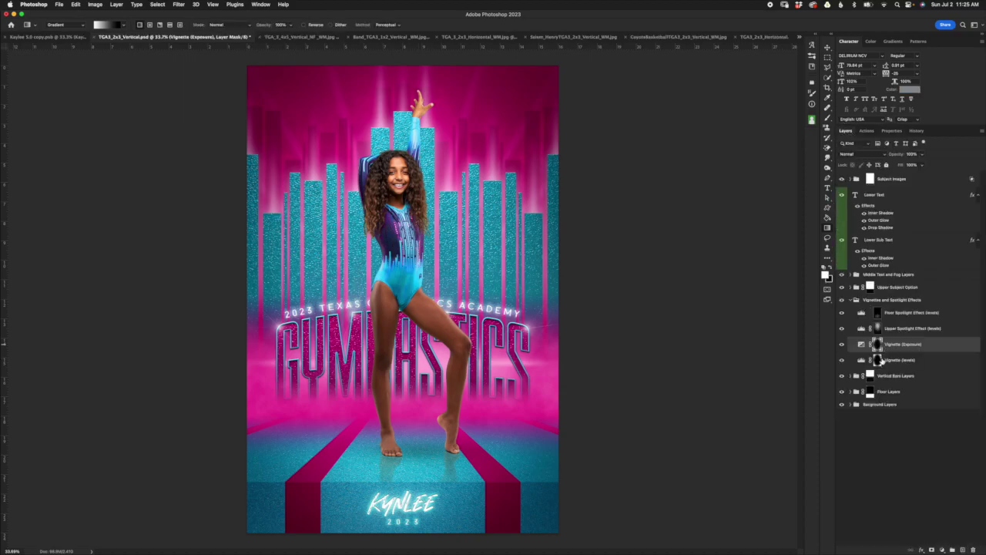
View the Lady Eagle basketball sample poster for comparison and return to TGA3_2x3_Vertical.psd.
{"action": "scroll", "coordinate": [652, 349], "scroll_direction": "down", "scroll_amount": 2}
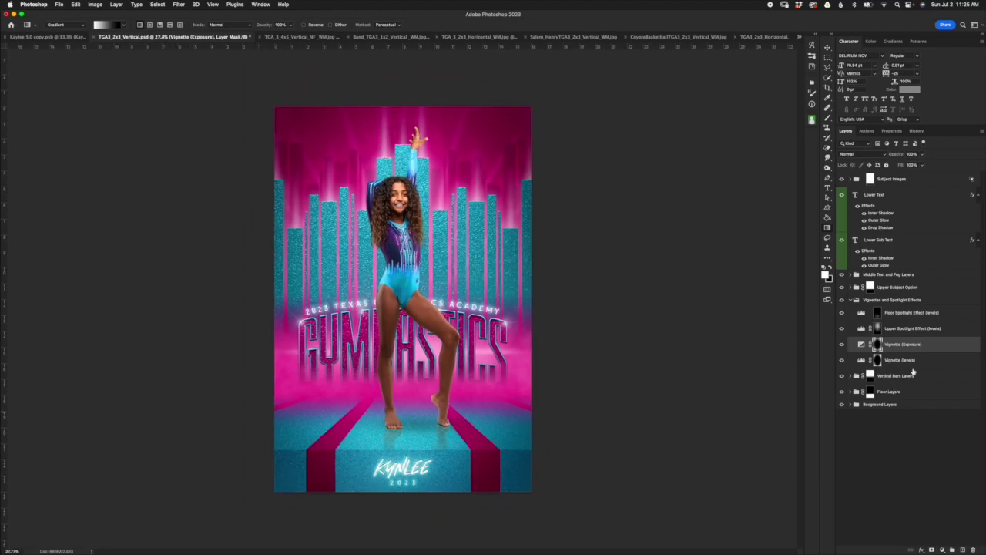
{"action": "left_click", "coordinate": [549, 37]}
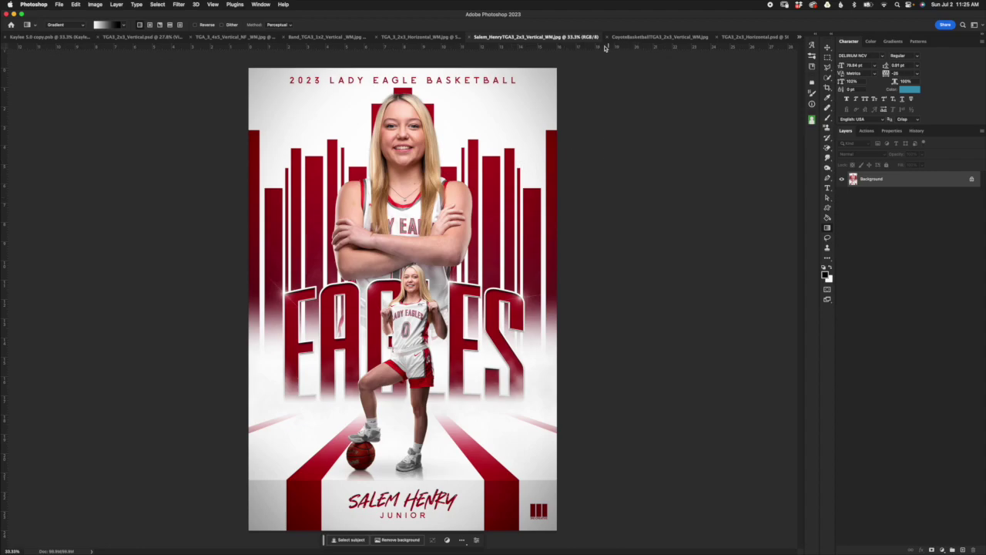
{"action": "left_click", "coordinate": [143, 37]}
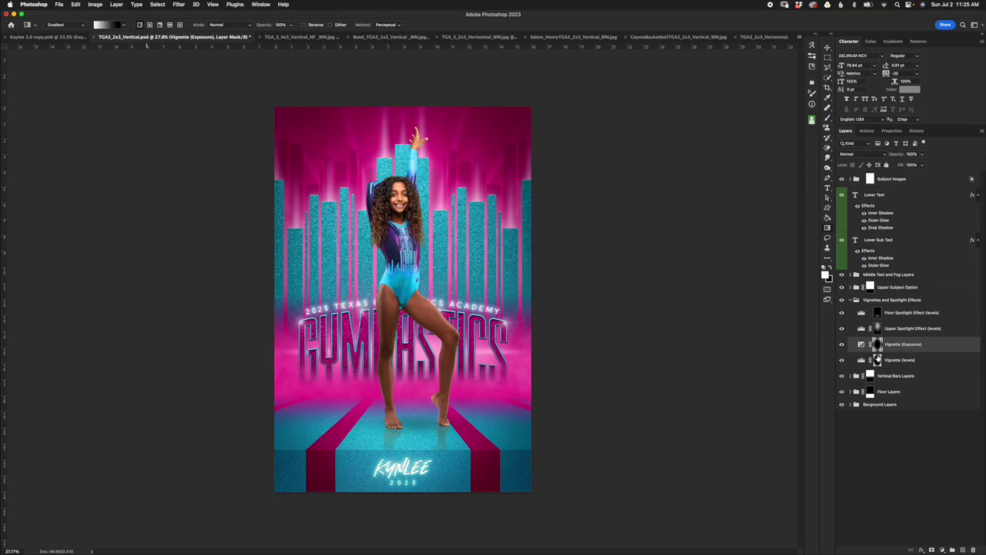
Try enlarging the Vignette (Exposure) layer's mask outward past all four edges of the canvas.
{"action": "left_click", "coordinate": [861, 345]}
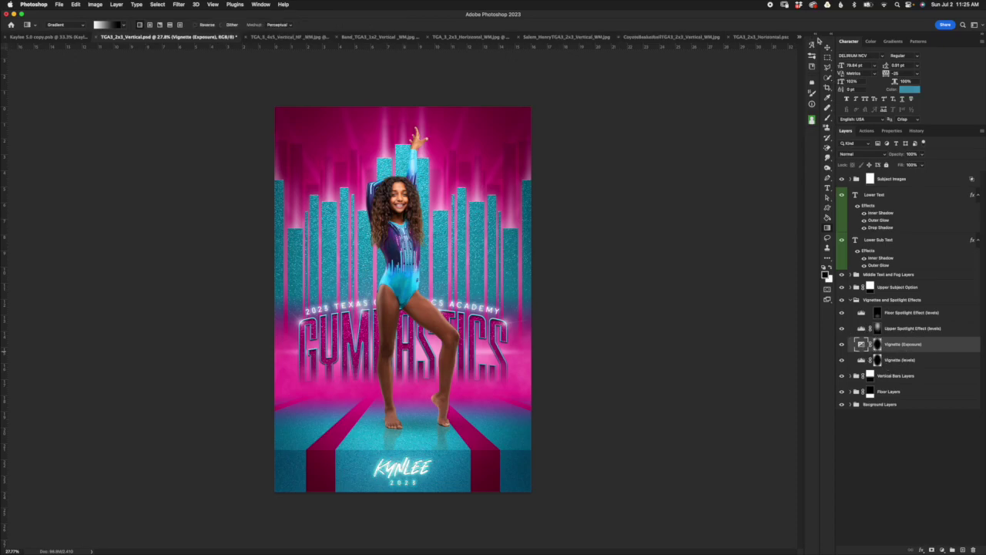
{"action": "left_click", "coordinate": [828, 48]}
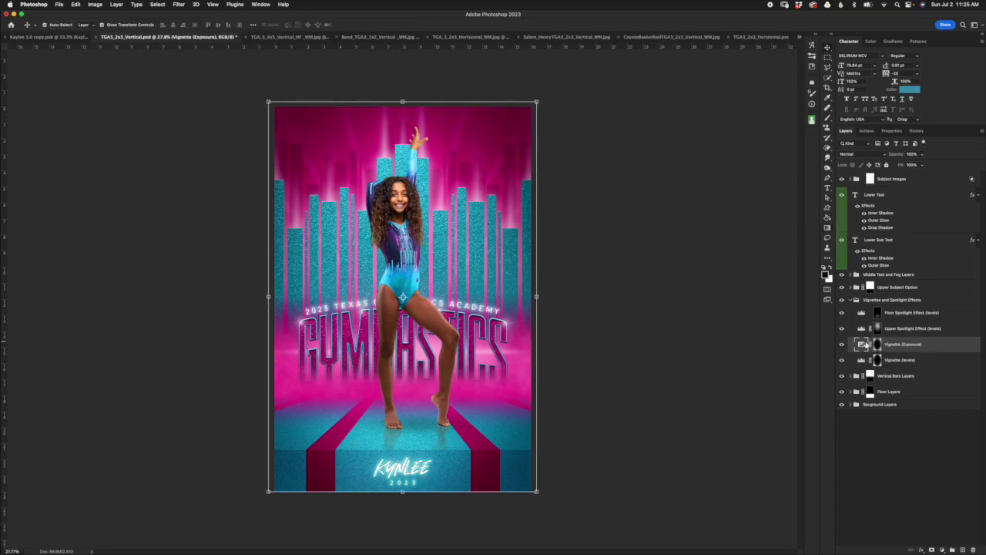
{"action": "left_click", "coordinate": [878, 345]}
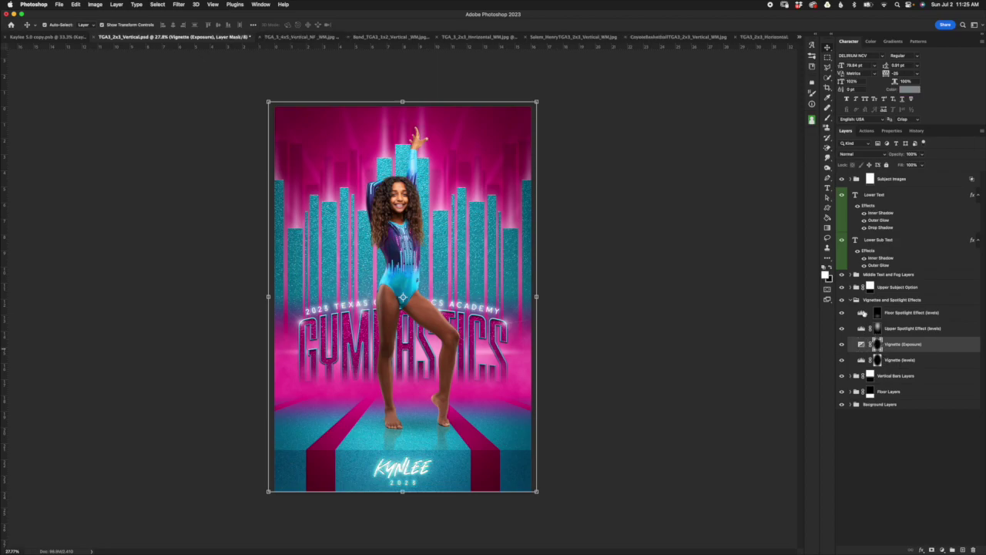
{"action": "left_click", "coordinate": [537, 297]}
{"action": "left_click_drag", "start_coordinate": [537, 296], "coordinate": [573, 294]}
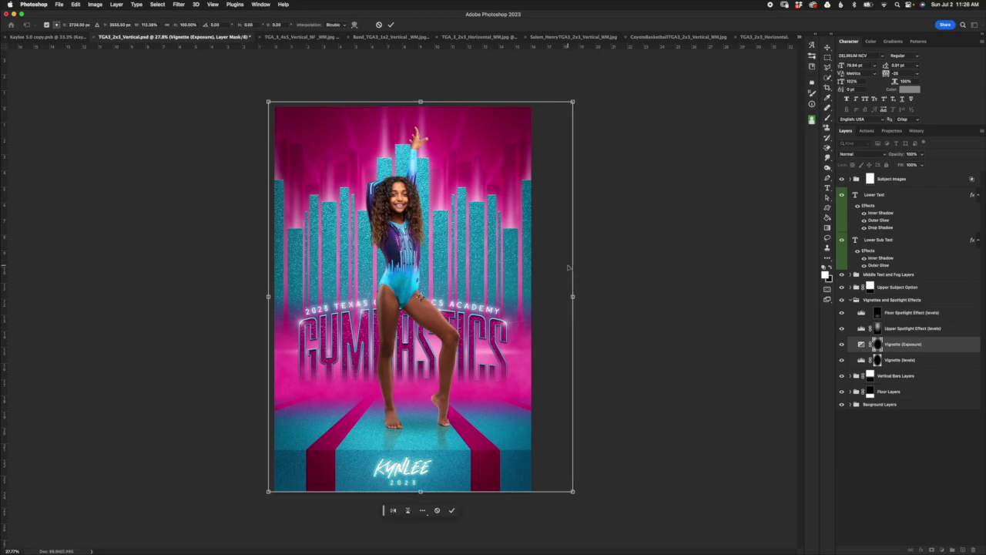
{"action": "left_click_drag", "start_coordinate": [422, 103], "coordinate": [420, 65]}
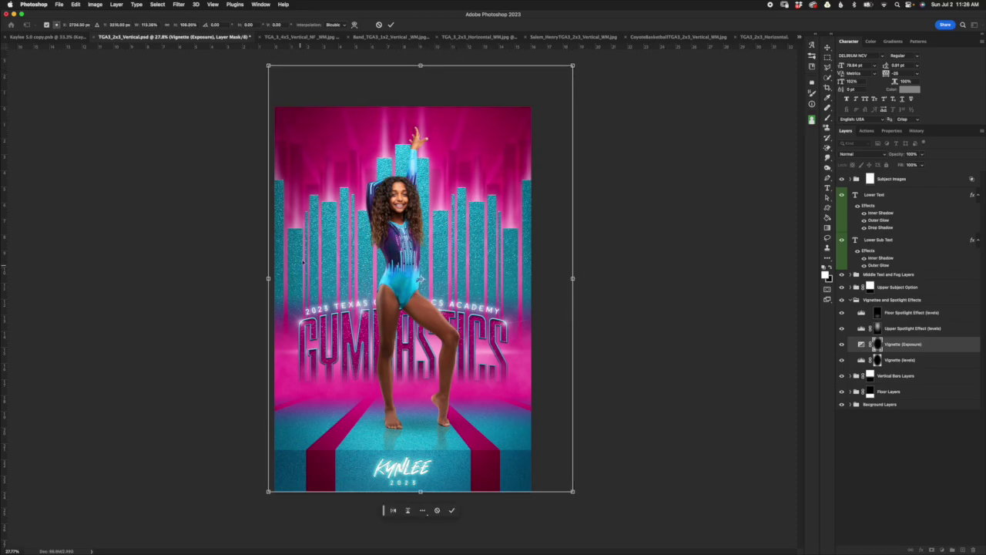
{"action": "left_click_drag", "start_coordinate": [266, 277], "coordinate": [231, 279]}
{"action": "left_click_drag", "start_coordinate": [402, 491], "coordinate": [402, 531]}
{"action": "mouse_move", "coordinate": [573, 300]}
{"action": "left_mouse_down"}
{"action": "mouse_move", "coordinate": [601, 297]}
{"action": "mouse_move", "coordinate": [591, 300]}
{"action": "left_mouse_up"}
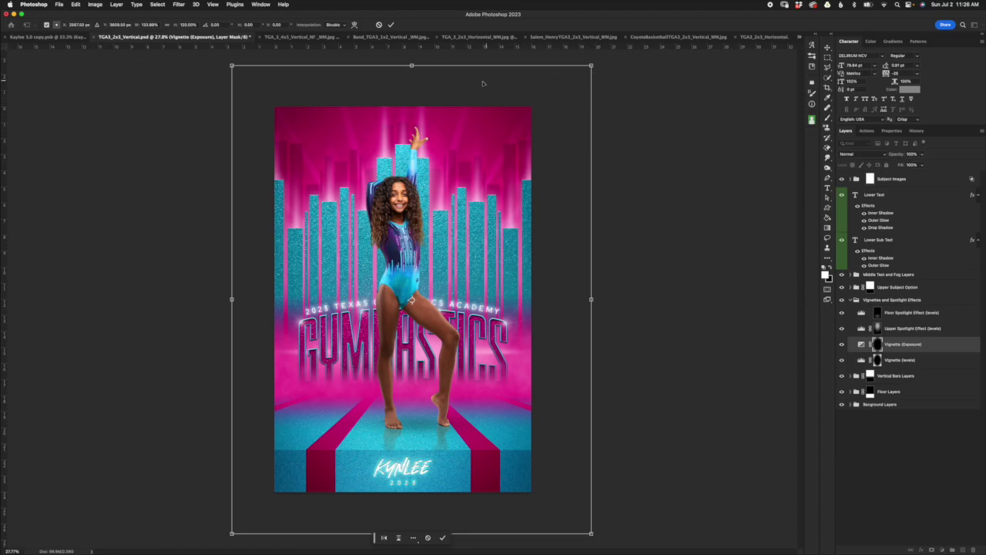
{"action": "left_click", "coordinate": [388, 23]}
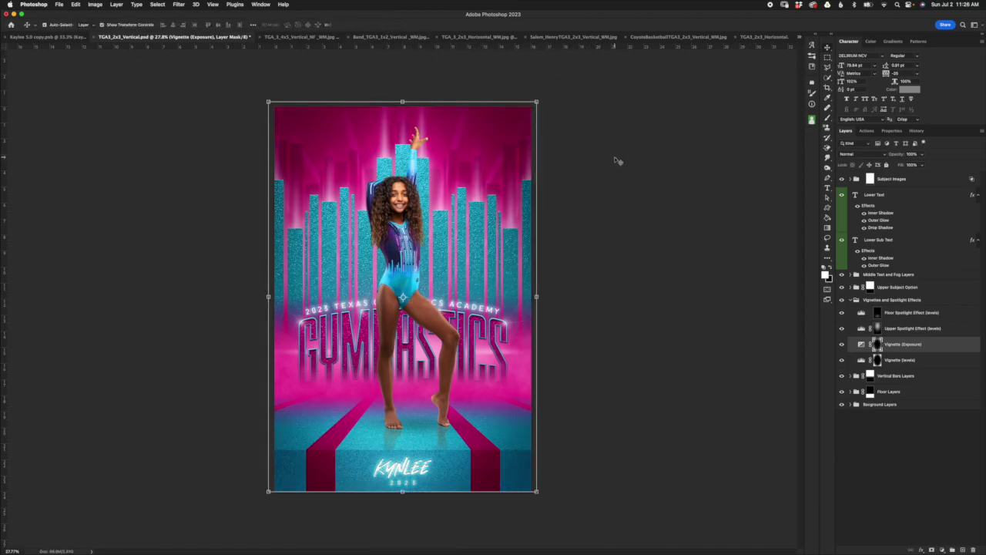
Review the Vignette (levels) and Vignette (Exposure) layers, and collapse the Vignettes and Spotlight Effects group.
{"action": "left_click", "coordinate": [892, 347], "text": "super"}
{"action": "left_click", "coordinate": [925, 375]}
{"action": "left_click", "coordinate": [928, 360]}
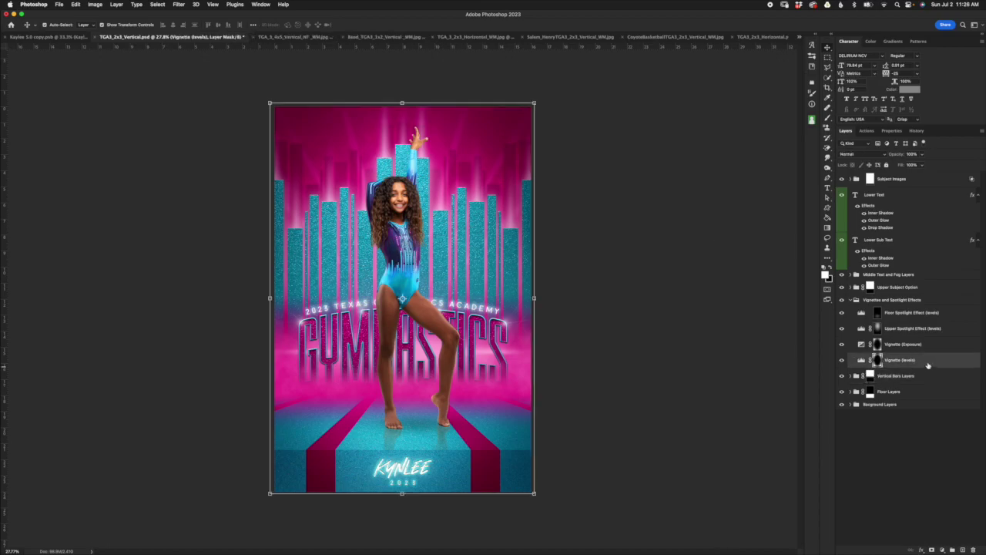
{"action": "left_click", "coordinate": [932, 344]}
{"action": "left_click", "coordinate": [875, 301]}
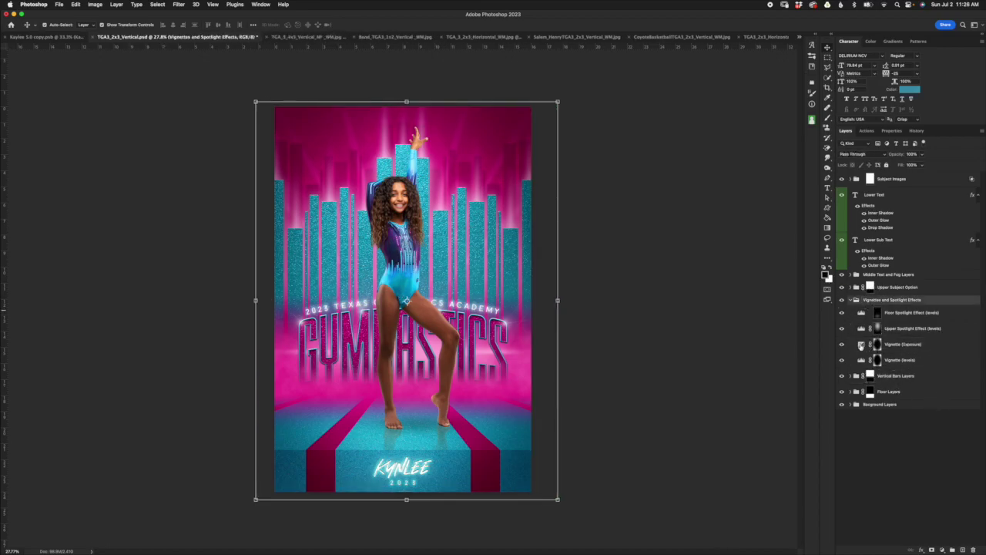
{"action": "left_click", "coordinate": [898, 345]}
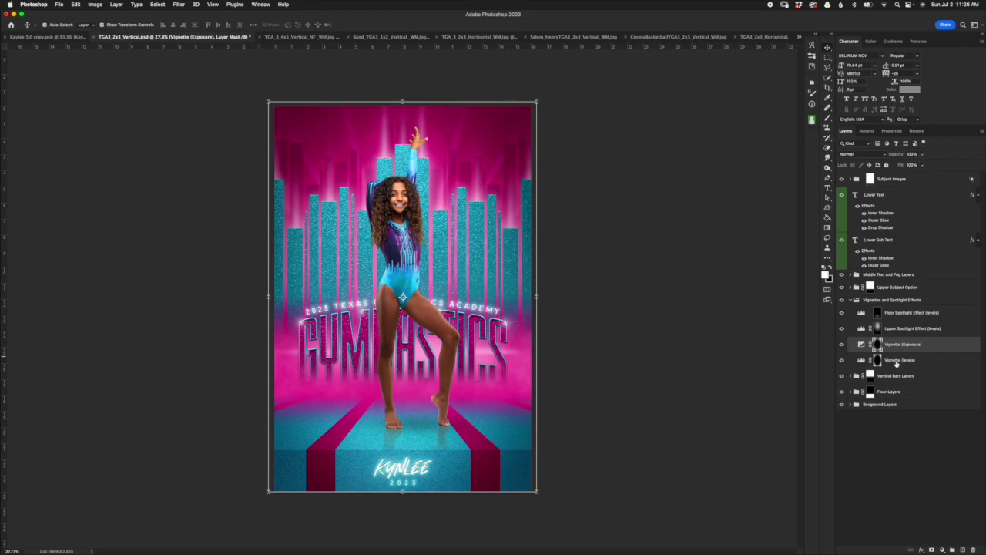
{"action": "left_click", "coordinate": [857, 303]}
{"action": "left_click", "coordinate": [853, 300]}
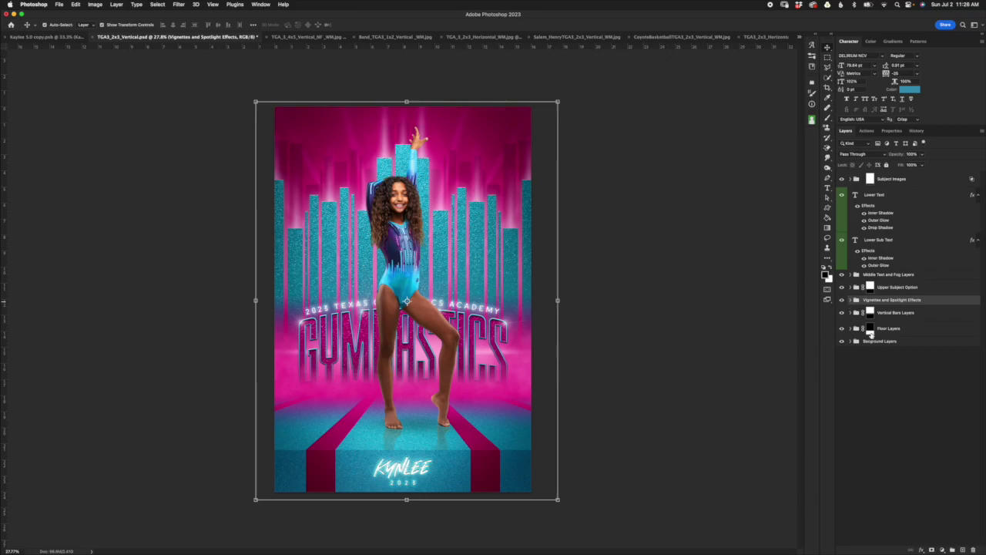
Select the Upper Subject Option group, view the 4x5 gymnastics sample poster, and return to TGA3_2x3_Vertical.psd.
{"action": "left_click", "coordinate": [870, 286]}
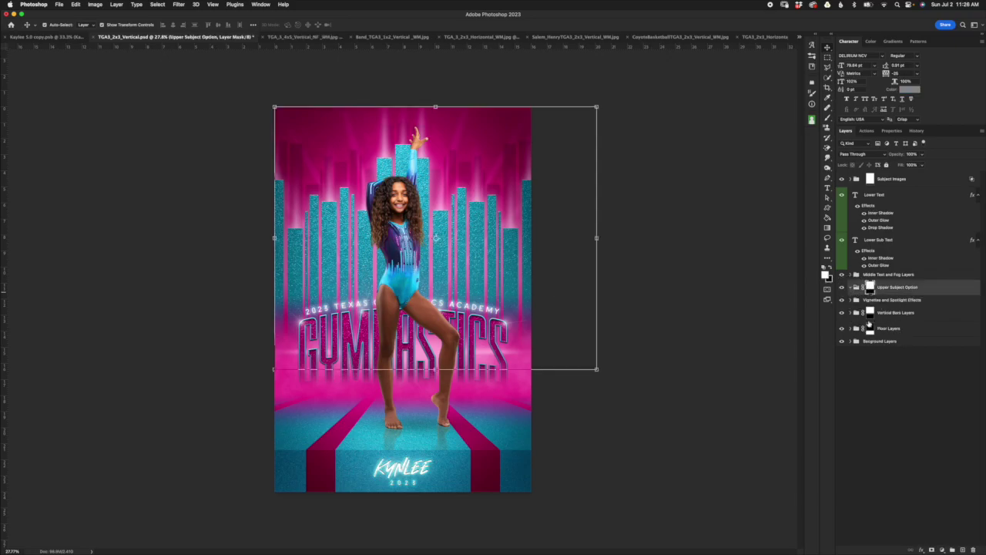
{"action": "left_click", "coordinate": [910, 290]}
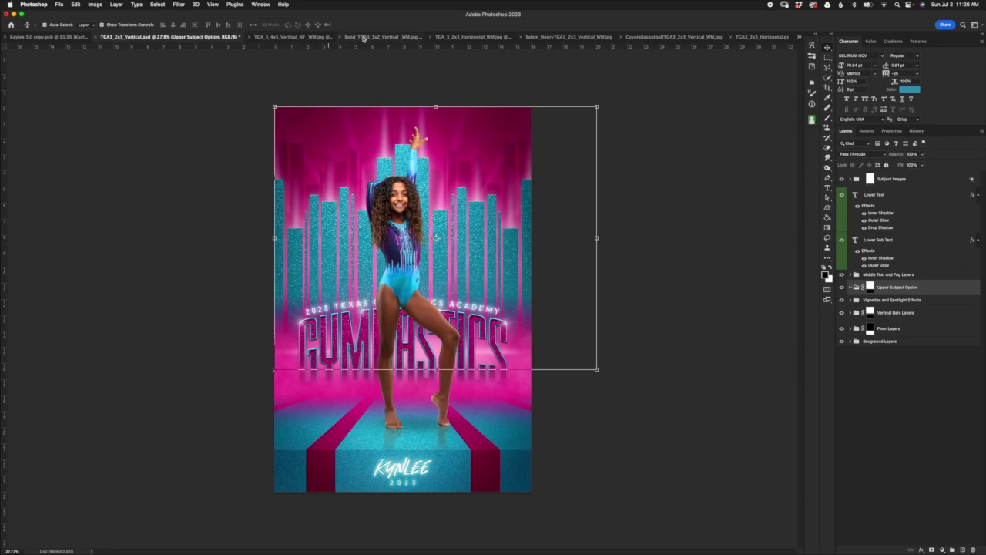
{"action": "left_click", "coordinate": [304, 37]}
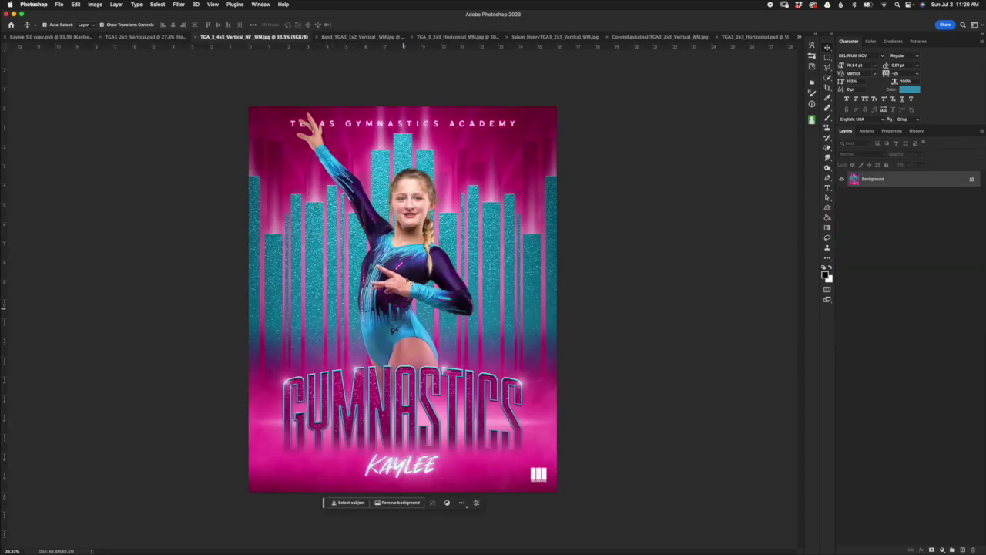
{"action": "left_click", "coordinate": [173, 36]}
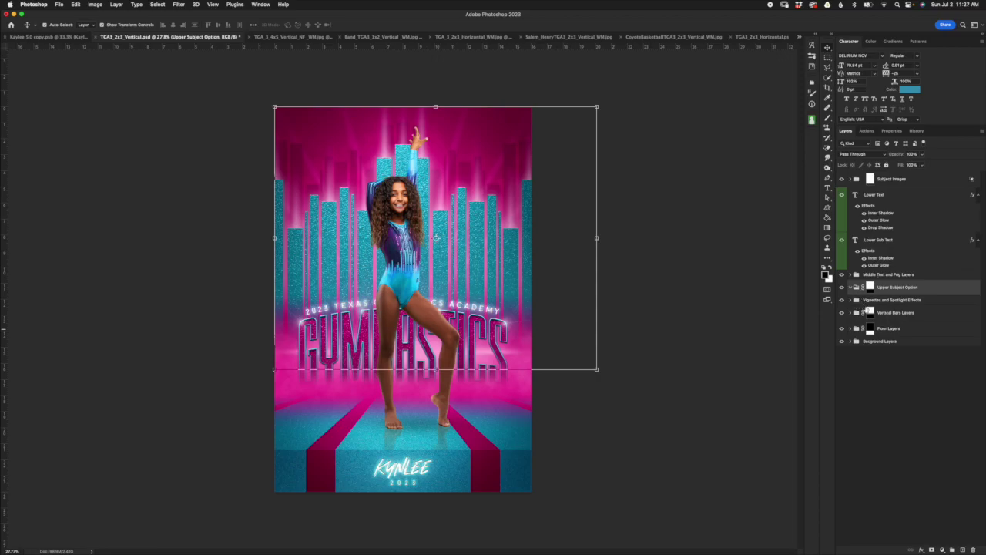
Copy the gymnast cutout group from the other open PSB document into the Upper Subject Option group and hide the Subject Images group.
{"action": "left_click", "coordinate": [31, 37]}
{"action": "left_click_drag", "start_coordinate": [873, 180], "coordinate": [397, 287]}
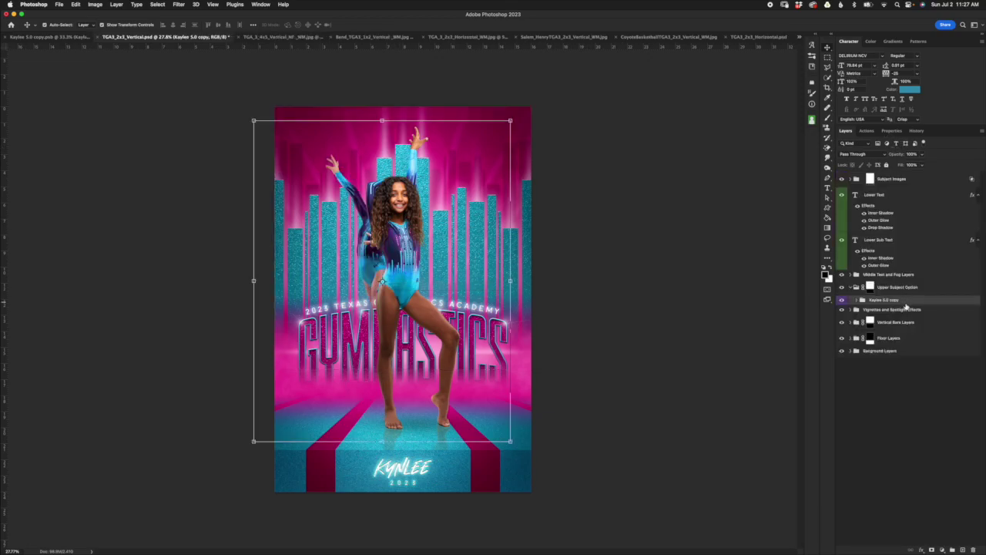
{"action": "left_click", "coordinate": [842, 180]}
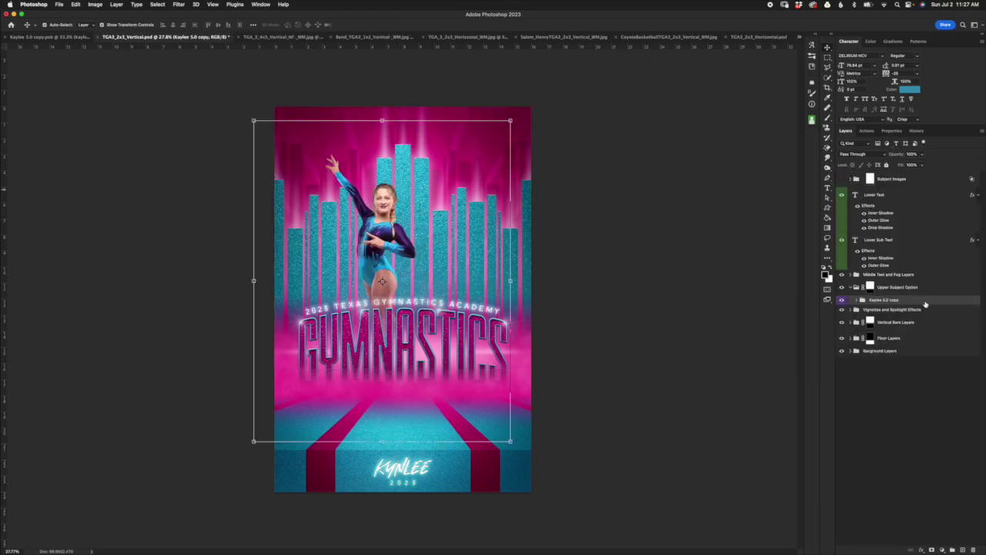
Enlarge the gymnast cutout group and position it centrally over the vertical bars, with the raised hand near the poster's upper edge.
{"action": "left_click_drag", "start_coordinate": [515, 443], "coordinate": [568, 393]}
{"action": "left_click_drag", "start_coordinate": [586, 529], "coordinate": [572, 428]}
{"action": "left_click", "coordinate": [393, 25]}
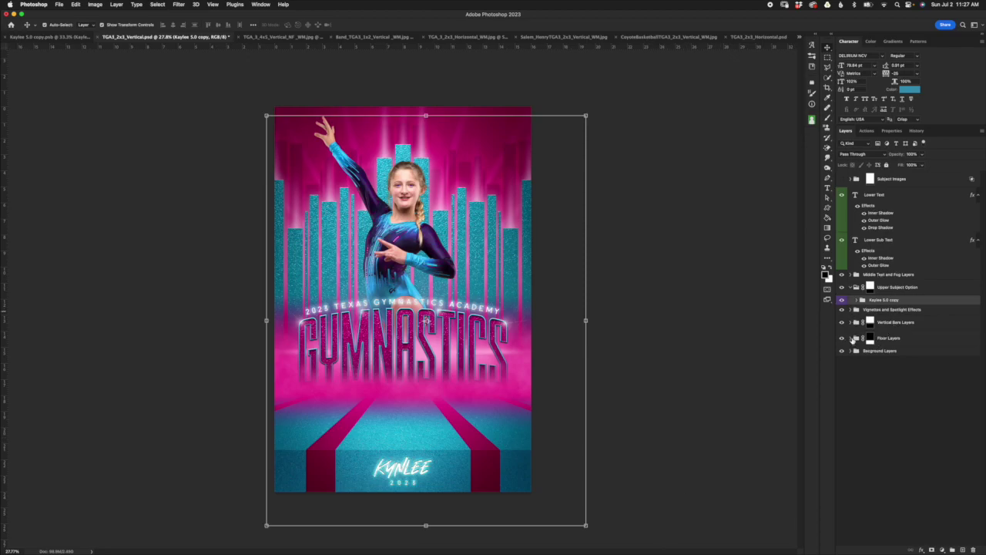
Hide the Floor Layers group and move the Middle Text and Fog Layers group straight down to just above the lower name text.
{"action": "left_click", "coordinate": [842, 338]}
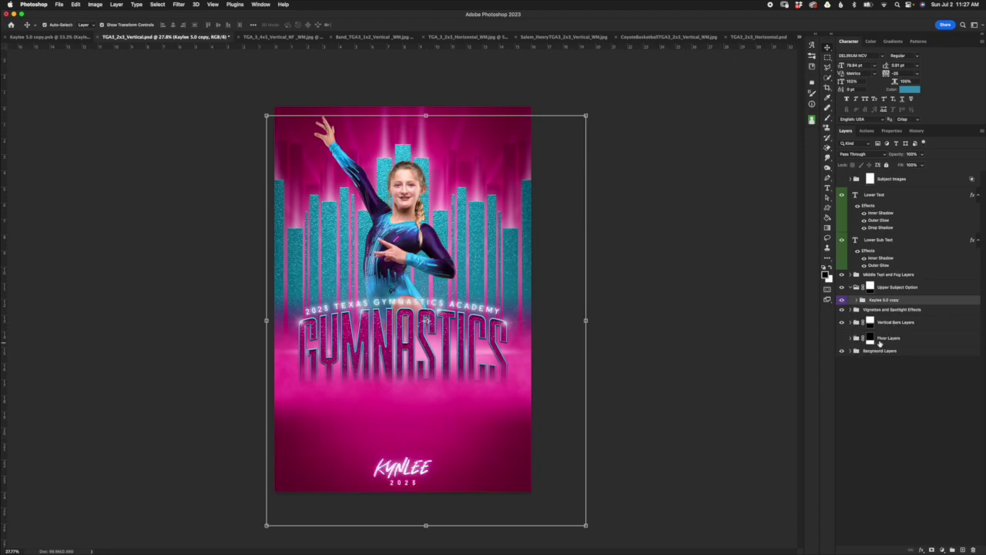
{"action": "left_click", "coordinate": [887, 276]}
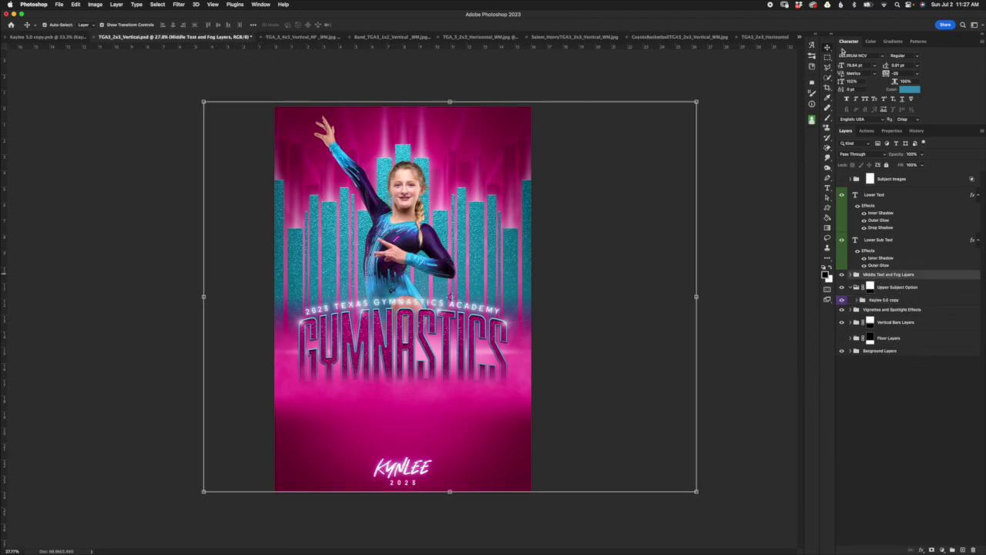
{"action": "left_click", "coordinate": [697, 297]}
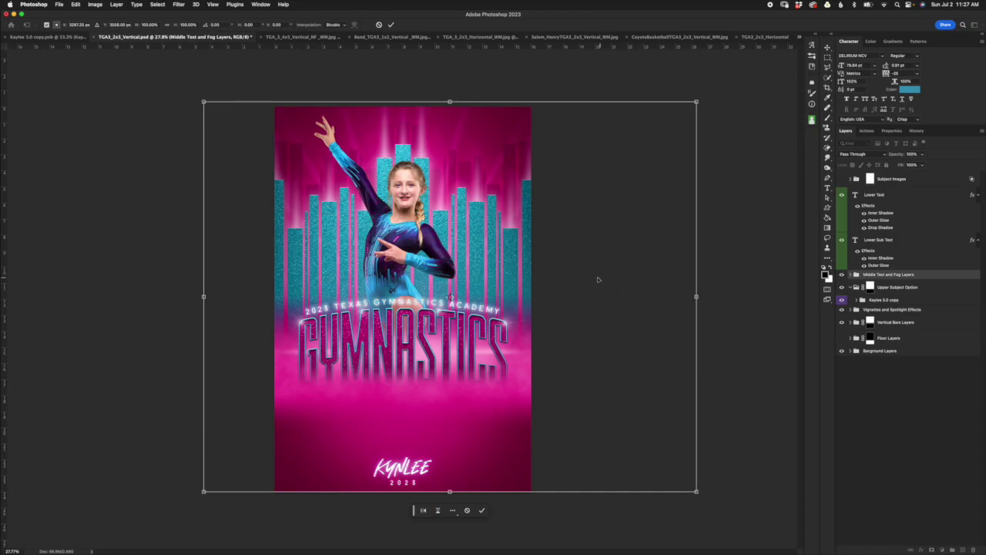
{"action": "left_click_drag", "start_coordinate": [596, 274], "coordinate": [595, 345]}
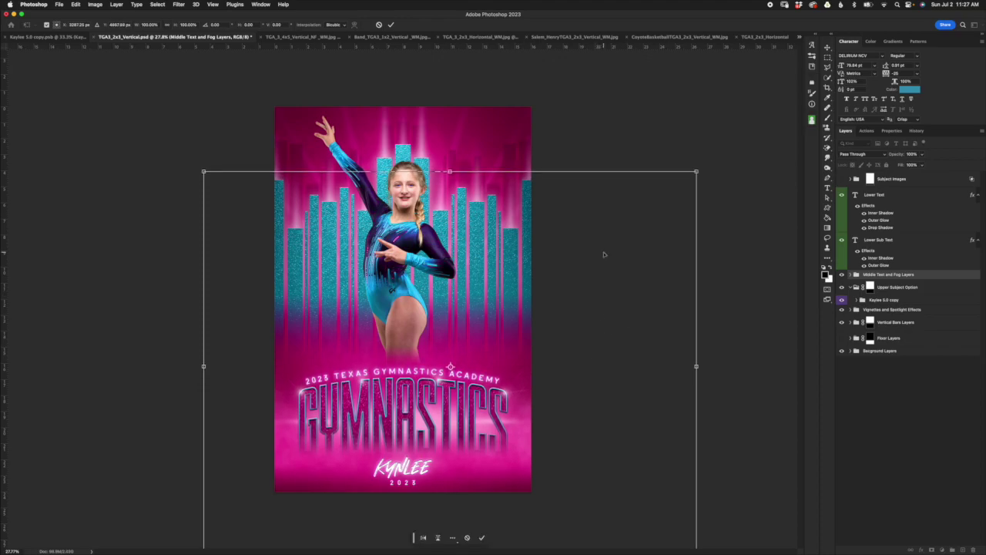
{"action": "key", "text": "ctrl+z"}
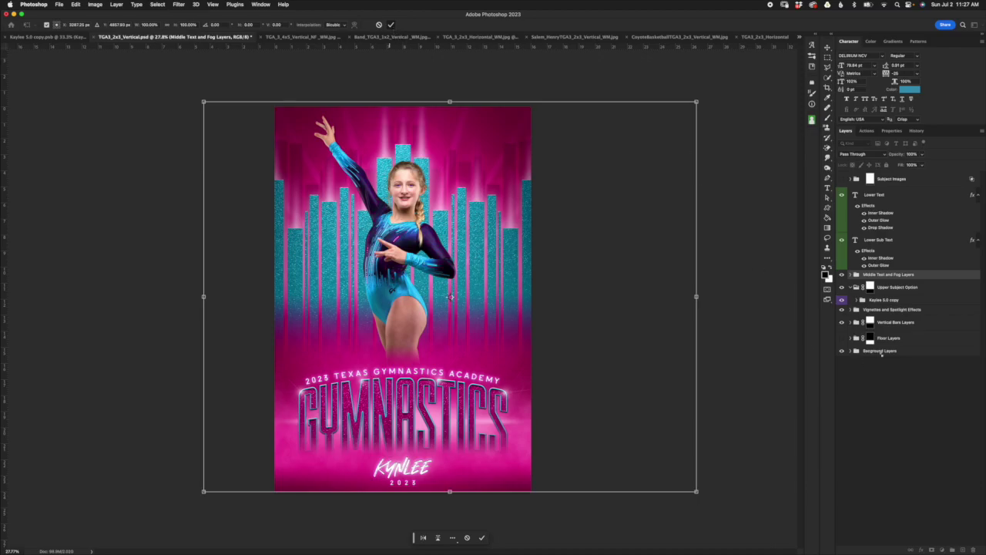
Scale the gymnast cutout group up to about 121% and reposition it so the legs fade out behind the lowered GYMNASTICS title.
{"action": "left_click", "coordinate": [881, 301]}
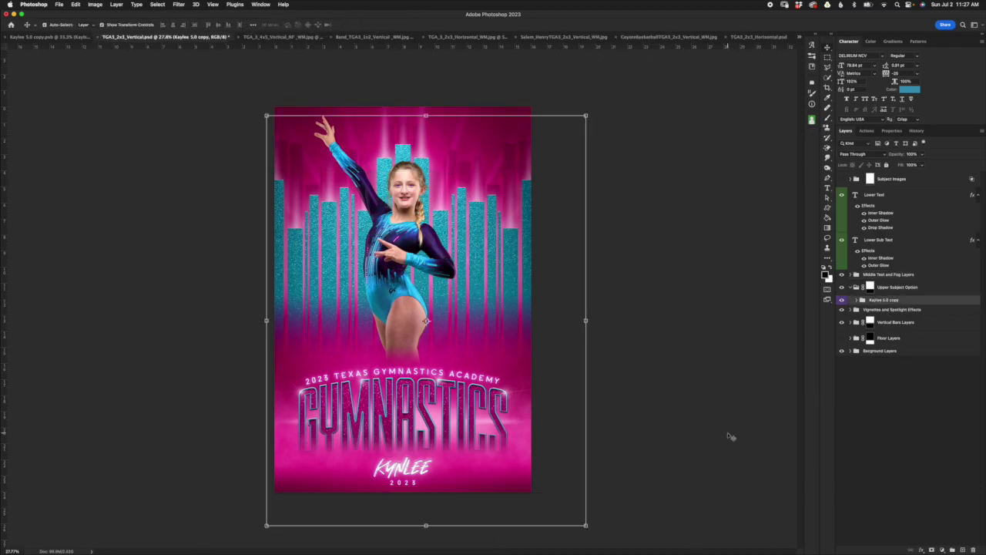
{"action": "left_click", "coordinate": [587, 525]}
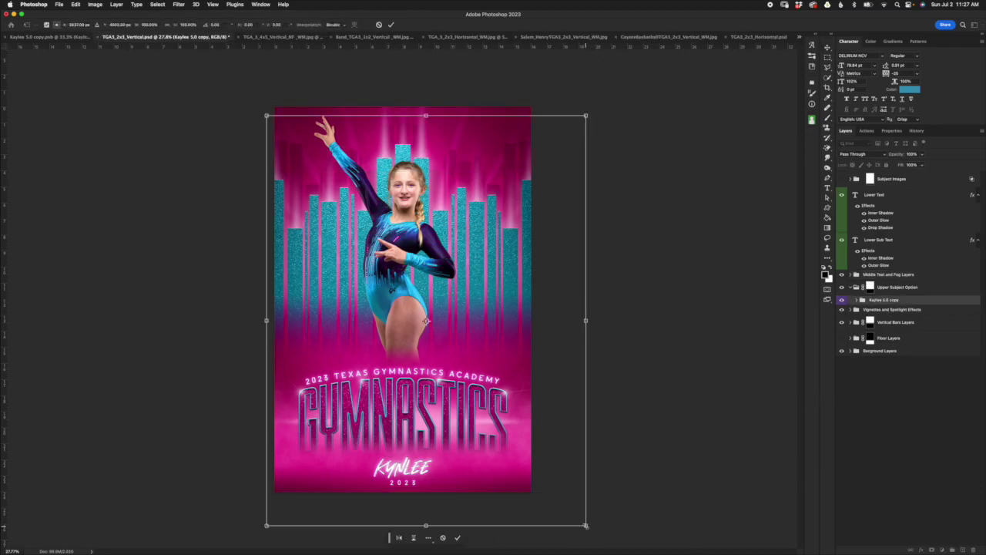
{"action": "left_click_drag", "start_coordinate": [586, 525], "coordinate": [621, 543]}
{"action": "left_click_drag", "start_coordinate": [621, 339], "coordinate": [652, 336]}
{"action": "left_click_drag", "start_coordinate": [608, 388], "coordinate": [590, 398]}
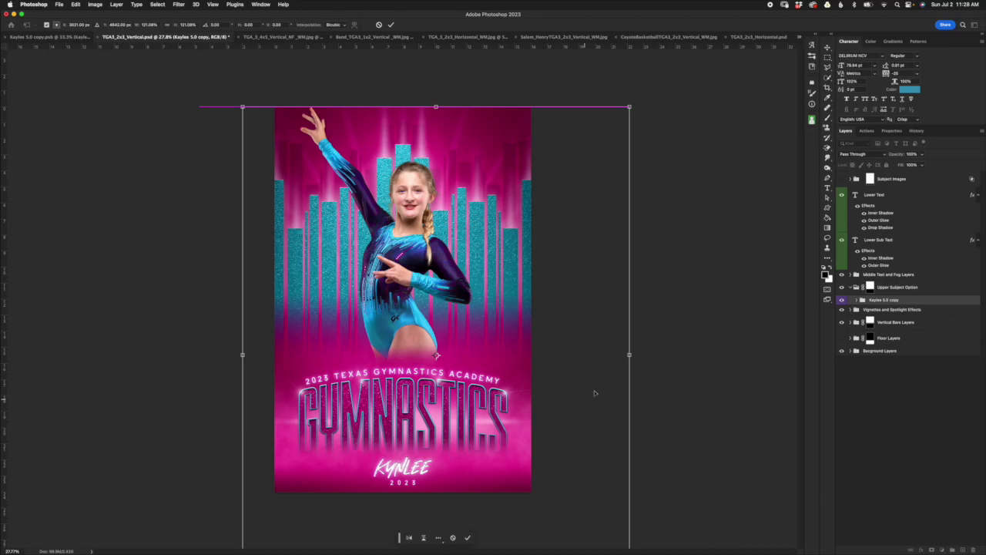
Apply the upper subject's transform and redraw the Upper Subject Option mask gradient to fade the legs into the title text.
{"action": "left_click", "coordinate": [391, 24]}
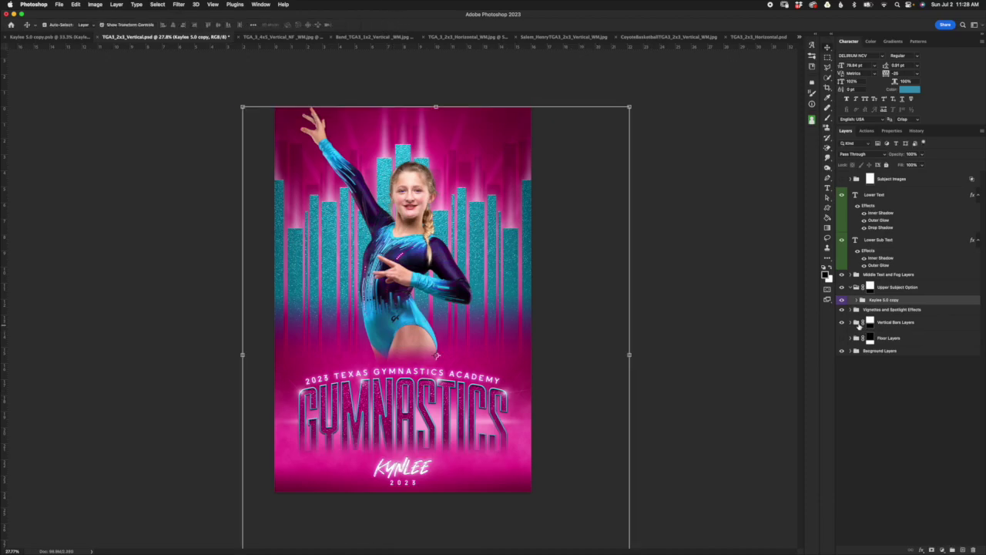
{"action": "left_click", "coordinate": [918, 285]}
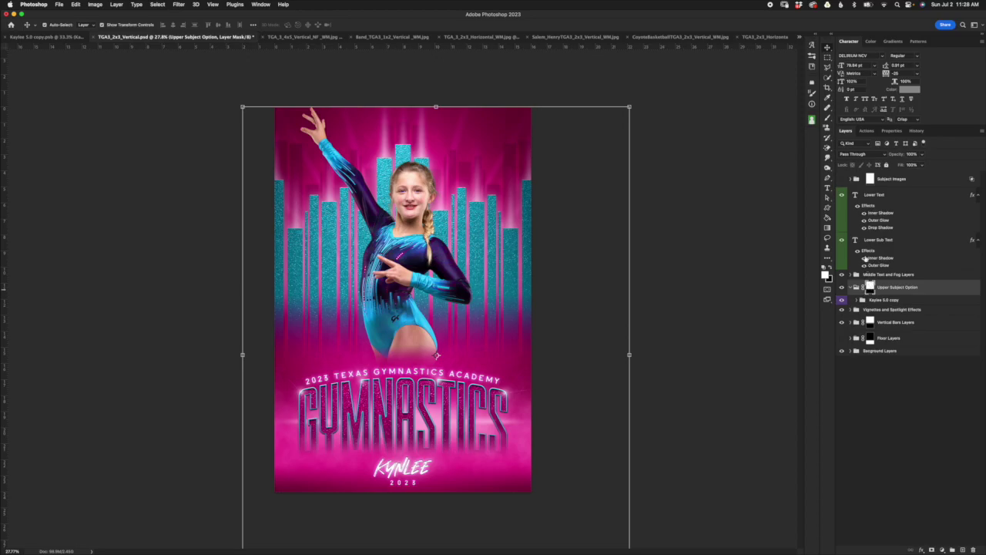
{"action": "left_click", "coordinate": [828, 228]}
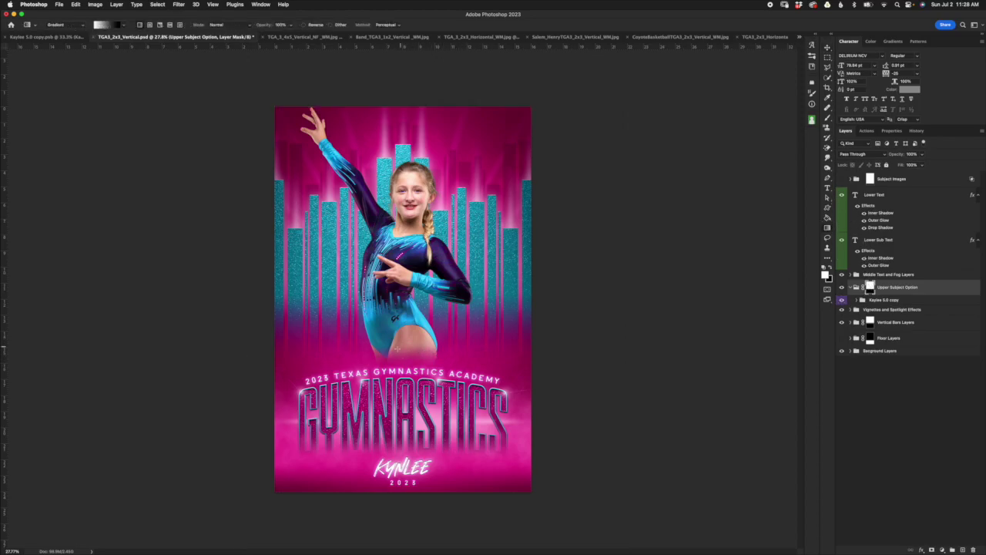
{"action": "left_click_drag", "start_coordinate": [419, 331], "coordinate": [419, 381]}
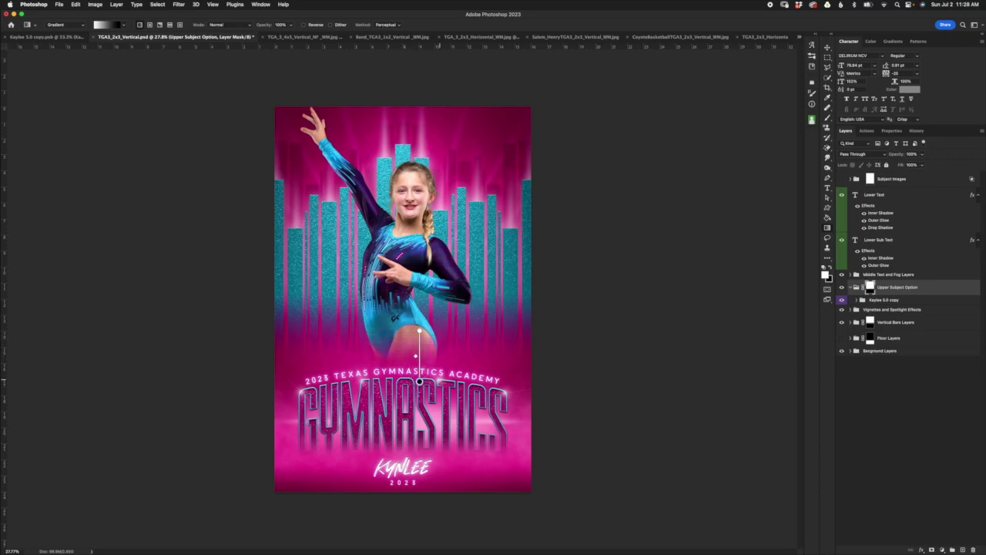
{"action": "left_click_drag", "start_coordinate": [420, 332], "coordinate": [421, 312]}
{"action": "left_click_drag", "start_coordinate": [419, 381], "coordinate": [421, 420]}
{"action": "mouse_move", "coordinate": [420, 313]}
{"action": "left_mouse_down"}
{"action": "mouse_move", "coordinate": [419, 333]}
{"action": "mouse_move", "coordinate": [420, 234]}
{"action": "mouse_move", "coordinate": [420, 328]}
{"action": "left_mouse_up"}
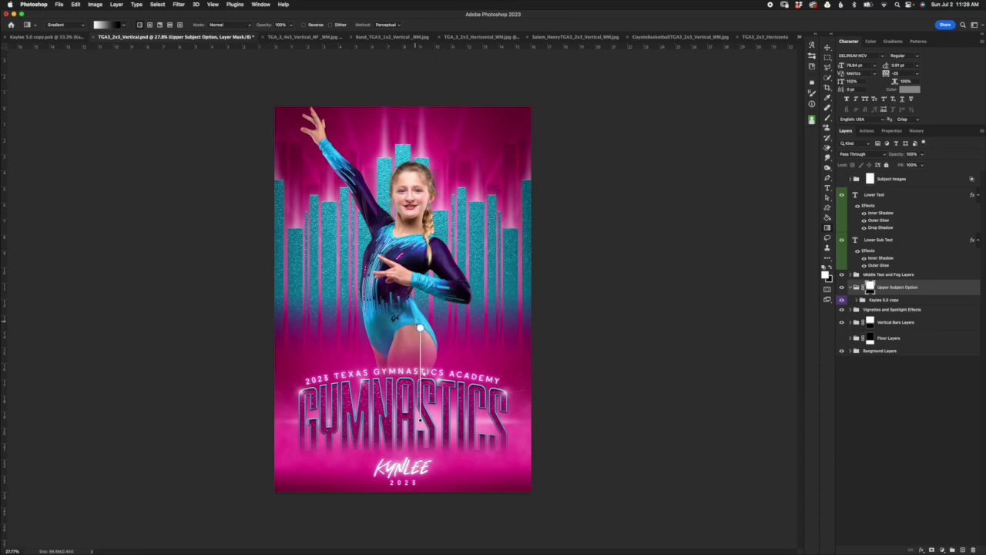
{"action": "key", "text": "Return"}
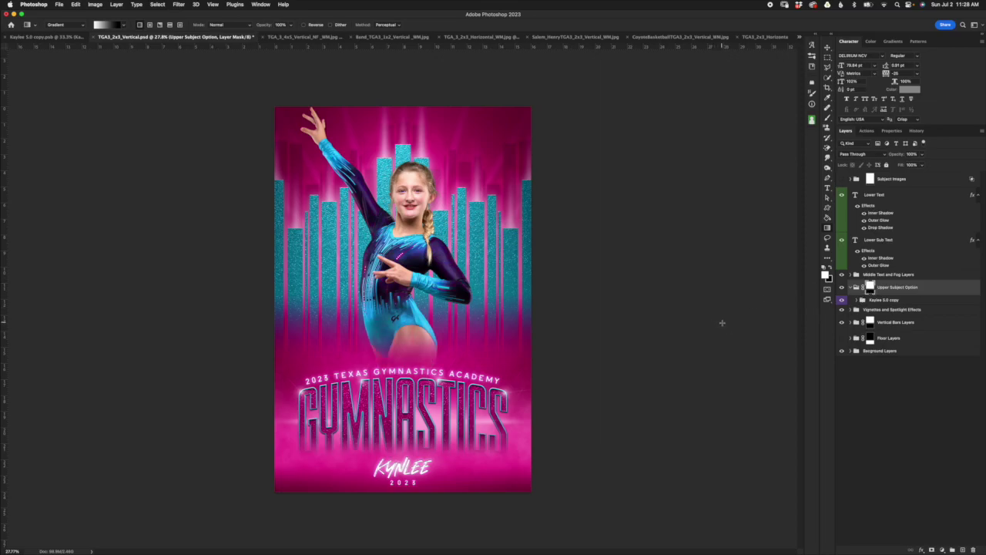
Undo the recent mask gradient and layout changes, and show the Floor Layers and Subject Images groups.
{"action": "key", "text": "super+z"}
{"action": "key", "text": "super+z"}
{"action": "key", "text": "super+z"}
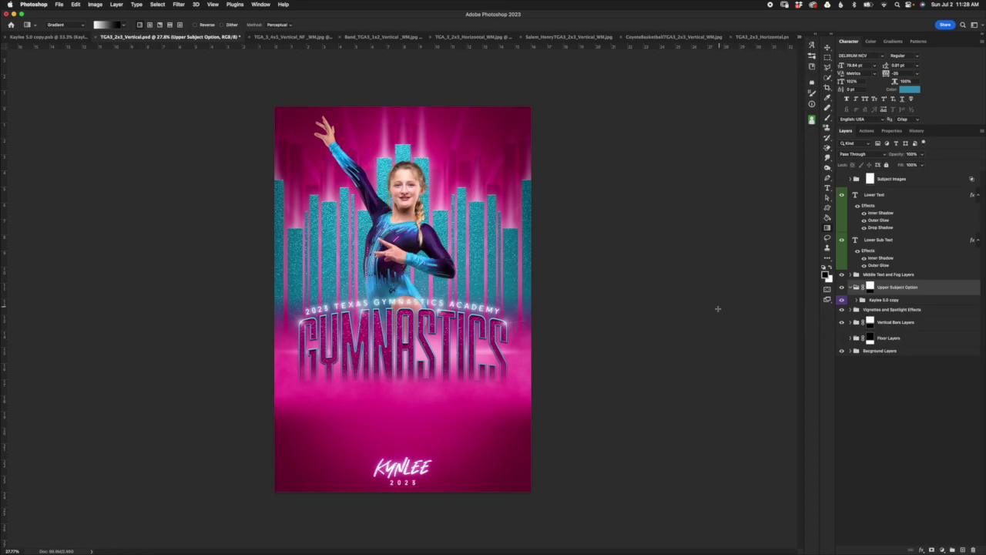
{"action": "key", "text": "super+z"}
{"action": "left_click", "coordinate": [843, 339]}
{"action": "left_click", "coordinate": [841, 179]}
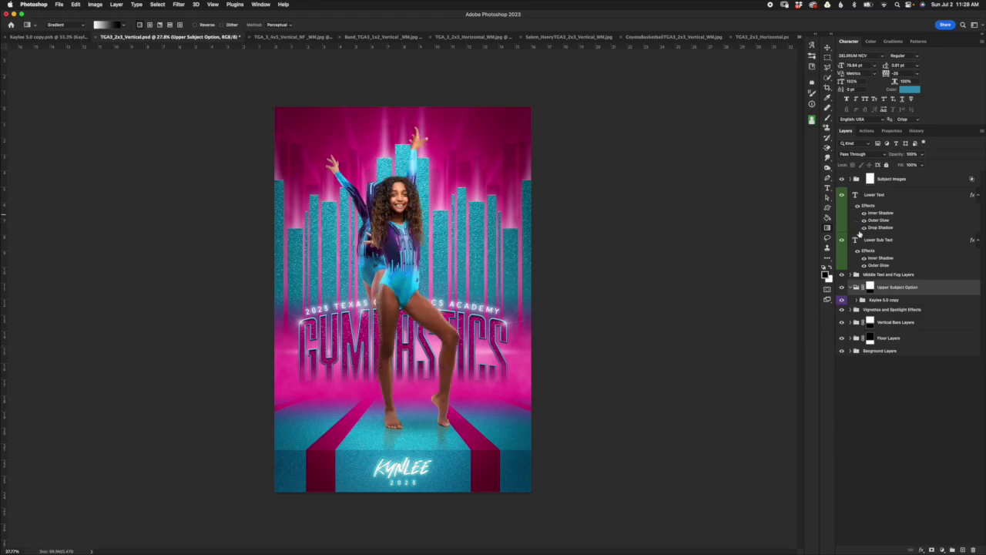
Scale down the four sample layers in Subject Images together so the full-body gymnast stands small on the floor.
{"action": "left_click", "coordinate": [851, 179]}
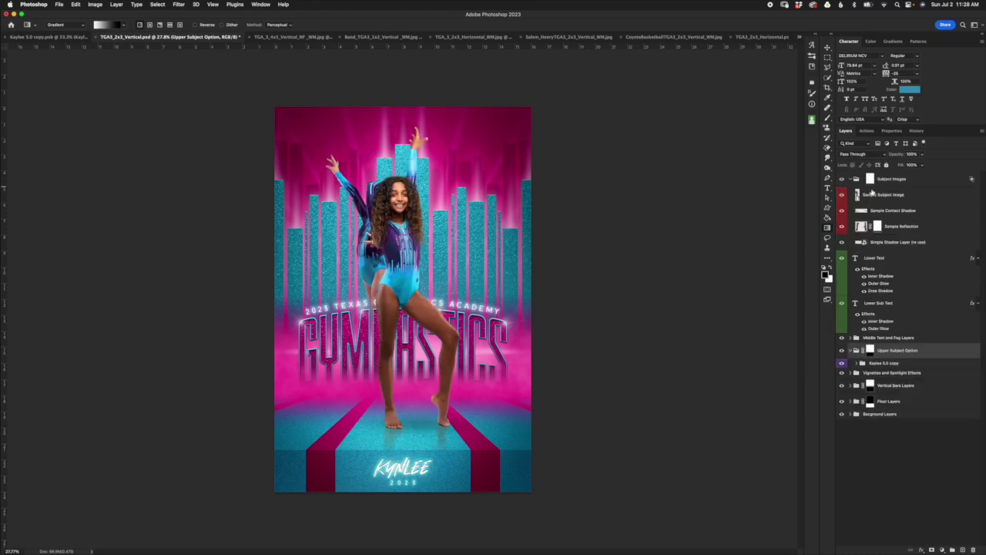
{"action": "left_click", "coordinate": [857, 182]}
{"action": "left_click", "coordinate": [869, 195]}
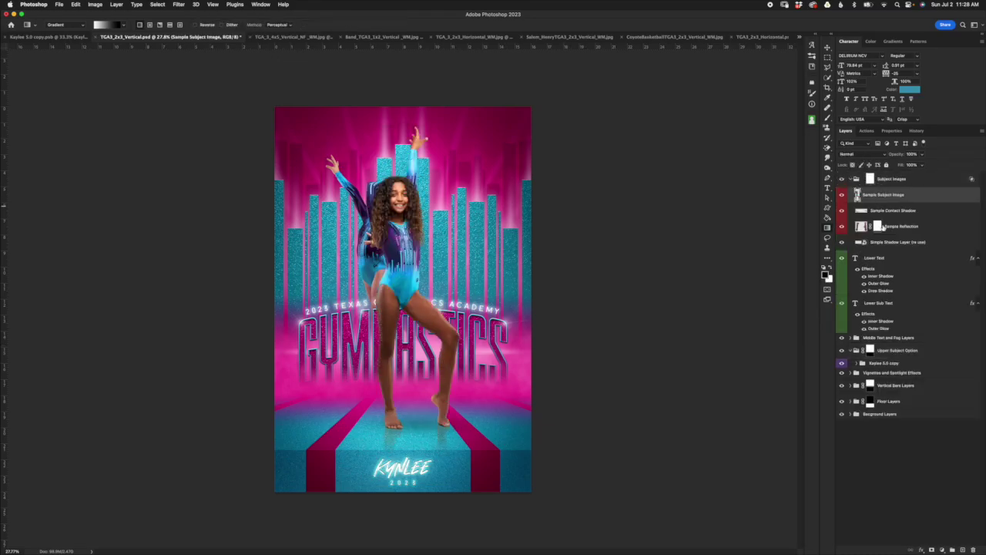
{"action": "left_click", "coordinate": [894, 242], "text": "shift"}
{"action": "left_click", "coordinate": [828, 47]}
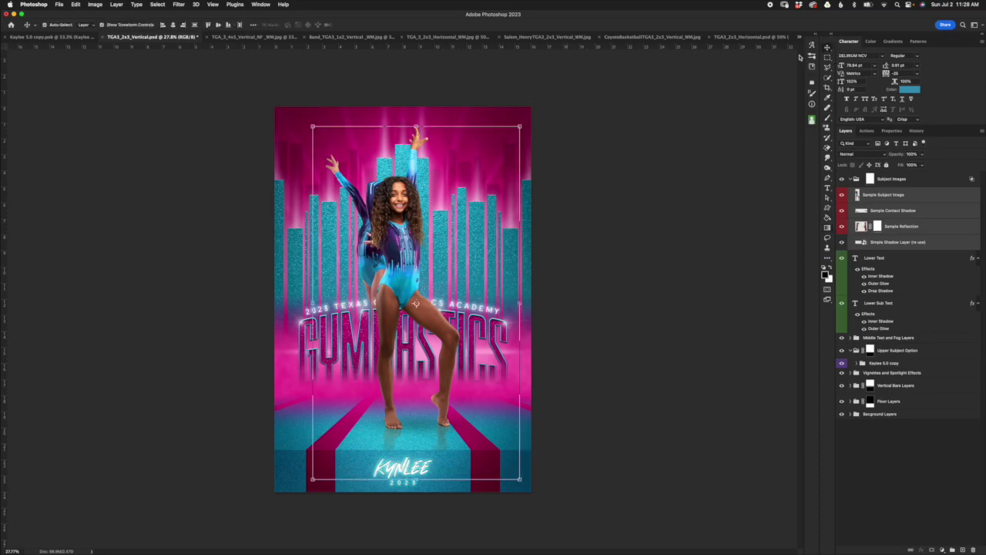
{"action": "left_click_drag", "start_coordinate": [417, 124], "coordinate": [414, 302]}
{"action": "key", "text": "Return"}
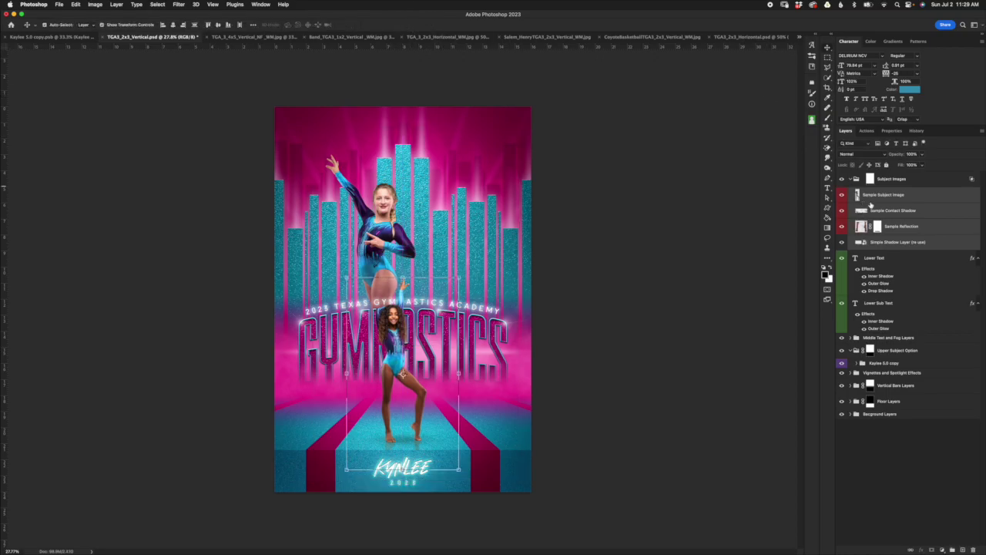
Enlarge the subject group inside Upper Subject Option to about 135% and reposition it above the title text.
{"action": "left_click", "coordinate": [882, 363]}
{"action": "left_click", "coordinate": [511, 121]}
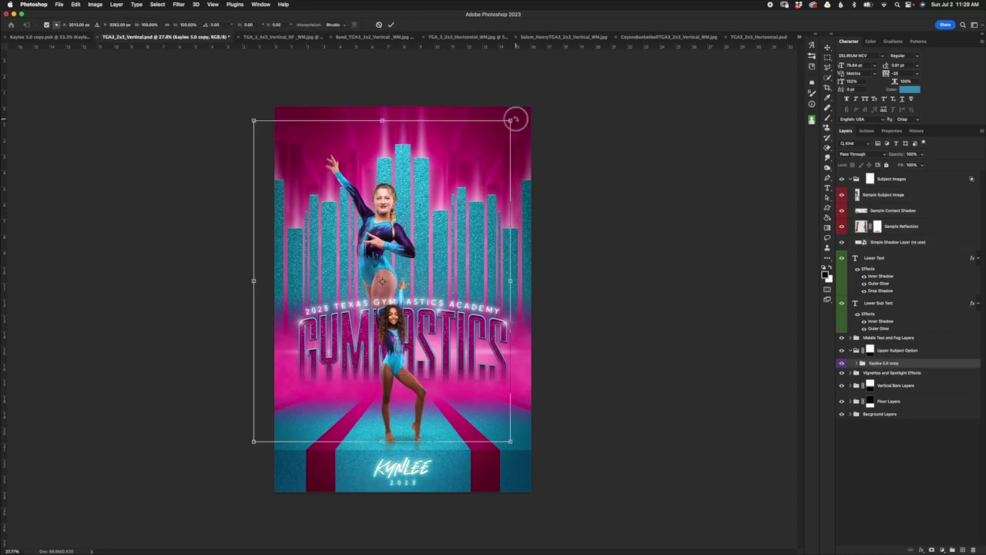
{"action": "left_click_drag", "start_coordinate": [511, 442], "coordinate": [608, 552]}
{"action": "left_click_drag", "start_coordinate": [566, 343], "coordinate": [541, 296]}
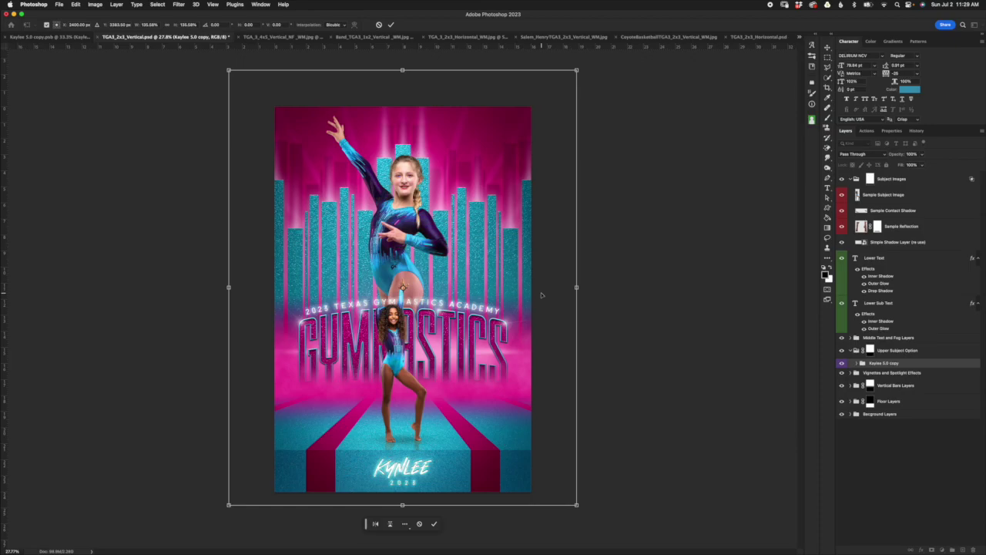
{"action": "key", "text": "Return"}
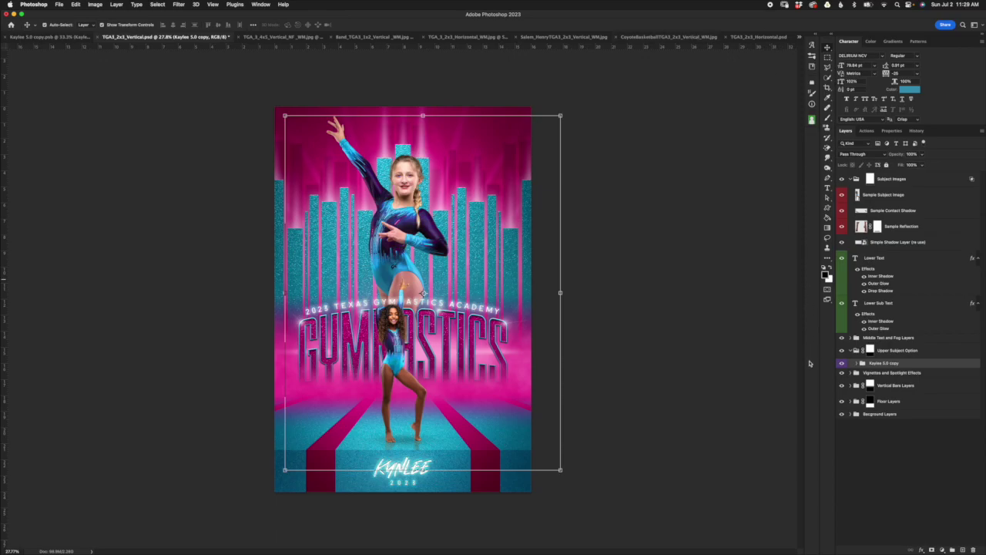
Revert the poster to its opening snapshot in the history and return to the layer list.
{"action": "left_click", "coordinate": [917, 131]}
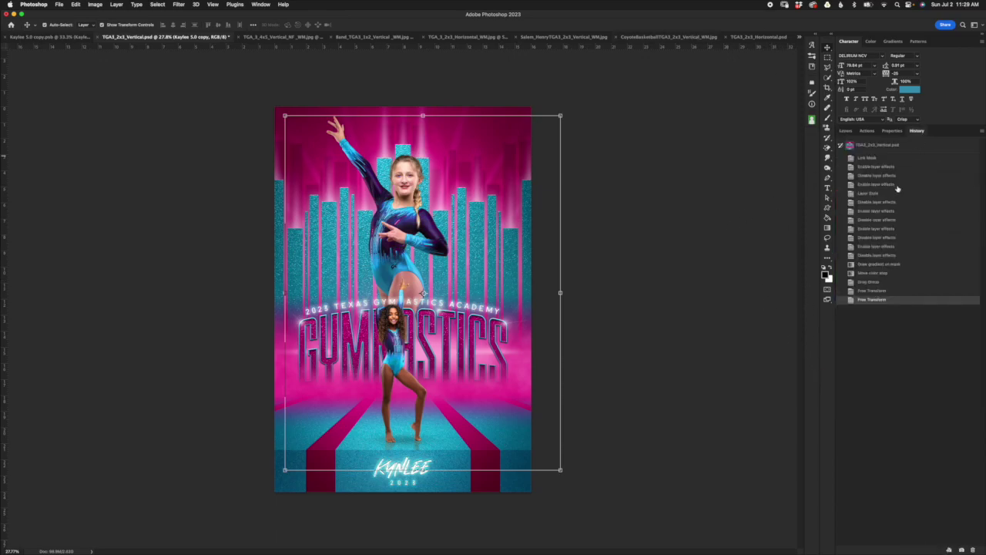
{"action": "left_click", "coordinate": [887, 267]}
{"action": "left_click", "coordinate": [892, 279]}
{"action": "left_click", "coordinate": [879, 145]}
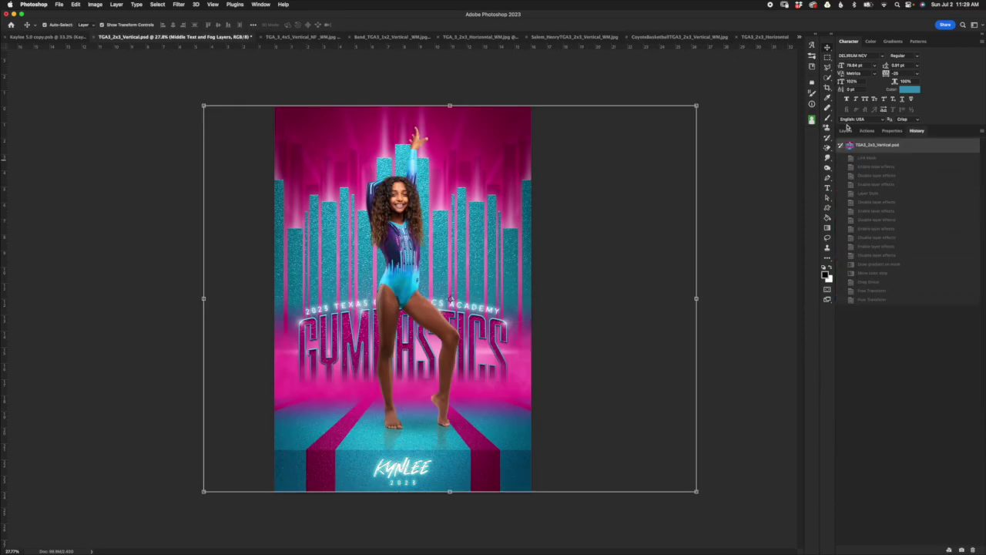
{"action": "left_click", "coordinate": [846, 131]}
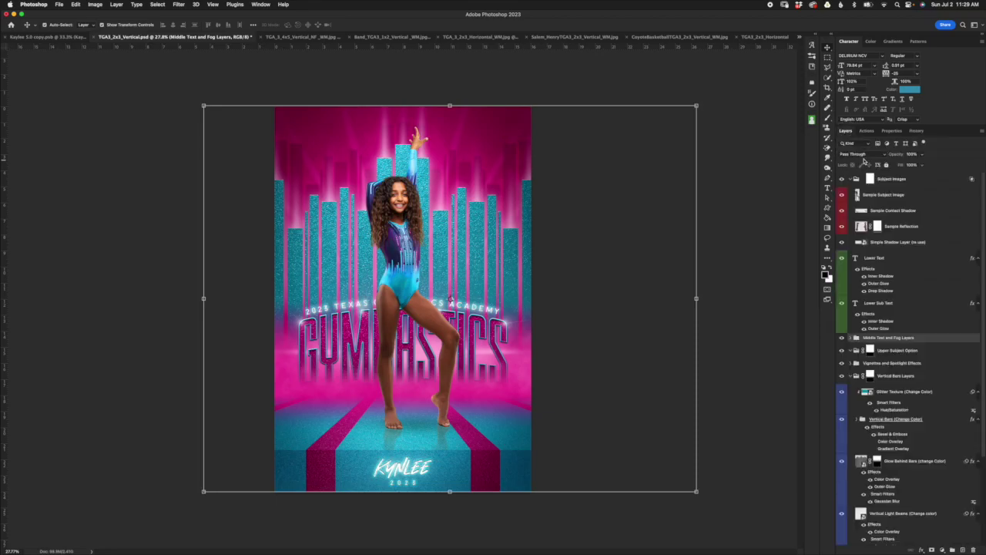
Collapse the Vertical Bars Layers and Upper Subject Option groups, and expand the Middle Text and Fog Layers group.
{"action": "left_click", "coordinate": [851, 376]}
{"action": "left_click", "coordinate": [895, 351]}
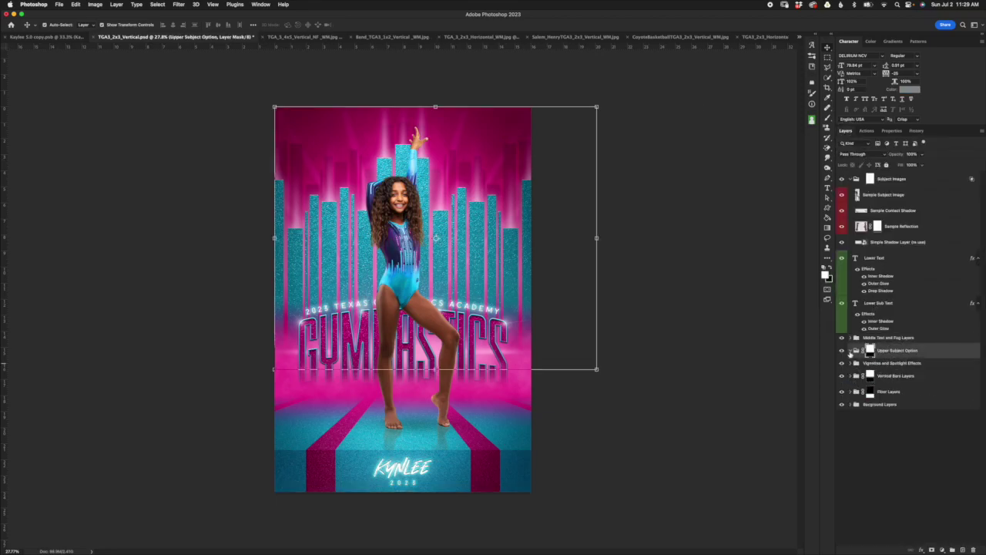
{"action": "left_click", "coordinate": [890, 338]}
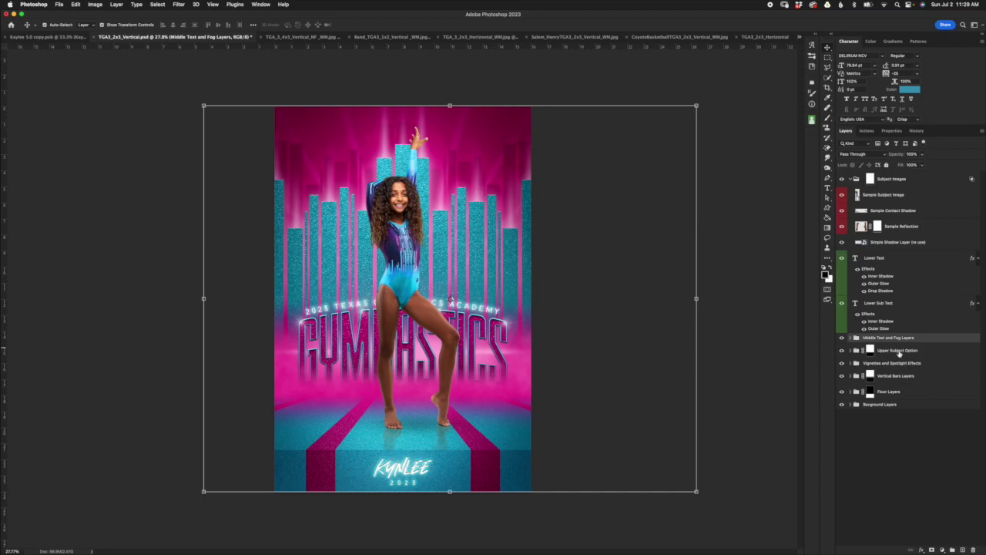
{"action": "left_click", "coordinate": [852, 338]}
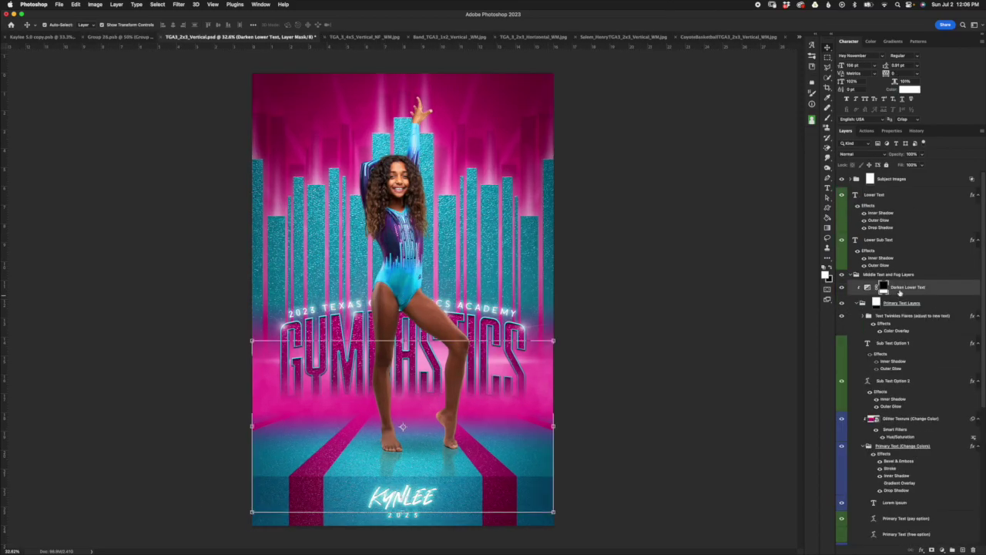
Compare the title's lower part with the Darken Lower Text adjustment hidden and shown.
{"action": "left_click_drag", "start_coordinate": [984, 295], "coordinate": [984, 325]}
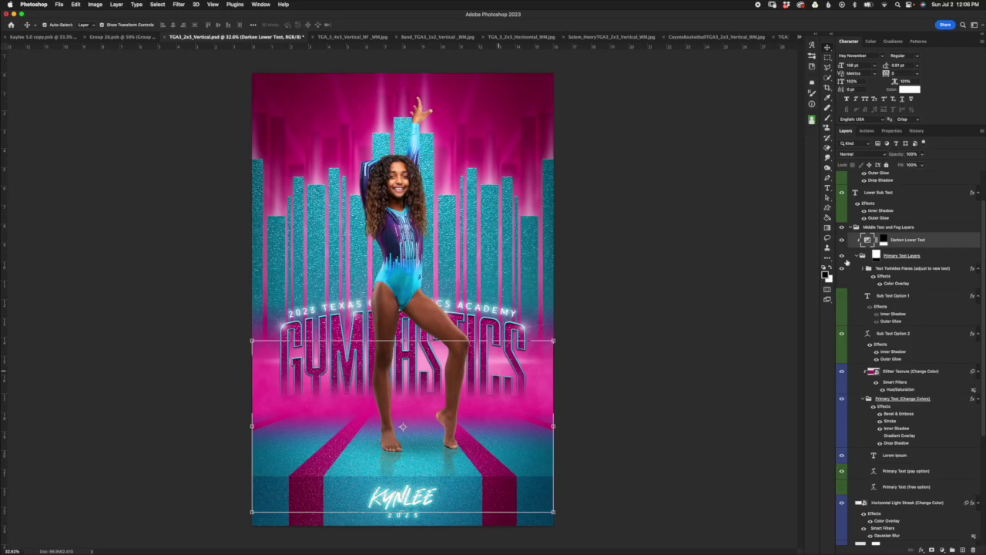
{"action": "left_click", "coordinate": [843, 240]}
{"action": "left_click", "coordinate": [842, 240]}
{"action": "left_click", "coordinate": [843, 240]}
{"action": "left_click", "coordinate": [843, 239]}
{"action": "left_click", "coordinate": [842, 240]}
{"action": "left_click", "coordinate": [843, 240]}
{"action": "left_click", "coordinate": [843, 240]}
{"action": "left_click", "coordinate": [842, 240]}
Inspect the exposure settings of the Darken Lower Text adjustment and check its effect by toggling its visibility.
{"action": "double_click", "coordinate": [867, 241]}
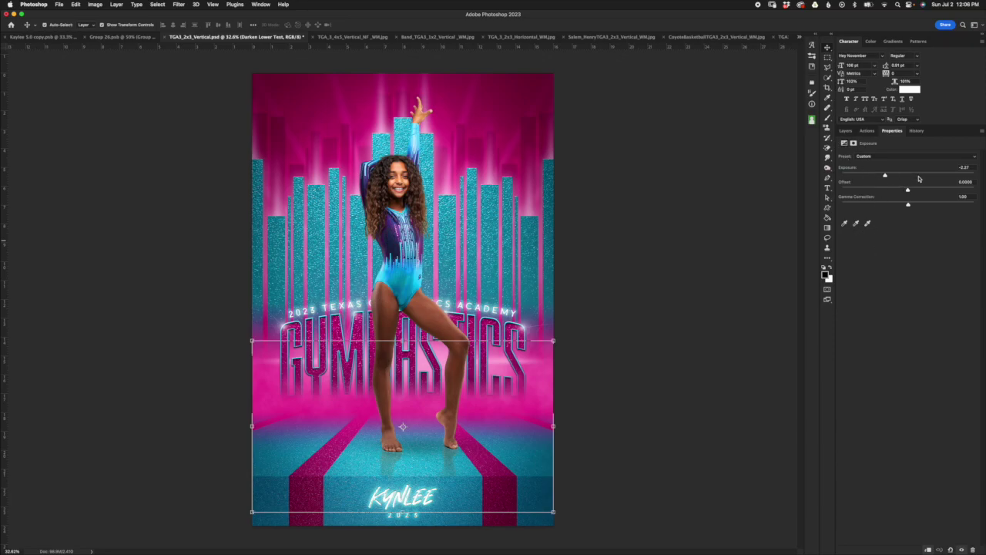
{"action": "left_click", "coordinate": [847, 131]}
{"action": "left_click", "coordinate": [843, 240]}
{"action": "left_click", "coordinate": [842, 240]}
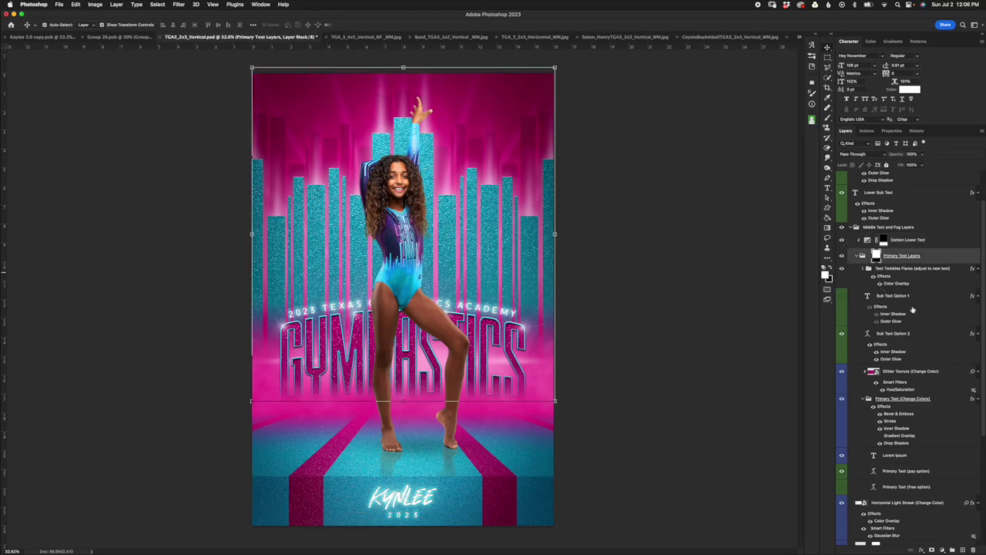
Compare the title text with the Primary Text Layers group mask disabled and re-enabled.
{"action": "left_click", "coordinate": [875, 256]}
{"action": "left_click", "coordinate": [864, 259]}
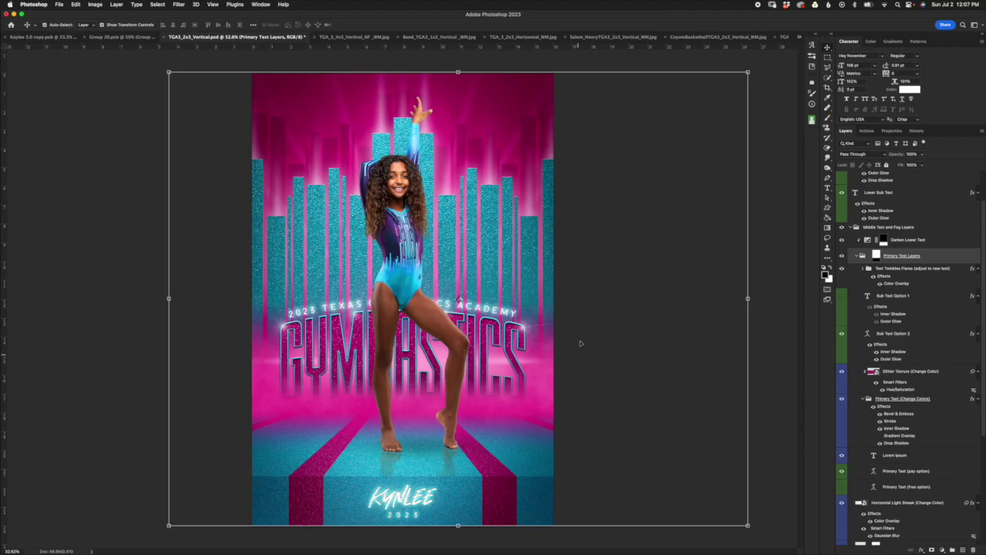
{"action": "left_click", "coordinate": [898, 271]}
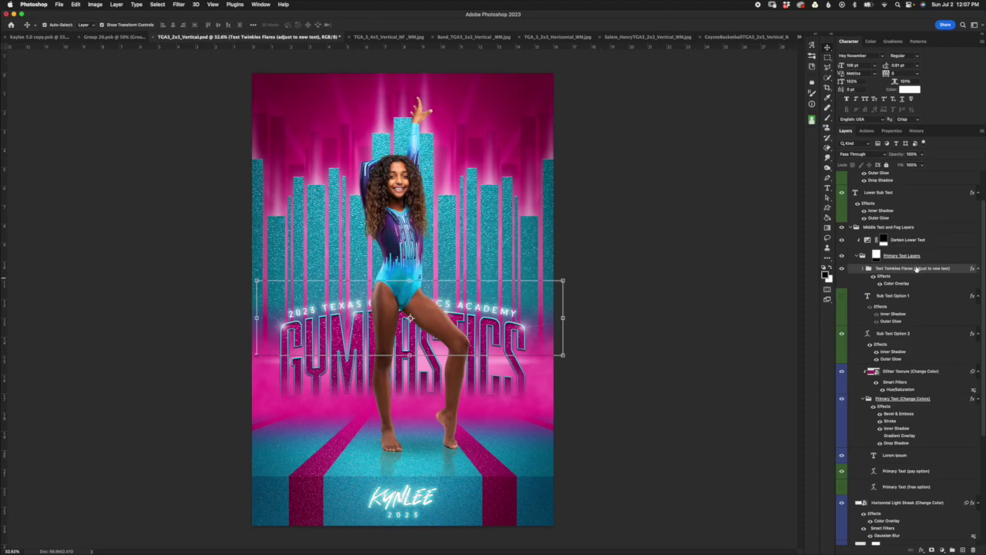
{"action": "left_click", "coordinate": [877, 258]}
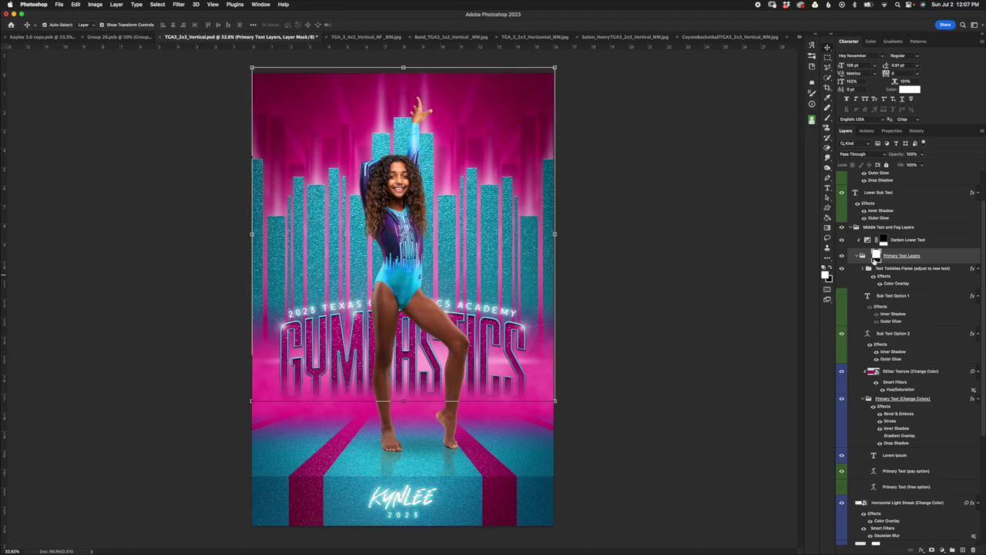
{"action": "left_click", "coordinate": [878, 258], "text": "shift"}
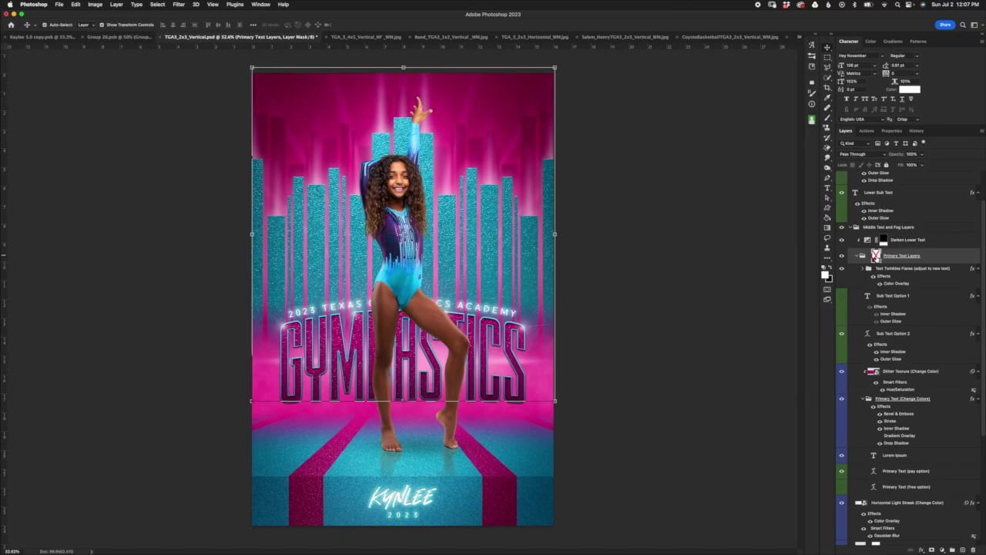
{"action": "left_click", "coordinate": [877, 258], "text": "shift"}
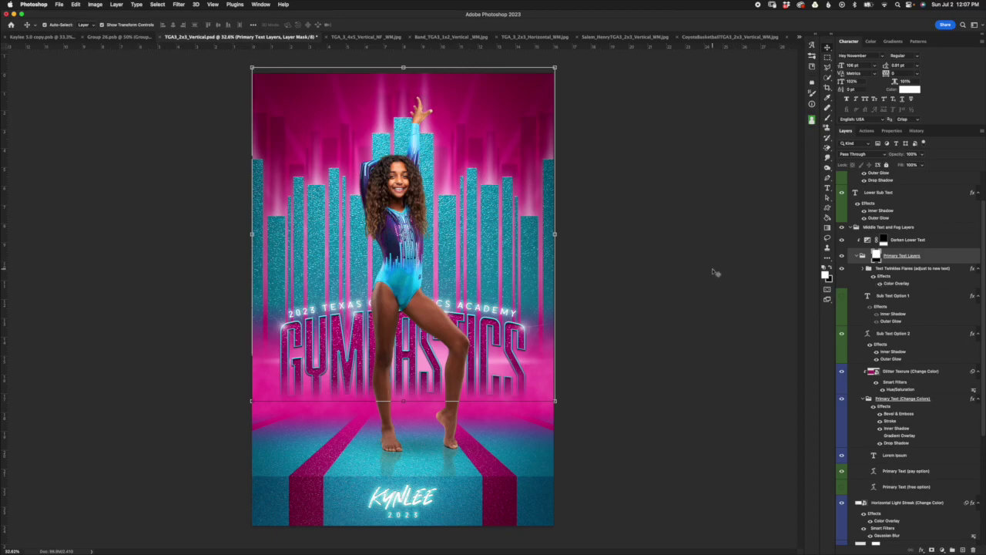
Try a short gradient on the Primary Text Layers mask near the title's lower edge, and undo it.
{"action": "key", "text": "g"}
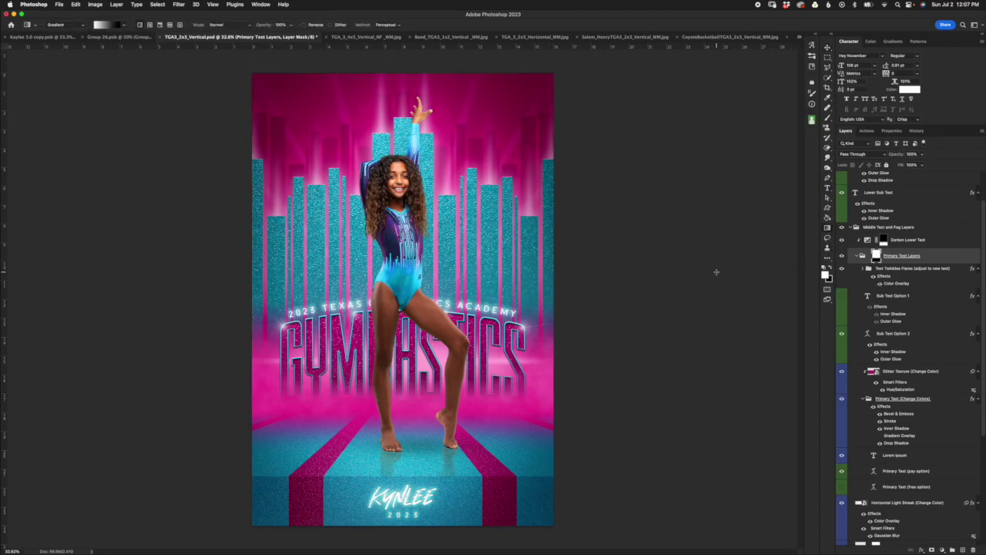
{"action": "mouse_move", "coordinate": [525, 383]}
{"action": "left_mouse_down"}
{"action": "mouse_move", "coordinate": [525, 399]}
{"action": "mouse_move", "coordinate": [528, 371]}
{"action": "left_mouse_up"}
{"action": "key", "text": "super+z"}
{"action": "key", "text": "super+z"}
Try several pink shades for the Color Overlay of the Text Twinkles Flares group, and cancel the changes.
{"action": "left_click", "coordinate": [899, 271]}
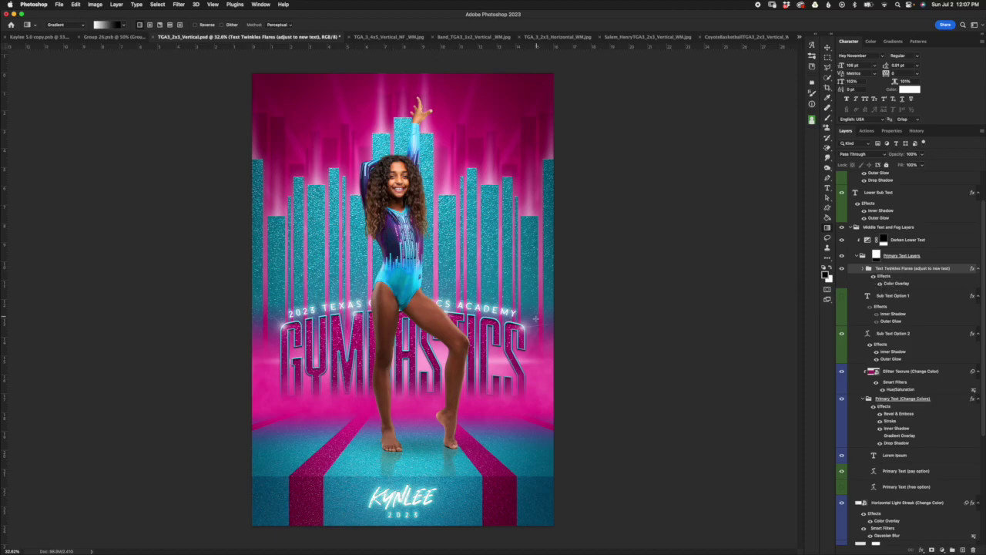
{"action": "double_click", "coordinate": [894, 284]}
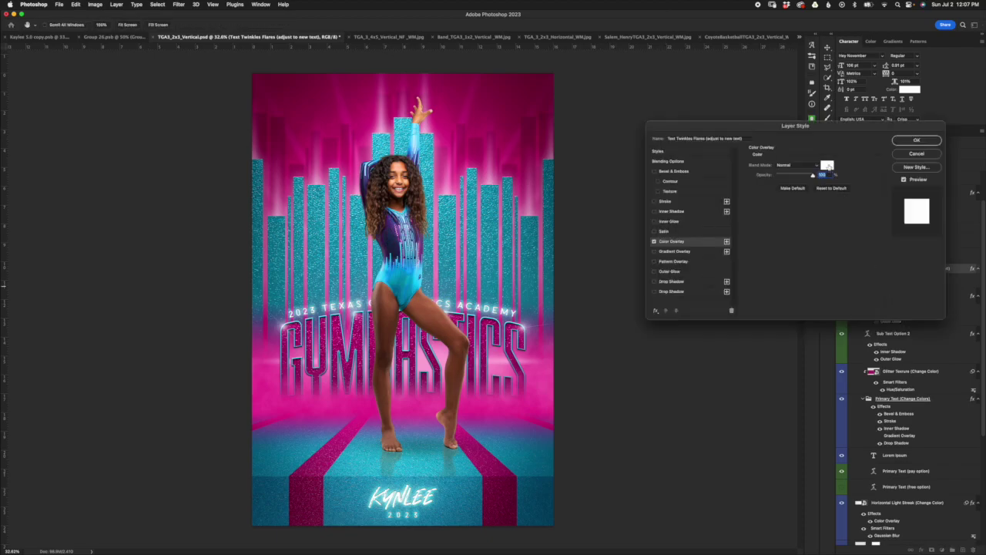
{"action": "left_click", "coordinate": [827, 164]}
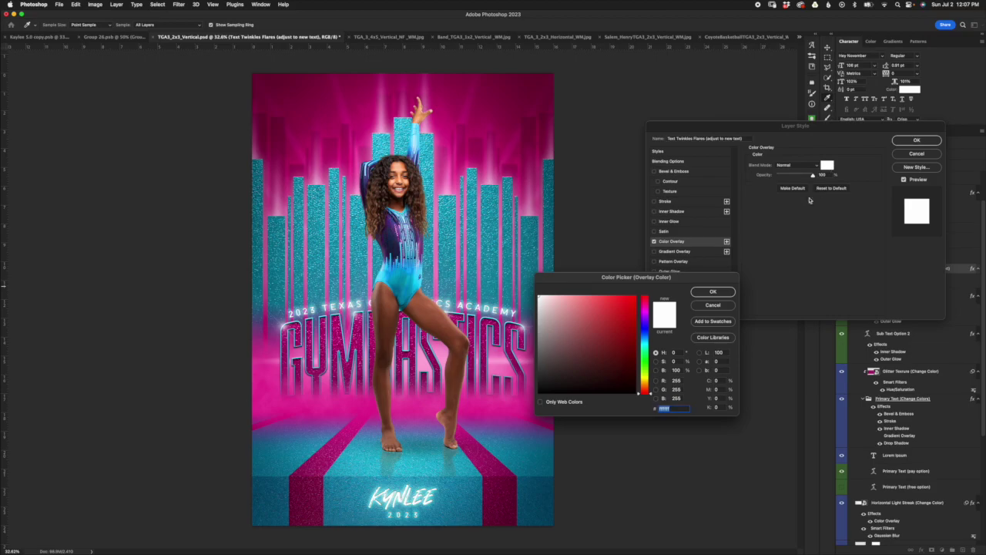
{"action": "left_click", "coordinate": [511, 145]}
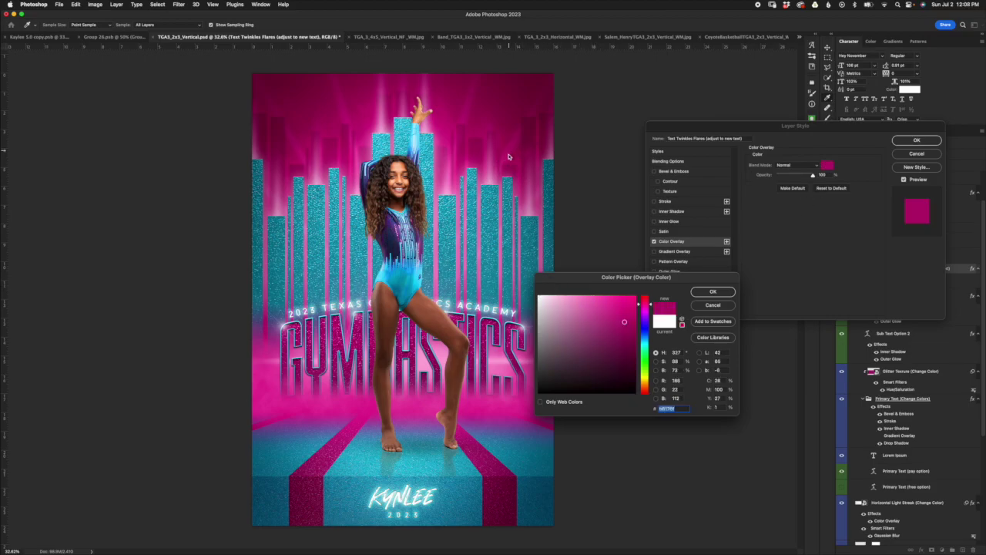
{"action": "left_click", "coordinate": [575, 300]}
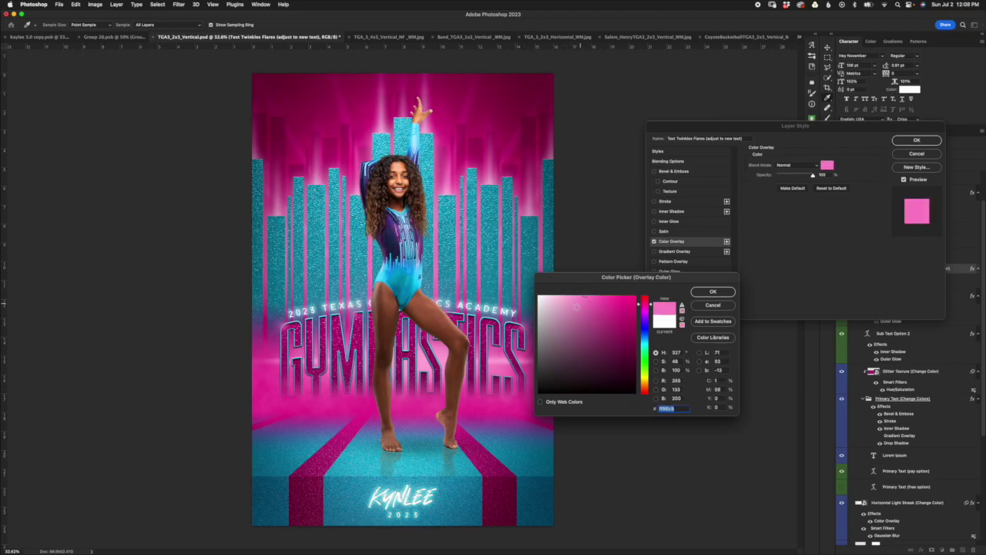
{"action": "left_click", "coordinate": [571, 296]}
{"action": "left_click", "coordinate": [560, 296]}
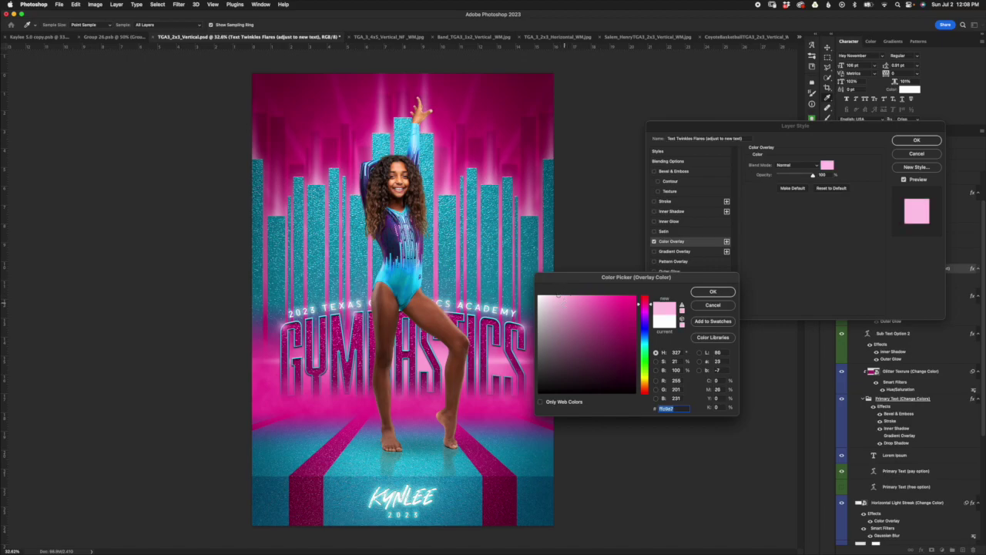
{"action": "left_click", "coordinate": [568, 297]}
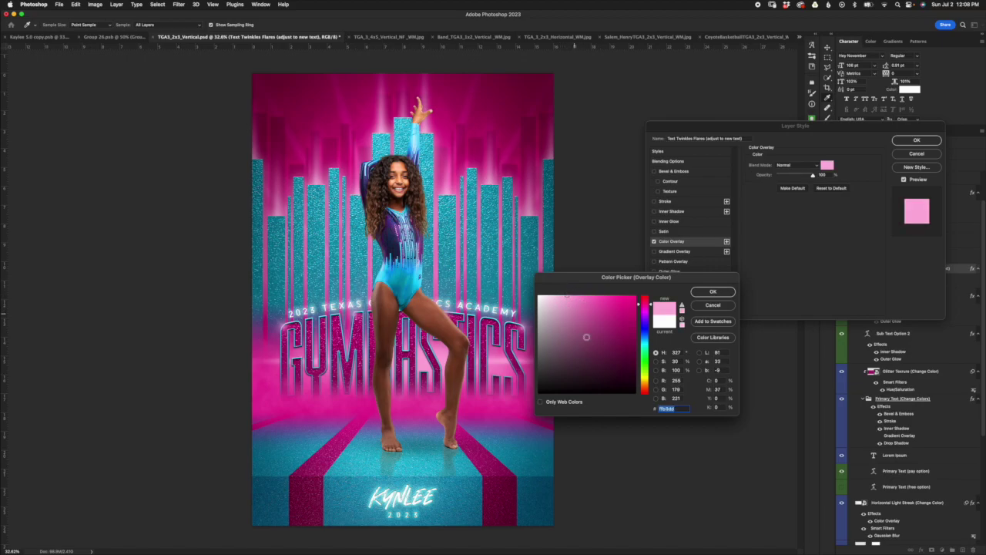
{"action": "left_click", "coordinate": [730, 306]}
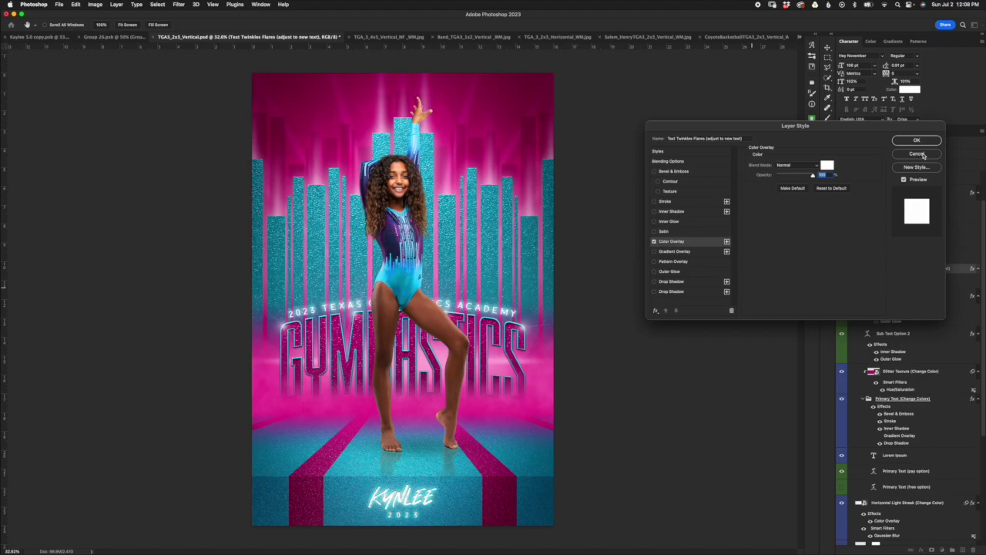
{"action": "left_click", "coordinate": [922, 154]}
Expand the Text Twinkles Flares group and try duplicating its uppermost Twinkle Flare layer within TGA3_2x3_Vertical.psd, without keeping a copy.
{"action": "left_click", "coordinate": [867, 269]}
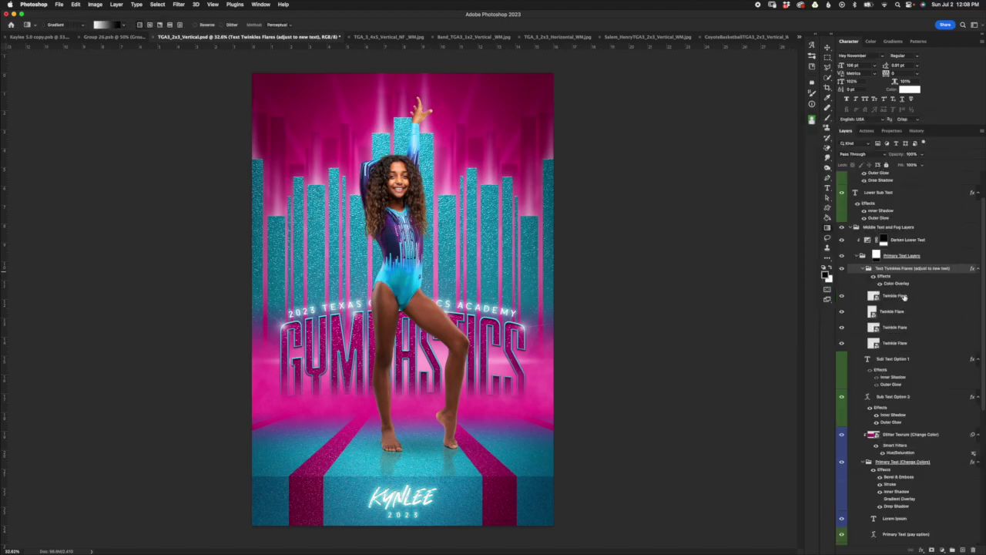
{"action": "left_click", "coordinate": [894, 297]}
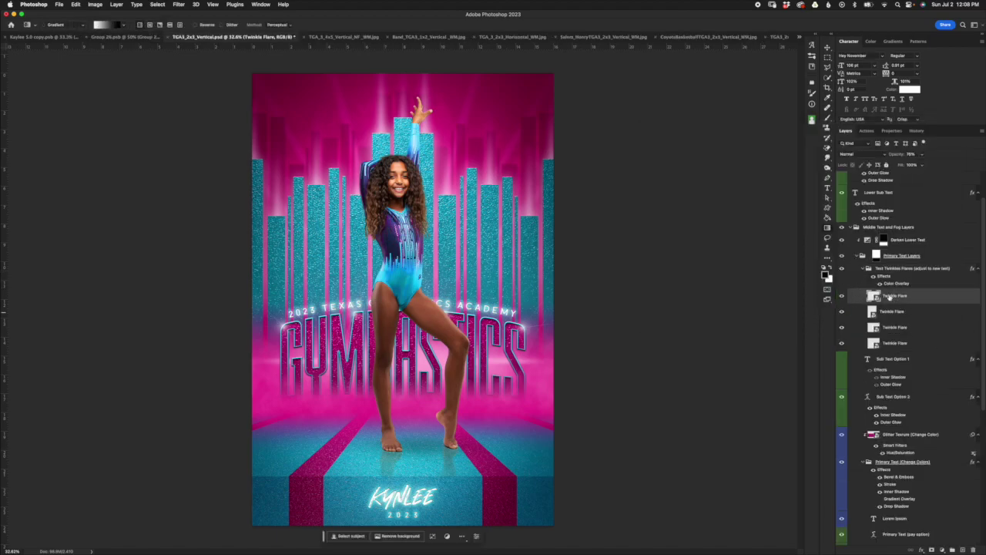
{"action": "left_click", "coordinate": [913, 346]}
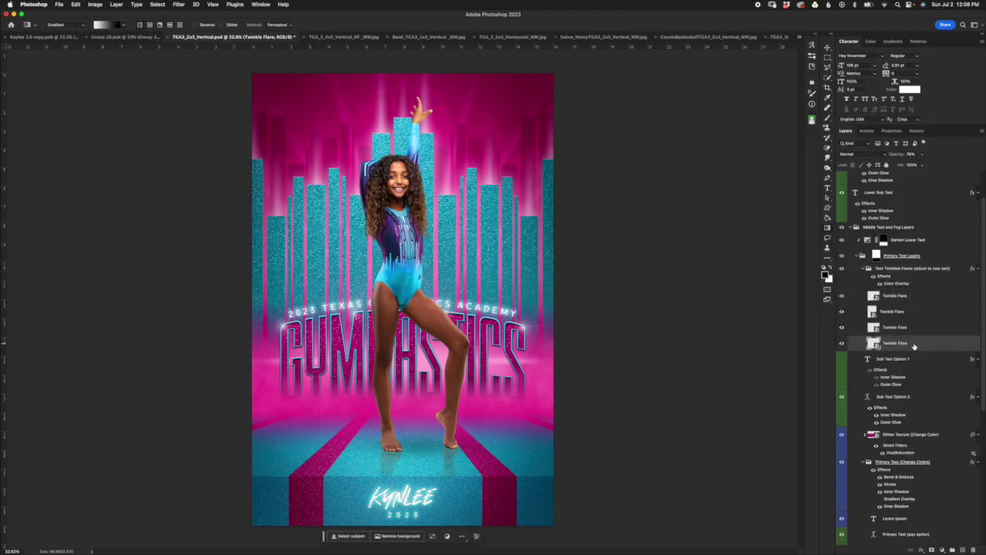
{"action": "left_click", "coordinate": [911, 299]}
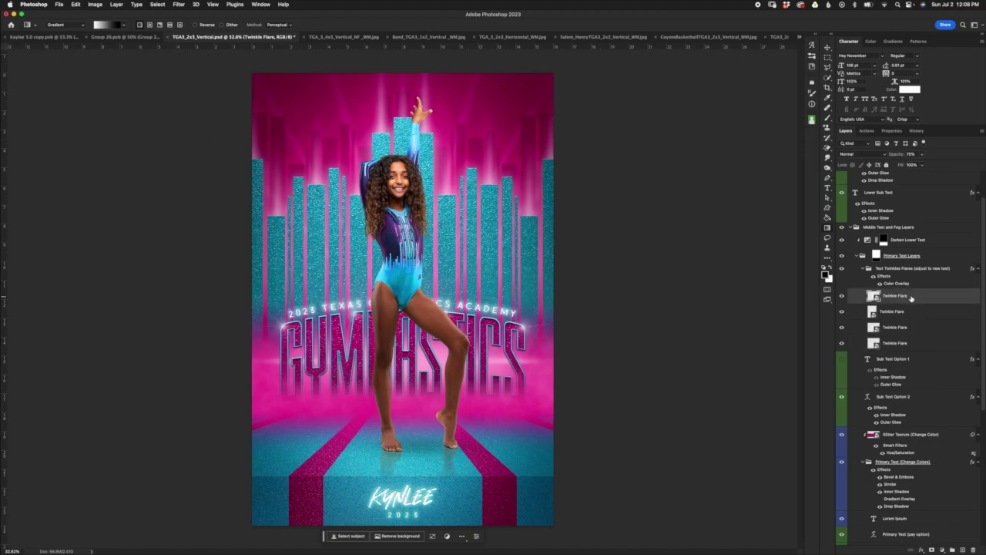
{"action": "right_click", "coordinate": [912, 299]}
{"action": "left_click", "coordinate": [935, 186]}
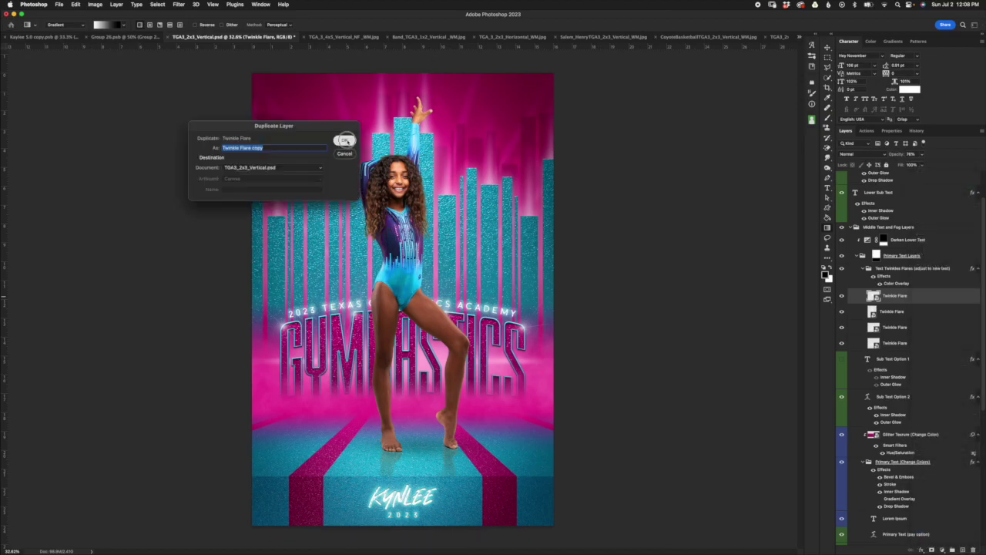
{"action": "key", "text": "Return"}
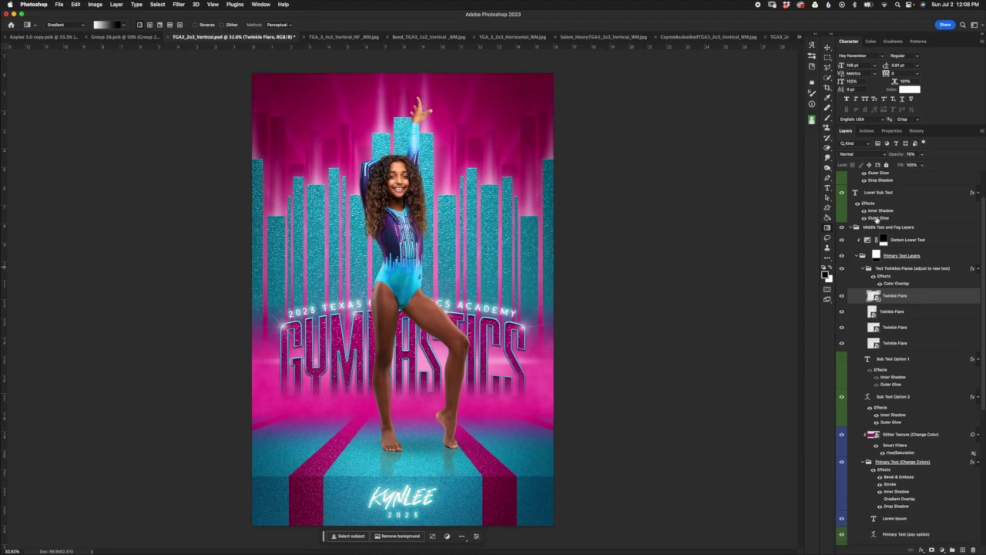
{"action": "key", "text": "super+z"}
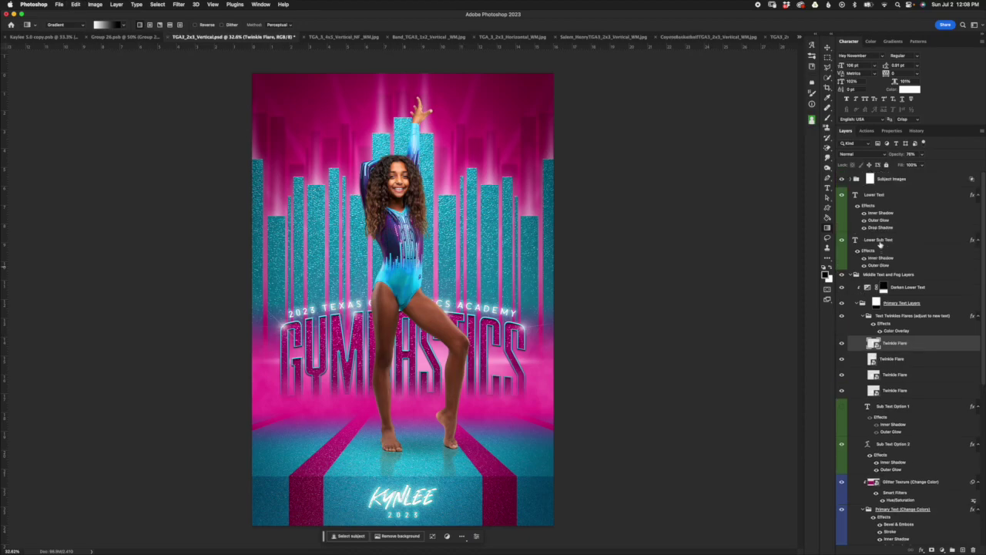
Hide the Subject Images group and try repositioning the uppermost Twinkle Flare at the corner of the title's letter G.
{"action": "left_click", "coordinate": [842, 179]}
{"action": "scroll", "coordinate": [403, 299], "scroll_direction": "up", "scroll_amount": 5}
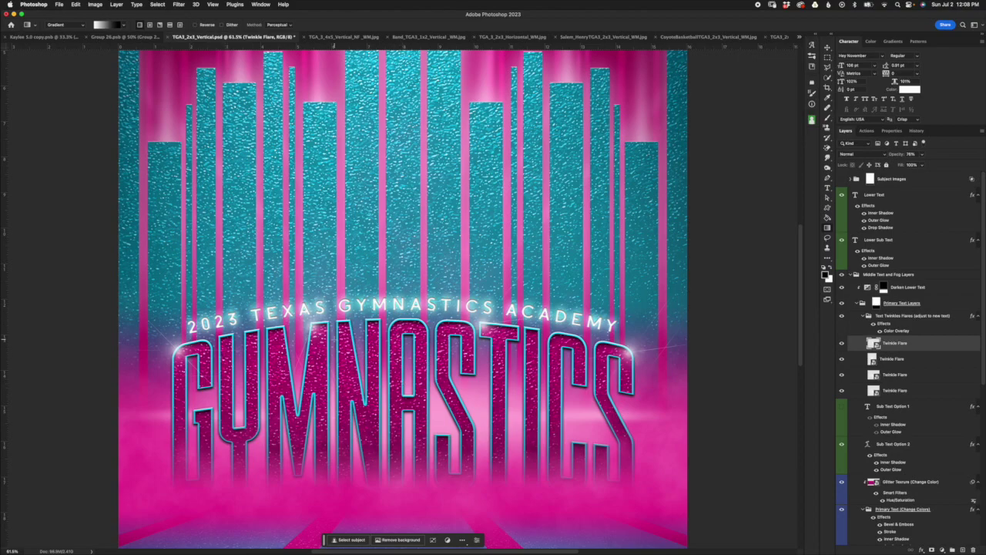
{"action": "key", "text": "v"}
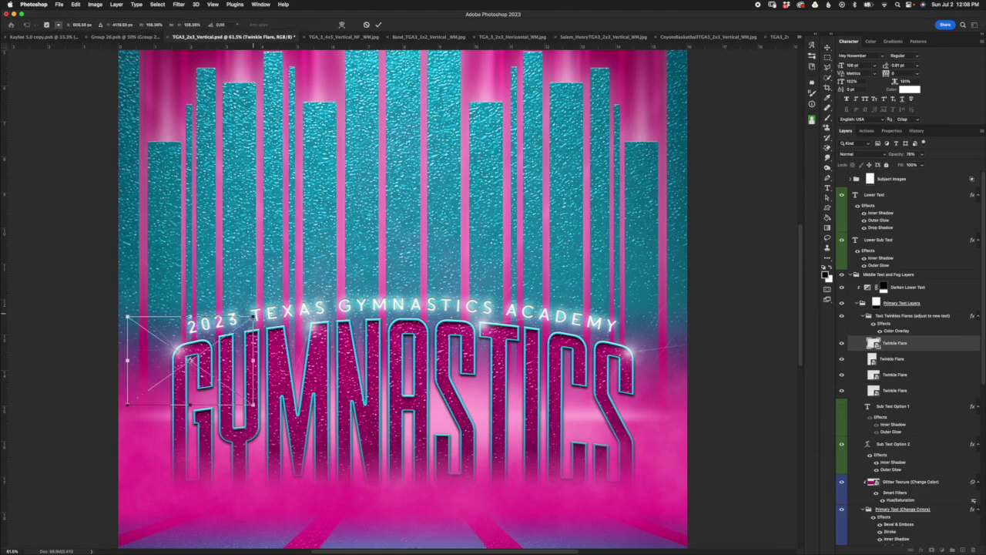
{"action": "key", "text": "super+t"}
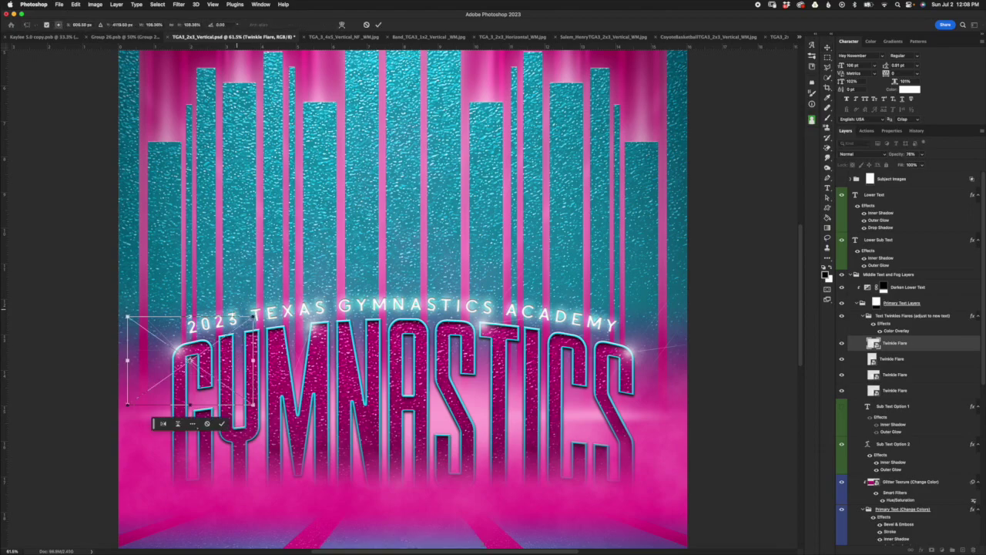
{"action": "left_click_drag", "start_coordinate": [237, 348], "coordinate": [226, 367]}
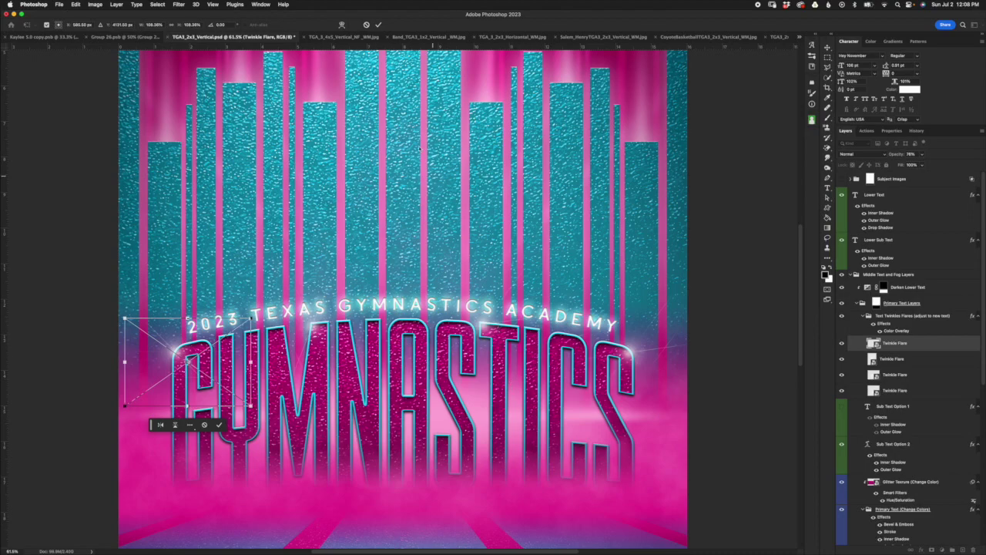
{"action": "left_click", "coordinate": [375, 26]}
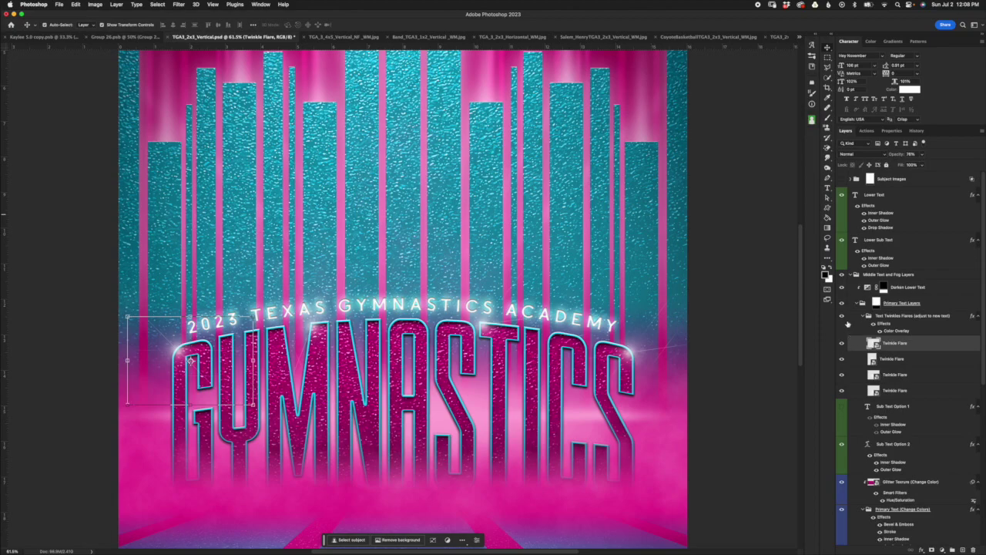
Compare the title with the Text Twinkles Flares group hidden and shown, and collapse the group.
{"action": "left_click", "coordinate": [842, 316]}
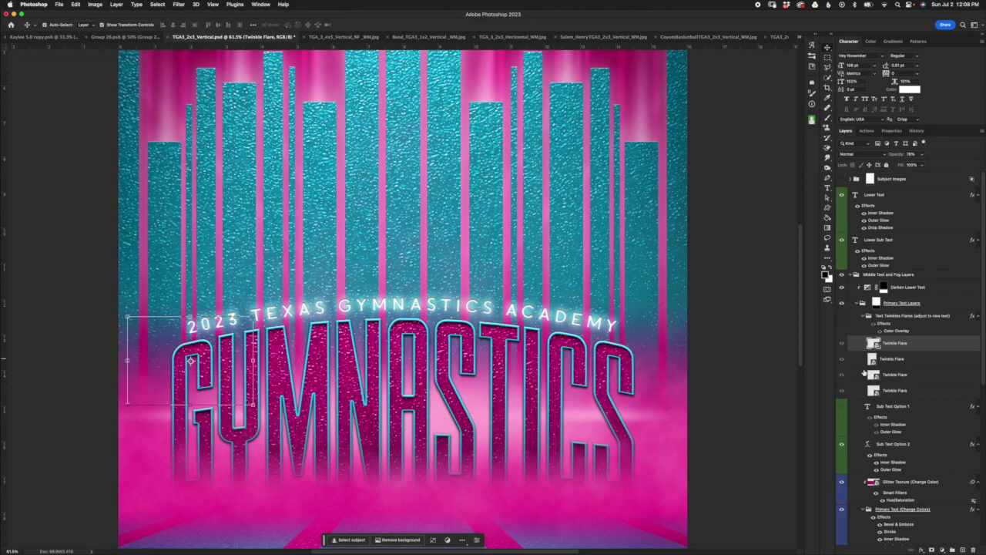
{"action": "left_click", "coordinate": [842, 316]}
{"action": "left_click", "coordinate": [864, 316]}
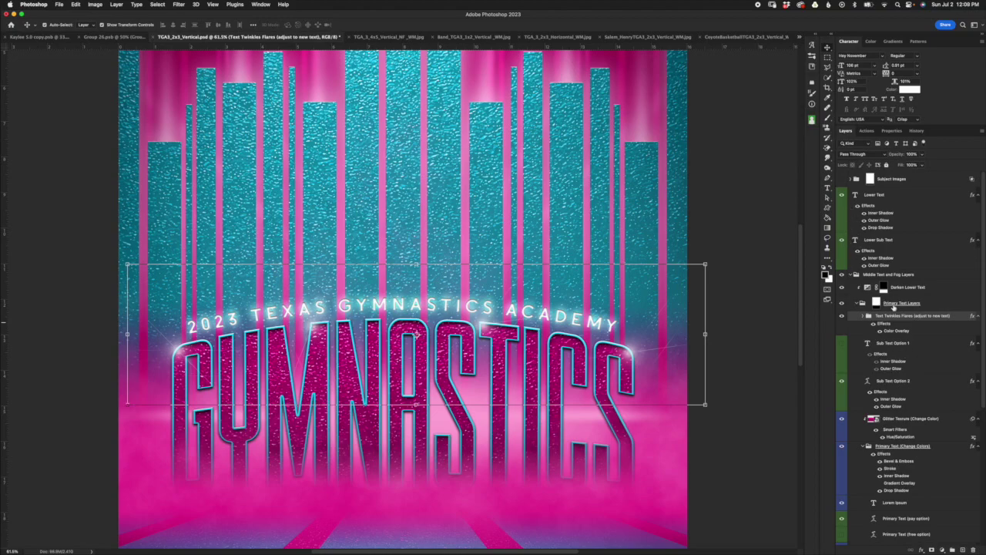
Make the Sub Text Option 1 layer visible and select it, with the whole poster in view.
{"action": "left_click", "coordinate": [914, 347]}
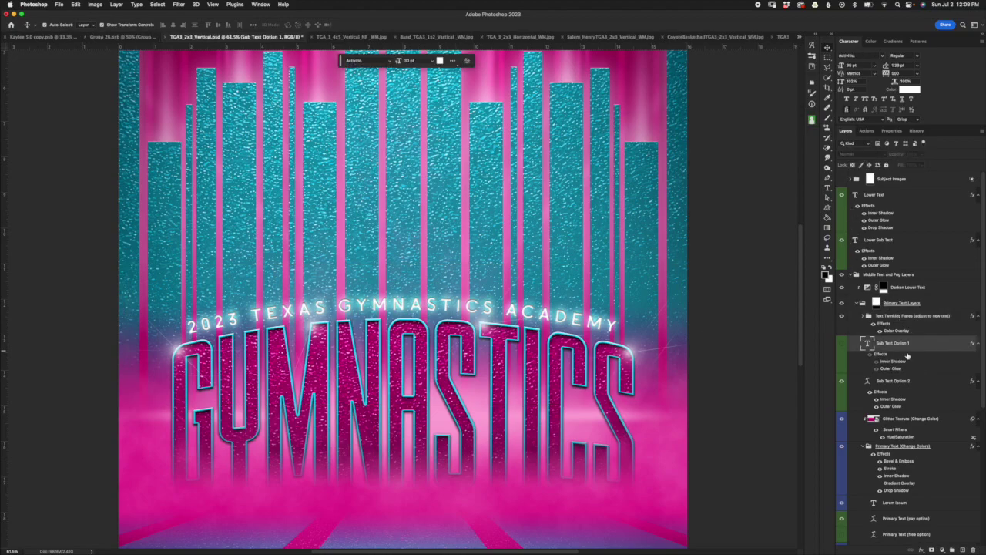
{"action": "key", "text": "super+0"}
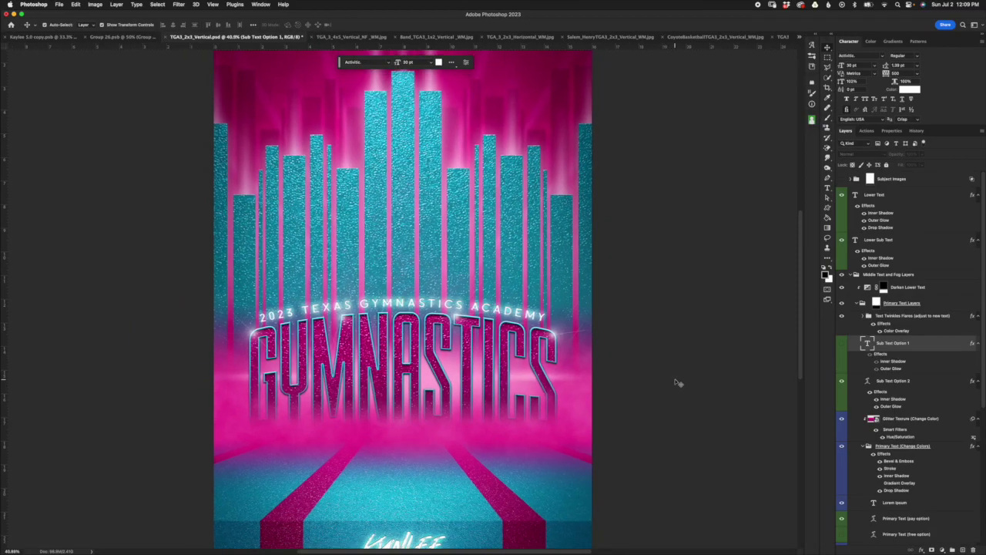
{"action": "left_click", "coordinate": [903, 386]}
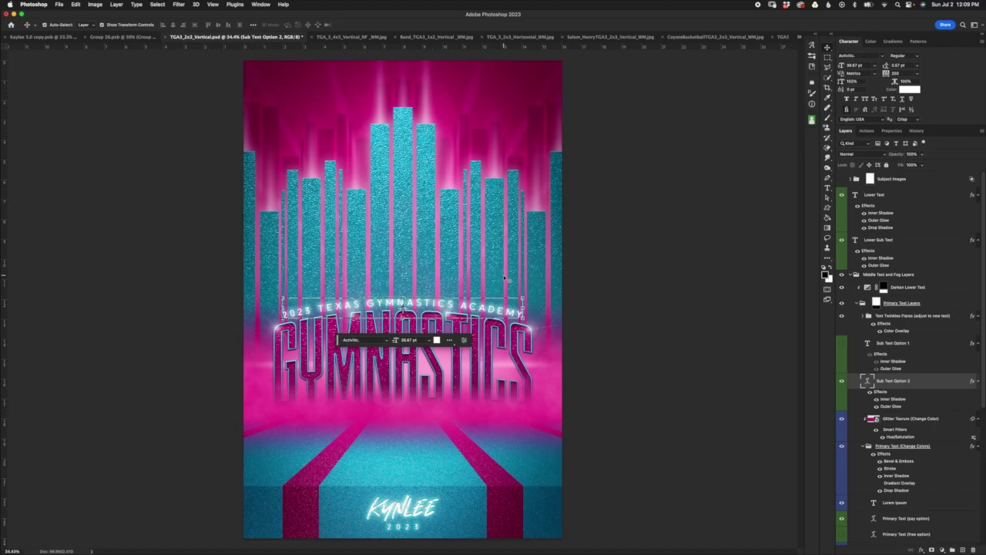
{"action": "left_click", "coordinate": [841, 343]}
{"action": "left_click", "coordinate": [902, 346]}
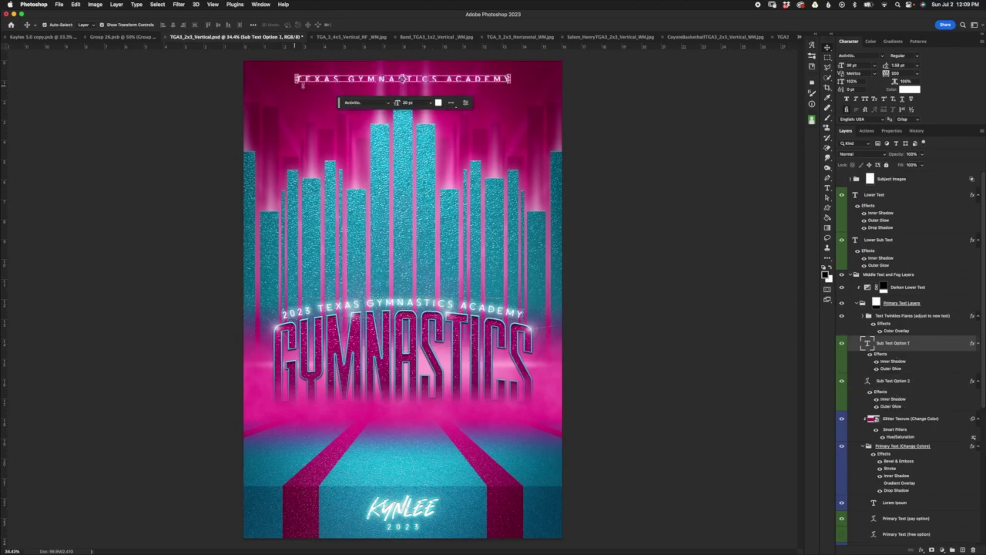
Compare the poster with the curved Sub Text Option 2 line hidden and shown, and select that layer.
{"action": "left_click", "coordinate": [842, 381]}
{"action": "left_click", "coordinate": [842, 380]}
{"action": "left_click", "coordinate": [913, 388]}
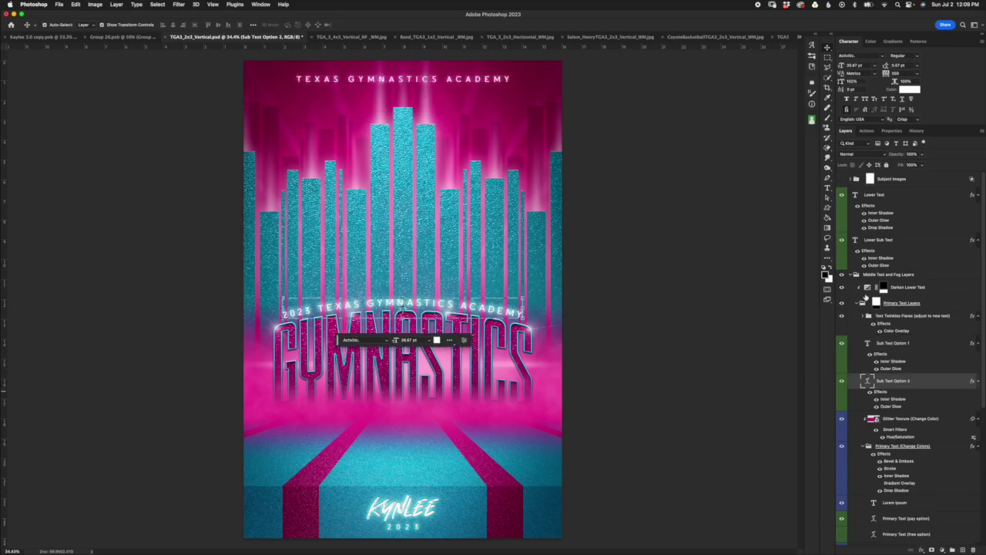
Select Sub Text Option 1, view the upper sub text on the Lady Eagle Basketball sample poster, and return to the gymnastics template.
{"action": "left_click", "coordinate": [908, 368]}
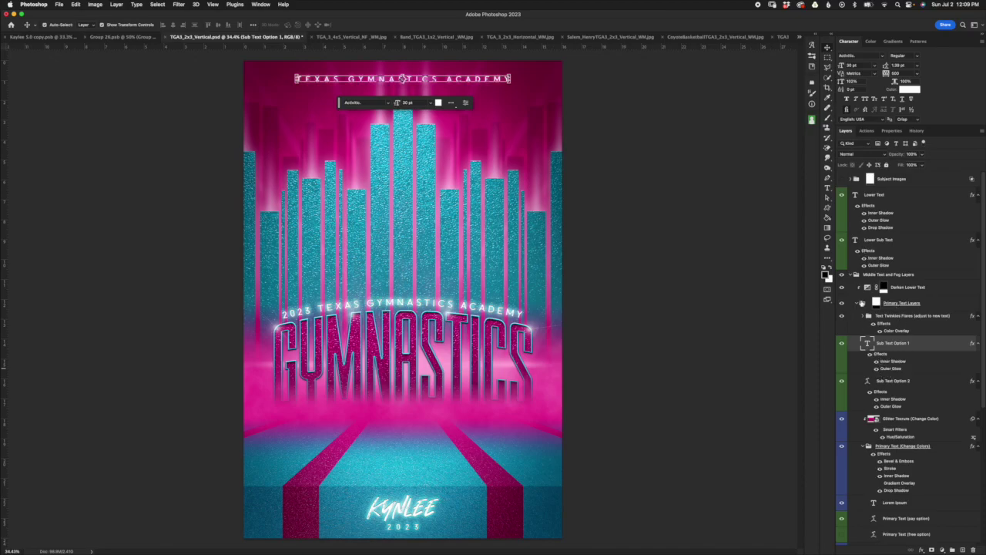
{"action": "left_click", "coordinate": [575, 37]}
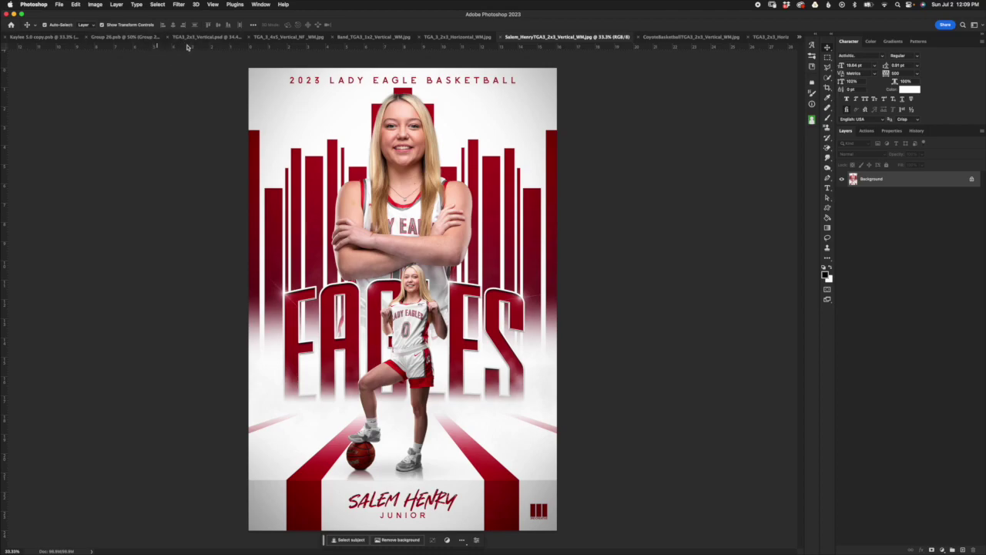
{"action": "left_click", "coordinate": [194, 38]}
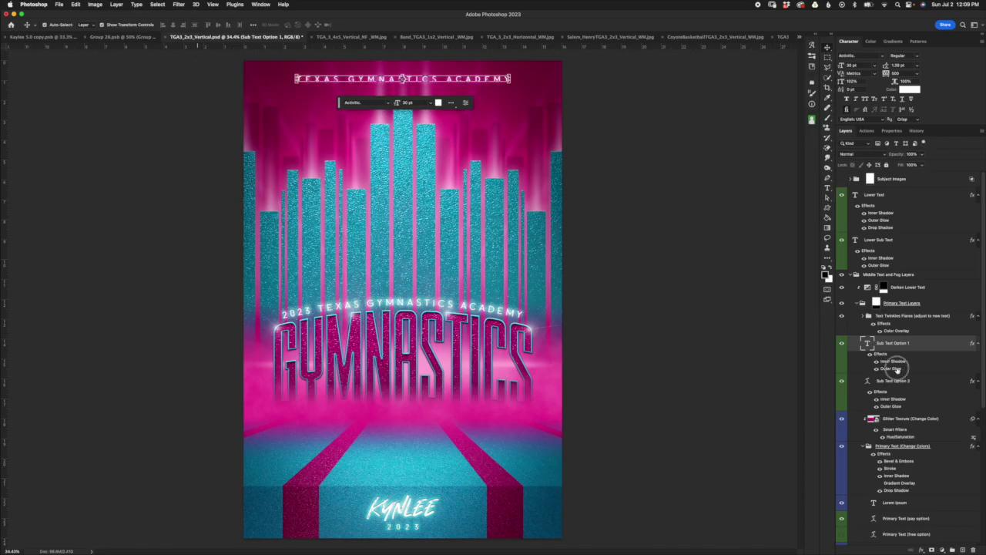
Inspect the Outer Glow settings of Sub Text Option 1 and try a dark red text color, cancelling both dialogs.
{"action": "double_click", "coordinate": [897, 369]}
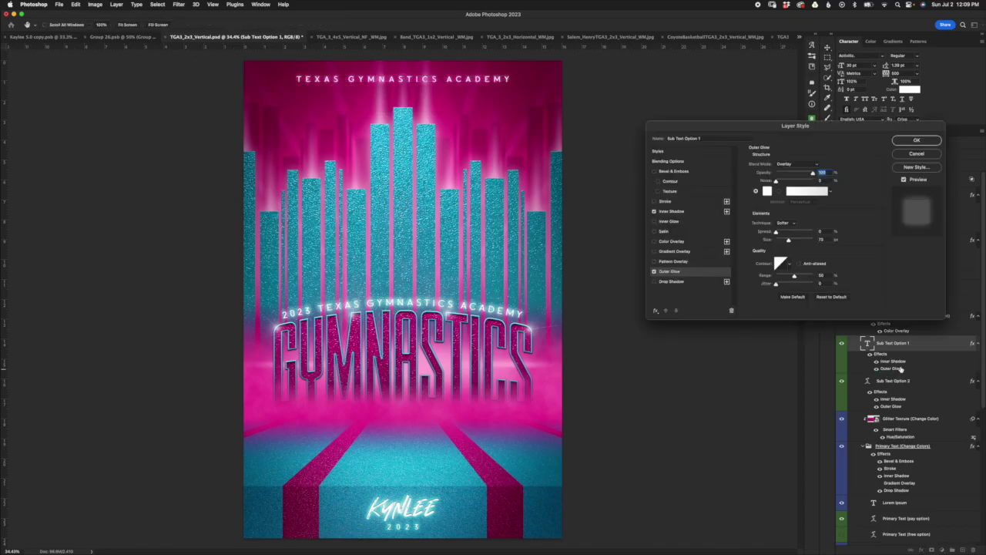
{"action": "left_click", "coordinate": [926, 154]}
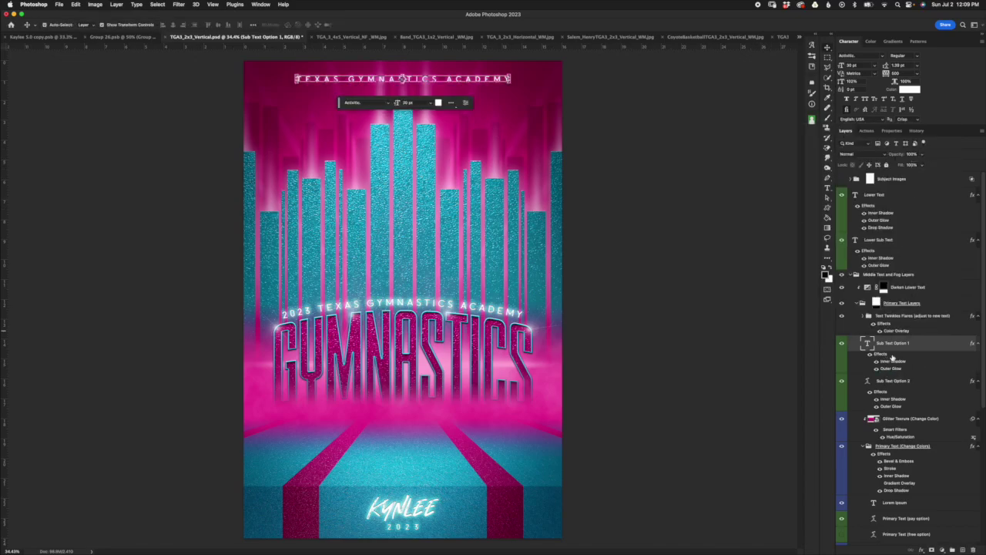
{"action": "left_click", "coordinate": [867, 382]}
{"action": "left_click", "coordinate": [867, 344]}
{"action": "left_click", "coordinate": [909, 91]}
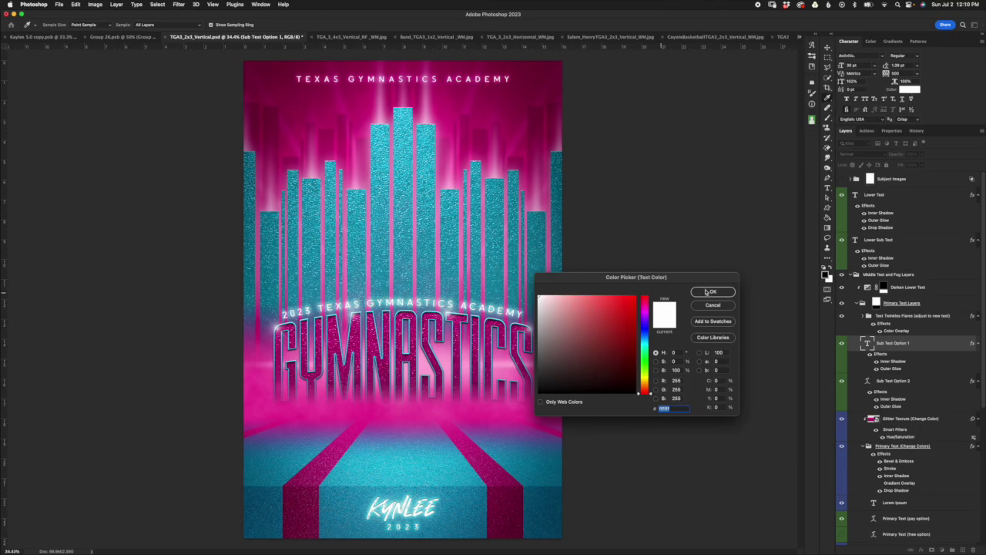
{"action": "left_click", "coordinate": [624, 322]}
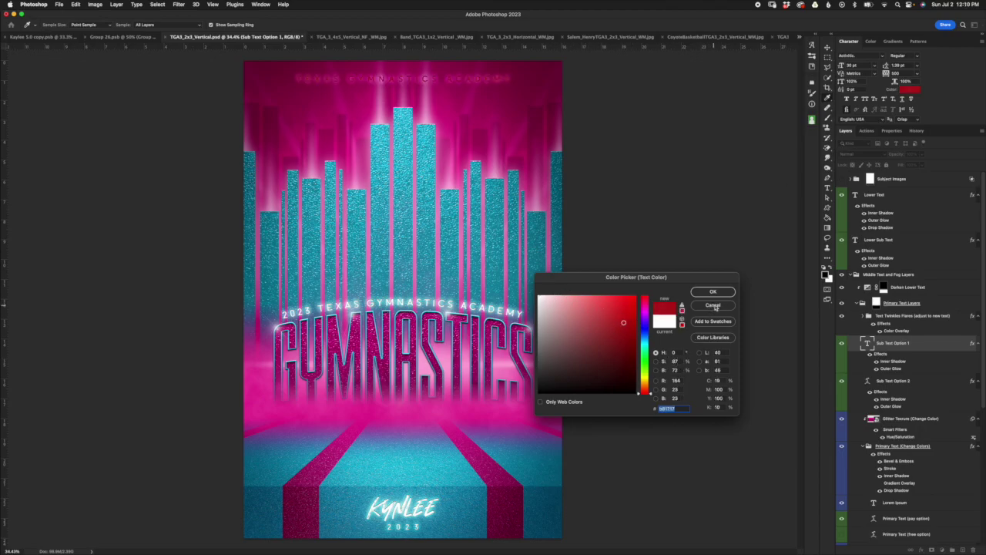
{"action": "left_click", "coordinate": [714, 305]}
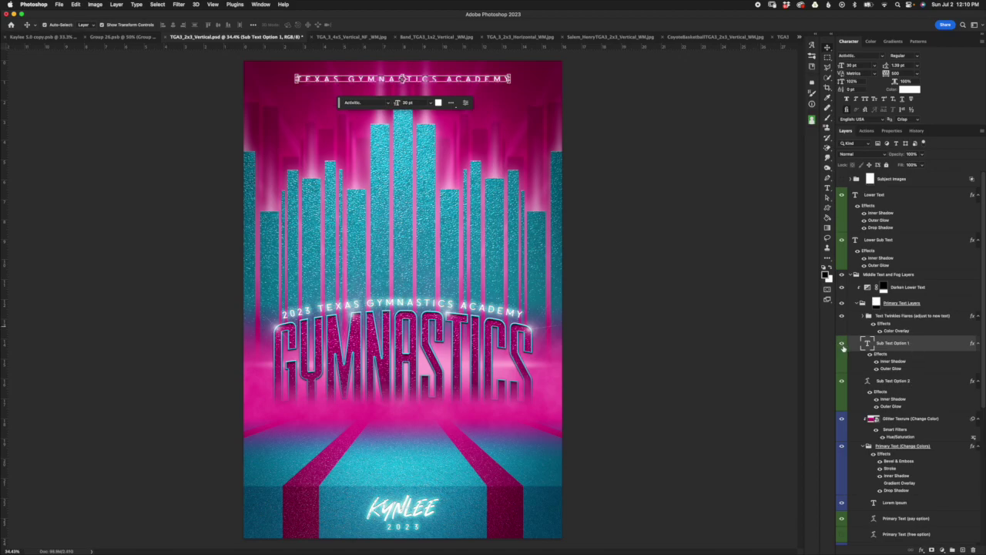
Hide the Sub Text Option 1 layer and select the curved Sub Text Option 2 layer.
{"action": "left_click", "coordinate": [843, 347]}
{"action": "left_click", "coordinate": [894, 381]}
{"action": "scroll", "coordinate": [974, 440], "scroll_direction": "down", "scroll_amount": 2}
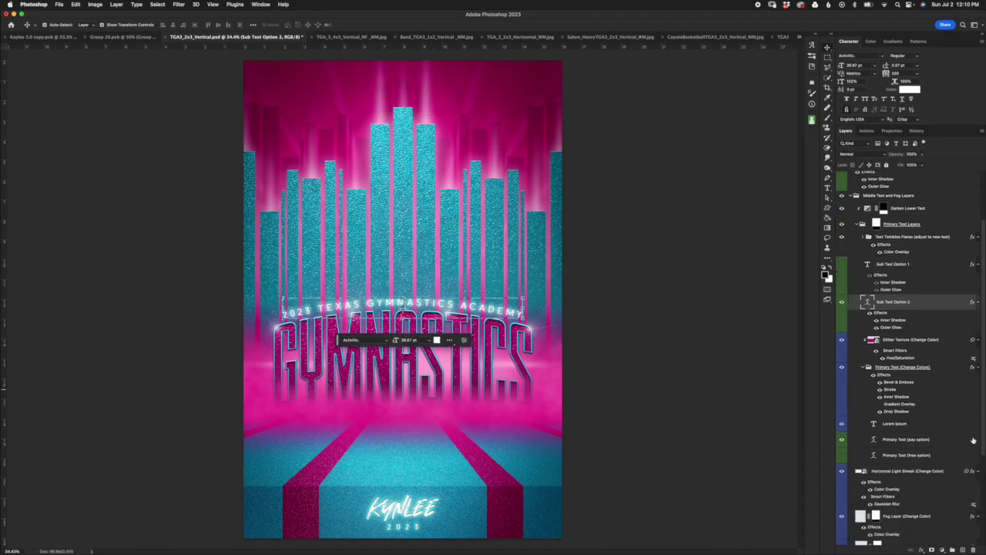
Compare the title with the Glitter Texture hidden and shown, and inspect that layer's Hue/Saturation filter, cancelling the dialog.
{"action": "left_click", "coordinate": [934, 341]}
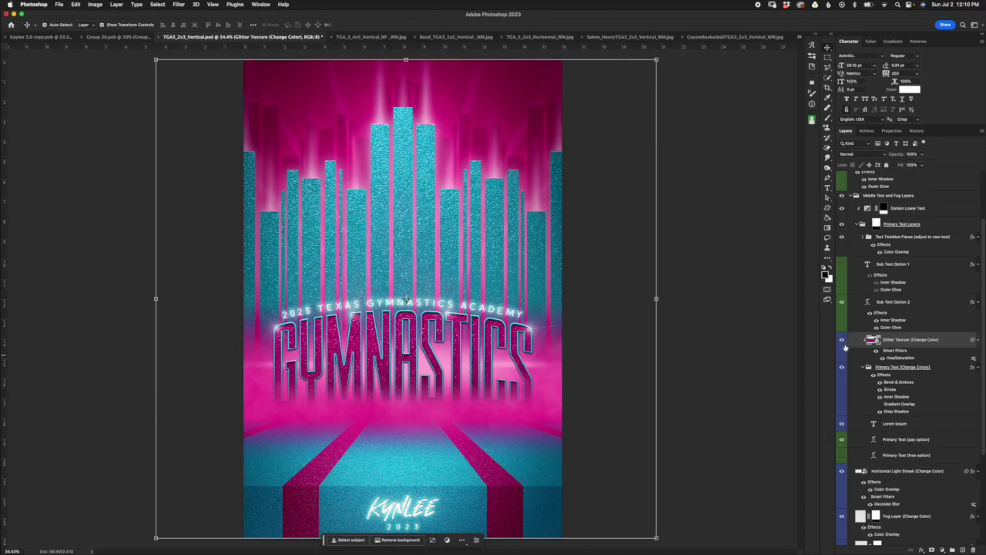
{"action": "left_click", "coordinate": [906, 368]}
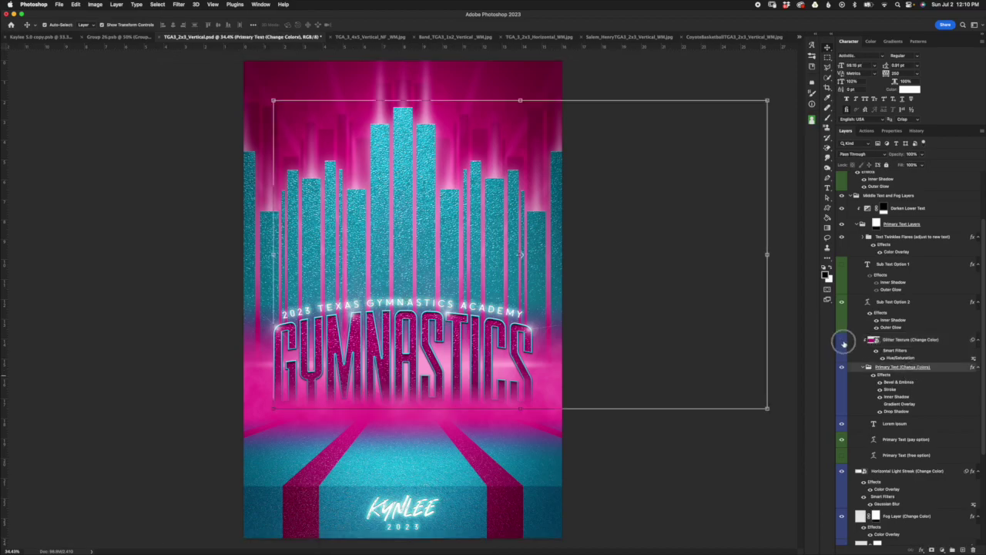
{"action": "left_click", "coordinate": [842, 340]}
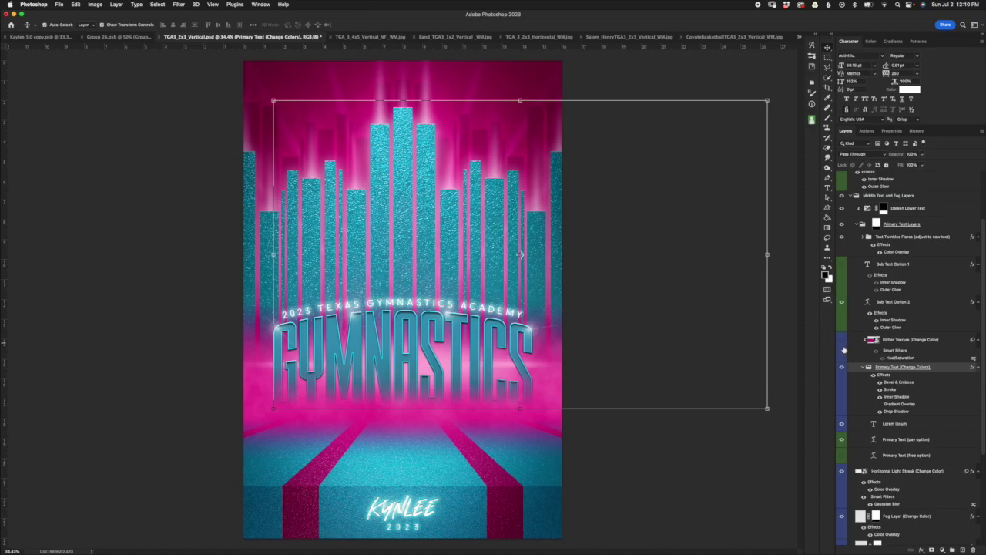
{"action": "left_click", "coordinate": [842, 339]}
{"action": "left_click", "coordinate": [900, 342]}
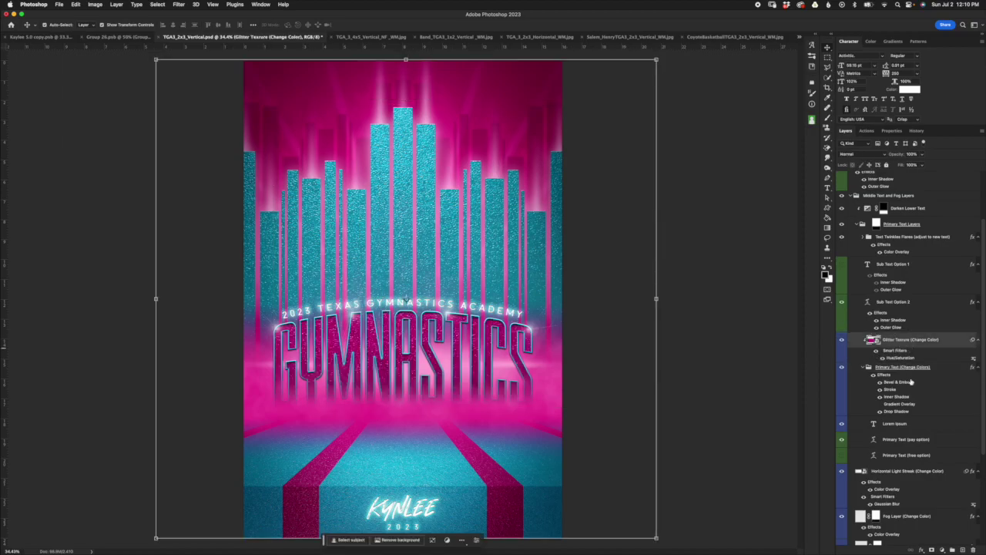
{"action": "double_click", "coordinate": [900, 358]}
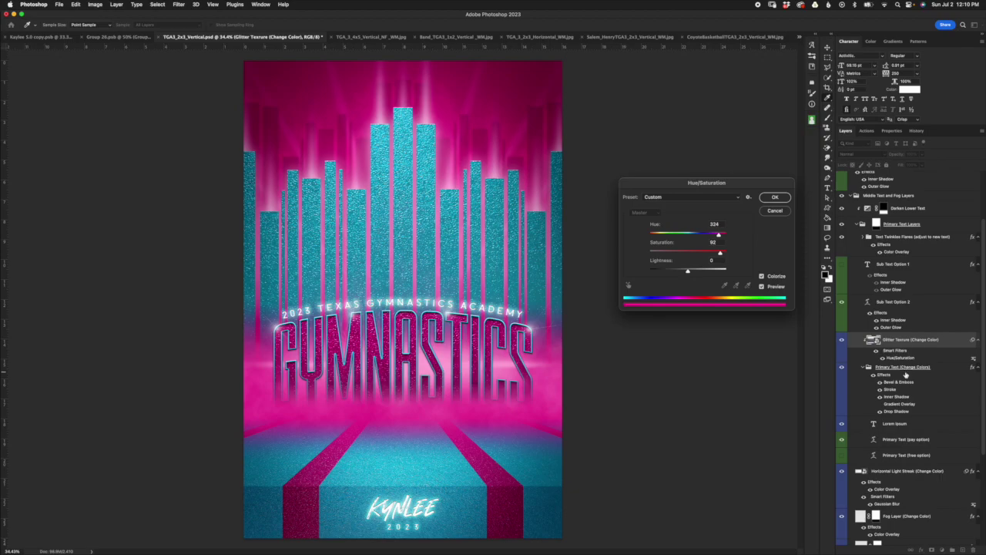
{"action": "left_click", "coordinate": [775, 210]}
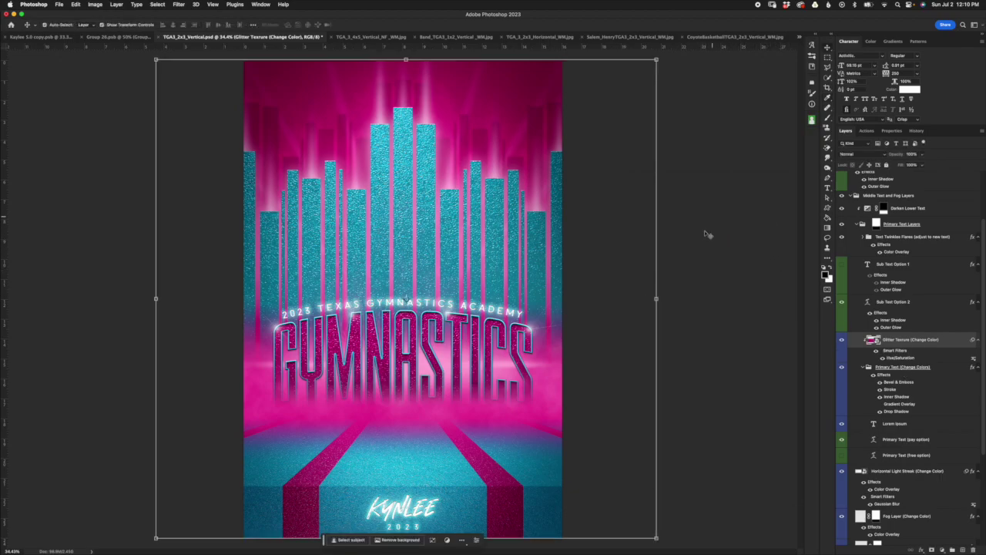
Try the Primary Text group's Gradient Overlay in place of the Glitter Texture, inspecting its gradient colors, and restore the glitter look.
{"action": "left_click", "coordinate": [842, 339]}
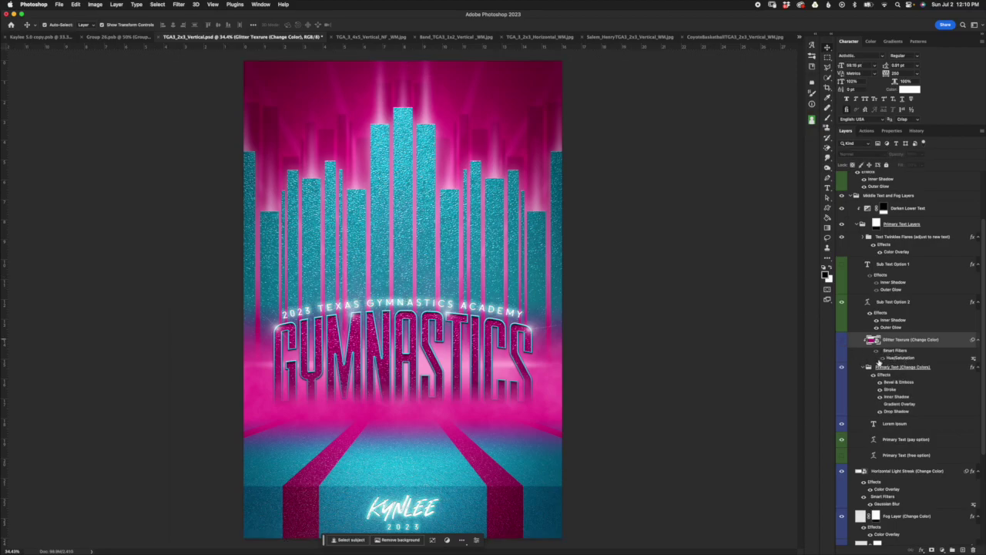
{"action": "left_click", "coordinate": [903, 367]}
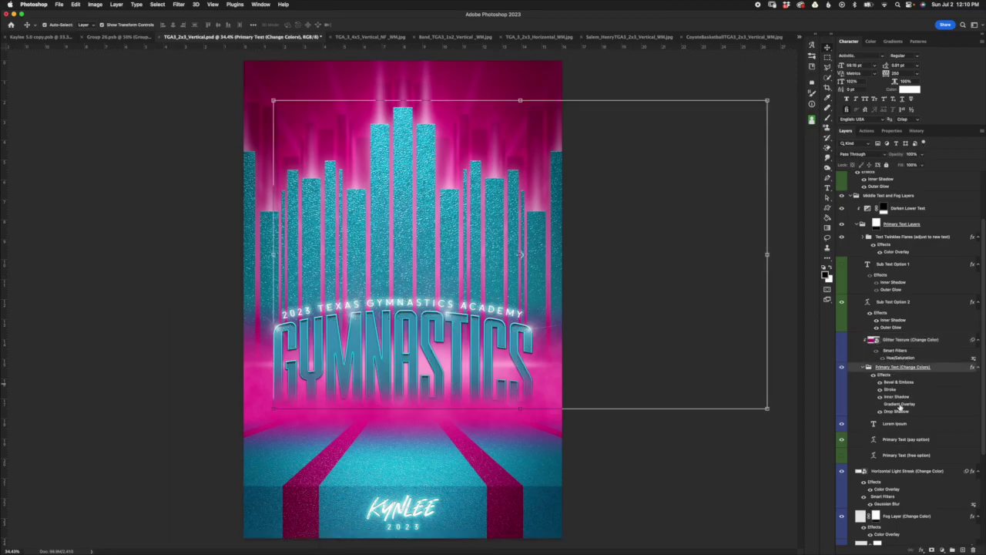
{"action": "left_click", "coordinate": [880, 404]}
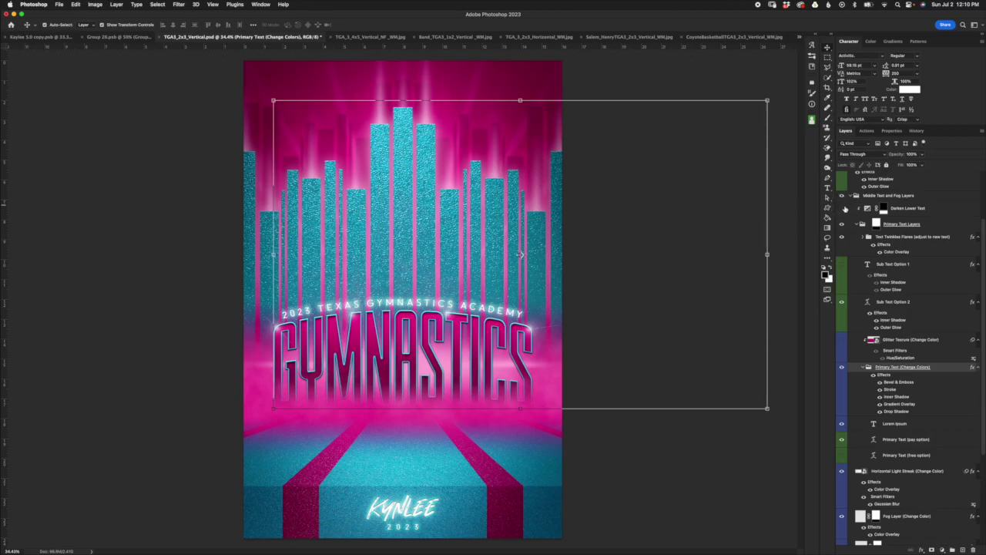
{"action": "double_click", "coordinate": [899, 404]}
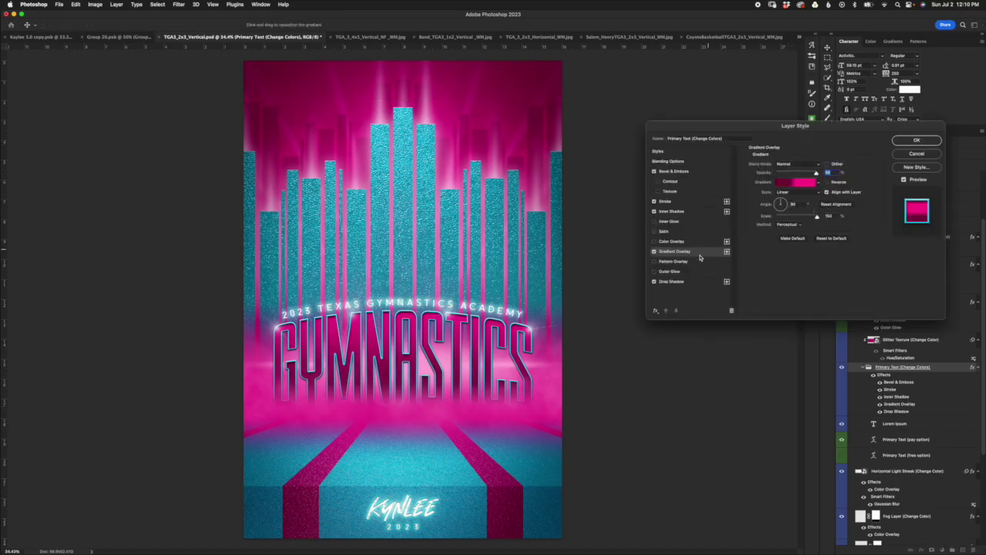
{"action": "left_click", "coordinate": [798, 183]}
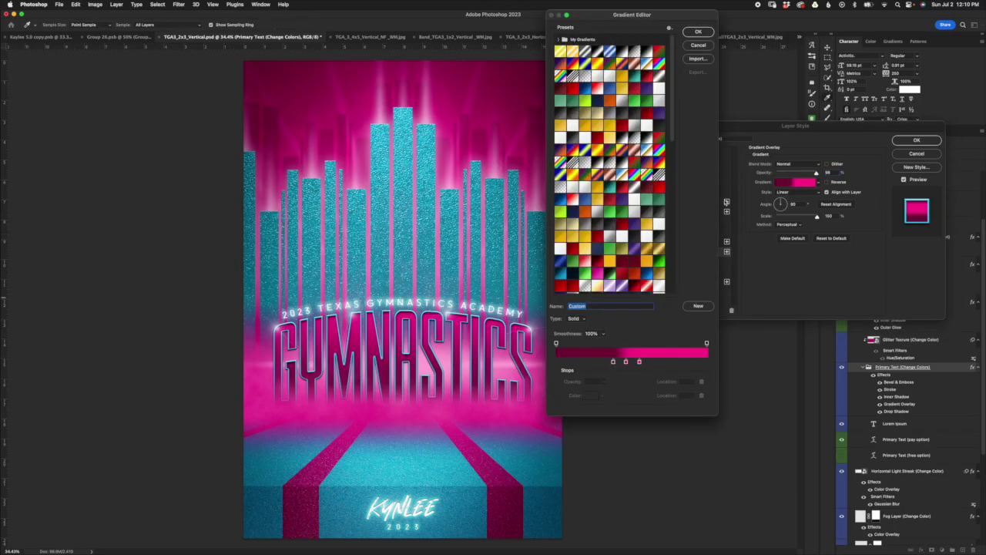
{"action": "left_click", "coordinate": [698, 44]}
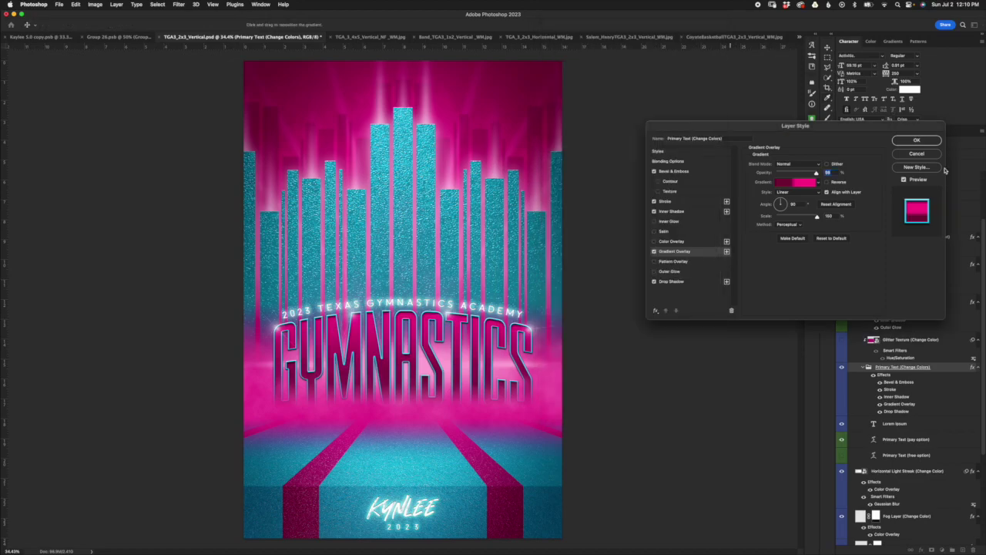
{"action": "left_click", "coordinate": [917, 140]}
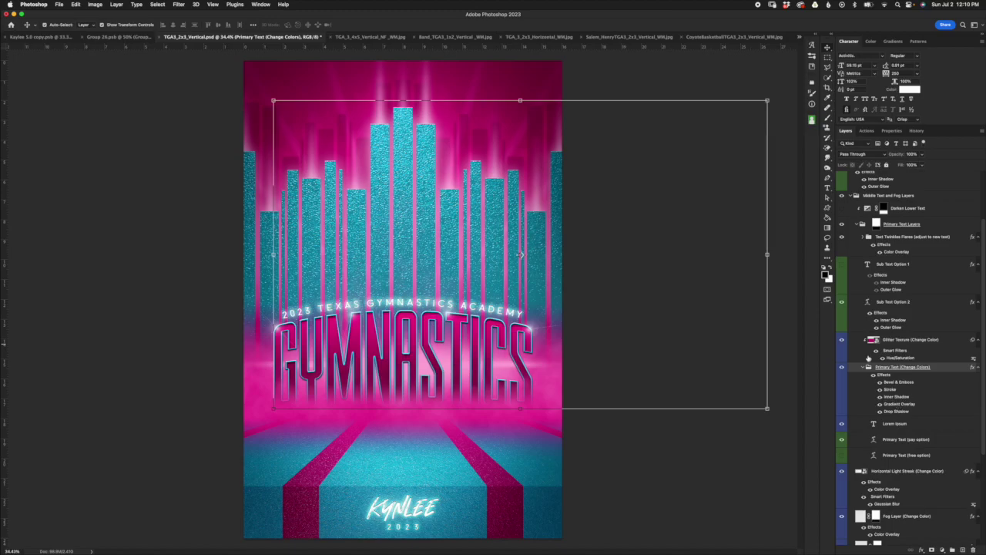
{"action": "left_click", "coordinate": [874, 341]}
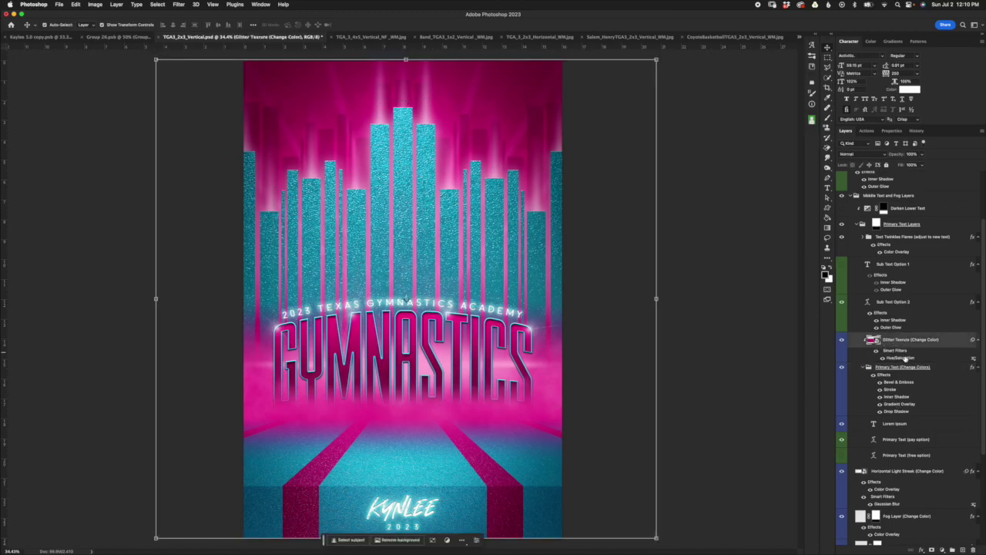
{"action": "left_click", "coordinate": [880, 404]}
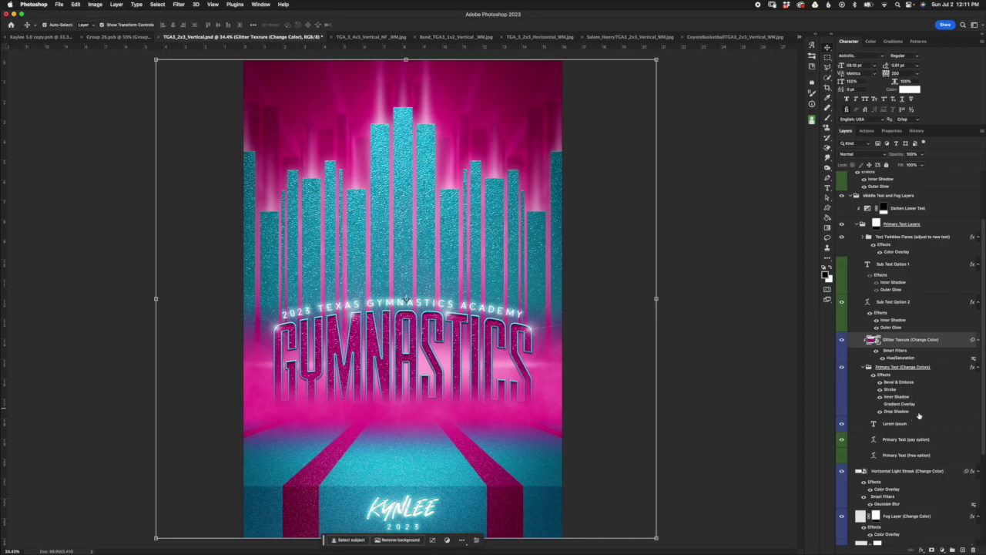
Delete the stray Lorem Ipsum text layer from the Primary Text group.
{"action": "scroll", "coordinate": [918, 416], "scroll_direction": "down", "scroll_amount": 3}
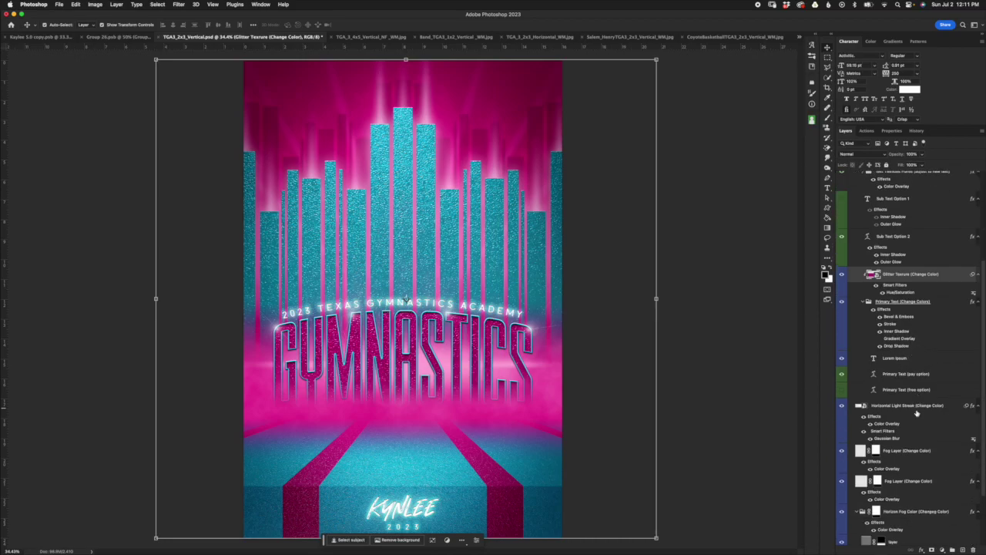
{"action": "left_click", "coordinate": [916, 359]}
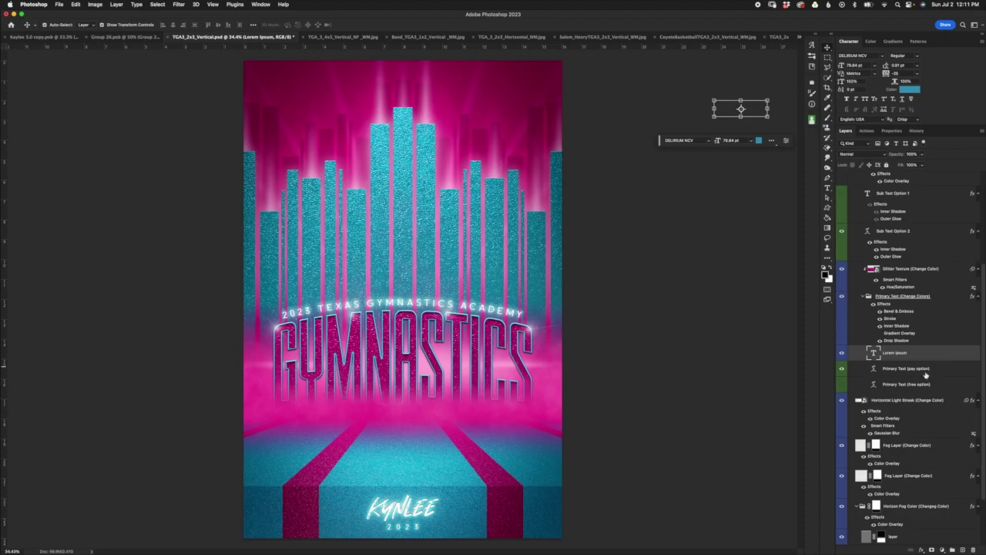
{"action": "key", "text": "BackSpace"}
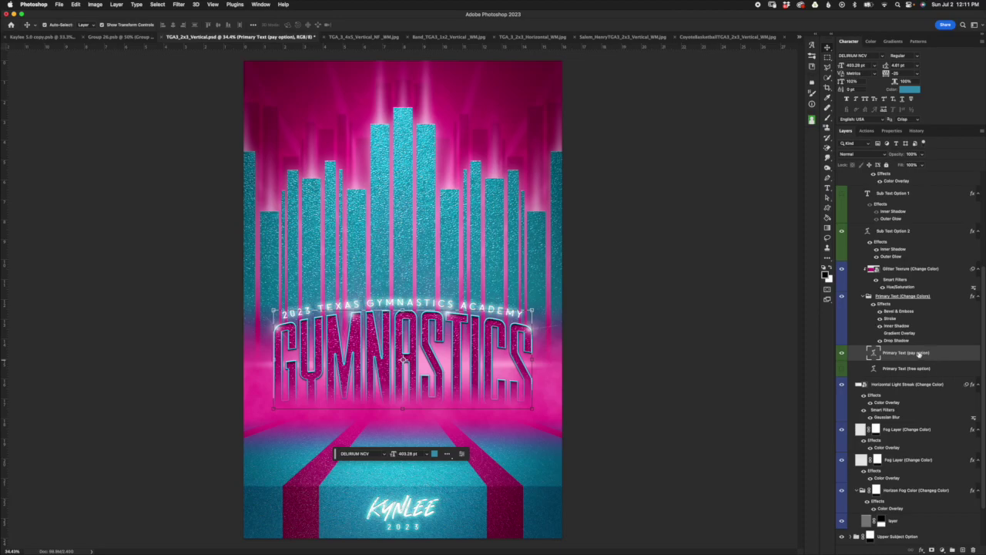
Examine the fonts used by the Primary Text pay option and free option layers, ending on the pay option.
{"action": "left_click", "coordinate": [925, 374]}
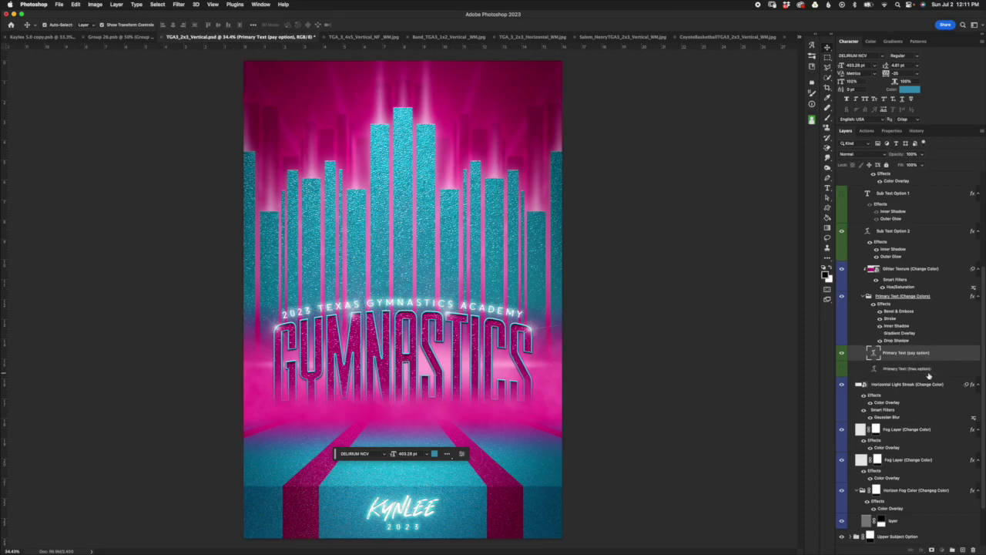
{"action": "left_click", "coordinate": [855, 358]}
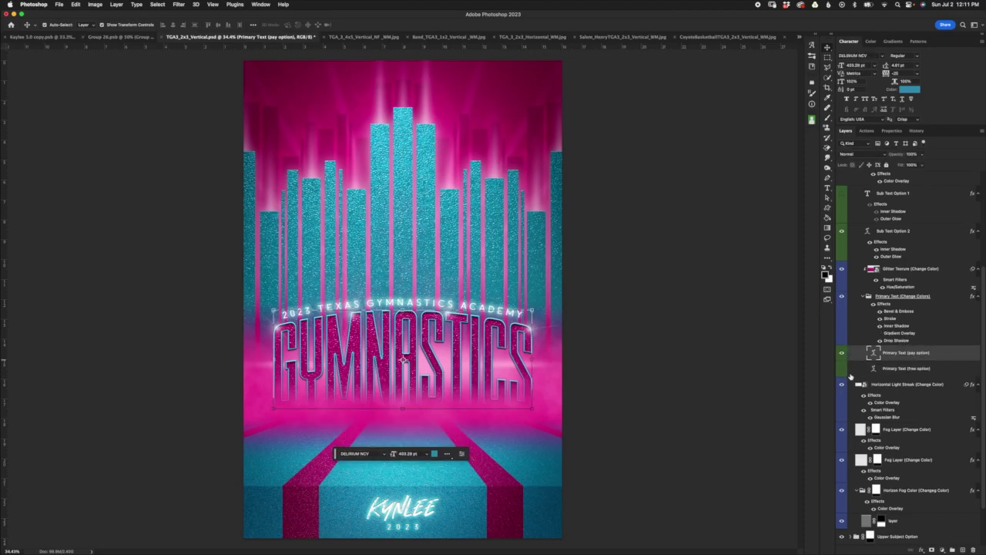
{"action": "left_click", "coordinate": [910, 369]}
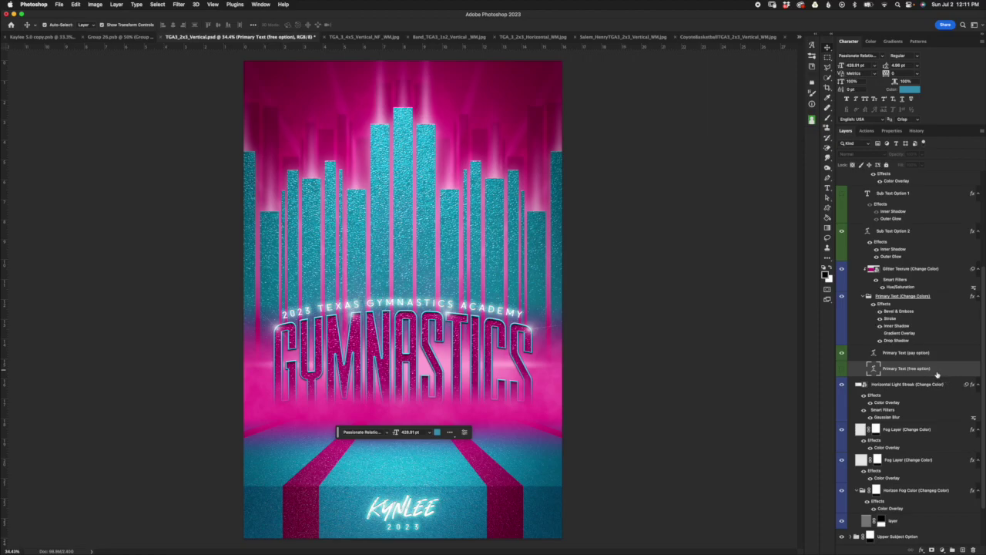
{"action": "left_click", "coordinate": [946, 358]}
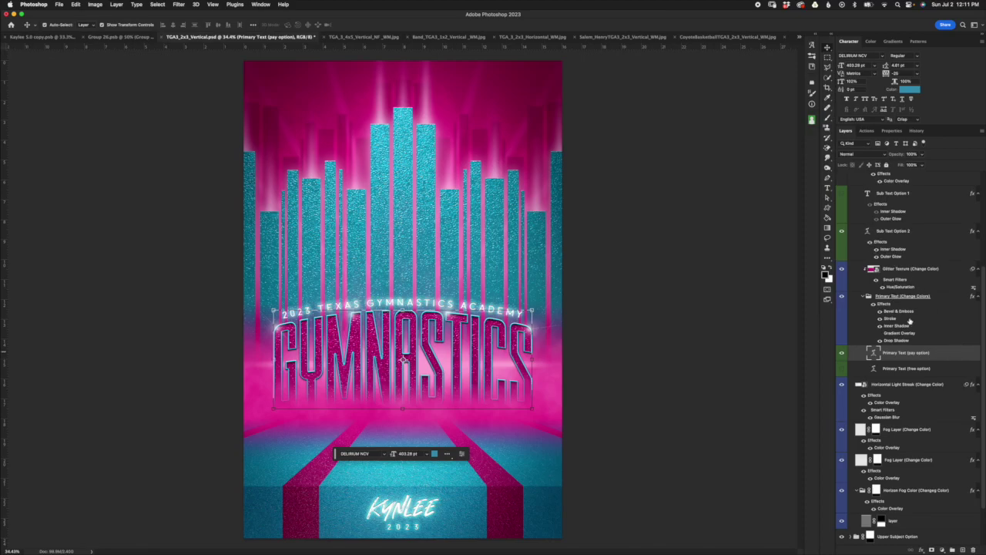
{"action": "left_click", "coordinate": [874, 56]}
Compare the GYMNASTICS title in the free option and pay option versions, leaving the pay option visible and the free option hidden.
{"action": "left_click", "coordinate": [842, 353]}
{"action": "left_click", "coordinate": [842, 368]}
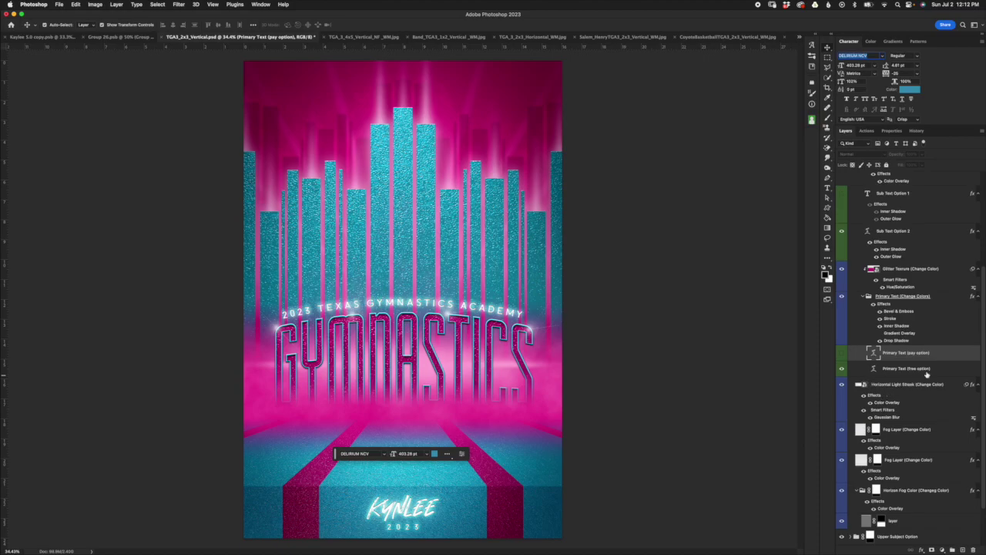
{"action": "left_click", "coordinate": [929, 373]}
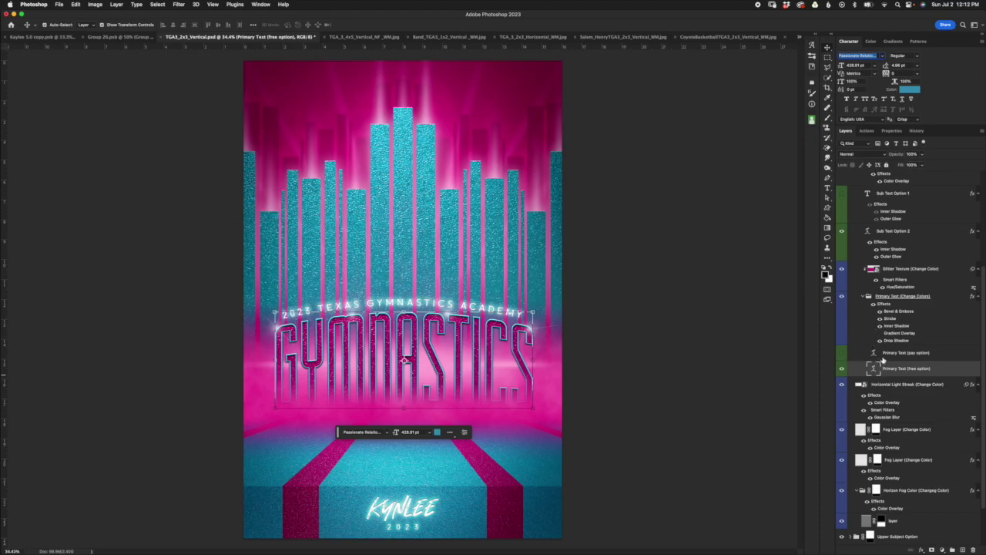
{"action": "left_click", "coordinate": [843, 370]}
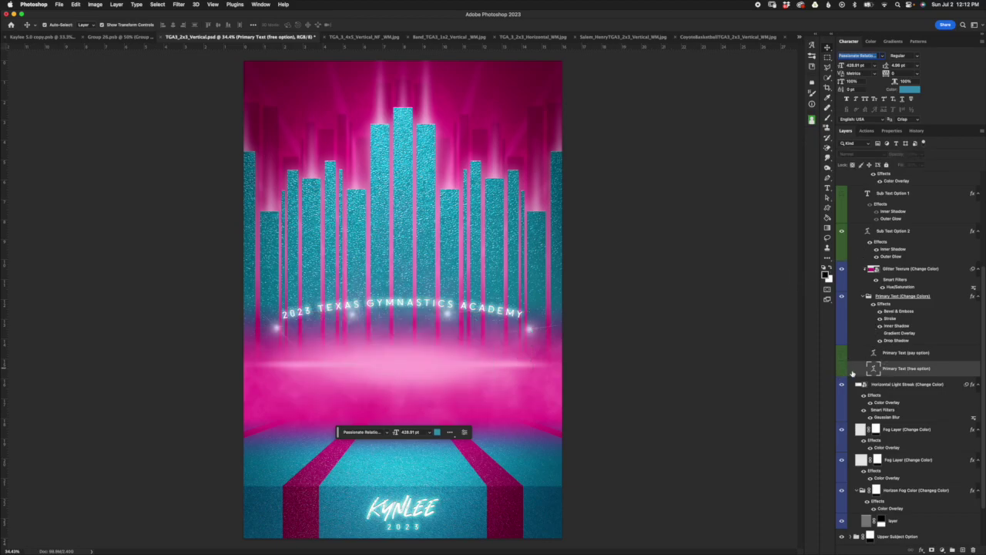
{"action": "left_click", "coordinate": [875, 352]}
{"action": "left_click", "coordinate": [842, 353]}
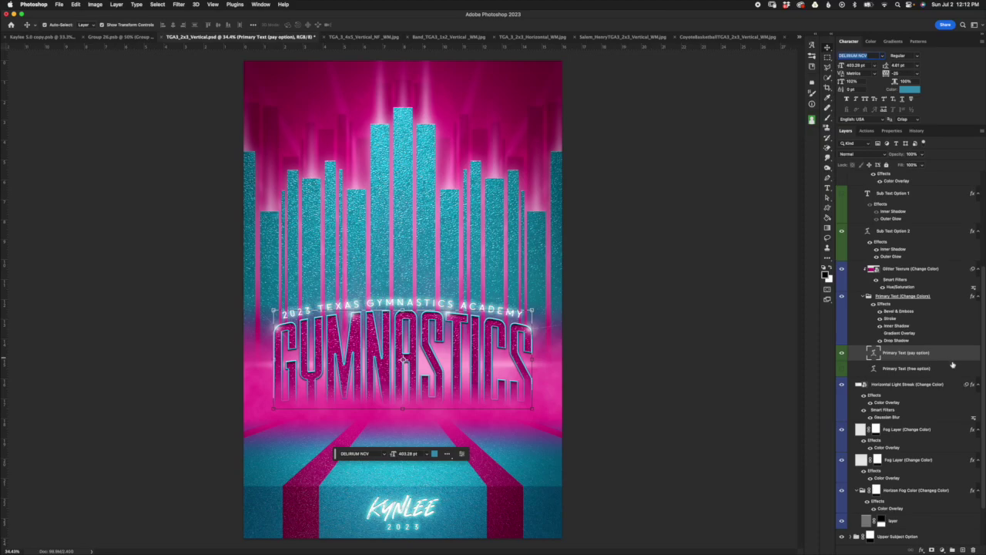
{"action": "left_click", "coordinate": [842, 354]}
{"action": "left_click", "coordinate": [843, 355]}
Open the pay option title for text editing and try its Warp Text style set to None.
{"action": "double_click", "coordinate": [874, 354]}
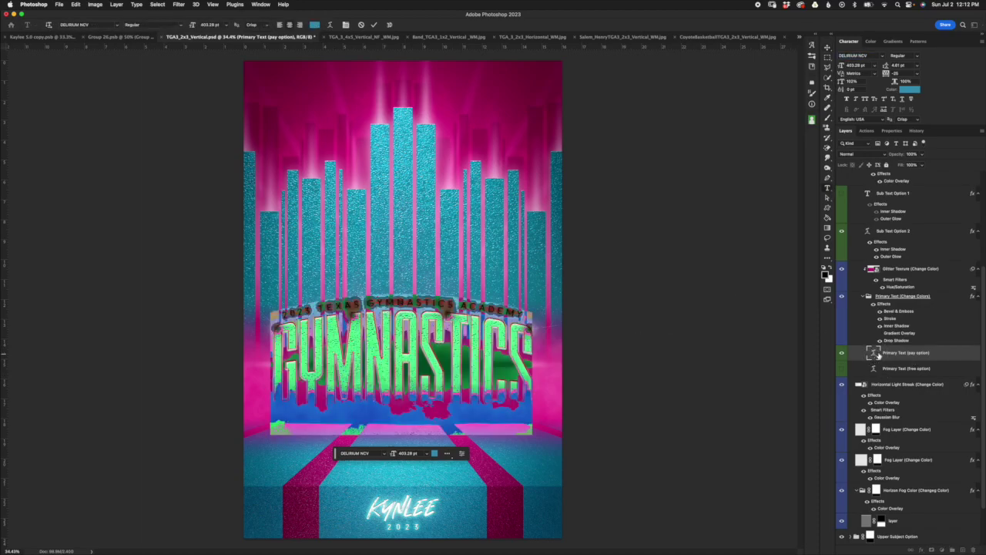
{"action": "left_click", "coordinate": [331, 24]}
{"action": "left_click", "coordinate": [495, 74]}
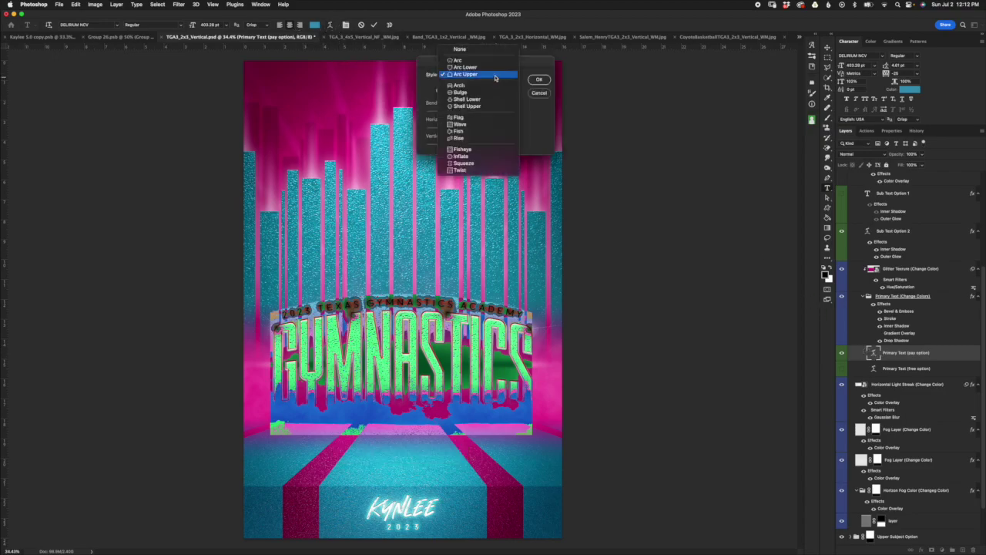
{"action": "left_click", "coordinate": [497, 75]}
{"action": "left_click", "coordinate": [501, 75]}
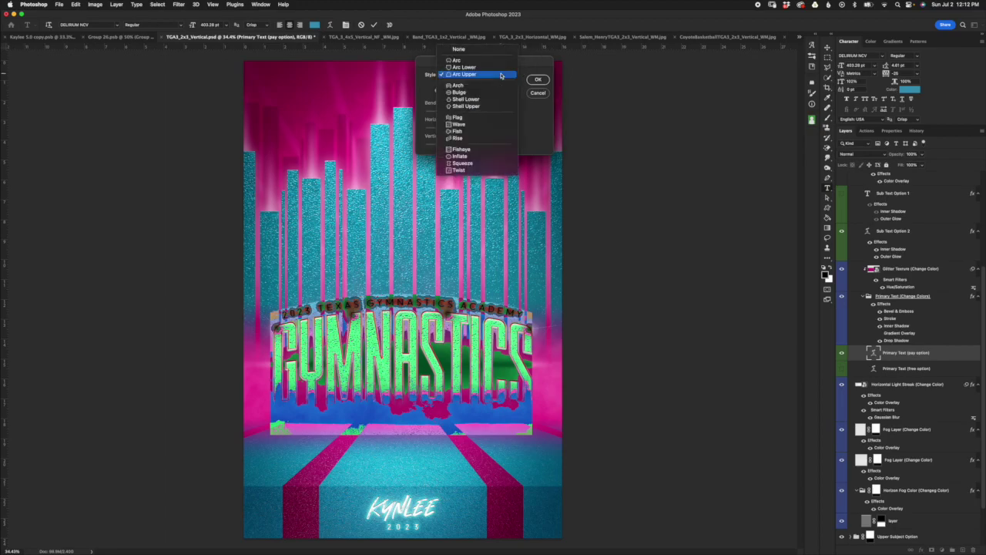
{"action": "left_click", "coordinate": [497, 52]}
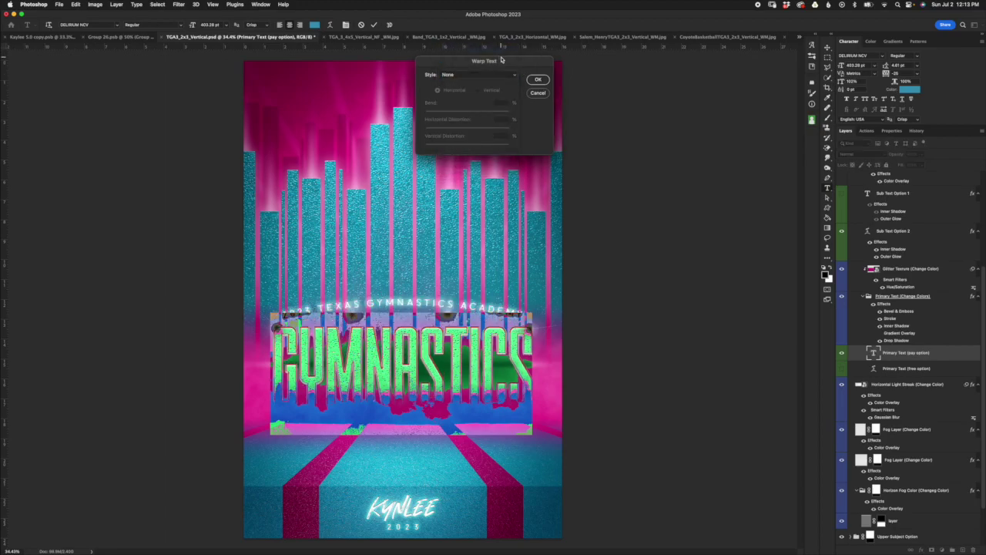
Try the Arc Upper warp on the GYMNASTICS title with a +19% bend, and cancel the warp dialog.
{"action": "left_click", "coordinate": [517, 75]}
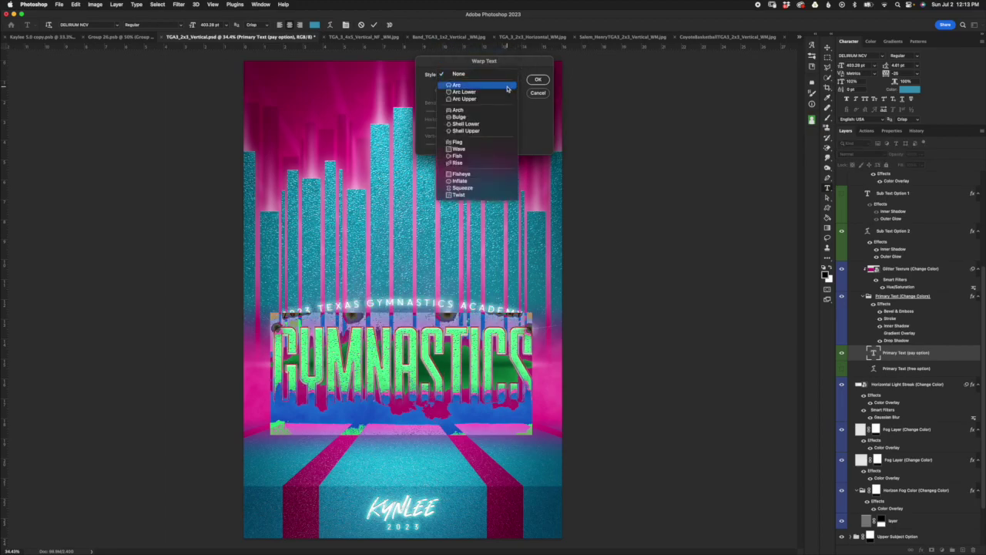
{"action": "left_click", "coordinate": [505, 98]}
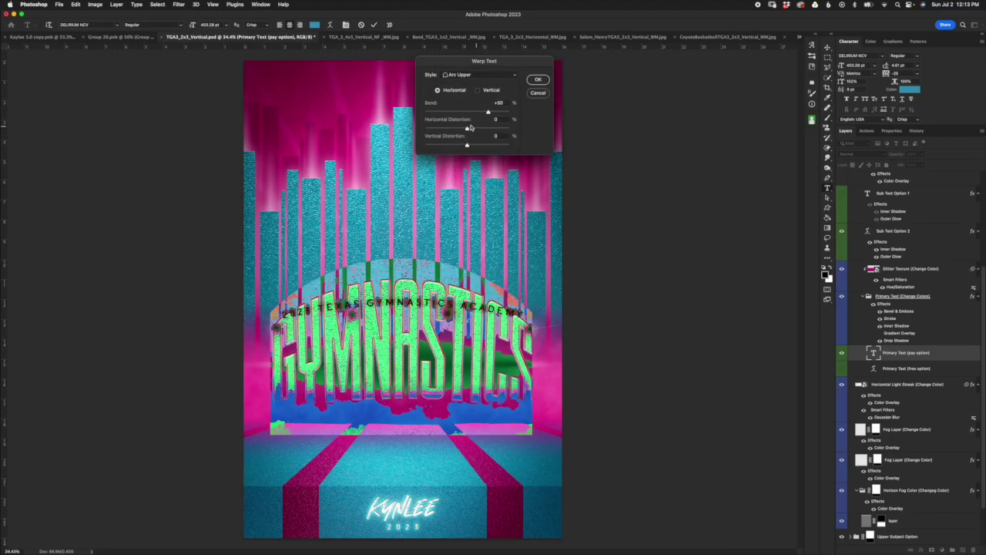
{"action": "left_click_drag", "start_coordinate": [487, 112], "coordinate": [475, 113]}
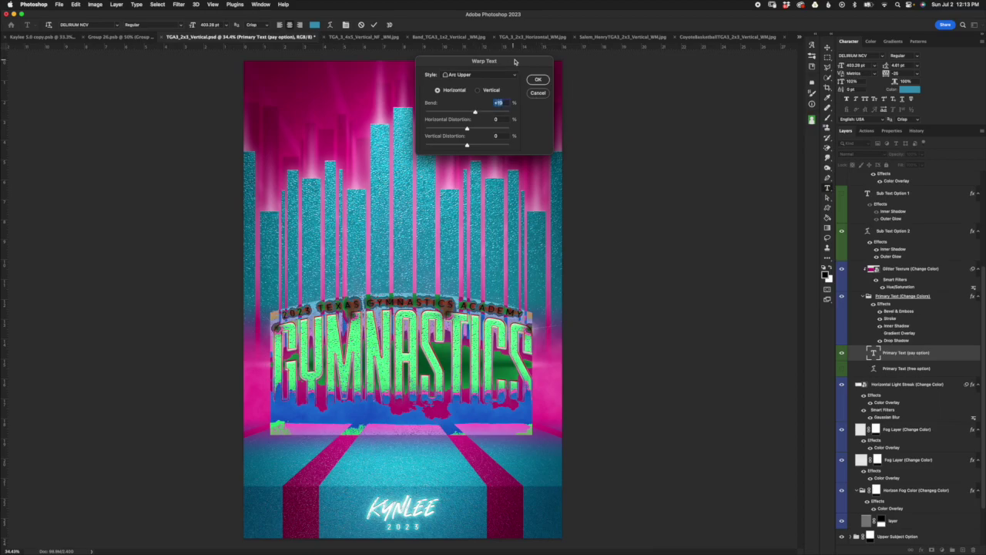
{"action": "left_click_drag", "start_coordinate": [517, 62], "coordinate": [558, 66]}
{"action": "left_click", "coordinate": [580, 97]}
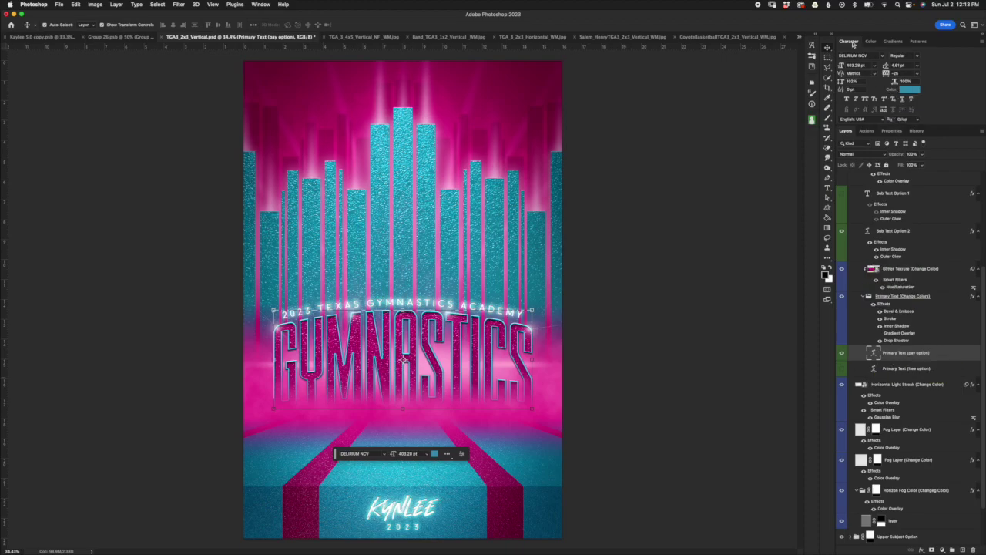
Try a taller vertical scale on the GYMNASTICS pay option title, and restore its original height.
{"action": "left_click", "coordinate": [852, 81]}
{"action": "mouse_move", "coordinate": [842, 82]}
{"action": "left_mouse_down"}
{"action": "mouse_move", "coordinate": [857, 80]}
{"action": "mouse_move", "coordinate": [845, 86]}
{"action": "left_mouse_up"}
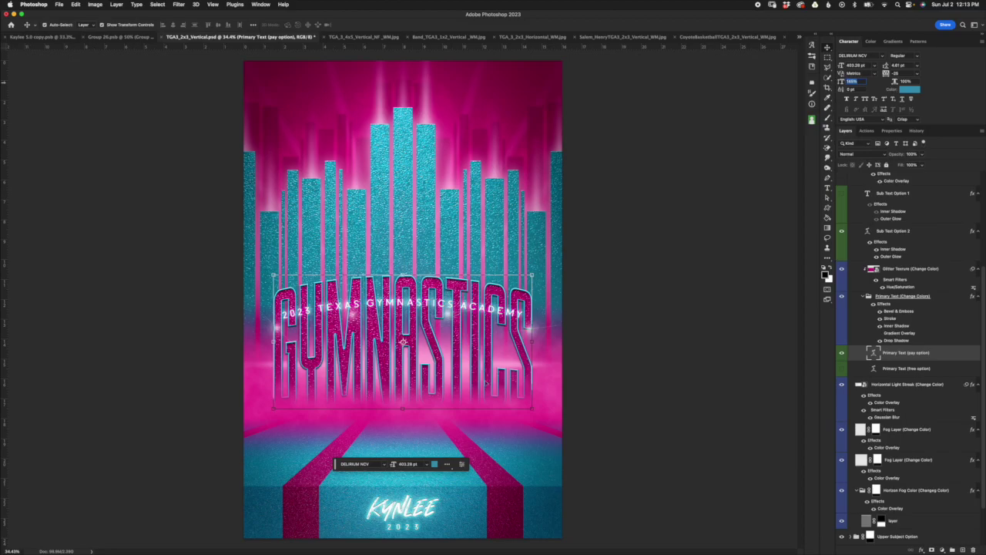
{"action": "type", "text": "100"}
{"action": "key", "text": "Return"}
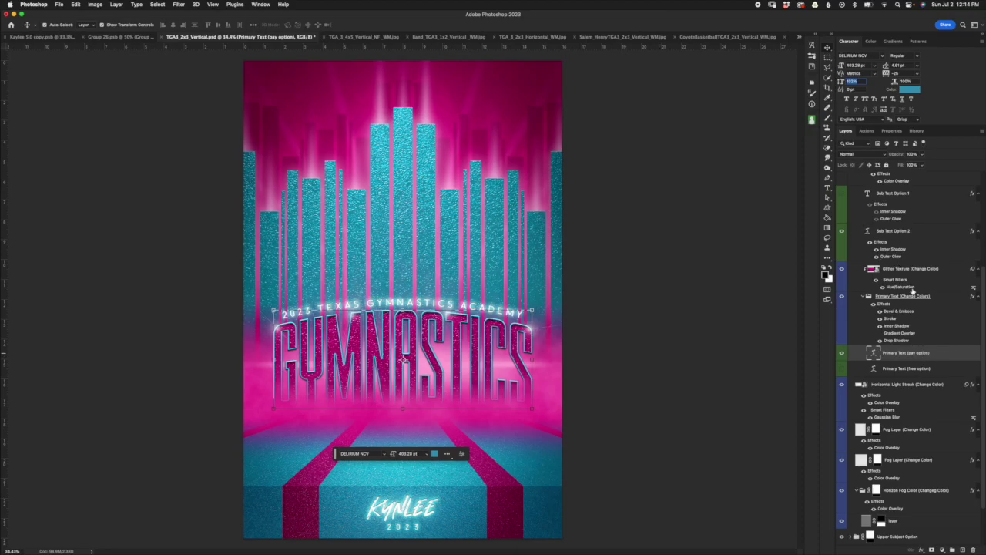
Hide and reshow the Horizontal Light Streak layer to compare the glow behind the title.
{"action": "left_click", "coordinate": [925, 385]}
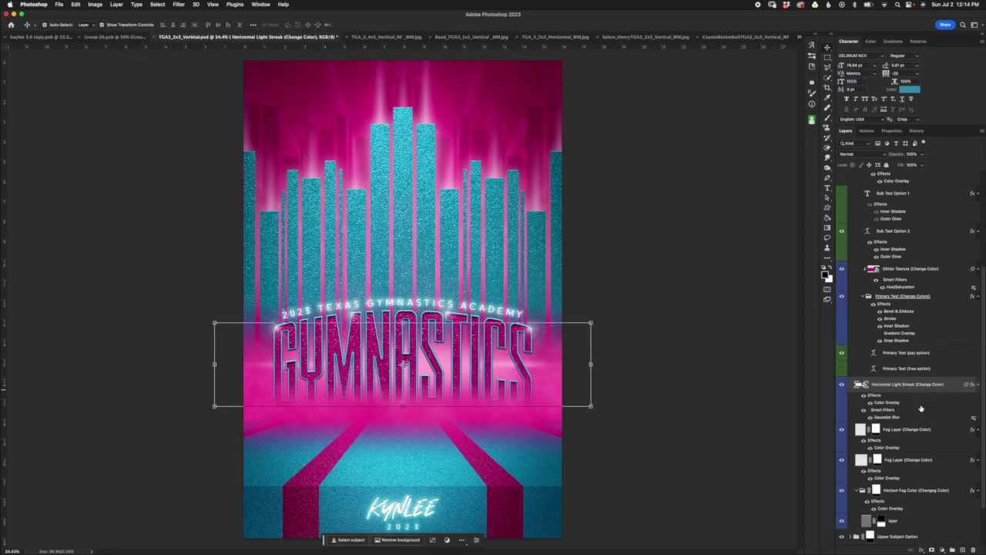
{"action": "left_click", "coordinate": [841, 384]}
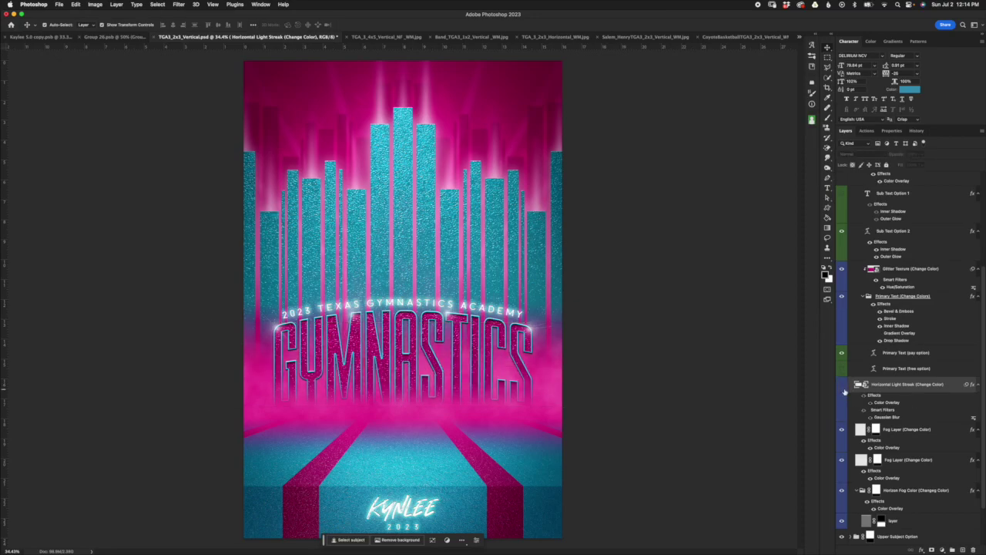
{"action": "left_click", "coordinate": [842, 384]}
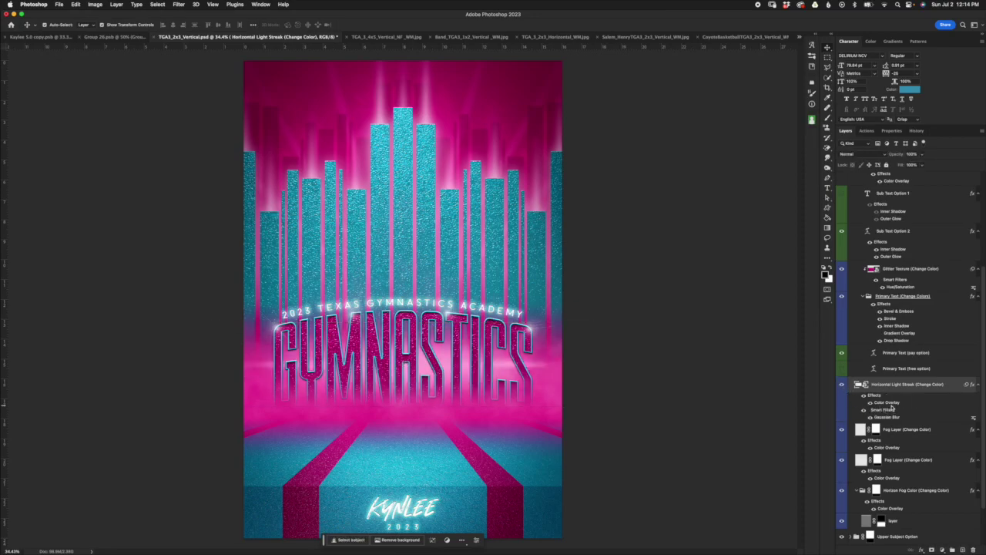
Try a lighter pink Color Overlay on the Horizontal Light Streak layer, and cancel the color and layer style changes.
{"action": "double_click", "coordinate": [888, 403]}
{"action": "left_click", "coordinate": [828, 165]}
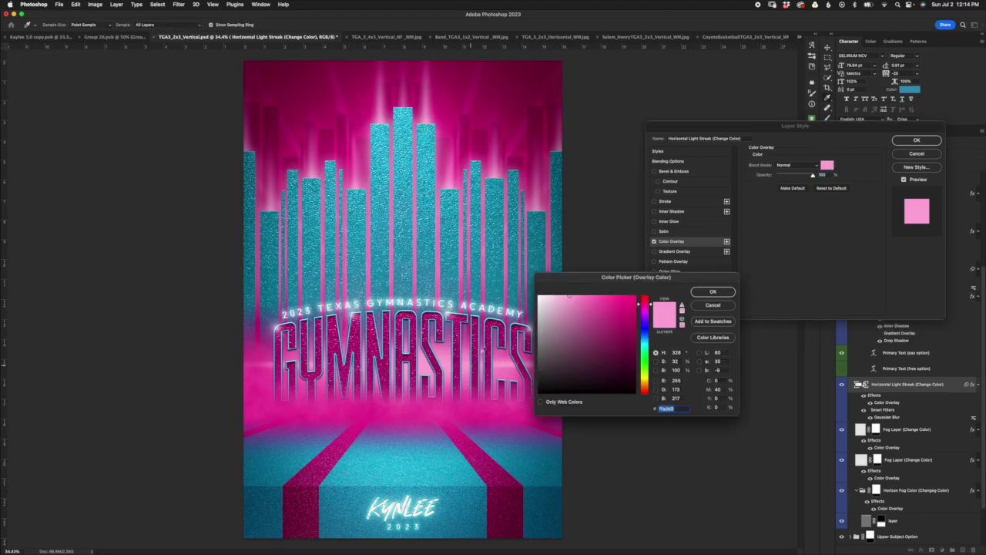
{"action": "mouse_move", "coordinate": [583, 297]}
{"action": "left_mouse_down"}
{"action": "mouse_move", "coordinate": [610, 298]}
{"action": "mouse_move", "coordinate": [550, 298]}
{"action": "left_mouse_up"}
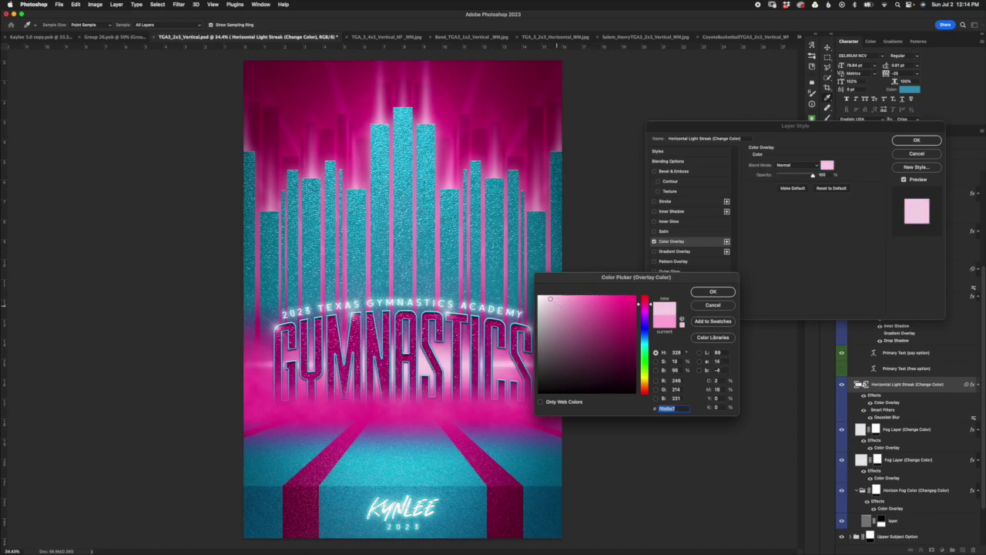
{"action": "left_click", "coordinate": [729, 304]}
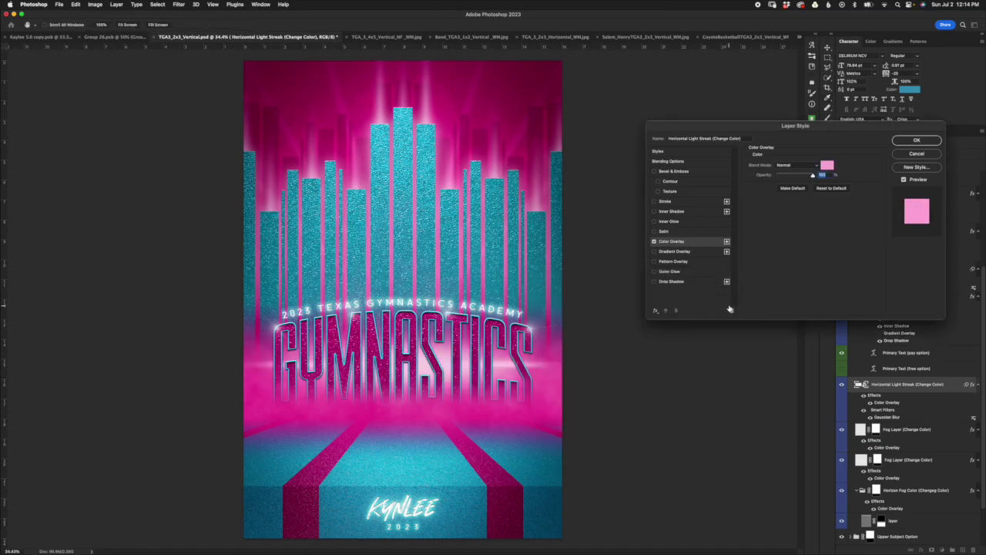
{"action": "left_click", "coordinate": [927, 154]}
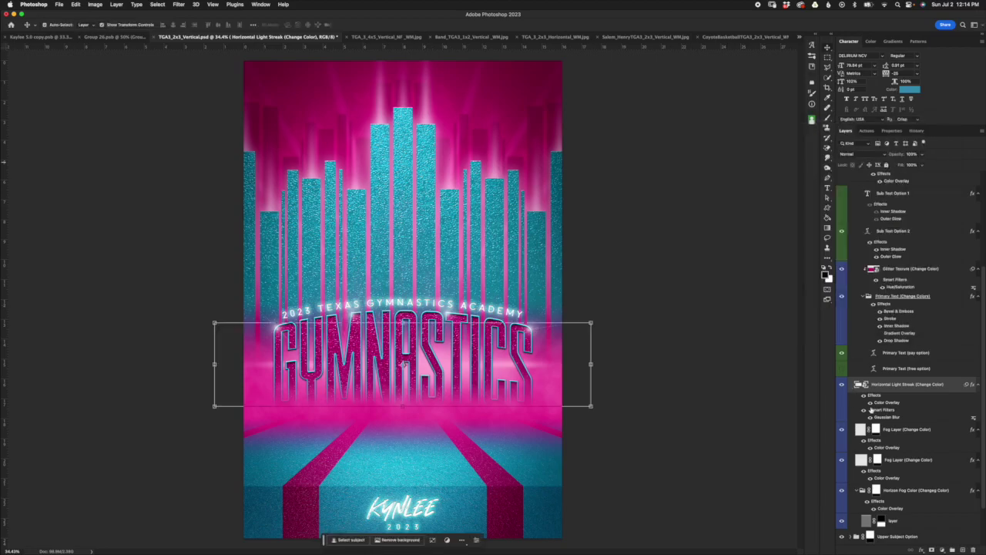
Toggle the visibility of each of the two Fog Layer (Change Color) layers to compare their effect, leaving both visible.
{"action": "left_click", "coordinate": [910, 433]}
{"action": "left_click", "coordinate": [840, 430]}
{"action": "left_click", "coordinate": [840, 430]}
{"action": "left_click", "coordinate": [840, 430]}
{"action": "left_click", "coordinate": [840, 430]}
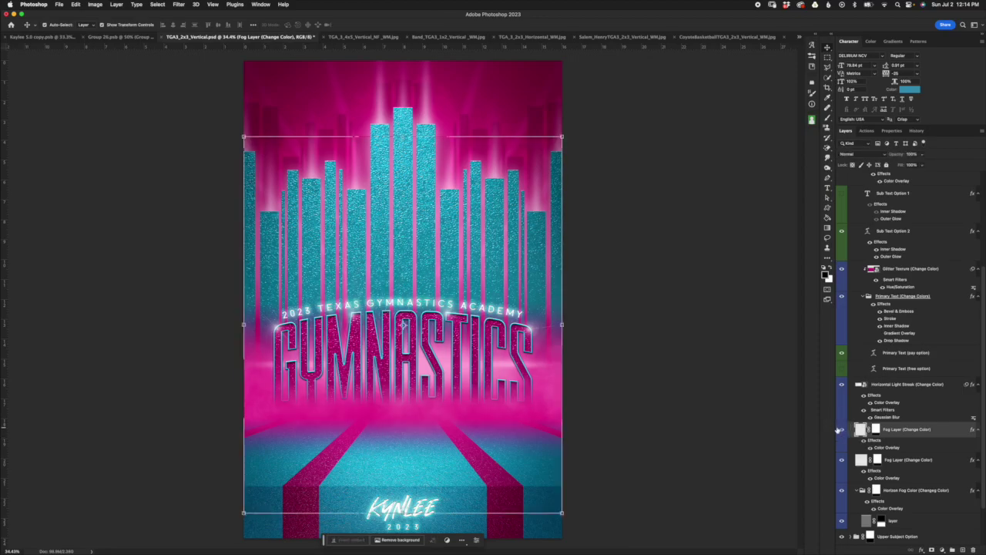
{"action": "left_click", "coordinate": [861, 462]}
{"action": "left_click", "coordinate": [841, 461]}
{"action": "left_click", "coordinate": [842, 461]}
{"action": "left_click", "coordinate": [842, 461]}
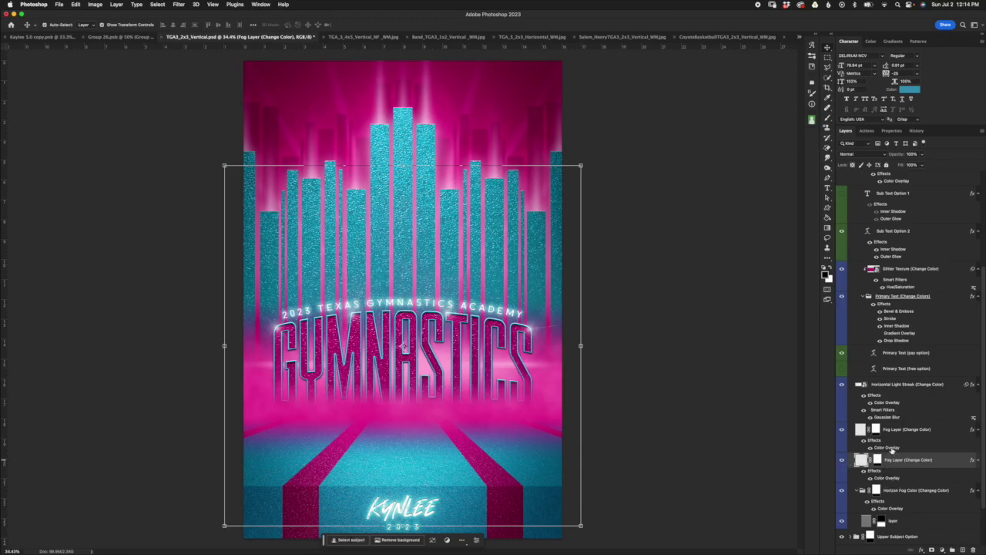
Inspect the Color Overlay settings of both Fog Layer (Change Color) layers without changing them.
{"action": "double_click", "coordinate": [889, 448]}
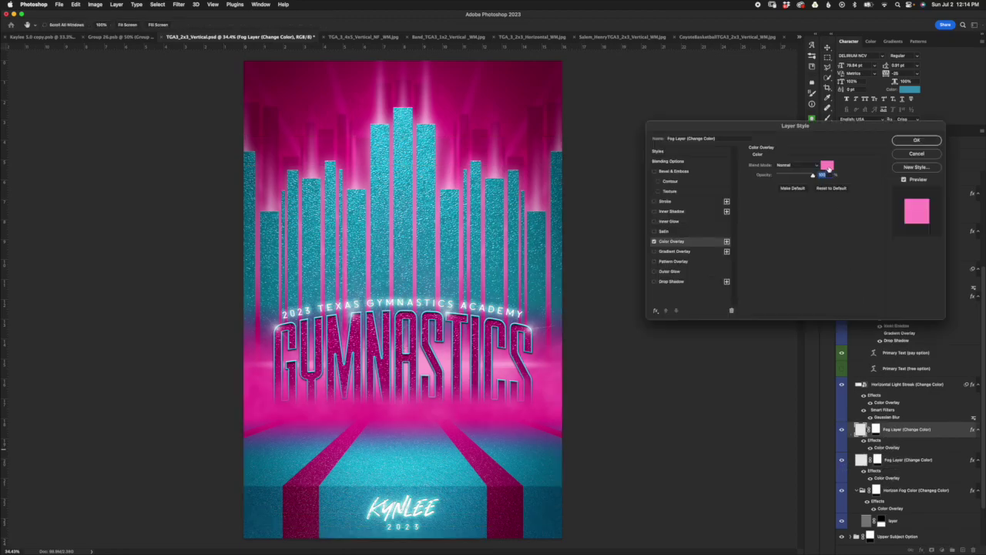
{"action": "left_click", "coordinate": [916, 154]}
{"action": "double_click", "coordinate": [887, 477]}
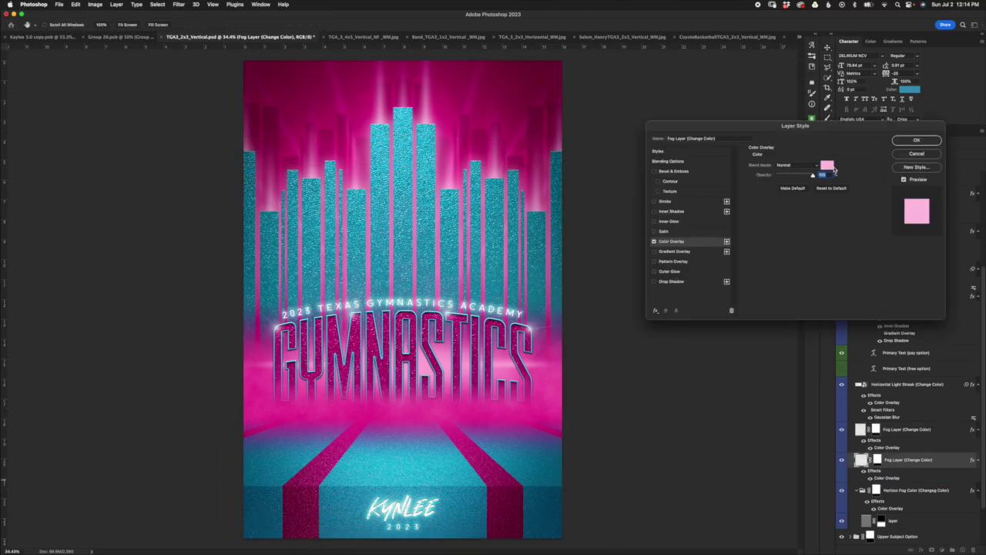
{"action": "left_click", "coordinate": [916, 154]}
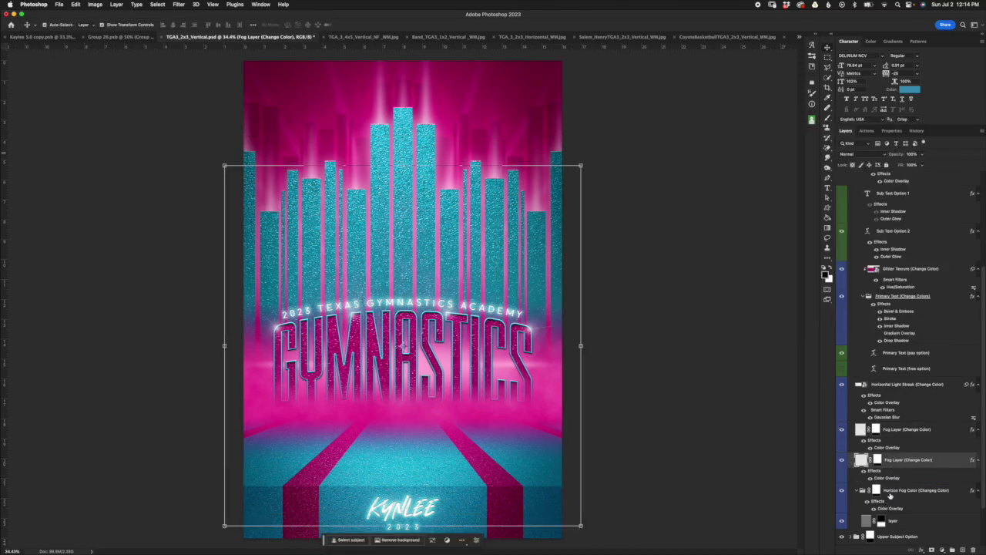
Hide and reshow the collapsed Horizon Fog Color group to compare its effect, and expand the group.
{"action": "scroll", "coordinate": [893, 447], "scroll_direction": "down", "scroll_amount": 3}
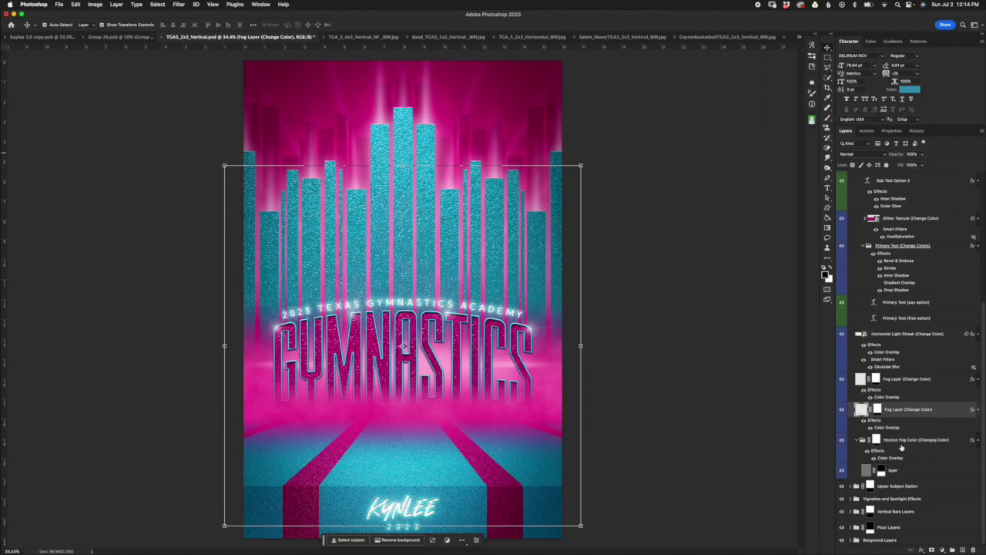
{"action": "left_click", "coordinate": [897, 444]}
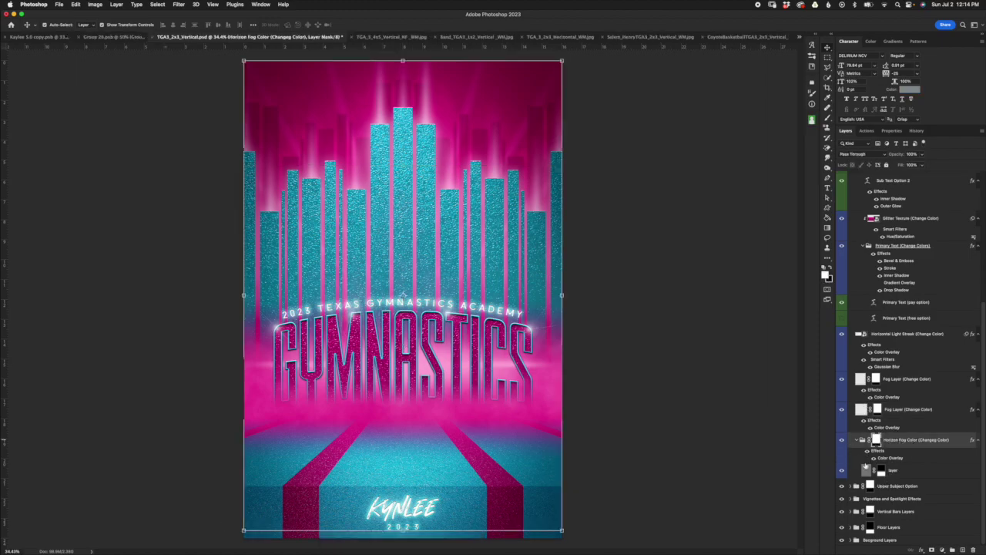
{"action": "left_click", "coordinate": [857, 440]}
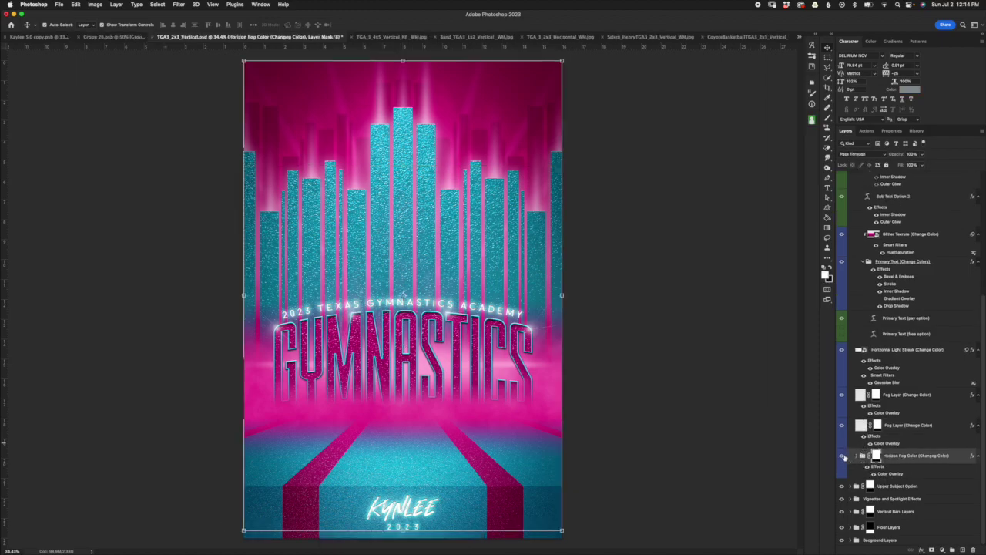
{"action": "left_click", "coordinate": [842, 456]}
{"action": "left_click", "coordinate": [842, 457]}
{"action": "left_click", "coordinate": [857, 456]}
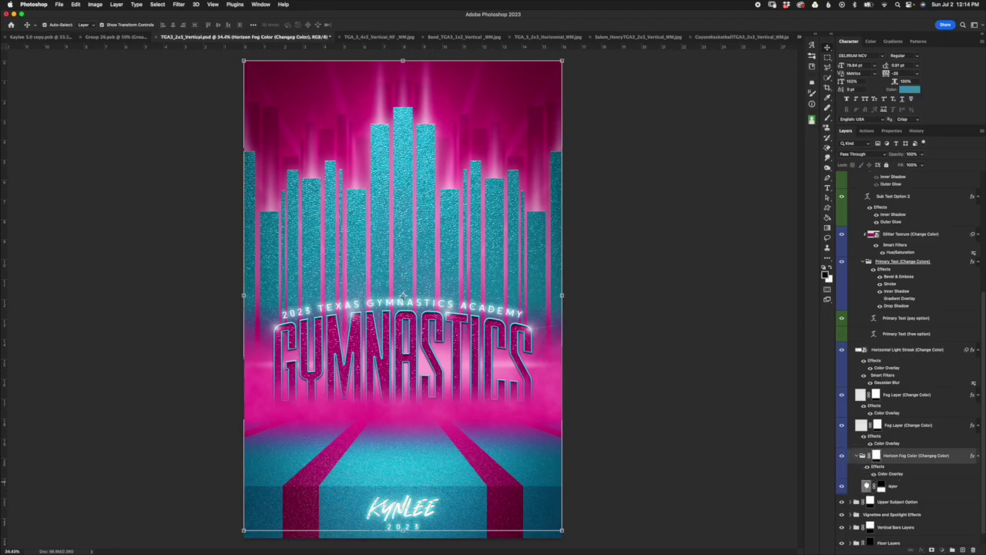
Select the layer inside the Horizon Fog Color group and its layer mask for inspection.
{"action": "left_click", "coordinate": [877, 490]}
{"action": "scroll", "coordinate": [885, 491], "scroll_direction": "down", "scroll_amount": 1}
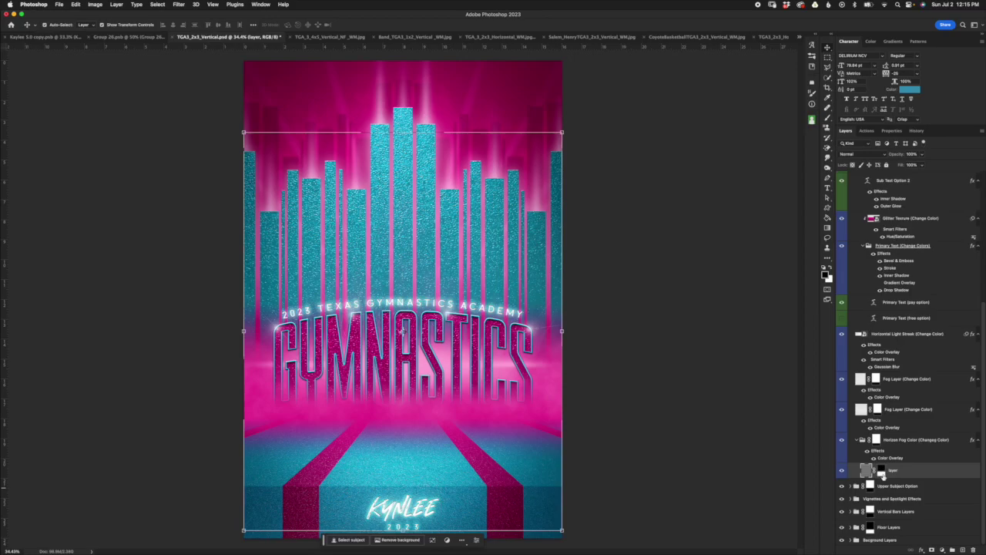
{"action": "left_click", "coordinate": [882, 471]}
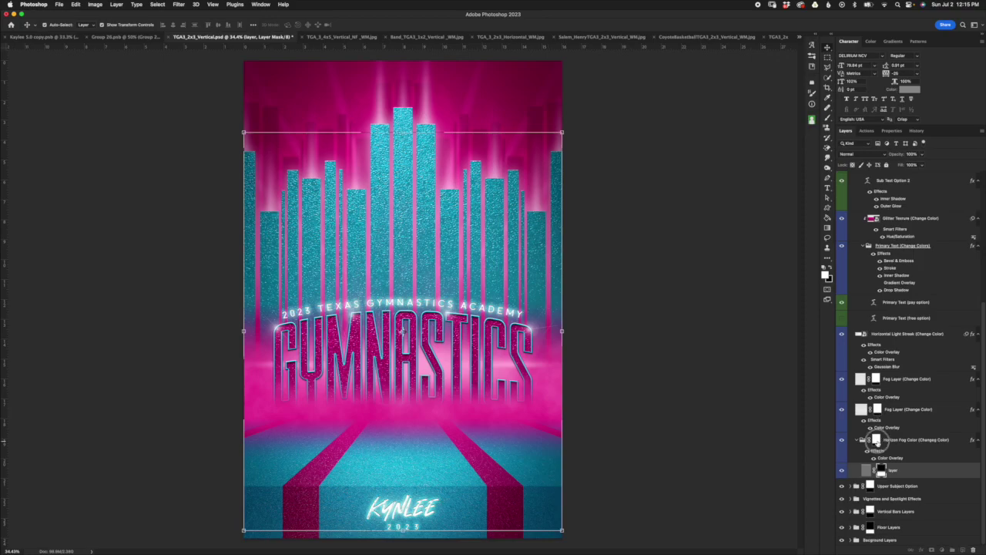
Try a vertical Gradient tool fade on the Horizon Fog Color group's mask, from below the title toward the floor.
{"action": "left_click", "coordinate": [878, 441]}
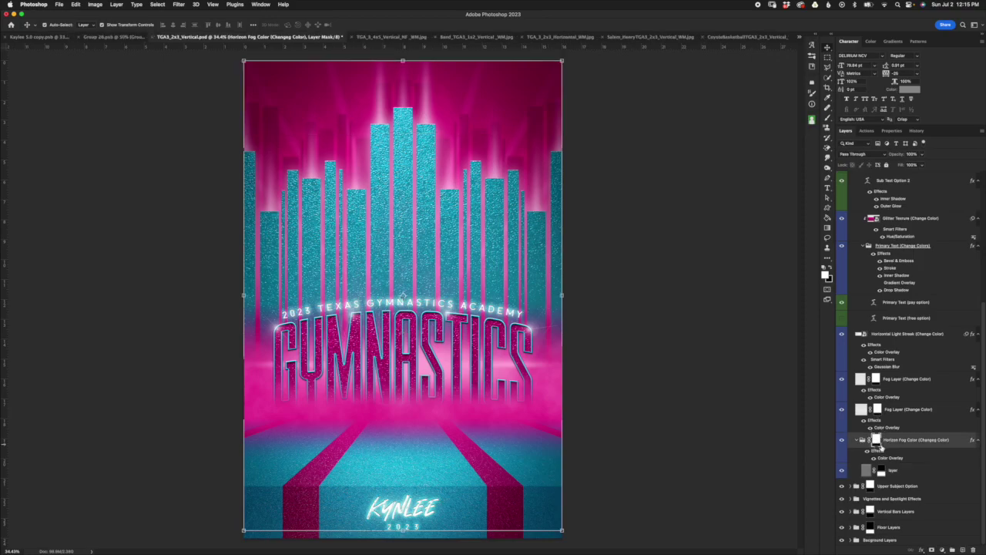
{"action": "key", "text": "g"}
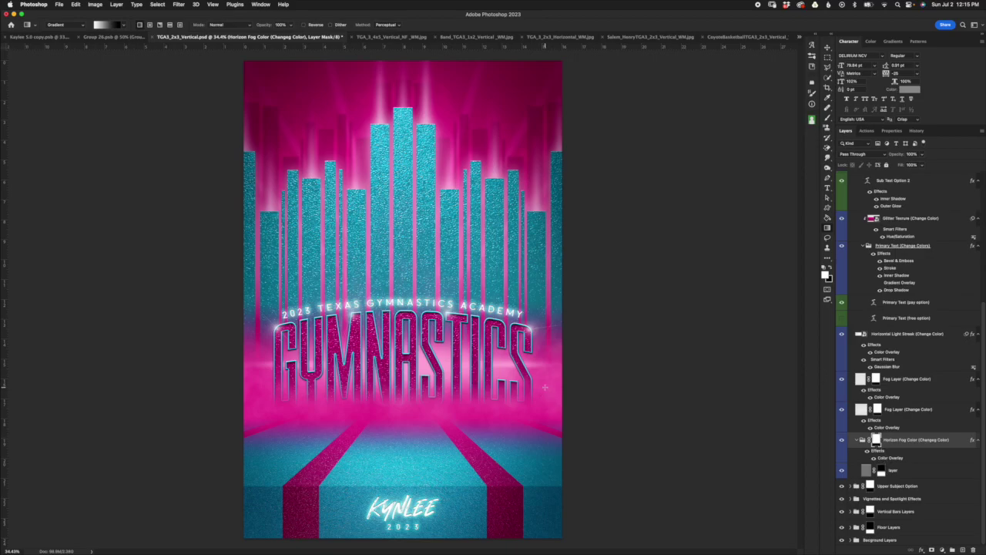
{"action": "left_click_drag", "start_coordinate": [545, 380], "coordinate": [548, 480]}
{"action": "left_click_drag", "start_coordinate": [545, 379], "coordinate": [544, 442]}
{"action": "key", "text": "Escape"}
Redraw the vertical gradient on the mask of the layer inside Horizon Fog Color, fading the fog upward across the bars.
{"action": "left_click", "coordinate": [882, 471]}
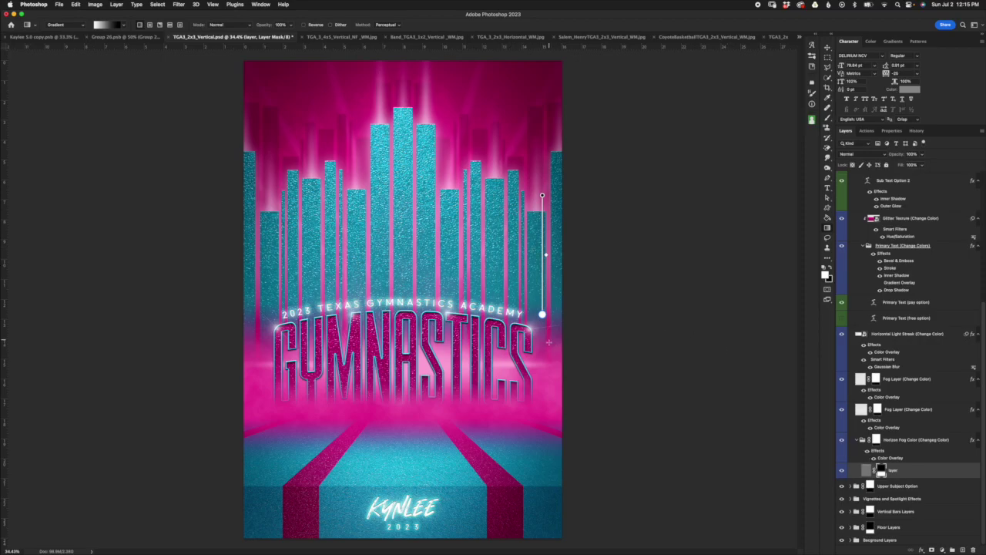
{"action": "left_click_drag", "start_coordinate": [544, 345], "coordinate": [542, 196]}
{"action": "left_click_drag", "start_coordinate": [542, 345], "coordinate": [542, 303]}
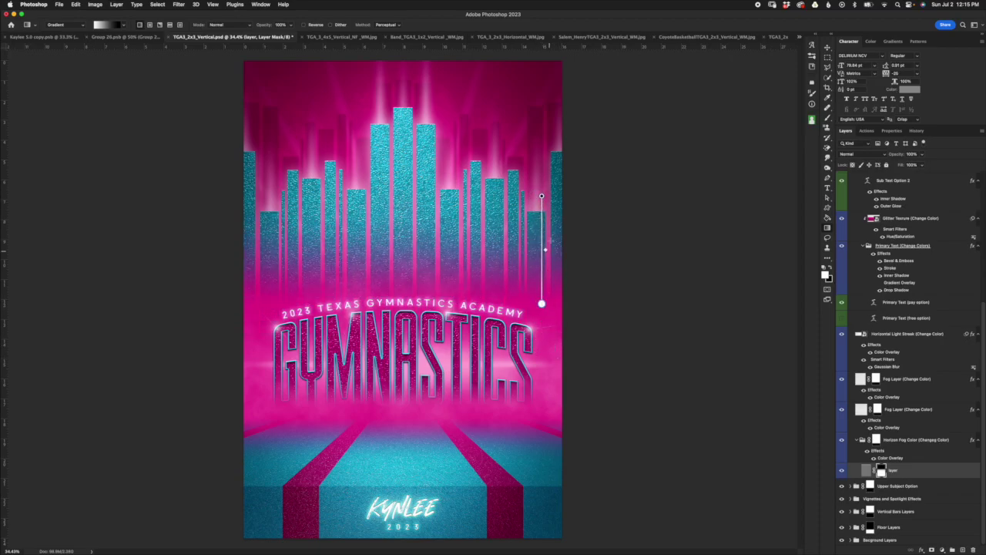
{"action": "mouse_move", "coordinate": [542, 195]}
{"action": "left_mouse_down"}
{"action": "mouse_move", "coordinate": [541, 138]}
{"action": "mouse_move", "coordinate": [543, 199]}
{"action": "left_mouse_up"}
{"action": "left_click_drag", "start_coordinate": [541, 160], "coordinate": [542, 192]}
{"action": "key", "text": "Return"}
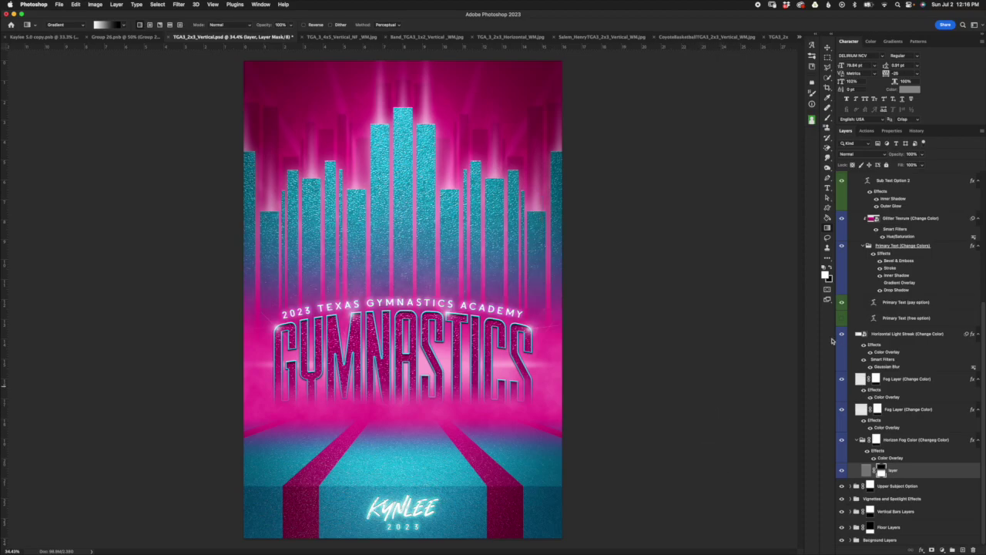
Collapse the Middle Text and Fog Layers group and select the Lower Sub Text layer.
{"action": "scroll", "coordinate": [904, 328], "scroll_direction": "up", "scroll_amount": 5}
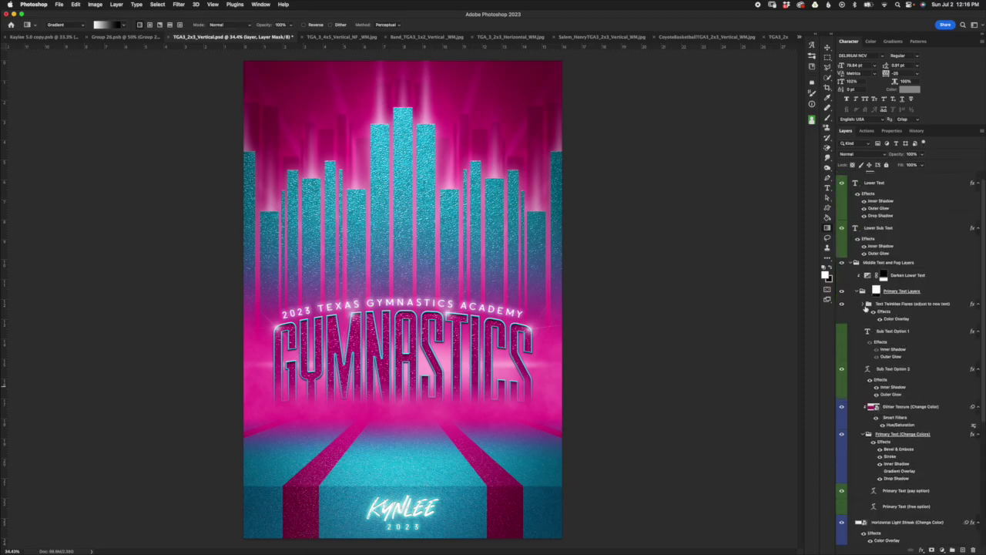
{"action": "left_click", "coordinate": [851, 261]}
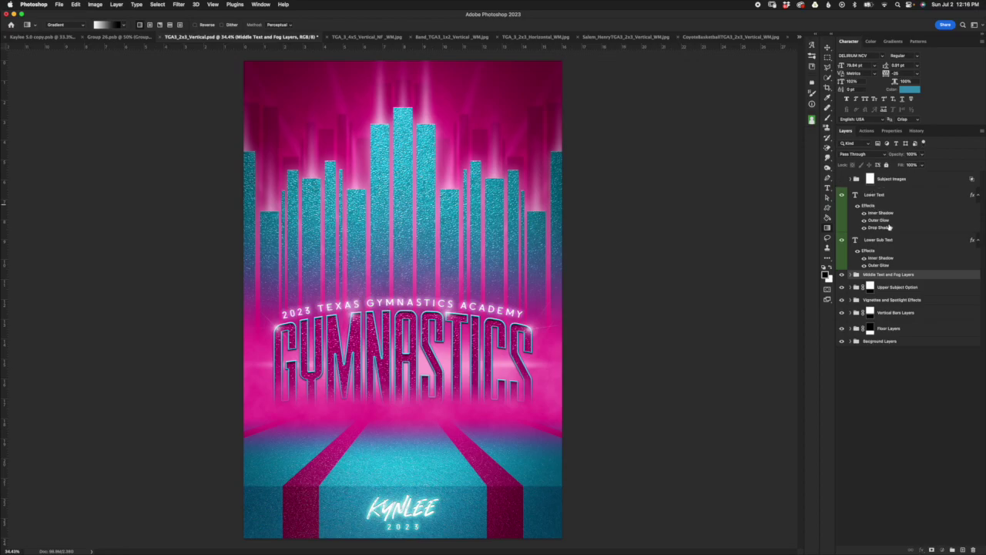
{"action": "left_click", "coordinate": [890, 228]}
{"action": "left_click", "coordinate": [886, 240]}
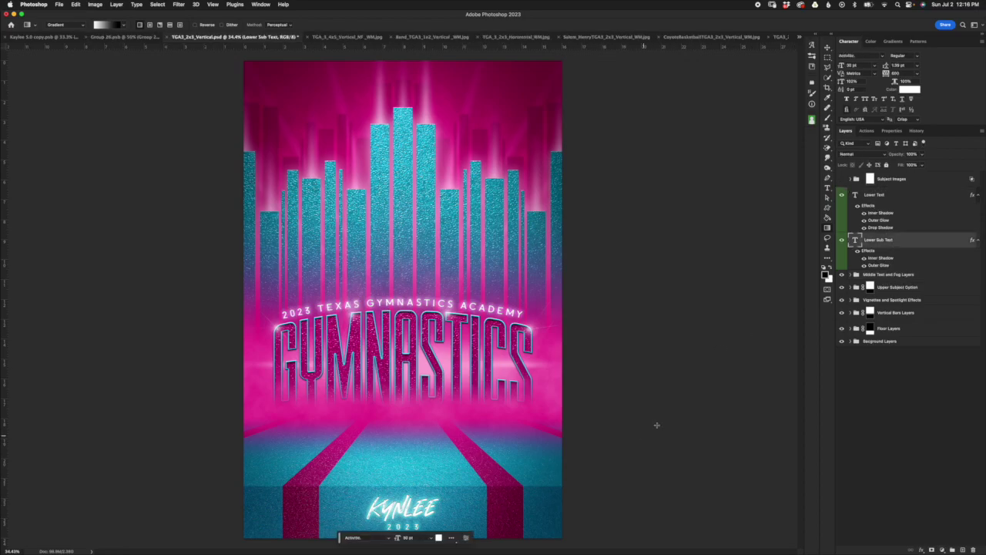
{"action": "scroll", "coordinate": [499, 473], "scroll_direction": "up", "scroll_amount": 4}
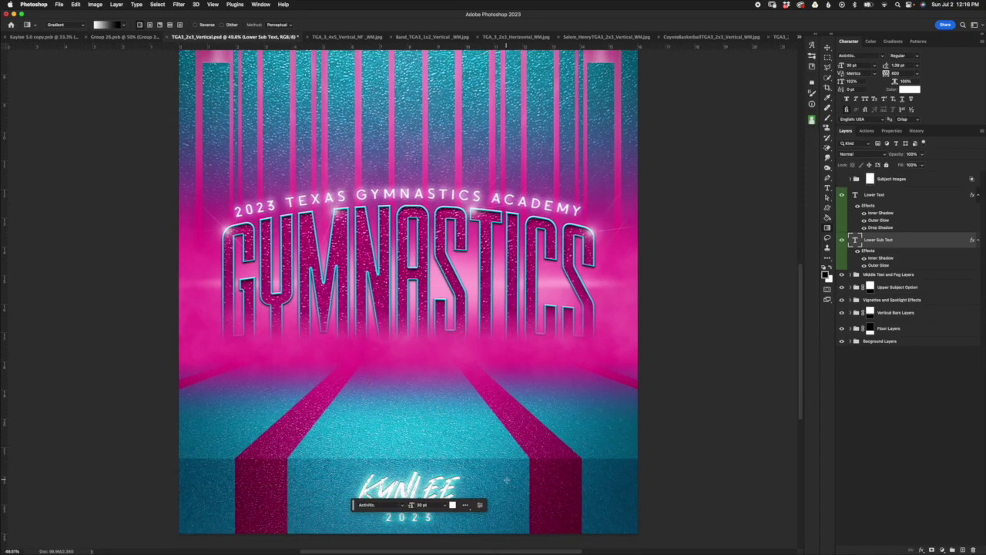
{"action": "scroll", "coordinate": [505, 478], "scroll_direction": "down", "scroll_amount": 5}
{"action": "scroll", "coordinate": [507, 481], "scroll_direction": "up", "scroll_amount": 5}
{"action": "scroll", "coordinate": [507, 481], "scroll_direction": "right", "scroll_amount": 3}
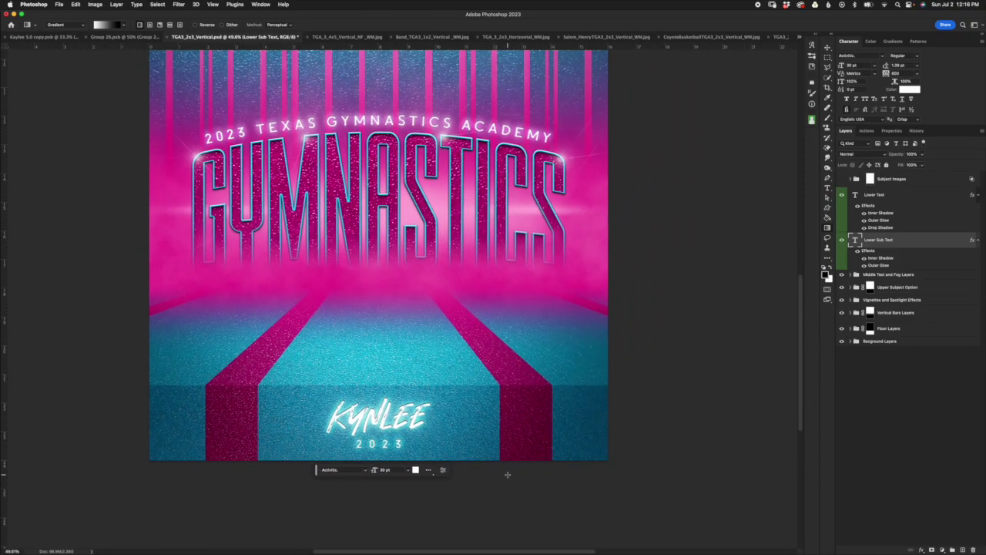
Select the Lower Text layer, and hide and reshow it to identify the glowing name on the poster.
{"action": "left_click", "coordinate": [894, 198]}
{"action": "left_click", "coordinate": [844, 195]}
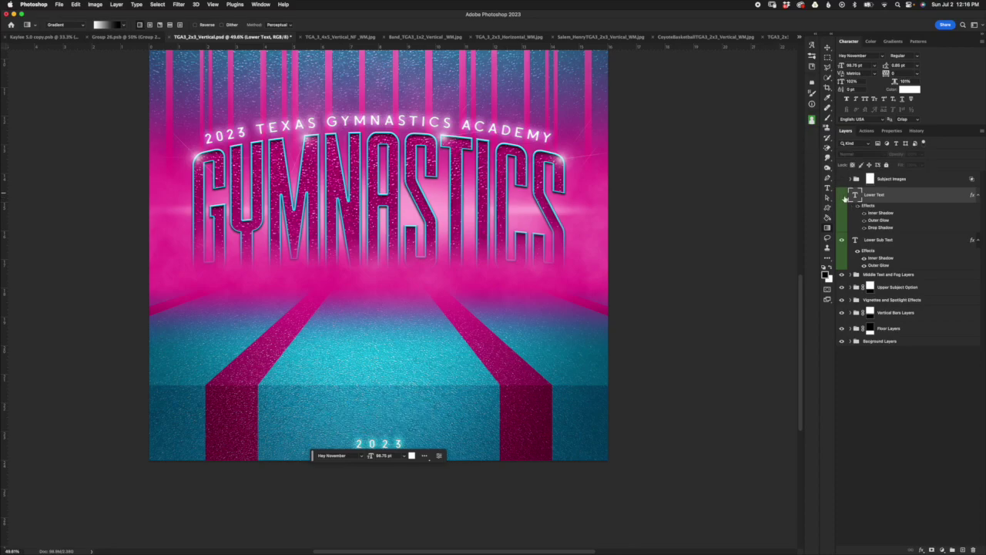
{"action": "left_click", "coordinate": [844, 196]}
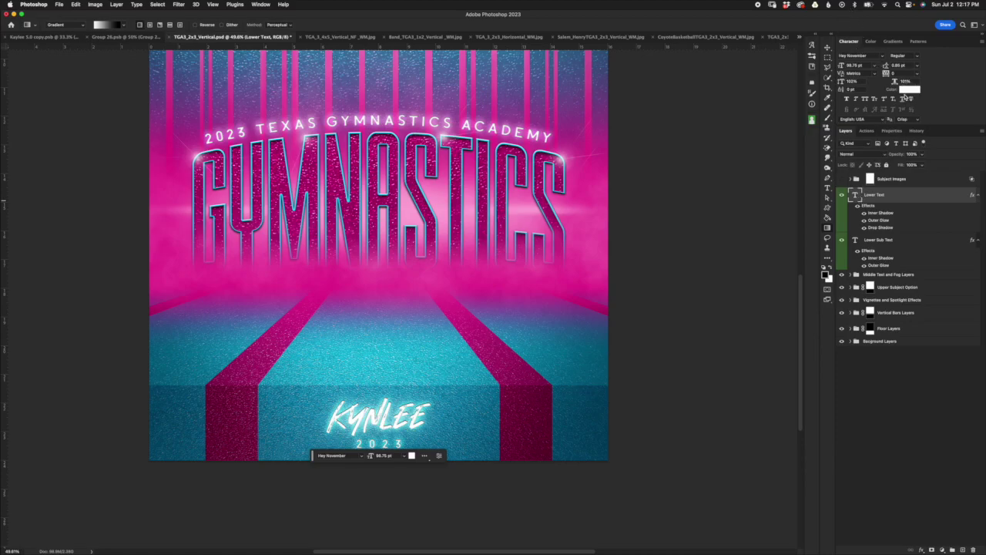
Check the Lower Text color picker without changing the color, and view the Lady Eagle Basketball example poster for comparison.
{"action": "left_click", "coordinate": [910, 90]}
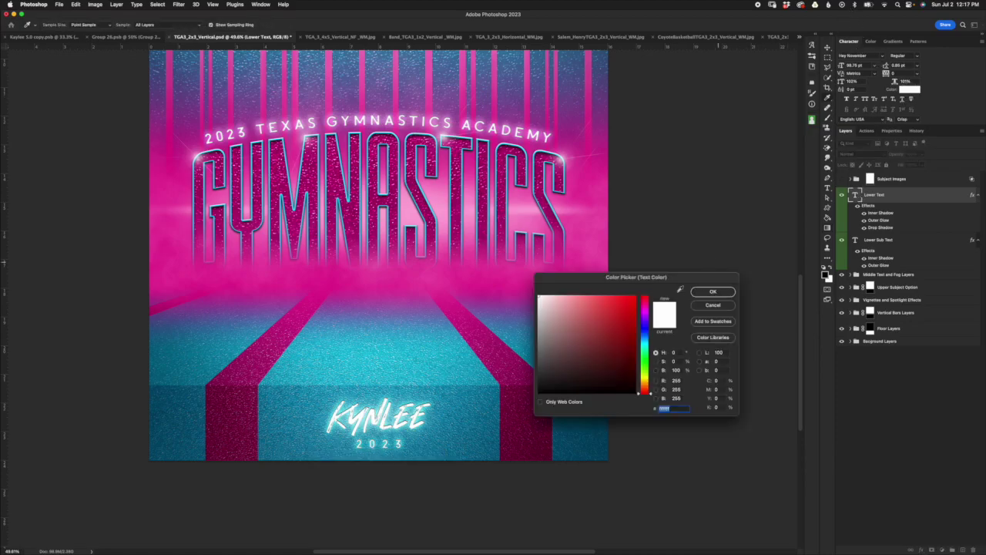
{"action": "left_click", "coordinate": [713, 304]}
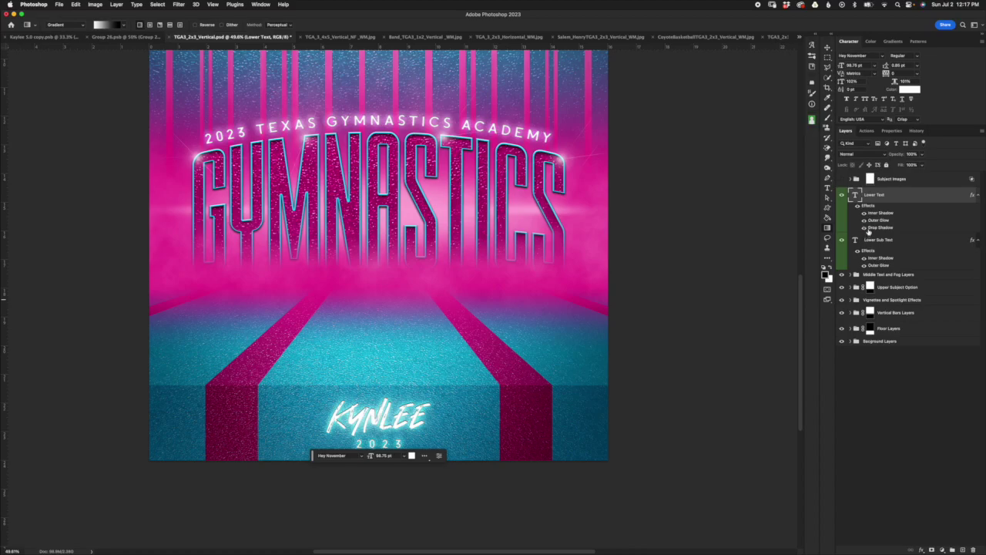
{"action": "left_click", "coordinate": [608, 36]}
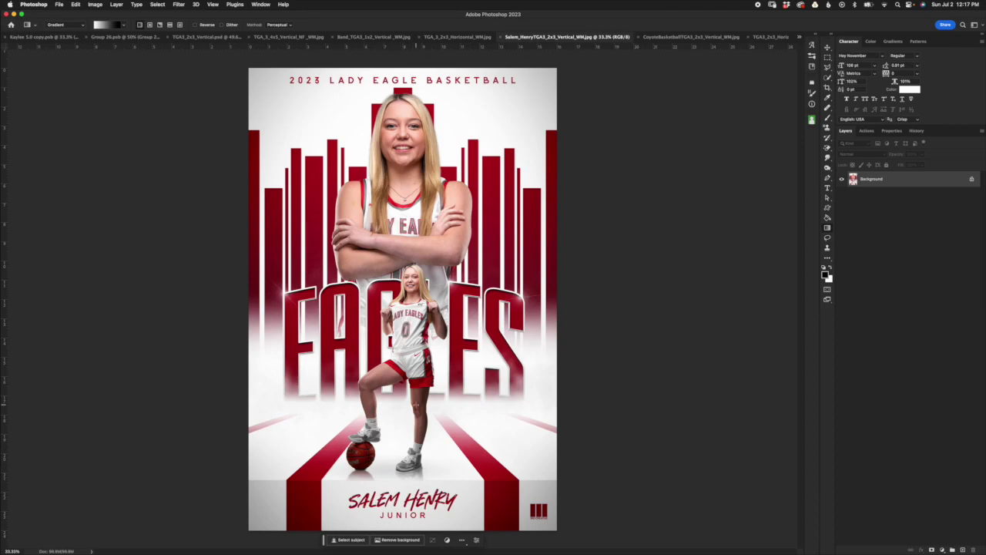
Return to the TGA3_2x3_Vertical.psd poster and hide its Lower Sub Text layer.
{"action": "left_click", "coordinate": [205, 37]}
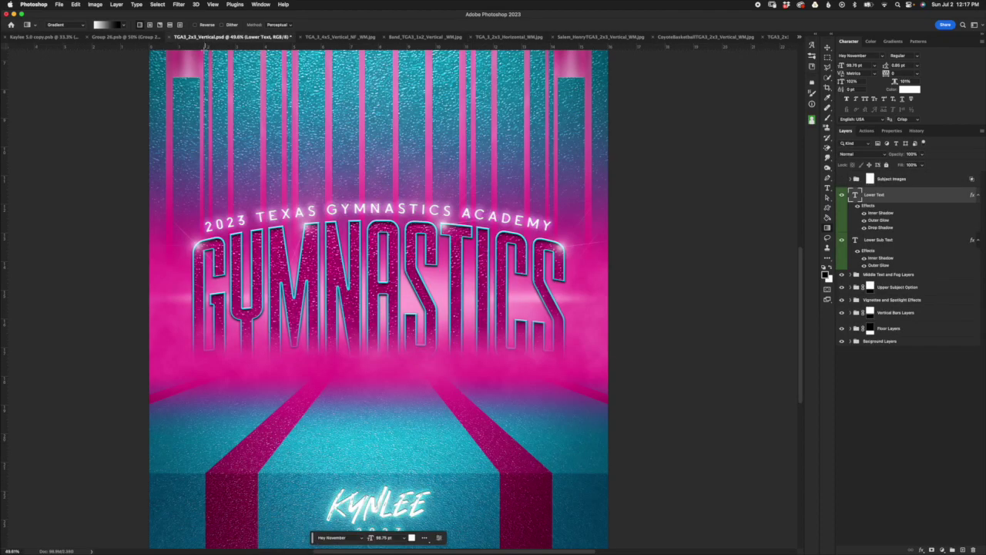
{"action": "left_click", "coordinate": [890, 245]}
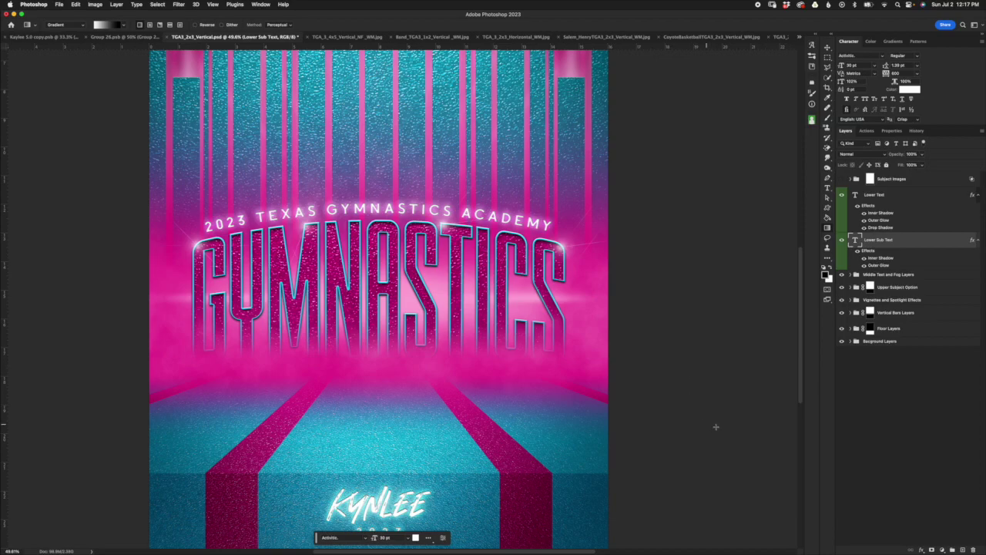
{"action": "scroll", "coordinate": [721, 378], "scroll_direction": "down", "scroll_amount": 3}
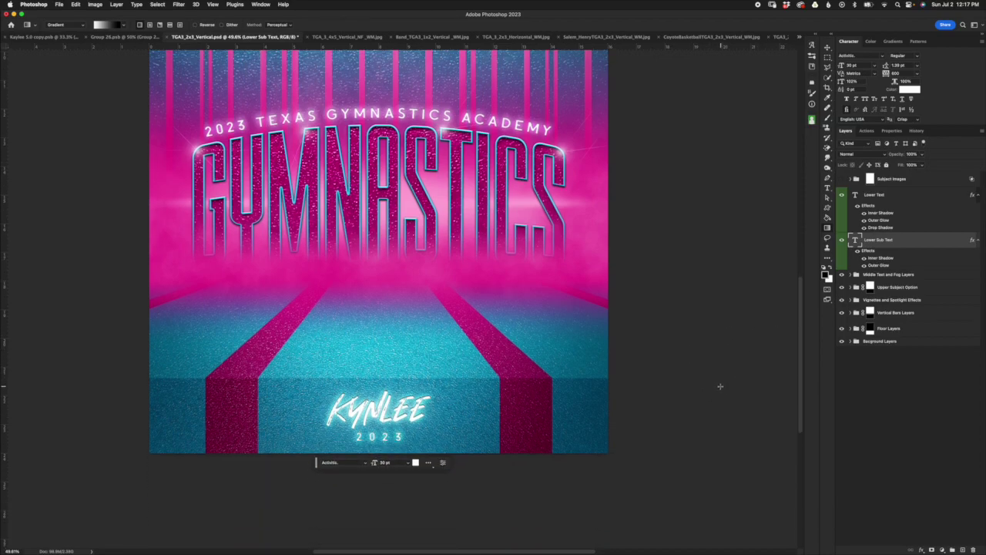
{"action": "scroll", "coordinate": [722, 382], "scroll_direction": "up", "scroll_amount": 3}
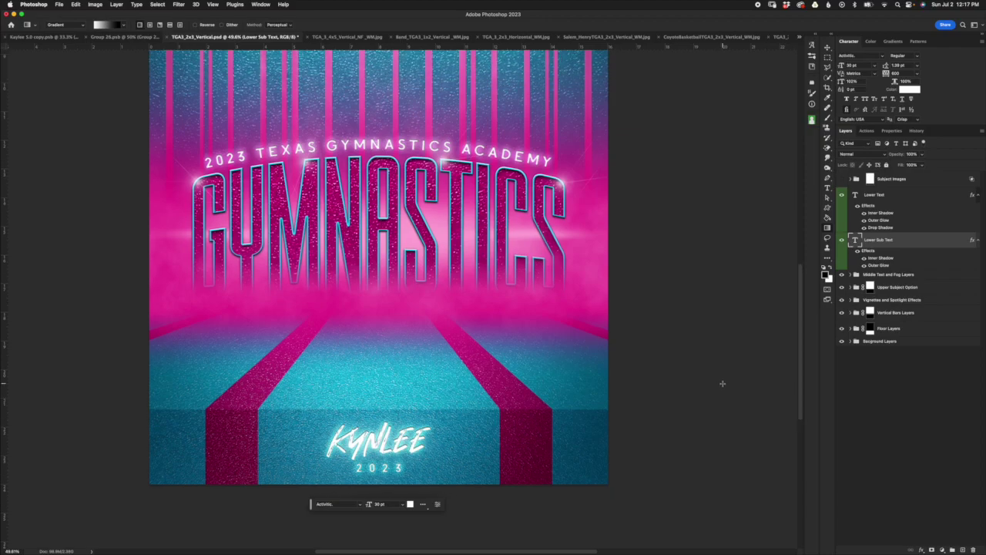
{"action": "left_click", "coordinate": [842, 240]}
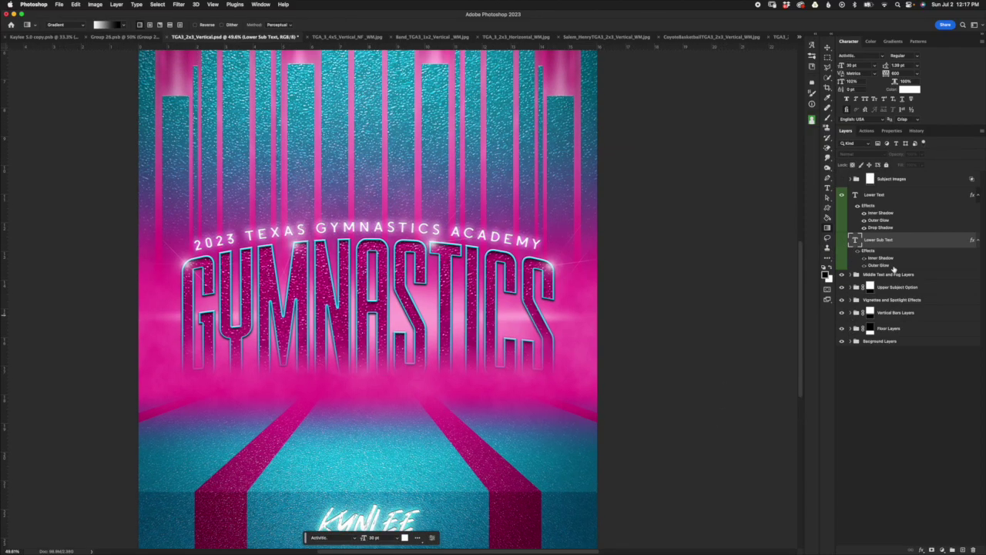
Show the Subject Images group, and disable and re-enable its layer mask.
{"action": "left_click", "coordinate": [842, 179]}
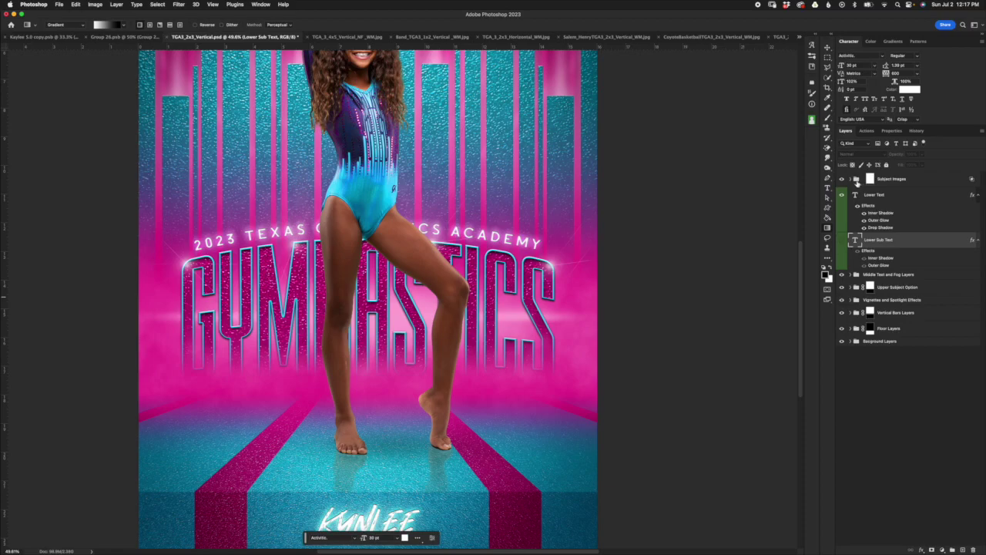
{"action": "key", "text": "super+0"}
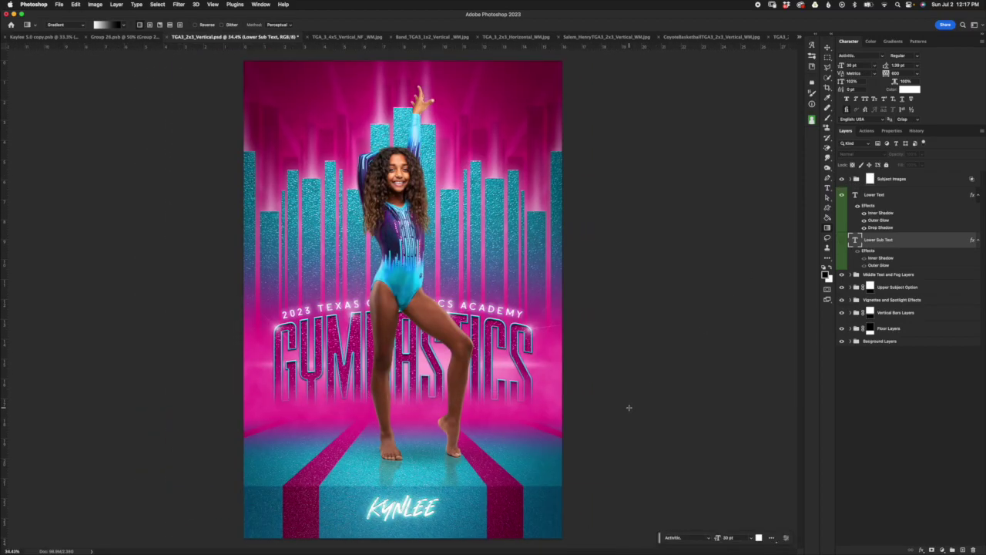
{"action": "left_click", "coordinate": [869, 183]}
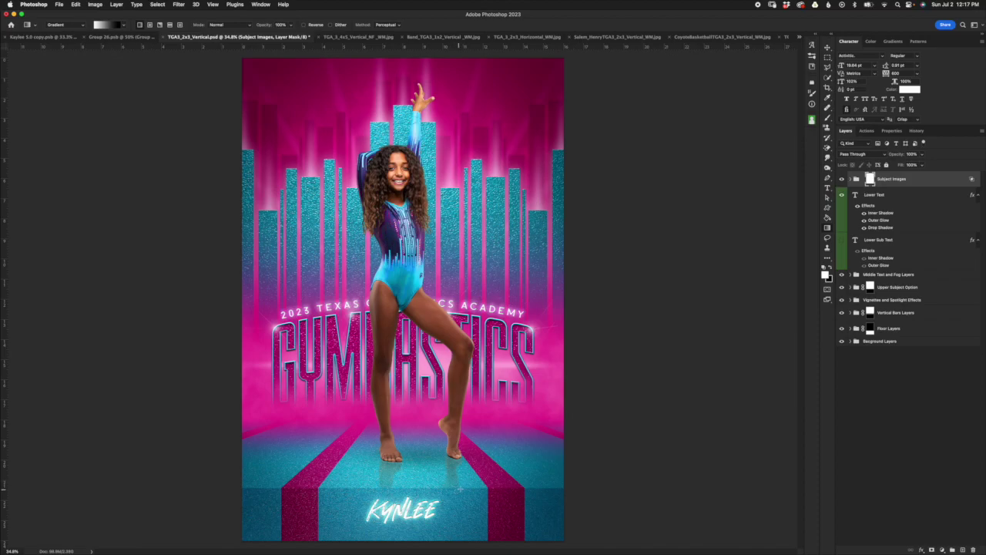
{"action": "left_click", "coordinate": [871, 183], "text": "shift"}
{"action": "left_click", "coordinate": [871, 182], "text": "shift"}
Expand the Subject Images group and look through its shadow, subject image and reflection layers.
{"action": "left_click", "coordinate": [851, 178]}
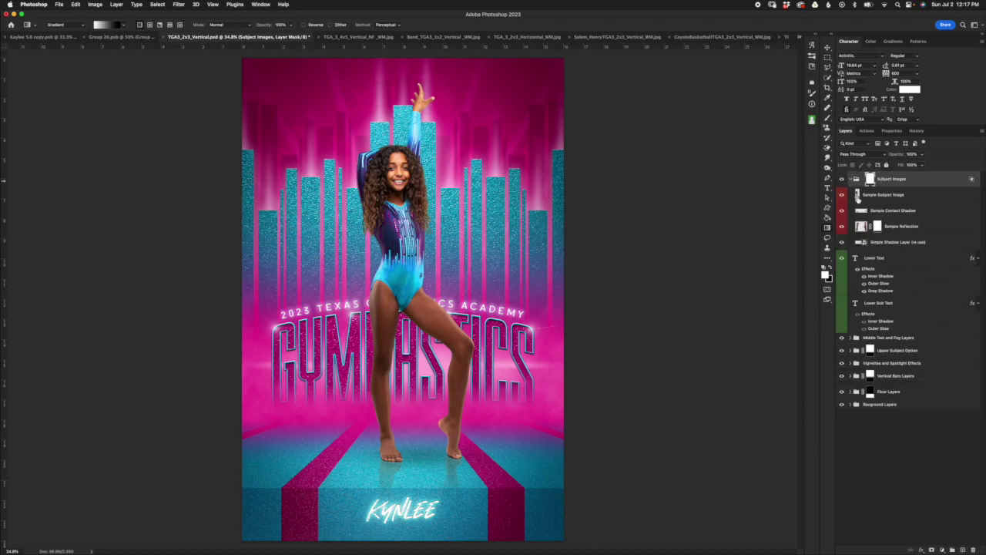
{"action": "left_click", "coordinate": [874, 243]}
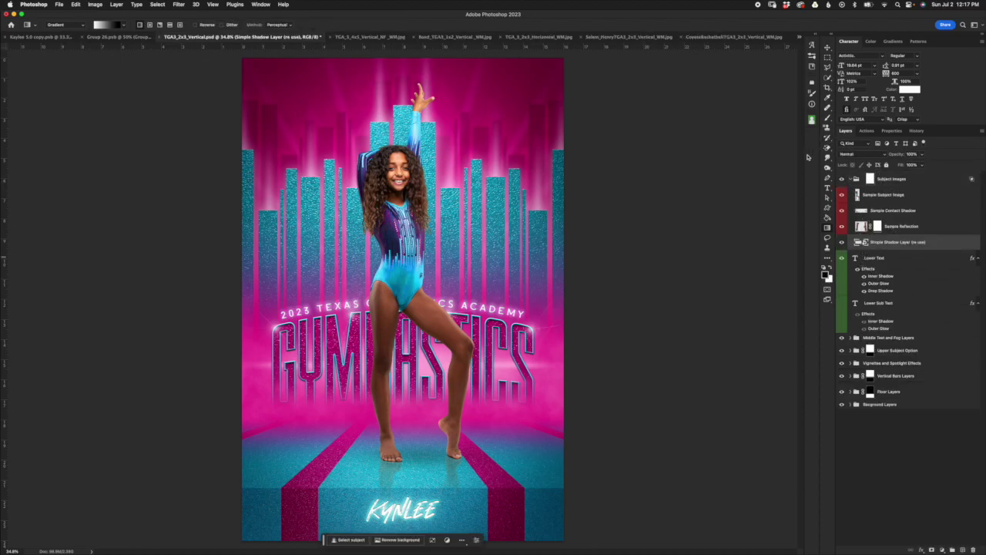
{"action": "left_click", "coordinate": [886, 199]}
{"action": "left_click", "coordinate": [906, 230]}
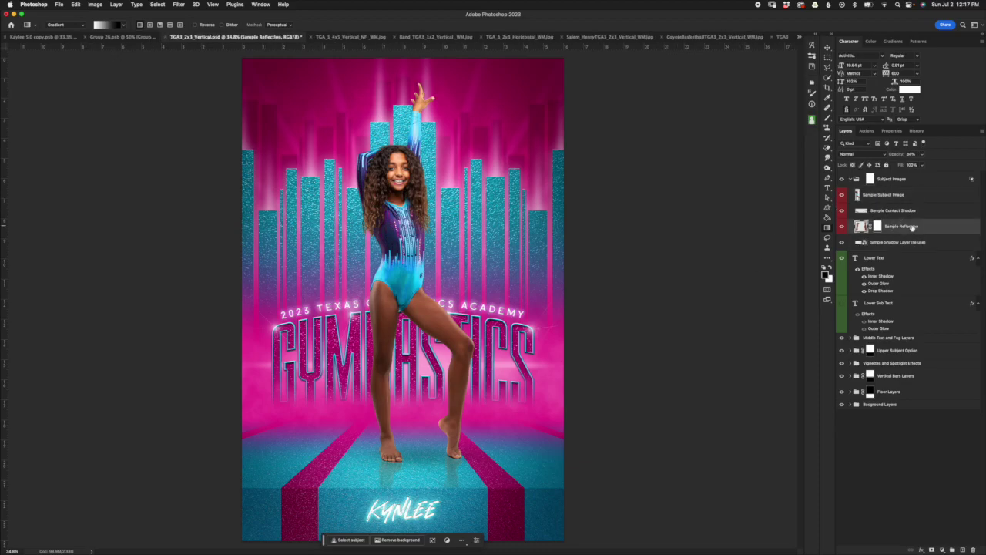
Try to scale down and reposition the Sample Subject Image, Sample Contact Shadow and Sample Reflection layers together.
{"action": "left_click", "coordinate": [827, 47]}
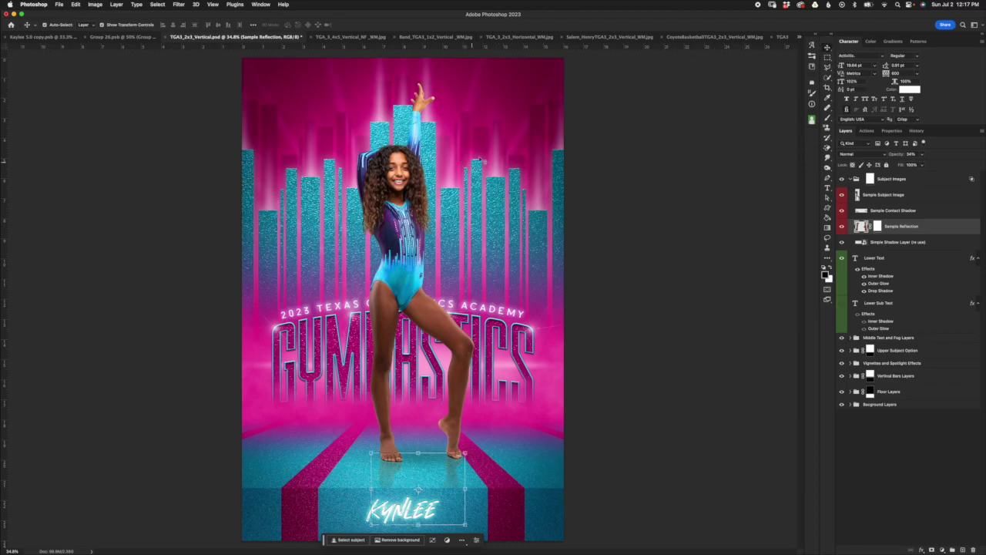
{"action": "left_click", "coordinate": [908, 199], "text": "shift"}
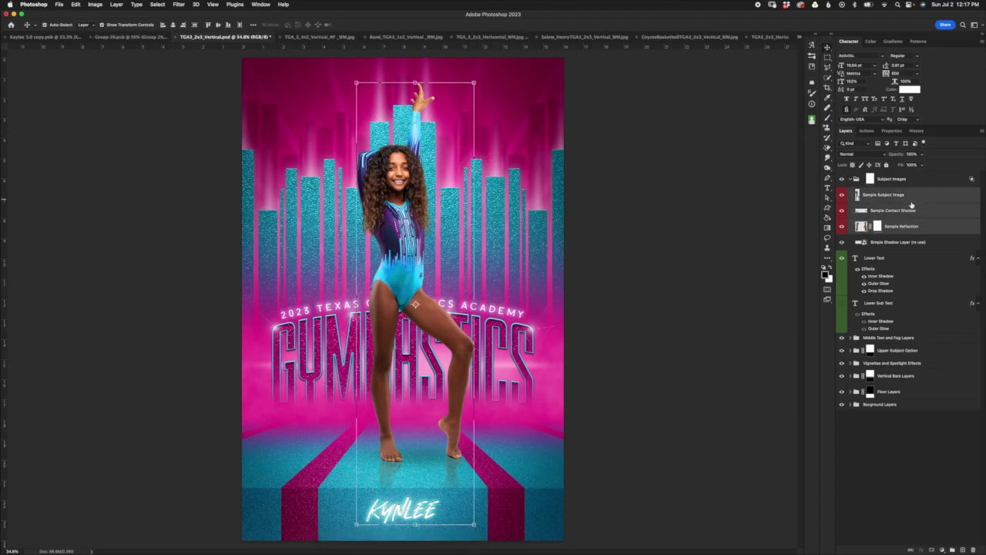
{"action": "key", "text": "super+t"}
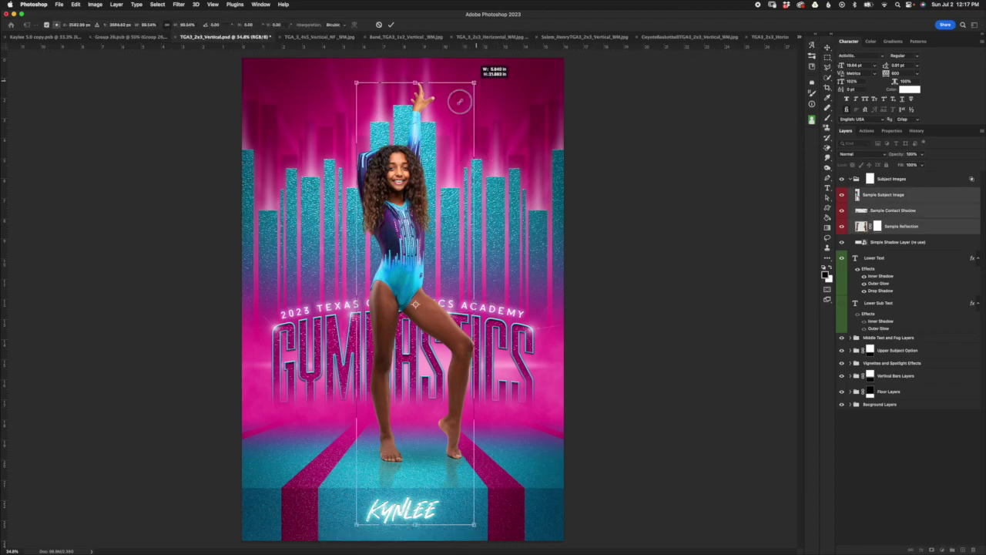
{"action": "left_click_drag", "start_coordinate": [477, 83], "coordinate": [457, 149]}
{"action": "left_click_drag", "start_coordinate": [401, 246], "coordinate": [408, 189]}
{"action": "left_click", "coordinate": [391, 24]}
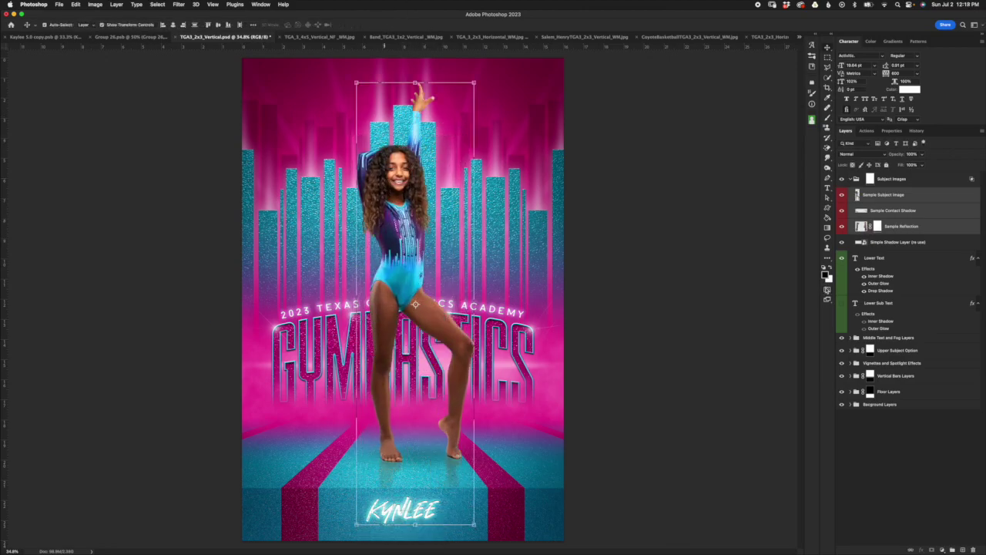
Try to stretch the Simple Shadow Layer taller and wider beneath the gymnast's feet.
{"action": "left_click", "coordinate": [901, 244]}
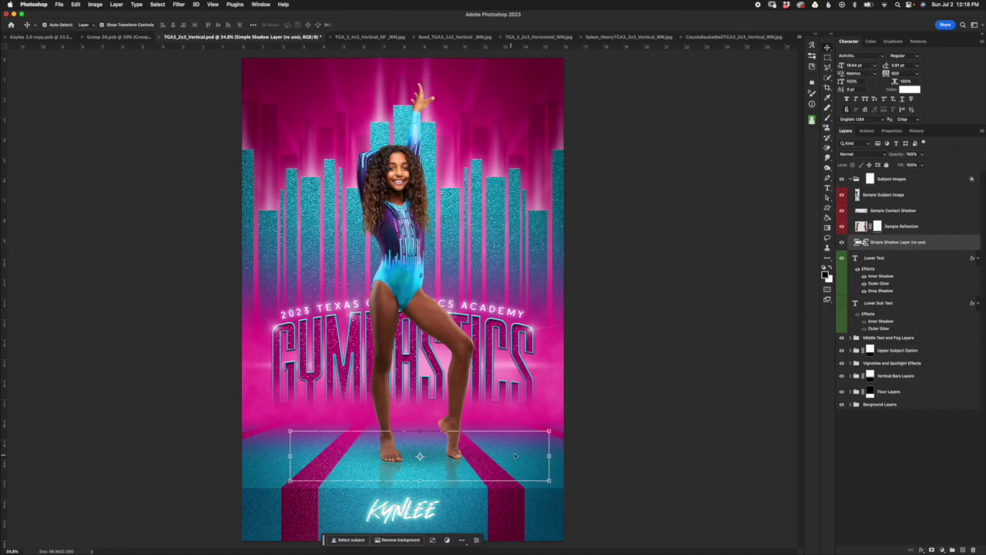
{"action": "key", "text": "super+equal"}
{"action": "key", "text": "super+equal"}
{"action": "scroll", "coordinate": [801, 332], "scroll_direction": "down", "scroll_amount": 3}
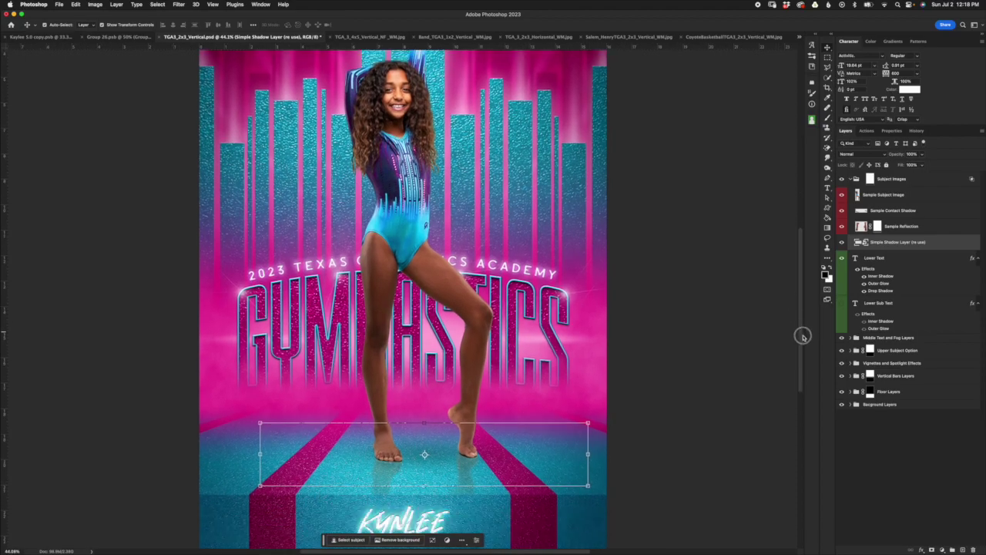
{"action": "key", "text": "super+equal"}
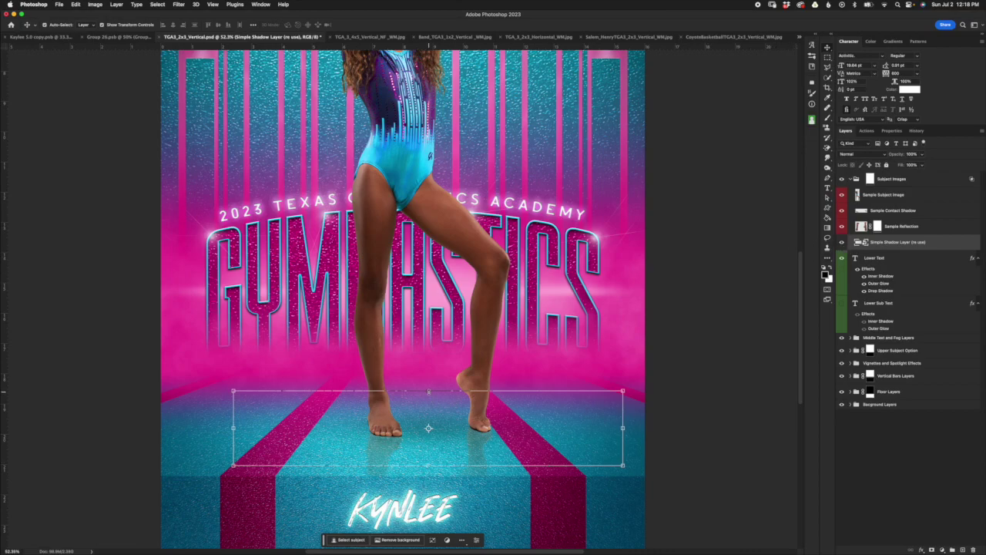
{"action": "key", "text": "super+t"}
{"action": "left_click_drag", "start_coordinate": [429, 391], "coordinate": [429, 360]}
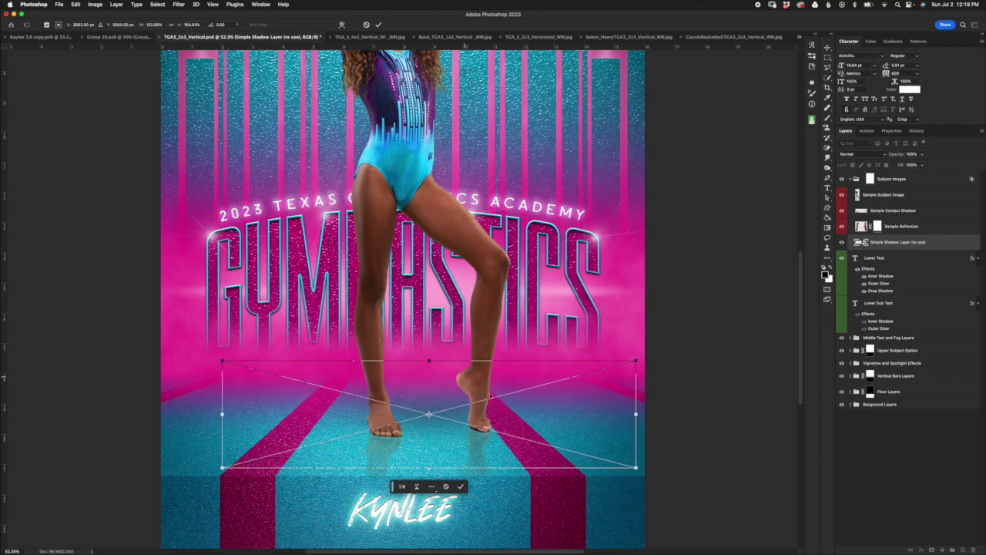
{"action": "left_click_drag", "start_coordinate": [647, 422], "coordinate": [698, 414]}
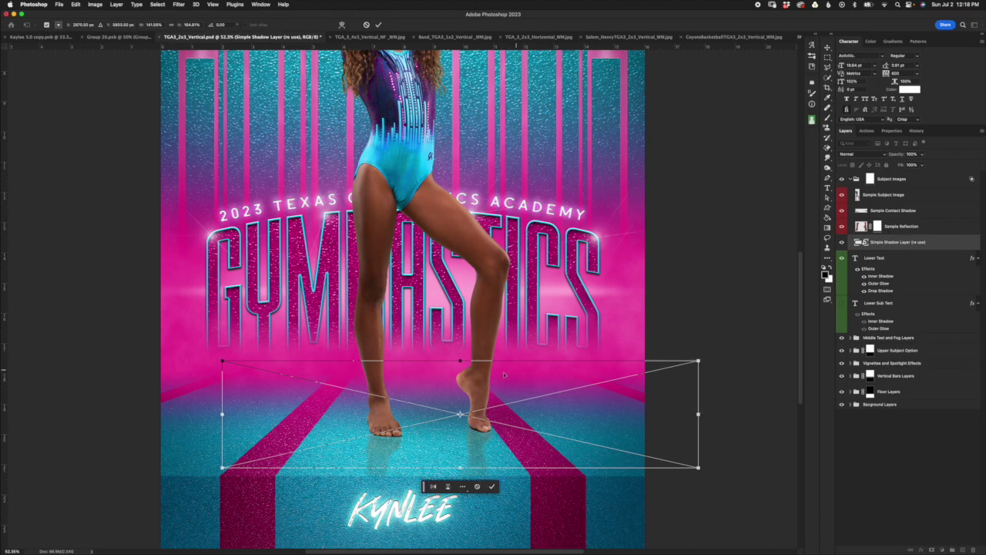
{"action": "left_click", "coordinate": [367, 24]}
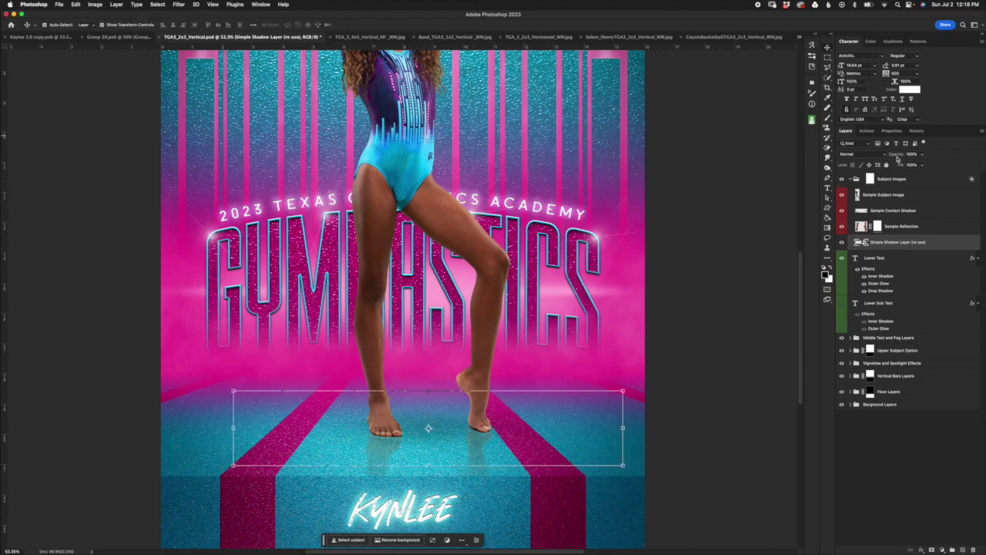
Move the Simple Shadow Layer slightly to the right beneath the gymnast's feet.
{"action": "left_click", "coordinate": [898, 155]}
{"action": "left_click_drag", "start_coordinate": [897, 155], "coordinate": [890, 155]}
{"action": "key", "text": "ctrl+t"}
{"action": "left_click_drag", "start_coordinate": [595, 443], "coordinate": [607, 447]}
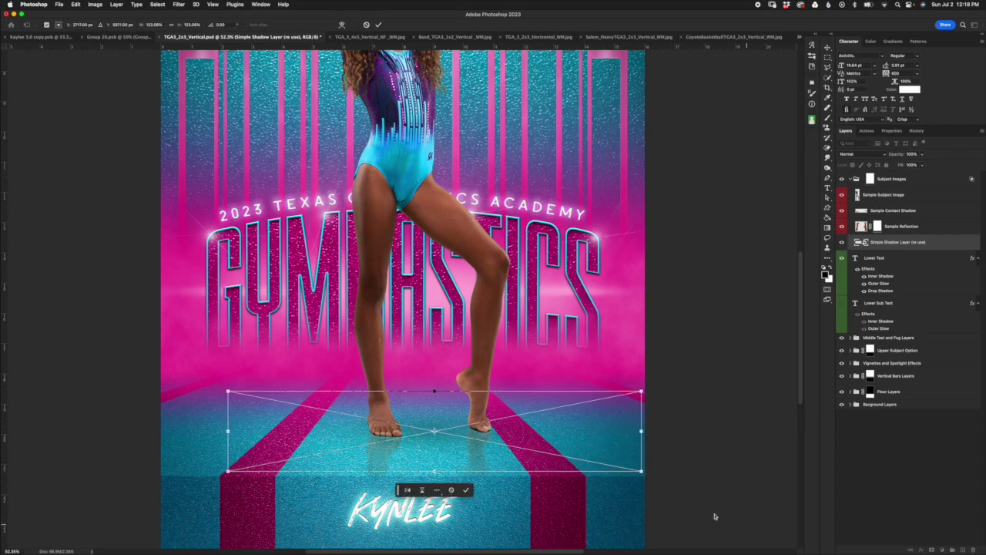
{"action": "key", "text": "ctrl+minus"}
{"action": "key", "text": "ctrl+minus"}
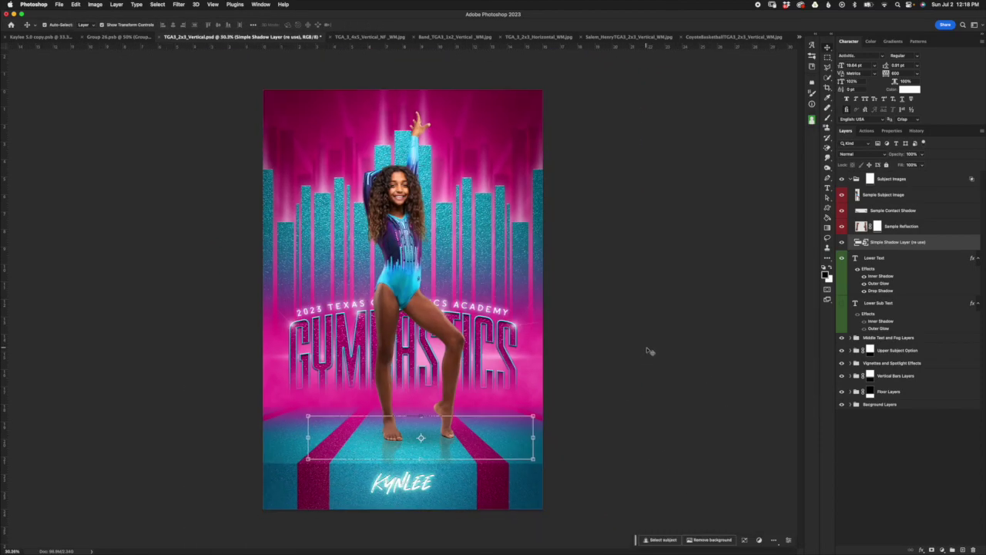
{"action": "key", "text": "Return"}
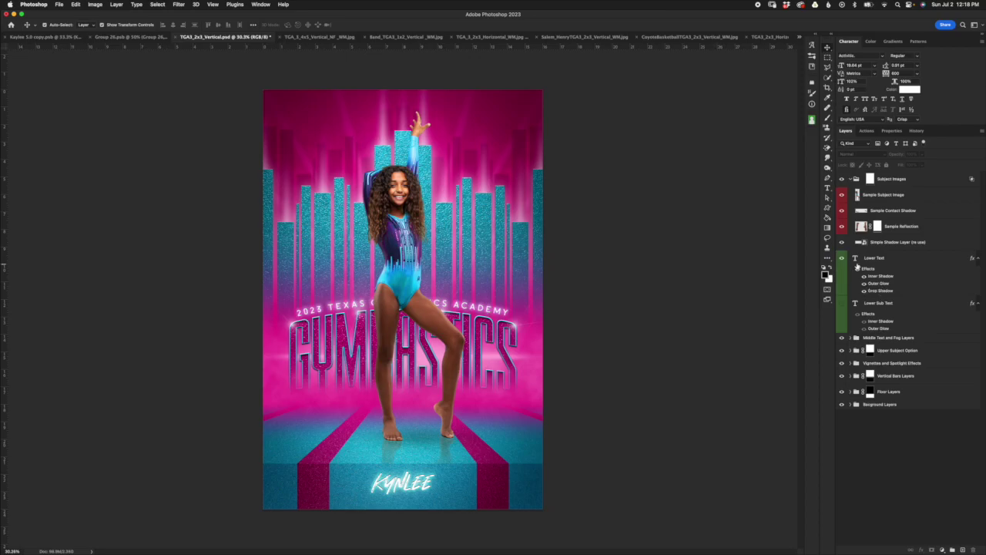
Hide and reshow the Simple Shadow Layer and the Sample Reflection layer to examine their effect under the gymnast.
{"action": "left_click", "coordinate": [842, 242]}
{"action": "left_click", "coordinate": [842, 242]}
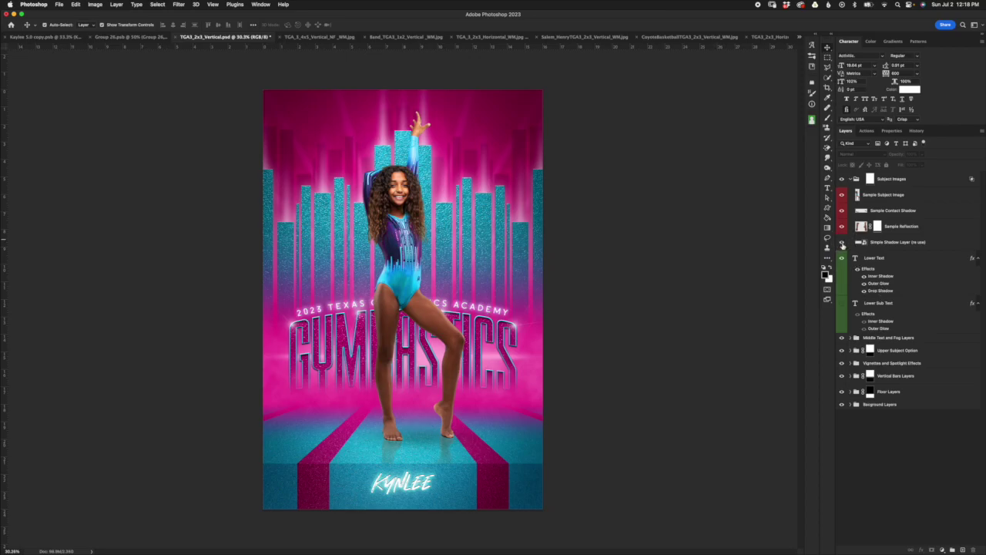
{"action": "left_click", "coordinate": [890, 228]}
{"action": "left_click", "coordinate": [900, 197], "text": "shift"}
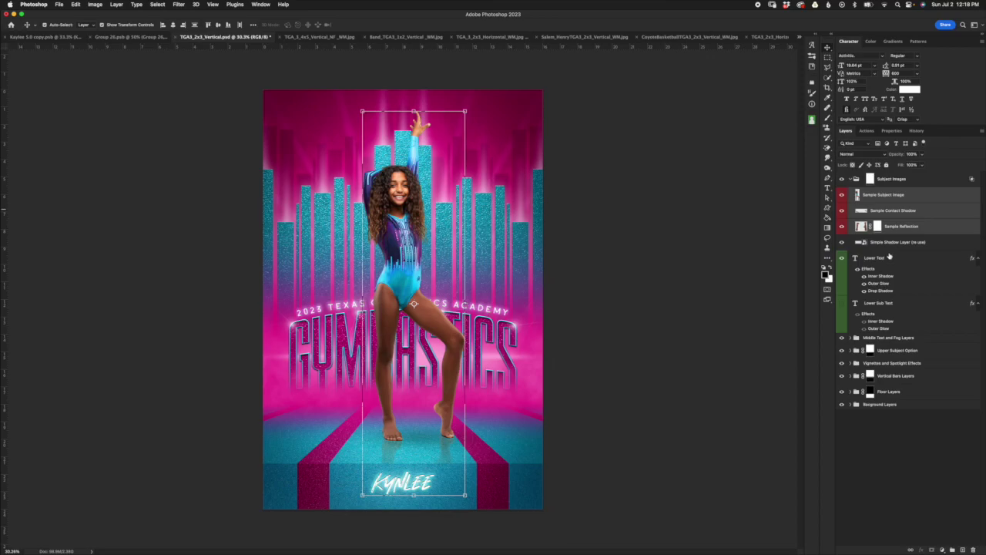
{"action": "left_click", "coordinate": [841, 227]}
{"action": "left_click", "coordinate": [842, 227]}
{"action": "left_click", "coordinate": [857, 182]}
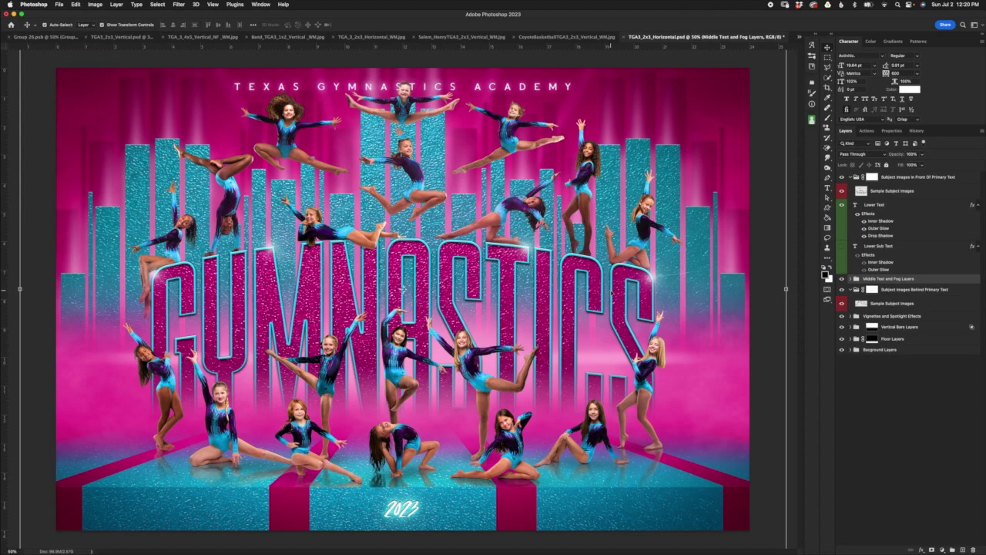
Hide the Sample Subject Images layer in the Subject Images Behind Primary Text group of the horizontal poster.
{"action": "left_click", "coordinate": [851, 177]}
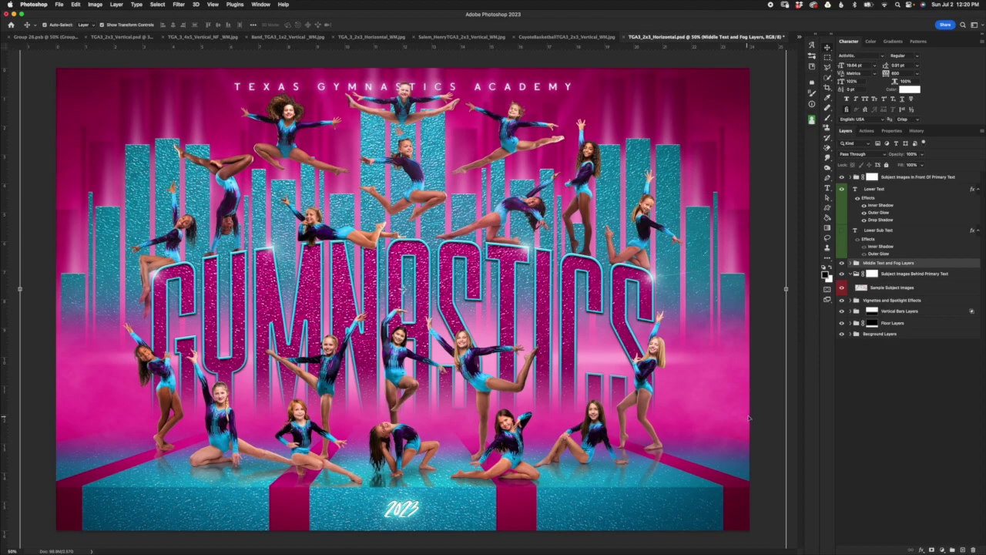
{"action": "left_click", "coordinate": [842, 287]}
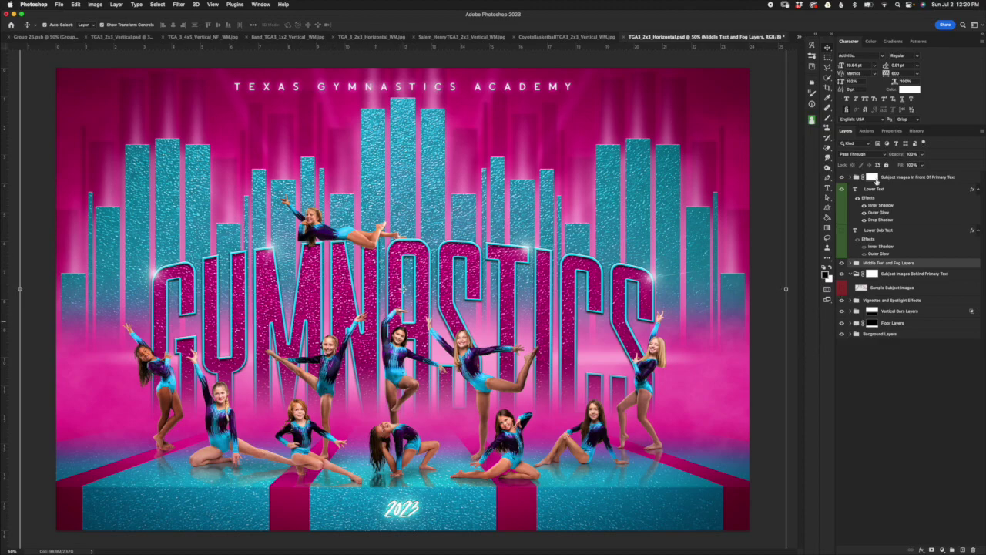
Move the Sample Subject Images layer in the Subject Images In Front Of Primary Text group slightly up and left.
{"action": "left_click_drag", "start_coordinate": [874, 288], "coordinate": [852, 185]}
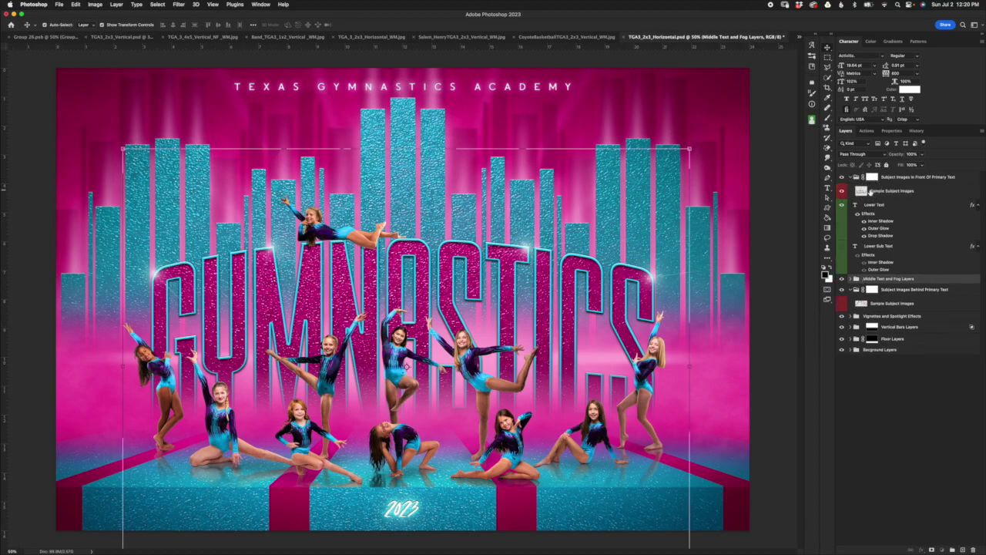
{"action": "left_click", "coordinate": [870, 193]}
{"action": "left_click_drag", "start_coordinate": [426, 276], "coordinate": [423, 264]}
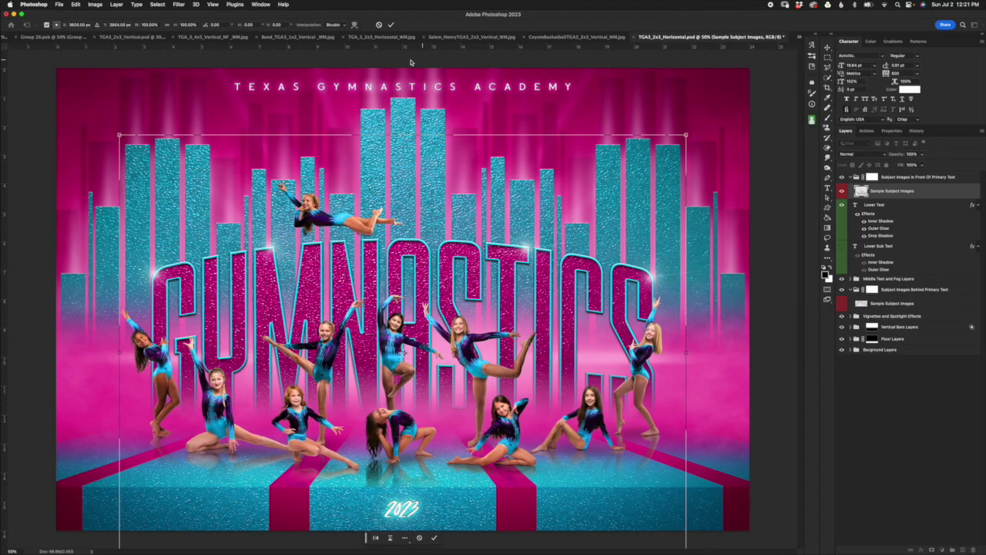
{"action": "left_click", "coordinate": [391, 25]}
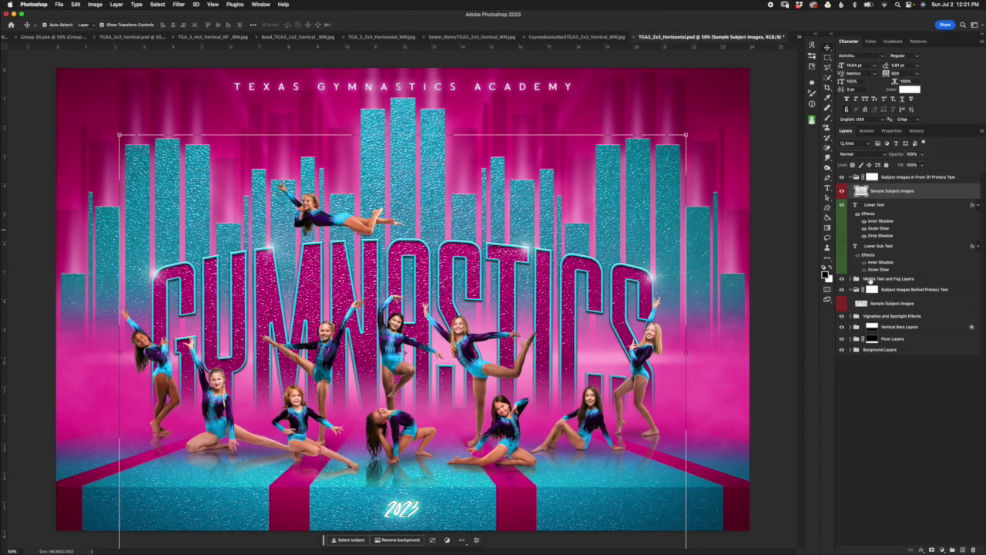
Try enlarging the Middle Text and Fog Layers group to about 114% and moving it upward.
{"action": "left_click", "coordinate": [871, 279]}
{"action": "key", "text": "super+t"}
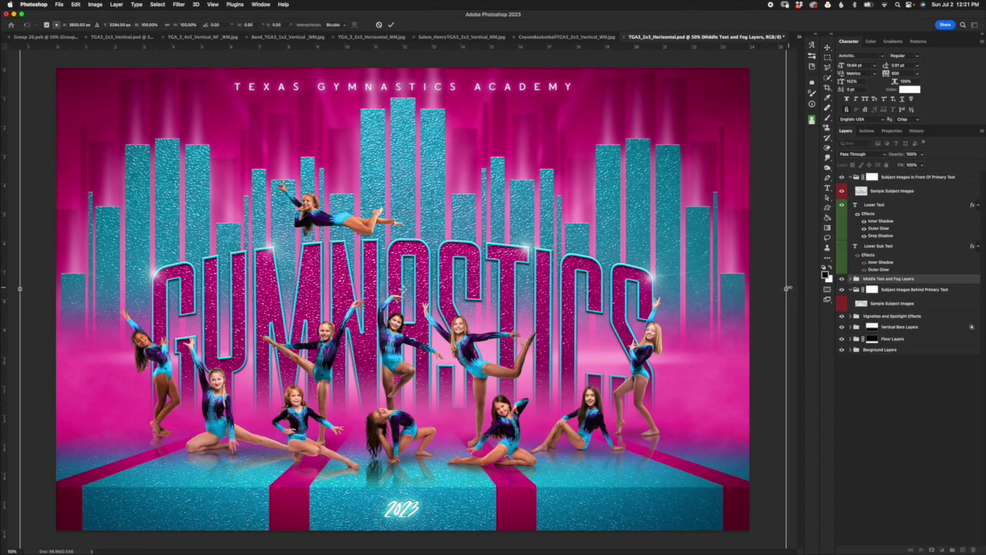
{"action": "left_click_drag", "start_coordinate": [786, 290], "coordinate": [844, 268]}
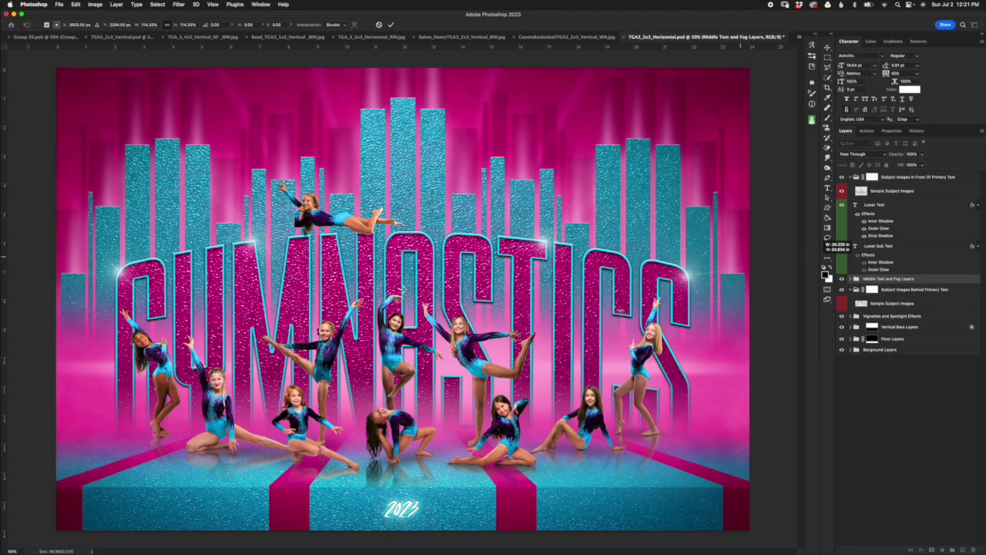
{"action": "left_click_drag", "start_coordinate": [613, 324], "coordinate": [605, 285]}
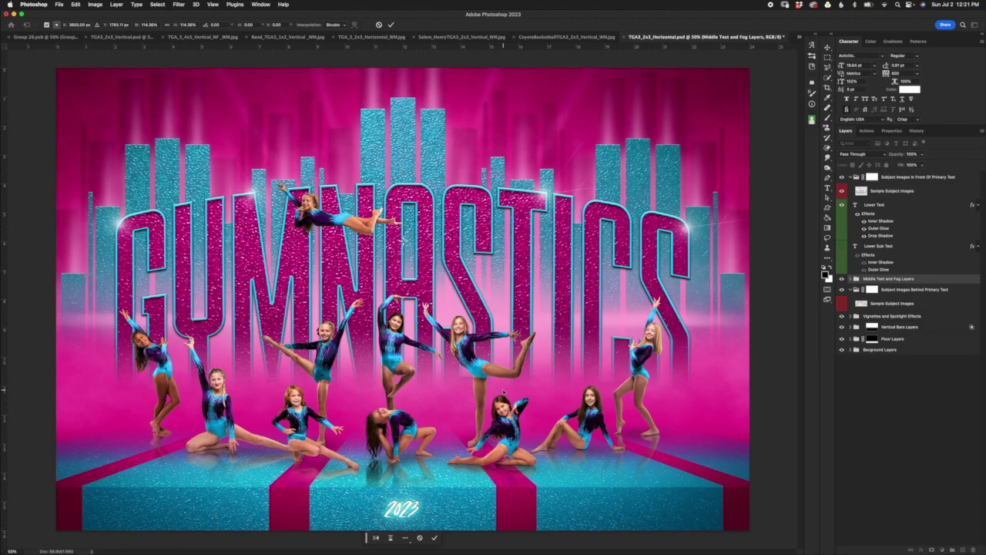
{"action": "key", "text": "ctrl+z"}
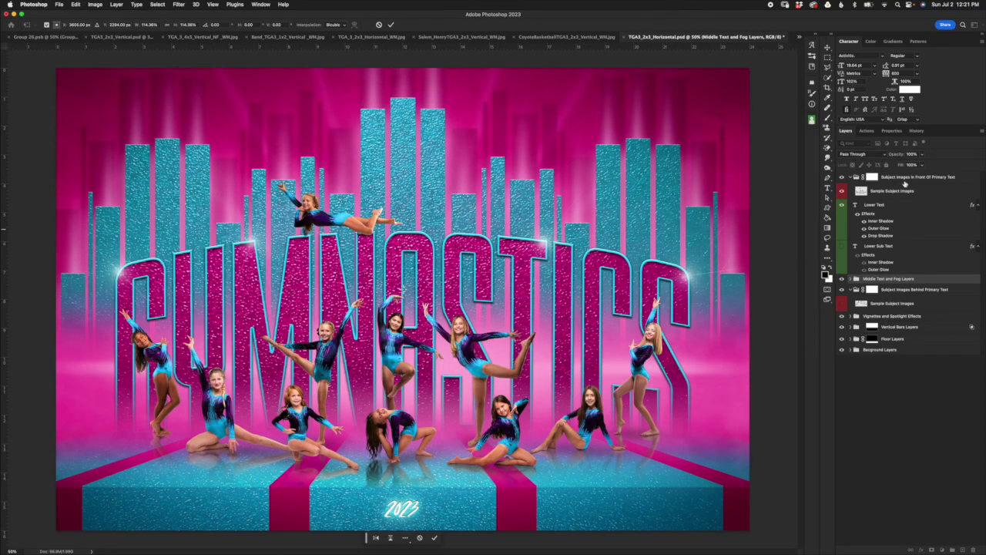
Cancel the active transform and revert the horizontal poster to its originally opened history state.
{"action": "left_click", "coordinate": [917, 130]}
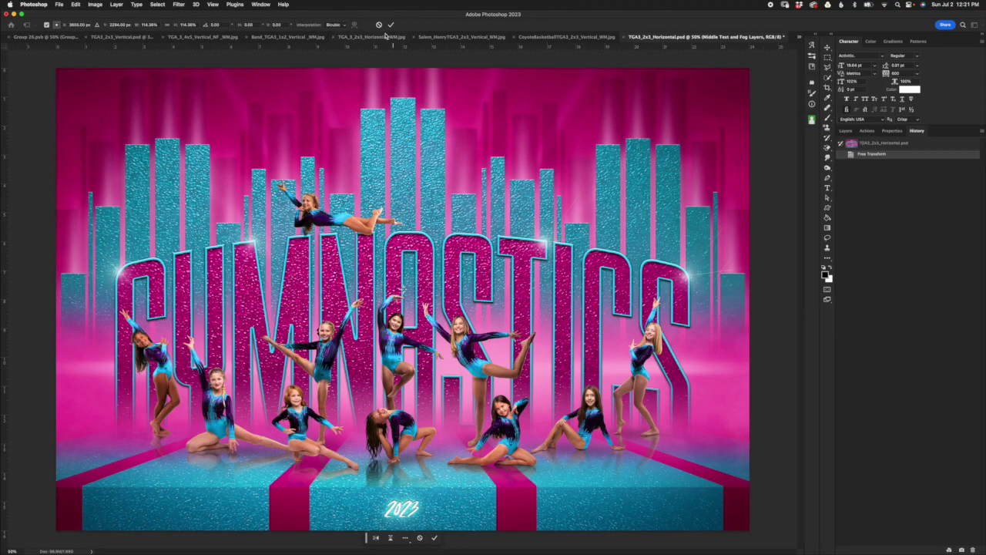
{"action": "left_click", "coordinate": [379, 25]}
{"action": "left_click", "coordinate": [882, 145]}
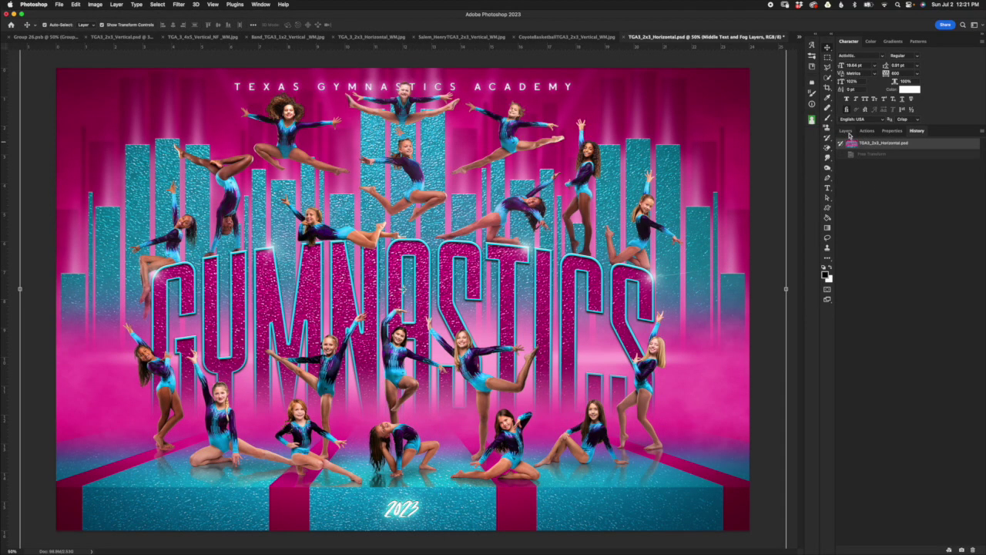
{"action": "left_click", "coordinate": [845, 130]}
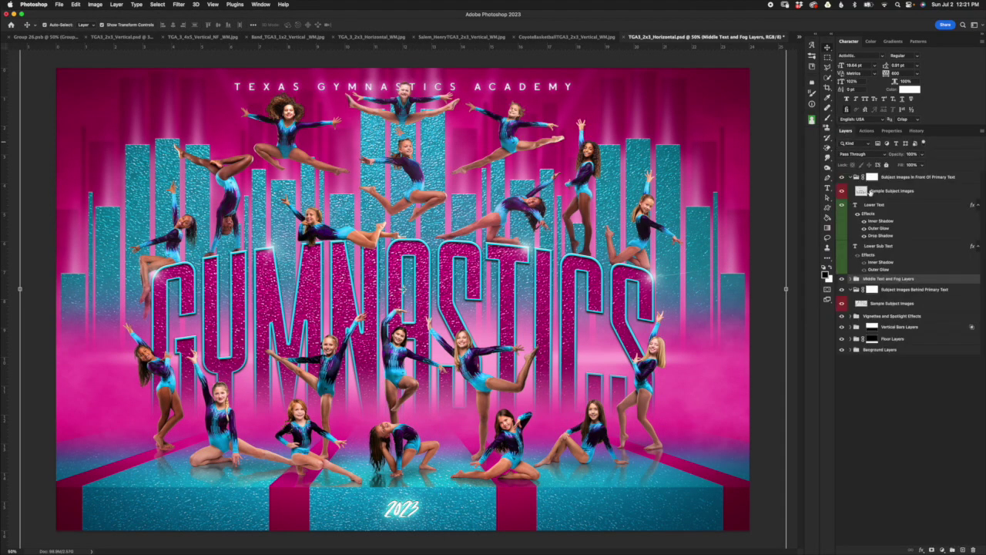
Hide the Floor Layers group in the horizontal poster and switch to the Group 26.psb document.
{"action": "left_click", "coordinate": [891, 338]}
{"action": "left_click", "coordinate": [842, 339]}
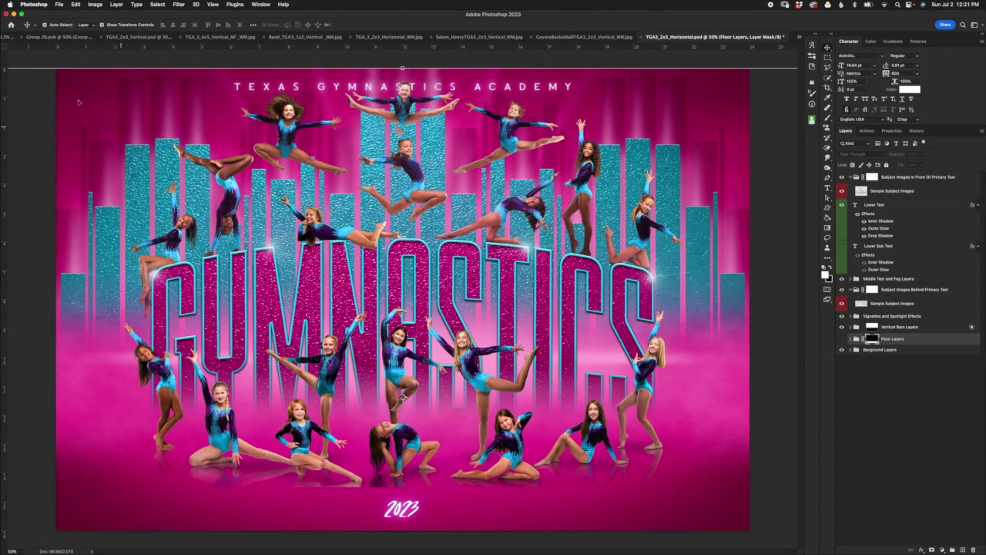
{"action": "left_click", "coordinate": [43, 37]}
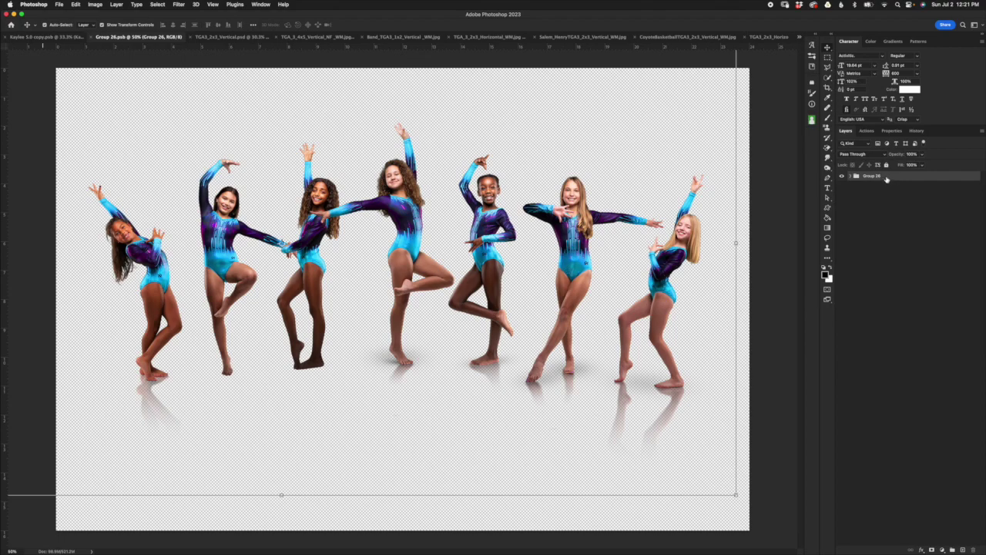
{"action": "right_click", "coordinate": [887, 178]}
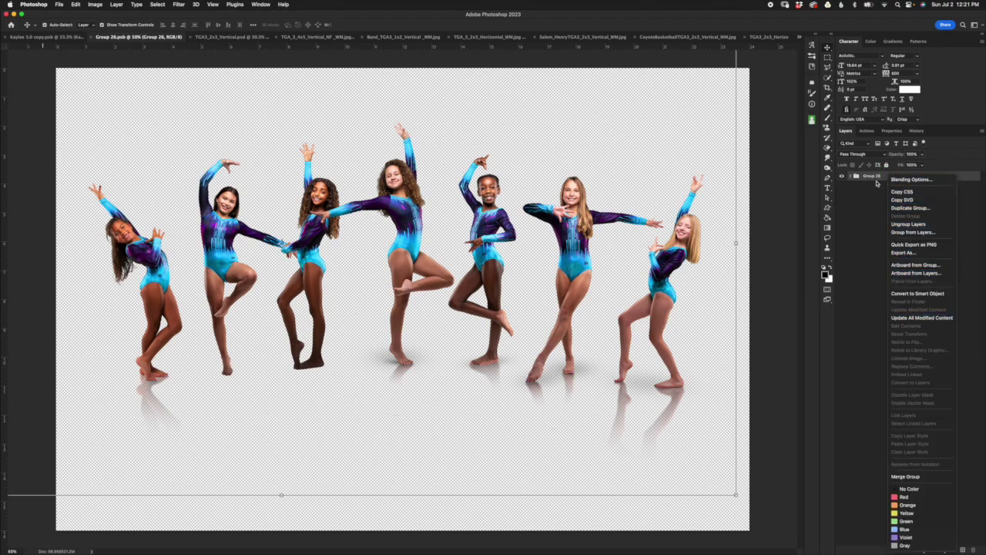
{"action": "left_click", "coordinate": [887, 180]}
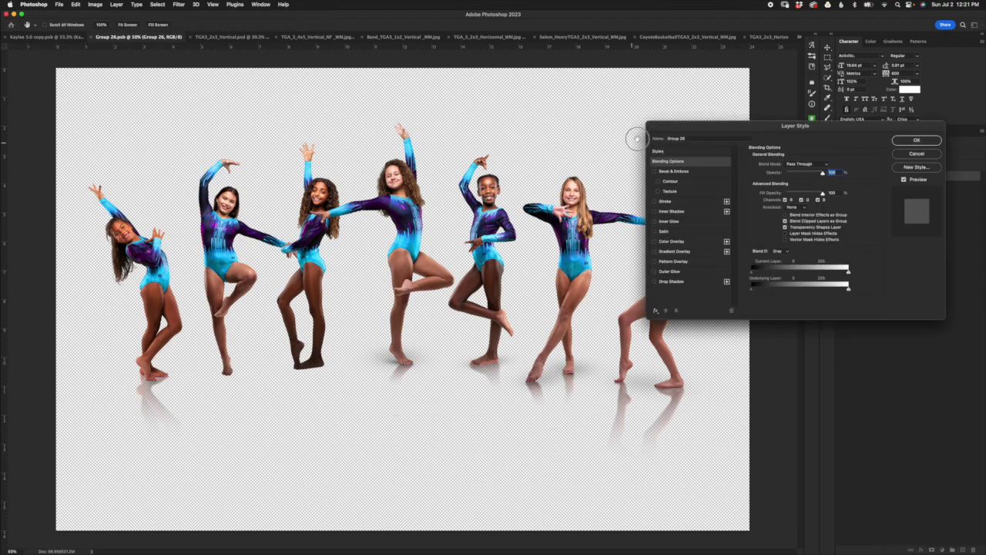
{"action": "left_click", "coordinate": [912, 155]}
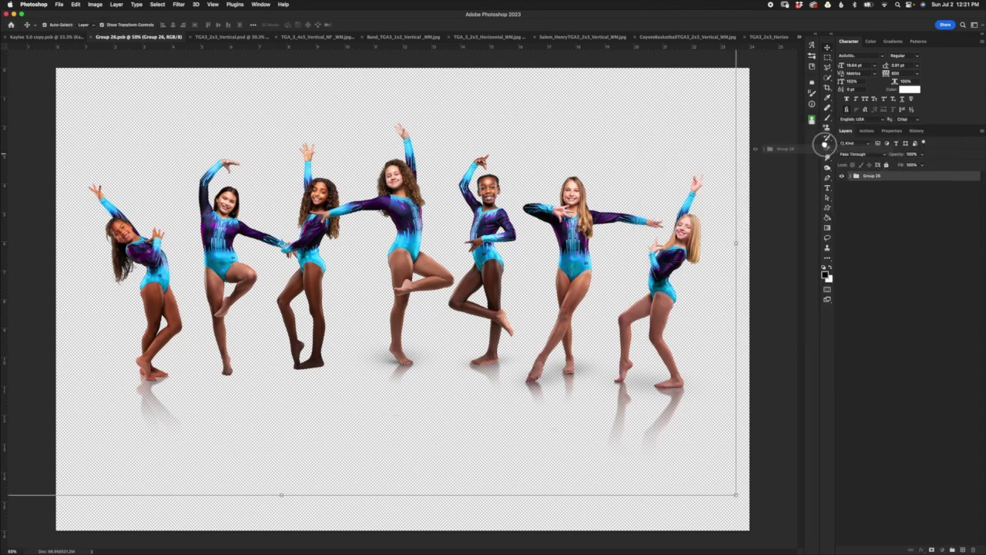
Copy Group 26 into the horizontal poster's Subject Images Behind Primary Text group and hide both Sample Subject Images layers.
{"action": "left_click", "coordinate": [767, 37]}
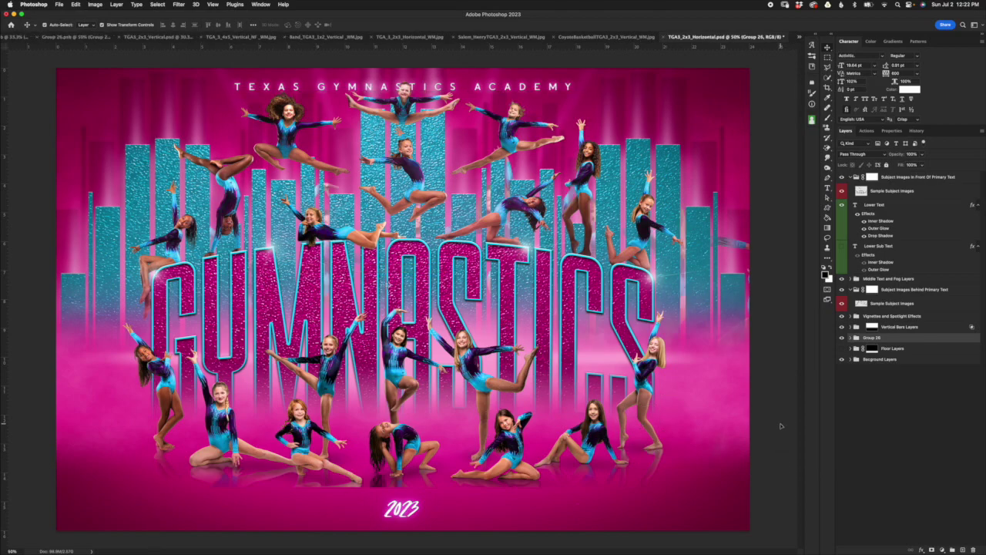
{"action": "left_click_drag", "start_coordinate": [897, 345], "coordinate": [900, 293]}
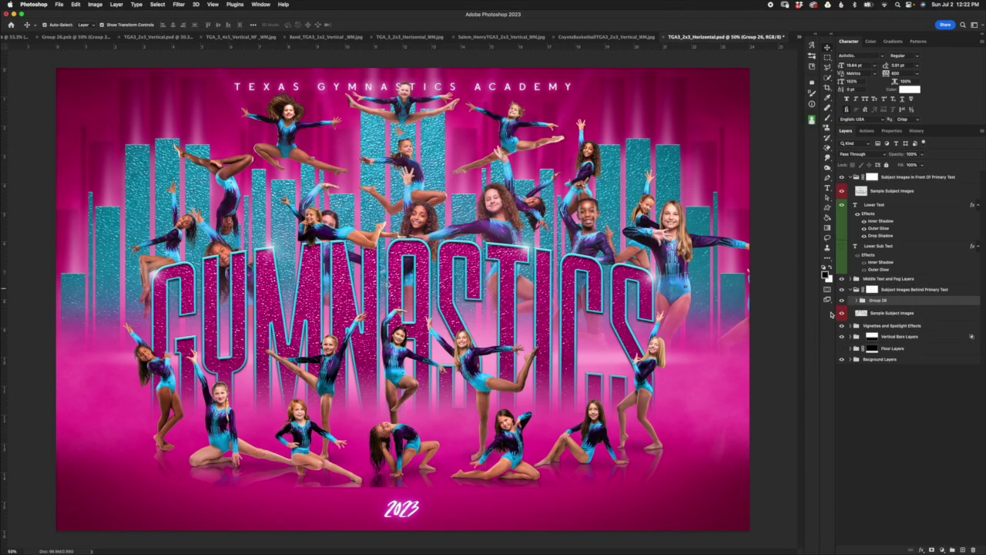
{"action": "left_click", "coordinate": [841, 313]}
{"action": "left_click", "coordinate": [842, 192]}
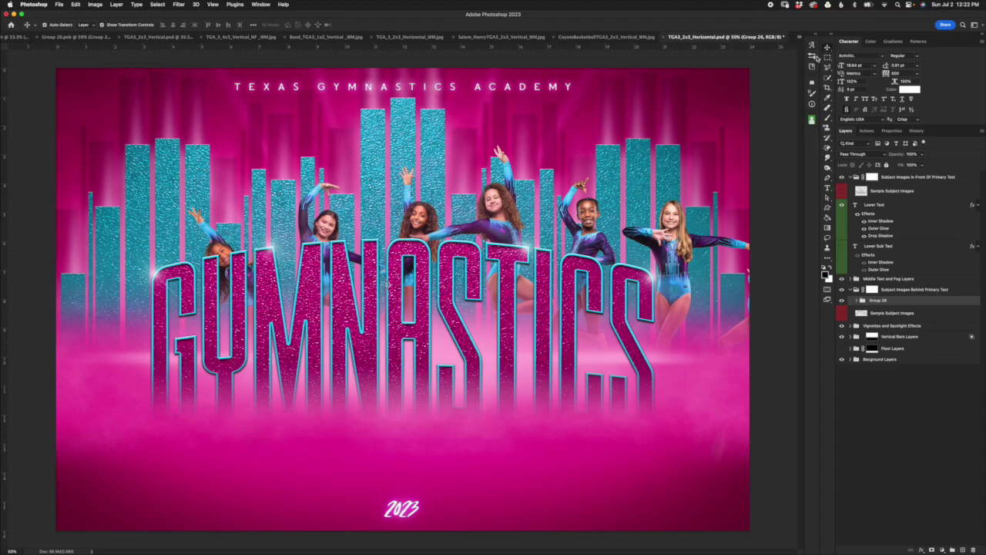
Move Group 26 up and left so all seven gymnasts fit on the poster behind the GYMNASTICS title.
{"action": "key", "text": "ctrl+t"}
{"action": "key", "text": "ctrl+0"}
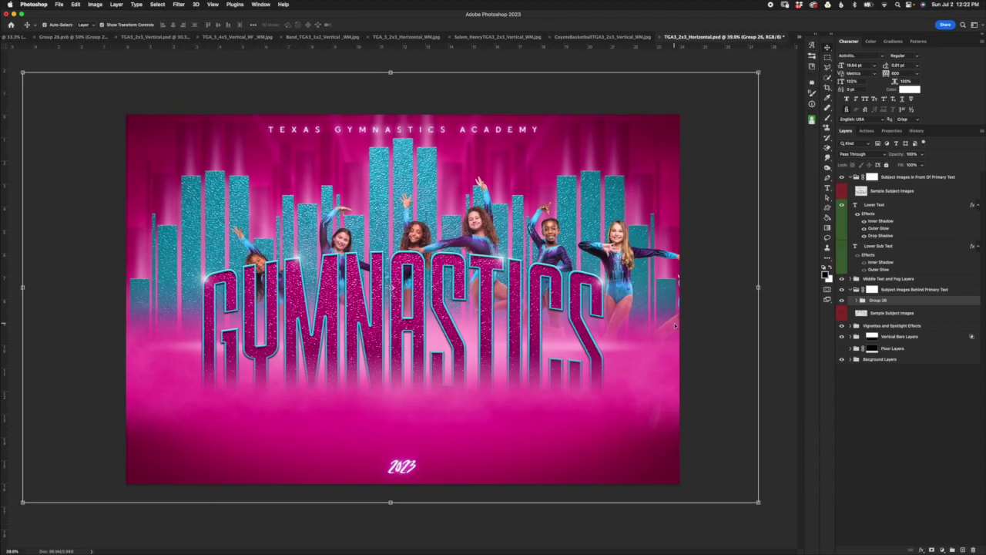
{"action": "left_click_drag", "start_coordinate": [689, 355], "coordinate": [632, 333]}
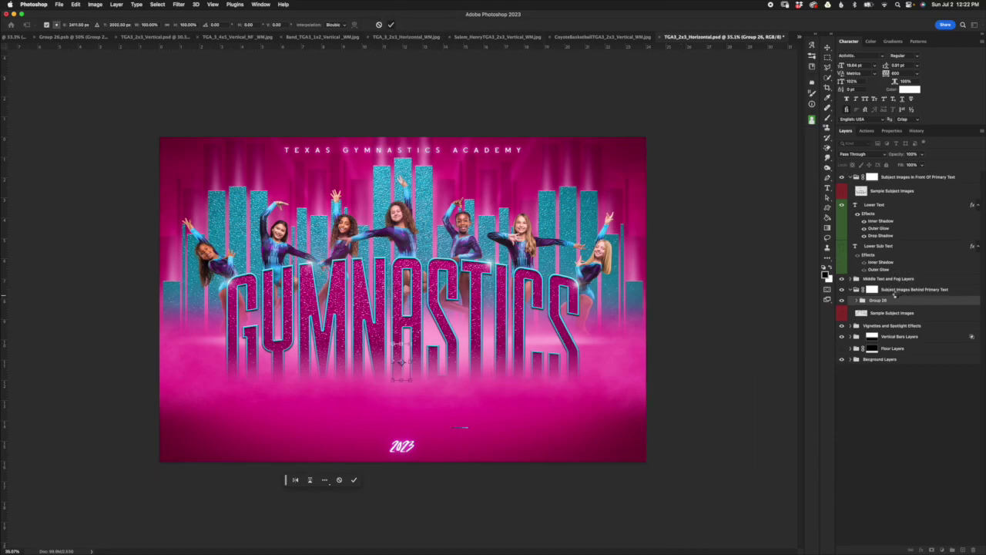
Move the Middle Text and Fog Layers group straight down about 600 px beneath the gymnasts.
{"action": "left_click", "coordinate": [893, 279]}
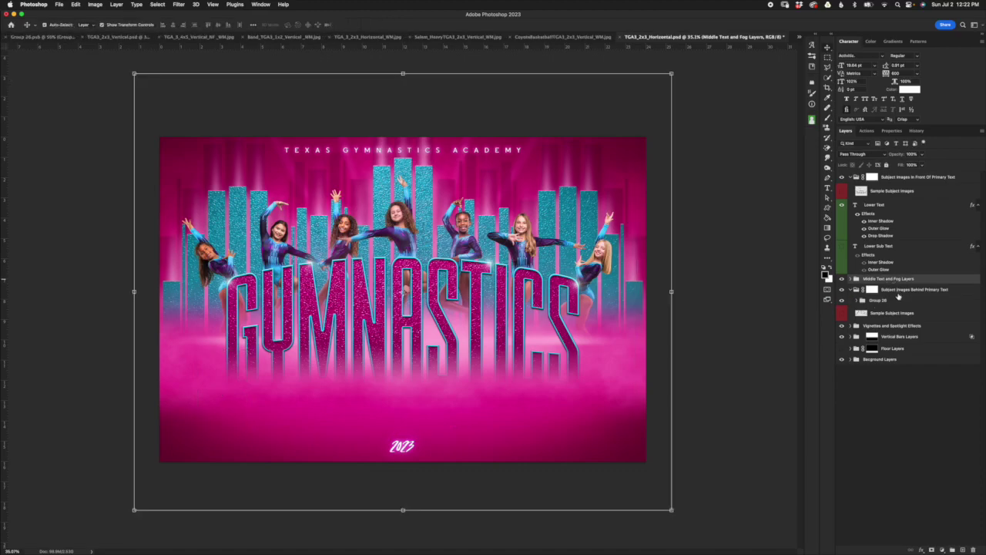
{"action": "left_click", "coordinate": [672, 293]}
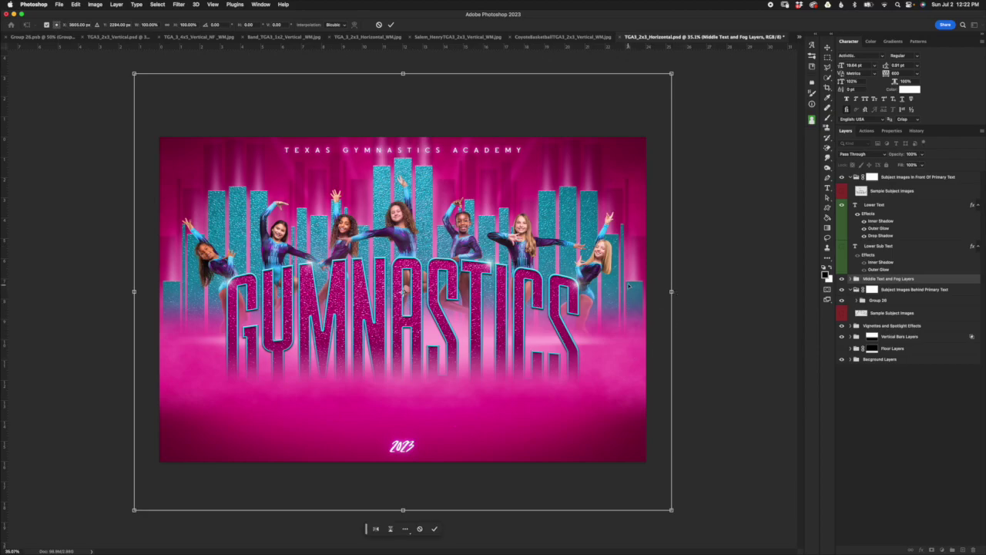
{"action": "left_click_drag", "start_coordinate": [629, 287], "coordinate": [632, 323]}
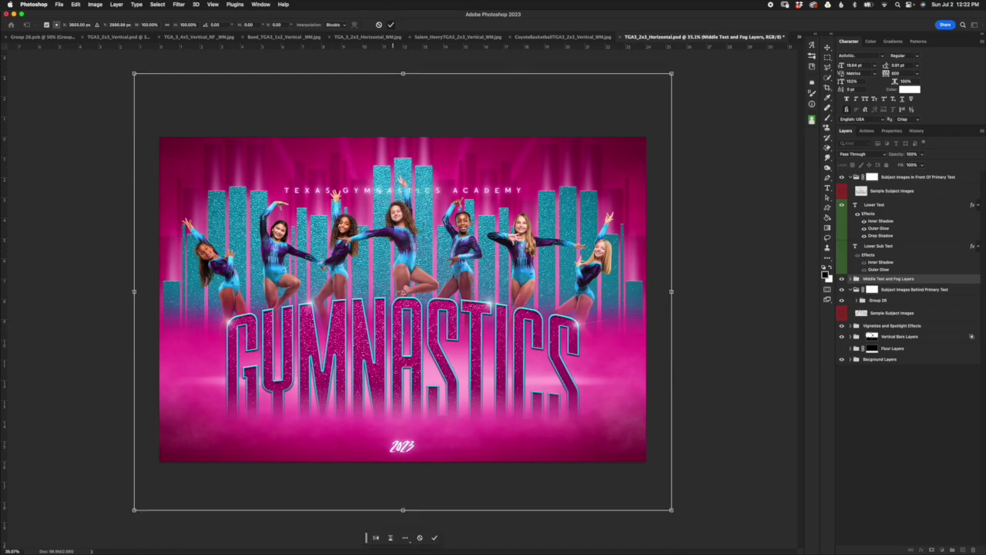
{"action": "key", "text": "Return"}
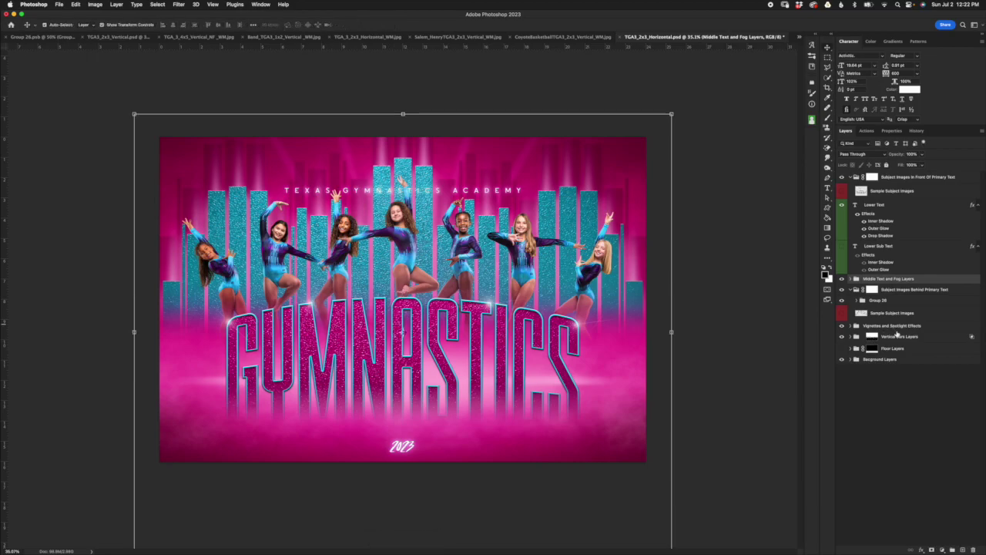
Disable and re-enable the layer mask of the Subject Images Behind Primary Text group to examine its effect.
{"action": "left_click", "coordinate": [872, 289]}
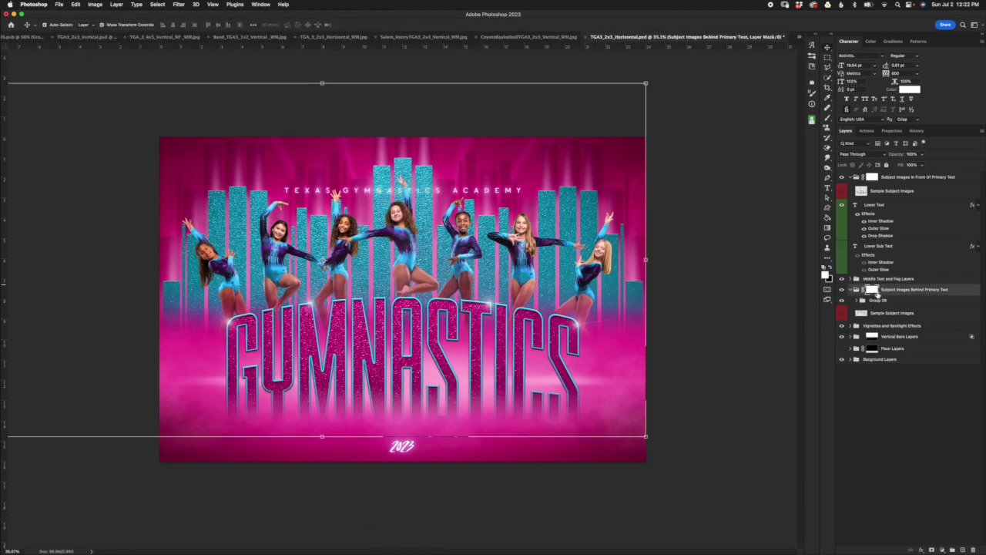
{"action": "left_click", "coordinate": [872, 290], "text": "shift"}
{"action": "left_click", "coordinate": [874, 290], "text": "shift"}
Redraw the gradient on the Horizon Fog layer's mask so the fog starts lower over the gymnasts' legs, undoing the last upward extension.
{"action": "left_click", "coordinate": [851, 279]}
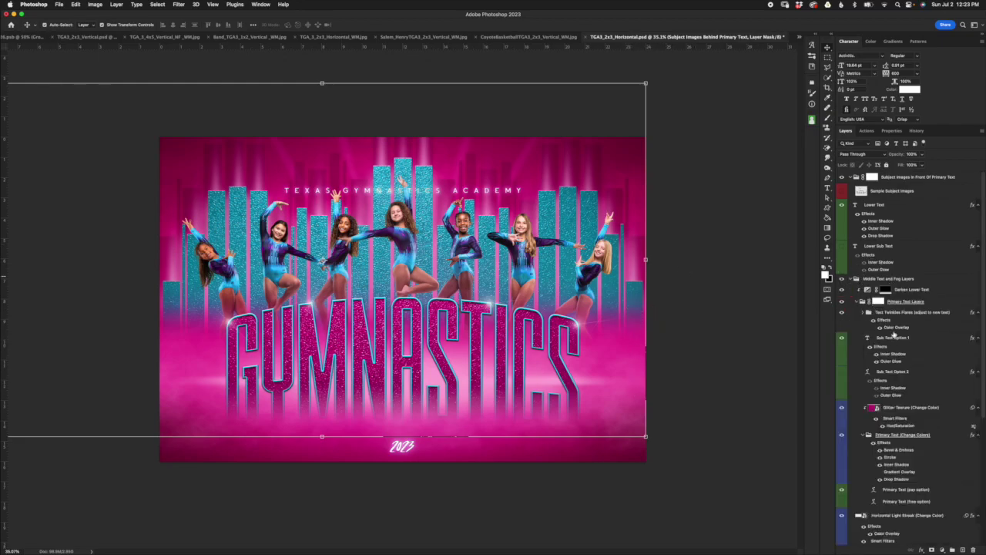
{"action": "left_click", "coordinate": [882, 281]}
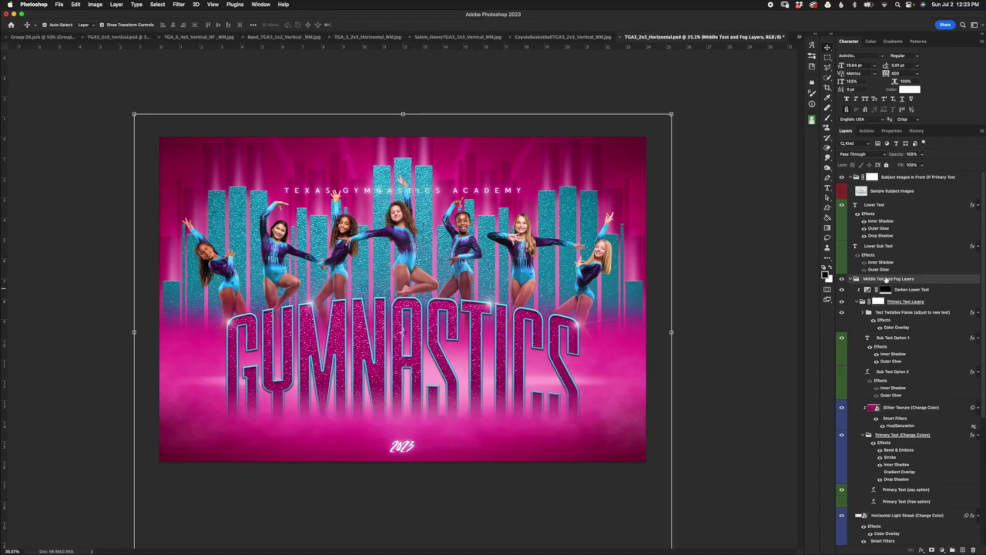
{"action": "scroll", "coordinate": [919, 296], "scroll_direction": "down", "scroll_amount": 5}
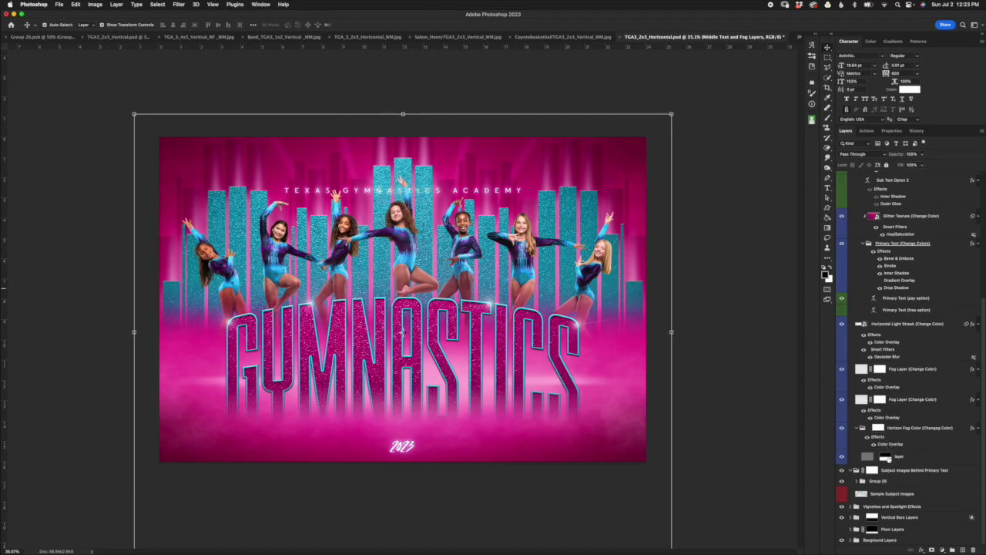
{"action": "left_click", "coordinate": [898, 459]}
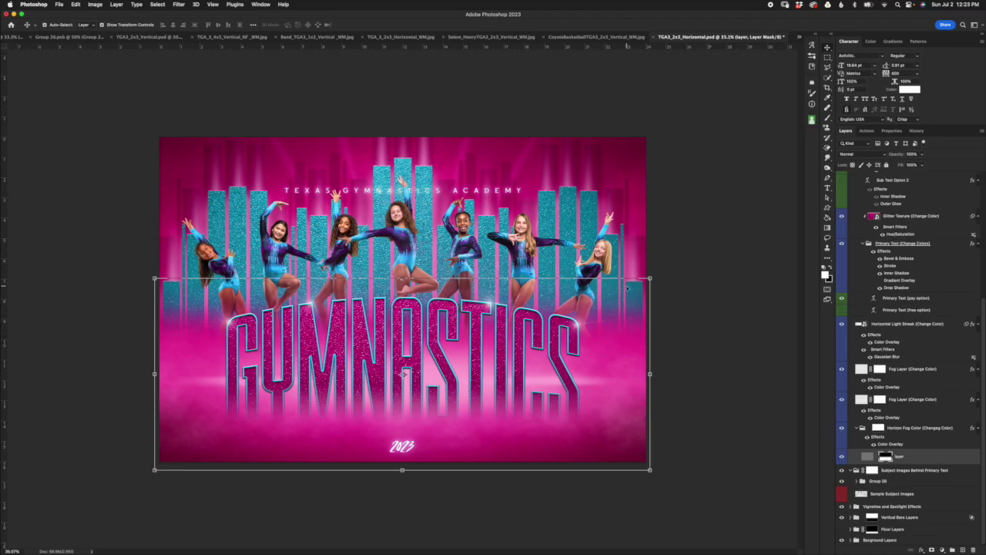
{"action": "left_click", "coordinate": [829, 229]}
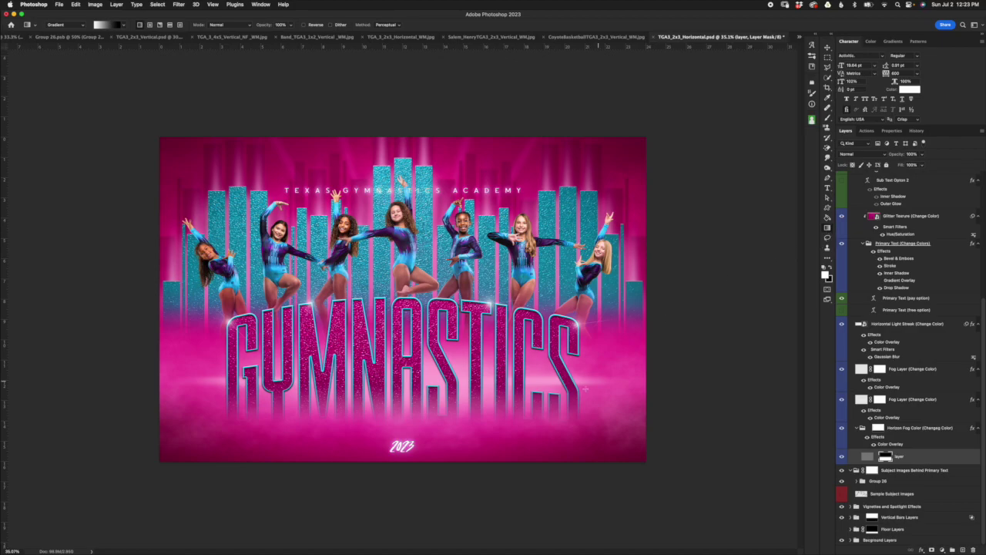
{"action": "left_click_drag", "start_coordinate": [593, 373], "coordinate": [594, 299]}
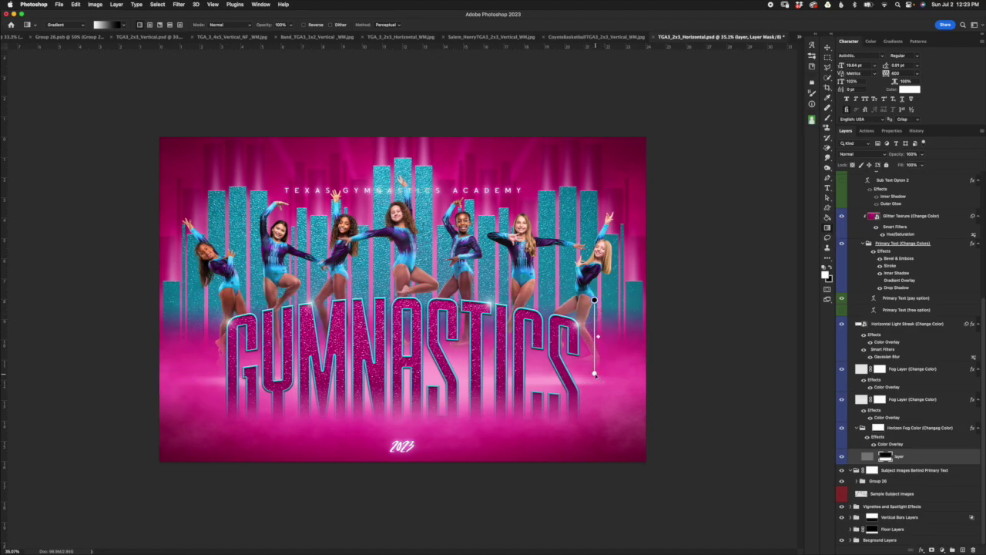
{"action": "left_click_drag", "start_coordinate": [594, 373], "coordinate": [595, 352]}
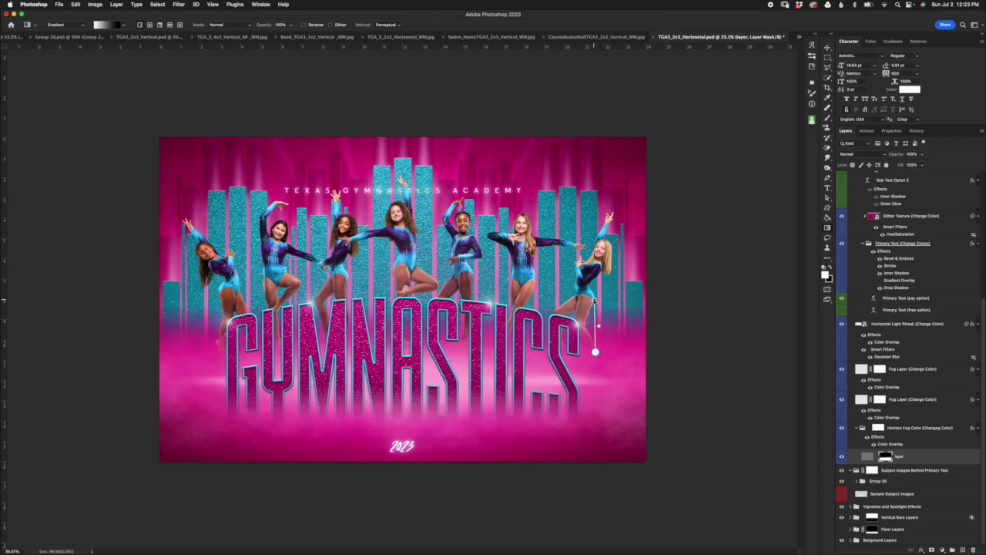
{"action": "left_click_drag", "start_coordinate": [595, 299], "coordinate": [596, 264]}
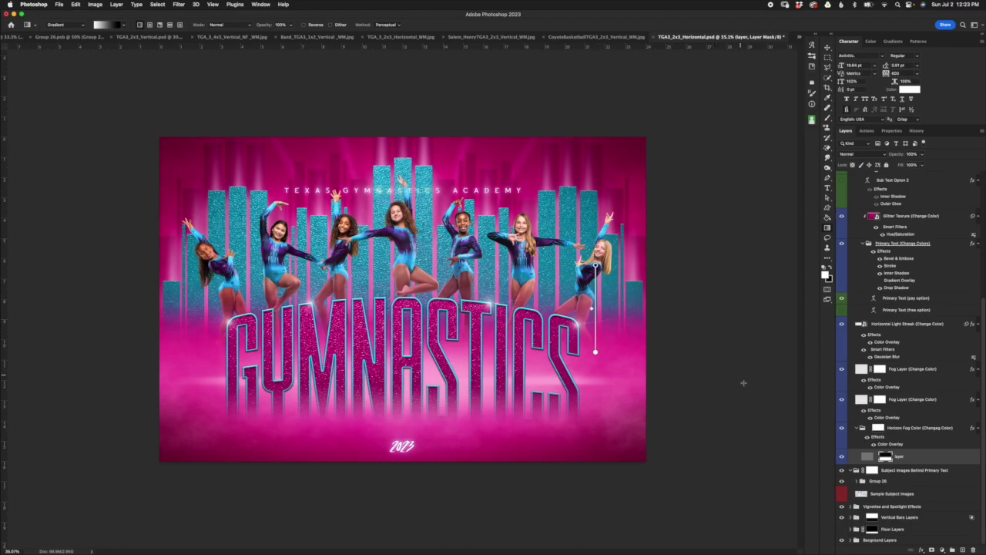
{"action": "key", "text": "super+z"}
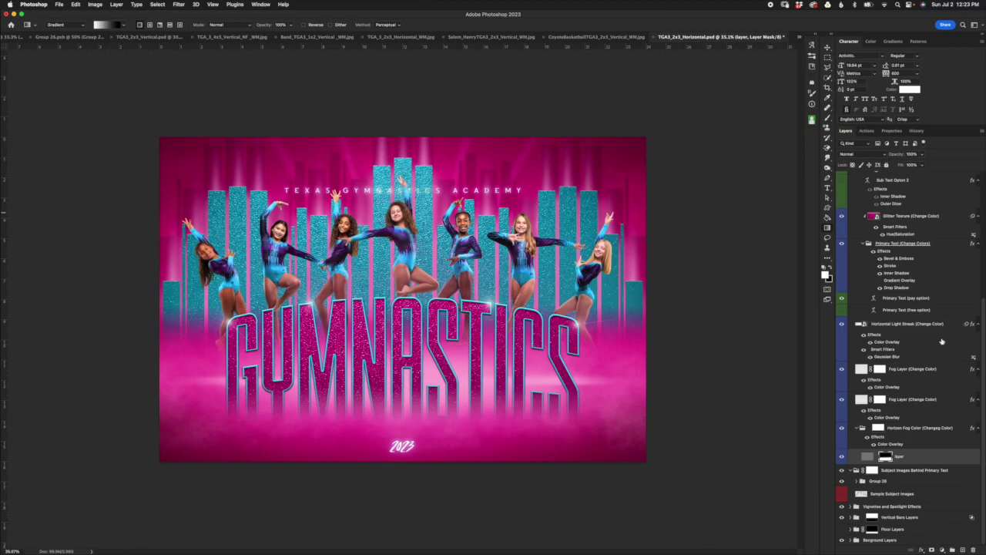
Collapse the Middle Text and Fog Layers group and move Group 26 to the top of Subject Images In Front Of Primary Text.
{"action": "scroll", "coordinate": [939, 341], "scroll_direction": "up", "scroll_amount": 5}
{"action": "left_click", "coordinate": [851, 280]}
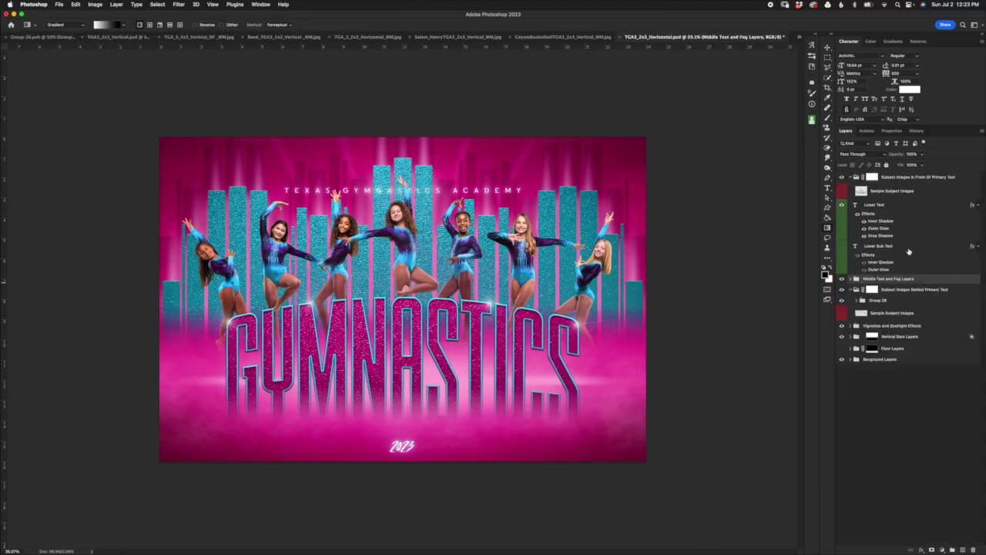
{"action": "left_click", "coordinate": [902, 305]}
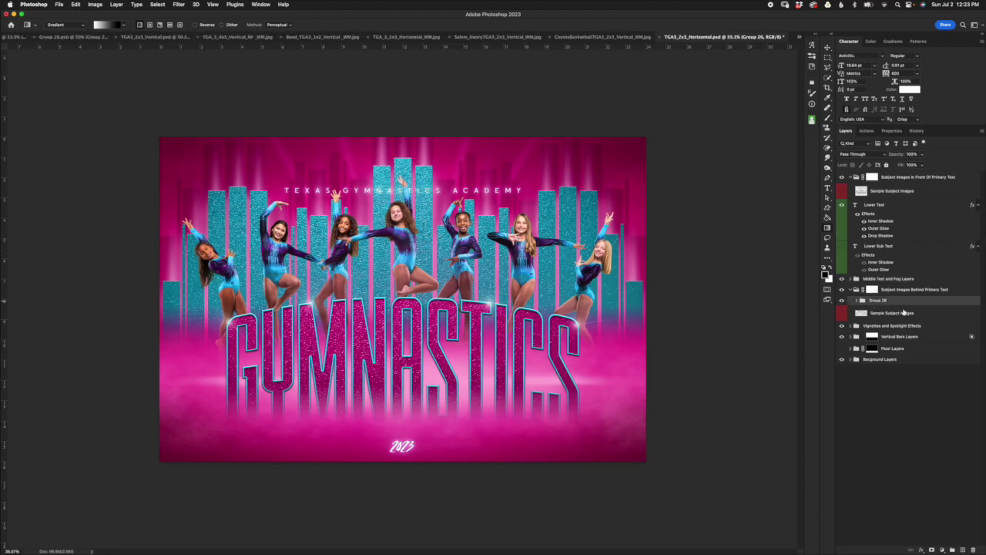
{"action": "left_click_drag", "start_coordinate": [901, 306], "coordinate": [894, 186]}
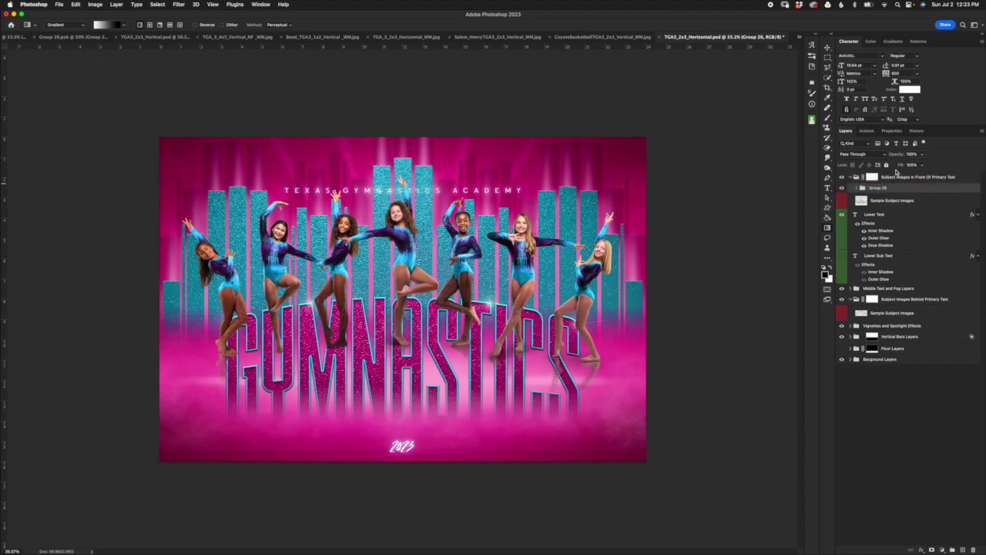
Move Group 26 down in front of the GYMNASTICS title, enlarge it to about 104% and nudge it left.
{"action": "left_click", "coordinate": [827, 47]}
{"action": "left_click", "coordinate": [637, 82]}
{"action": "left_click_drag", "start_coordinate": [561, 202], "coordinate": [563, 274]}
{"action": "left_click_drag", "start_coordinate": [317, 503], "coordinate": [319, 517]}
{"action": "key", "text": "shift+Left"}
{"action": "key", "text": "shift+Left"}
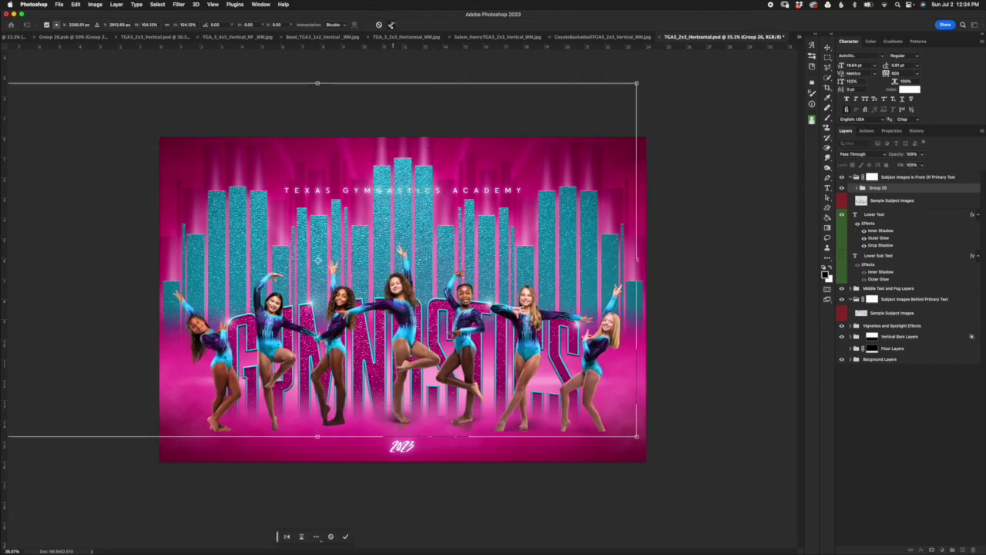
Finish the Group 26 transform, then enlarge the Middle Text and Fog Layers group to about 119% and raise it behind the gymnasts.
{"action": "key", "text": "Return"}
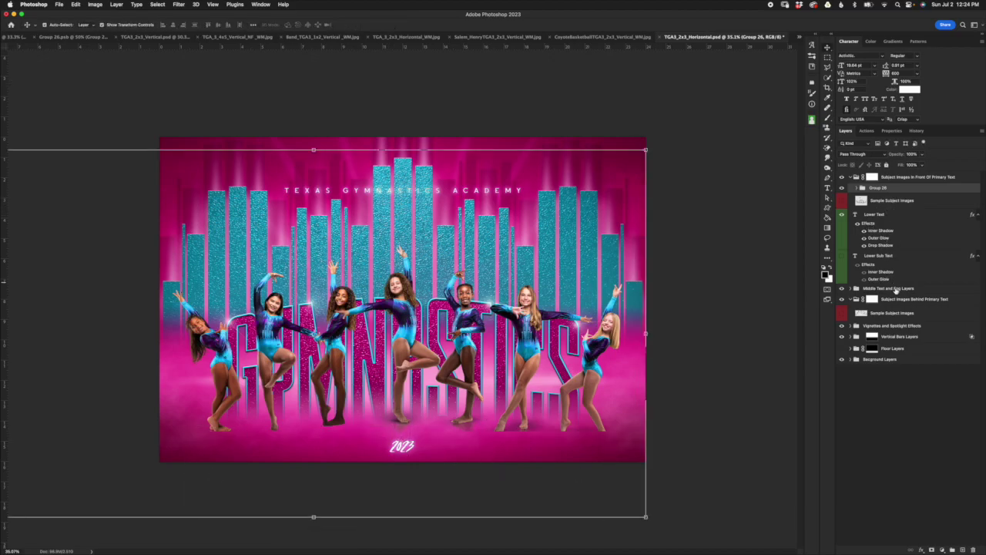
{"action": "left_click", "coordinate": [896, 289]}
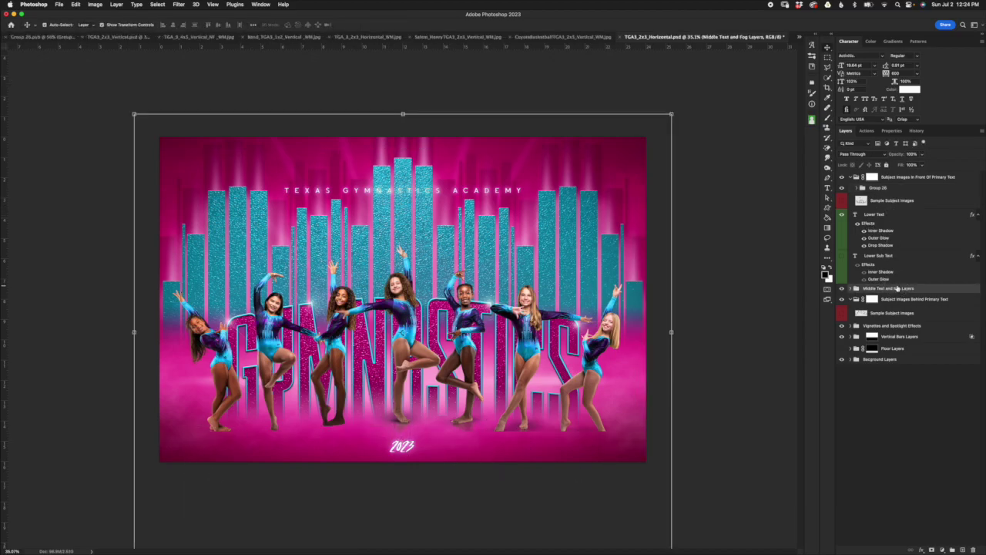
{"action": "left_click", "coordinate": [671, 333]}
{"action": "left_click_drag", "start_coordinate": [656, 360], "coordinate": [659, 290]}
{"action": "left_click_drag", "start_coordinate": [403, 461], "coordinate": [407, 543]}
{"action": "left_click_drag", "start_coordinate": [668, 437], "coordinate": [673, 402]}
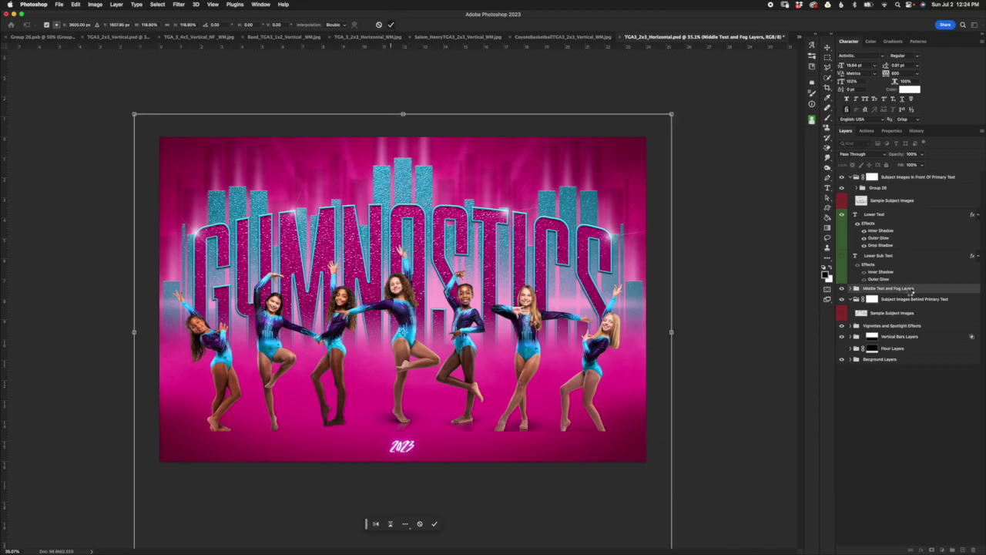
{"action": "key", "text": "Return"}
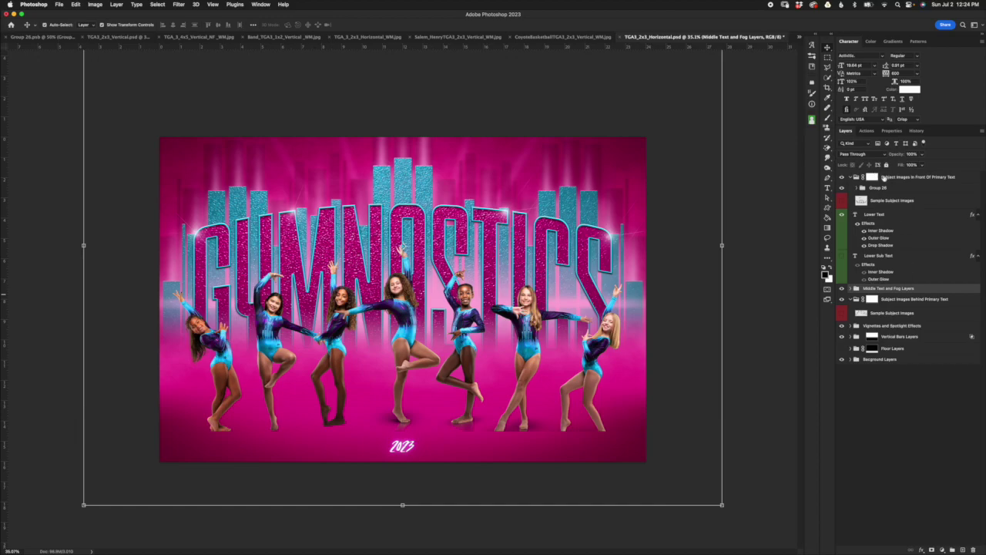
Redraw the gradient on the Subject Images In Front Of Primary Text group's mask so the gymnasts' legs fade out from thighs to feet.
{"action": "left_click", "coordinate": [899, 177]}
{"action": "left_click", "coordinate": [898, 200]}
{"action": "left_click", "coordinate": [900, 189]}
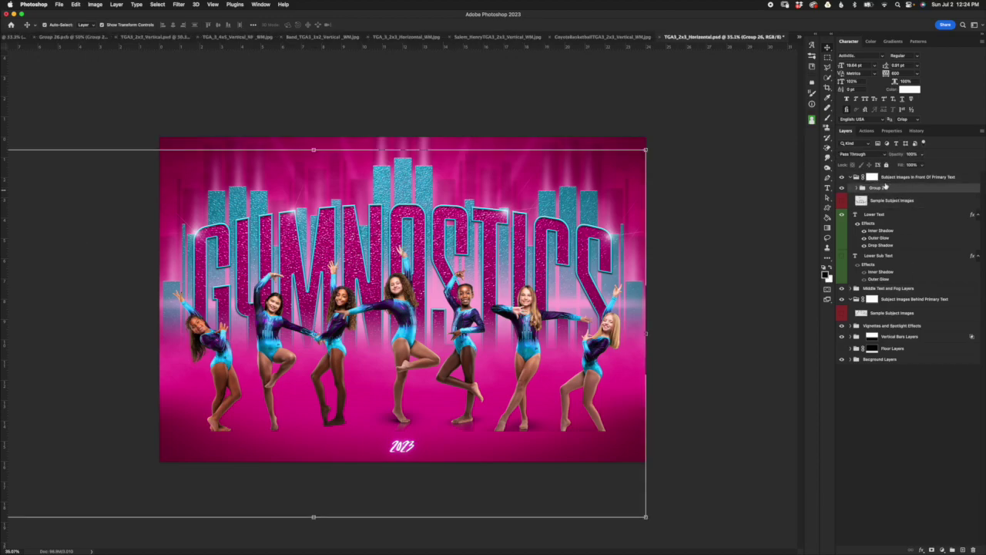
{"action": "left_click", "coordinate": [872, 178]}
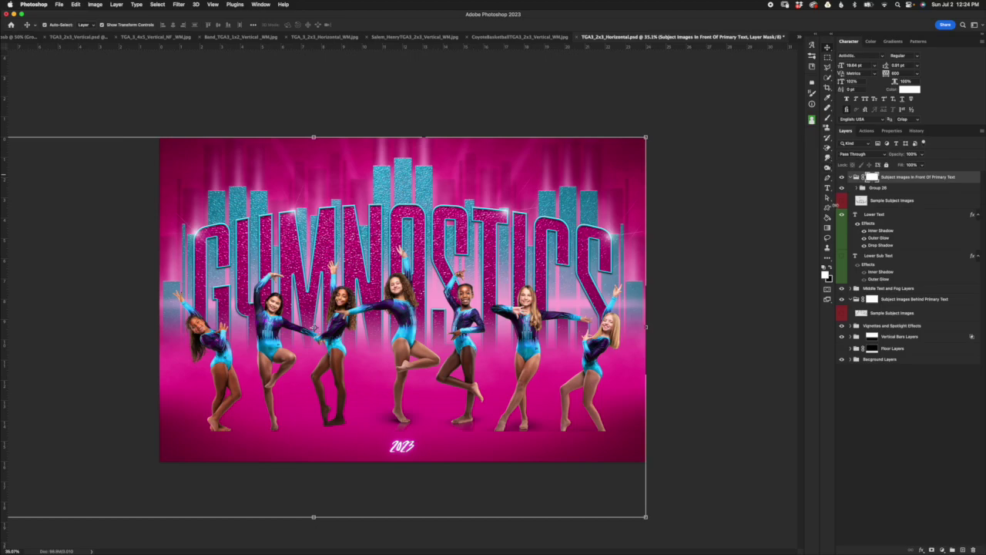
{"action": "left_click", "coordinate": [829, 229]}
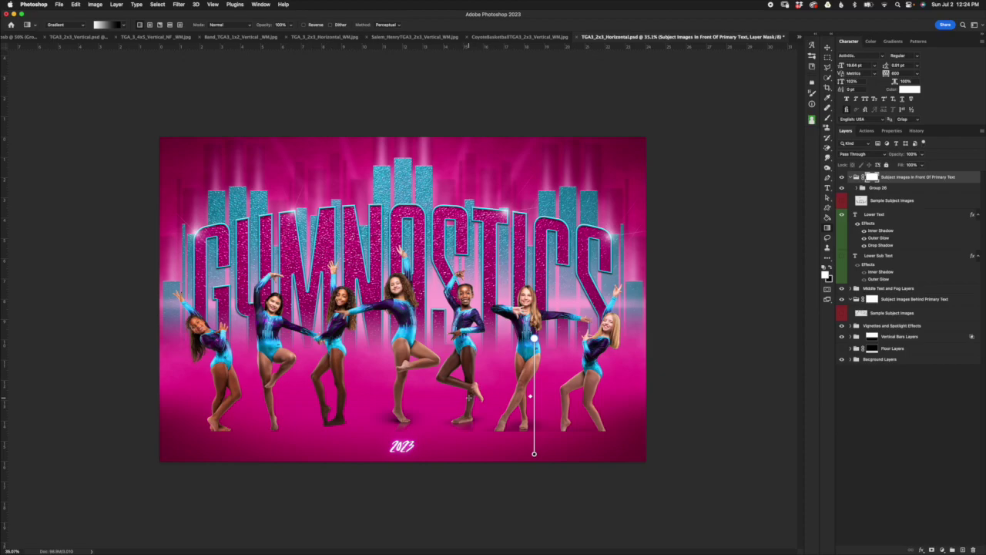
{"action": "left_click_drag", "start_coordinate": [468, 378], "coordinate": [470, 391]}
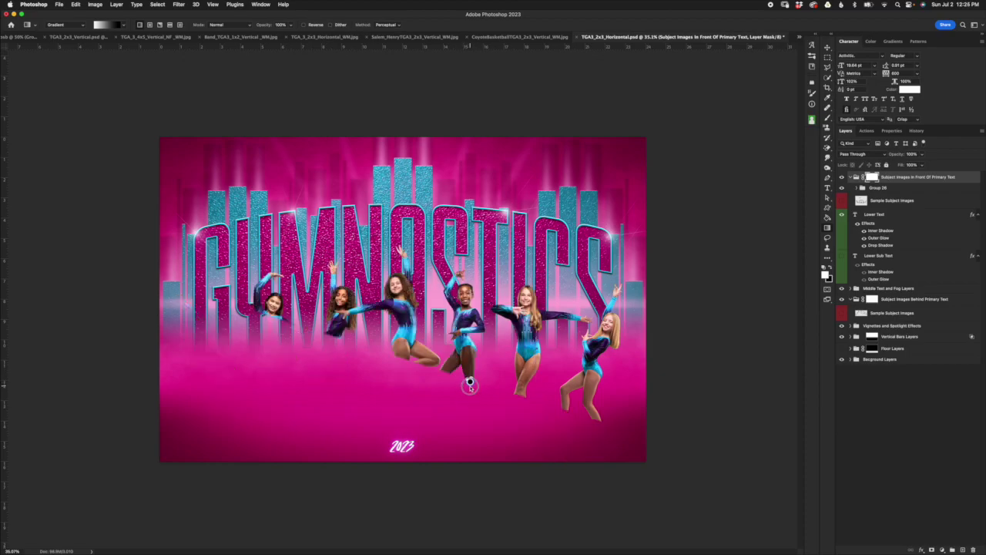
{"action": "left_click_drag", "start_coordinate": [470, 391], "coordinate": [471, 420]}
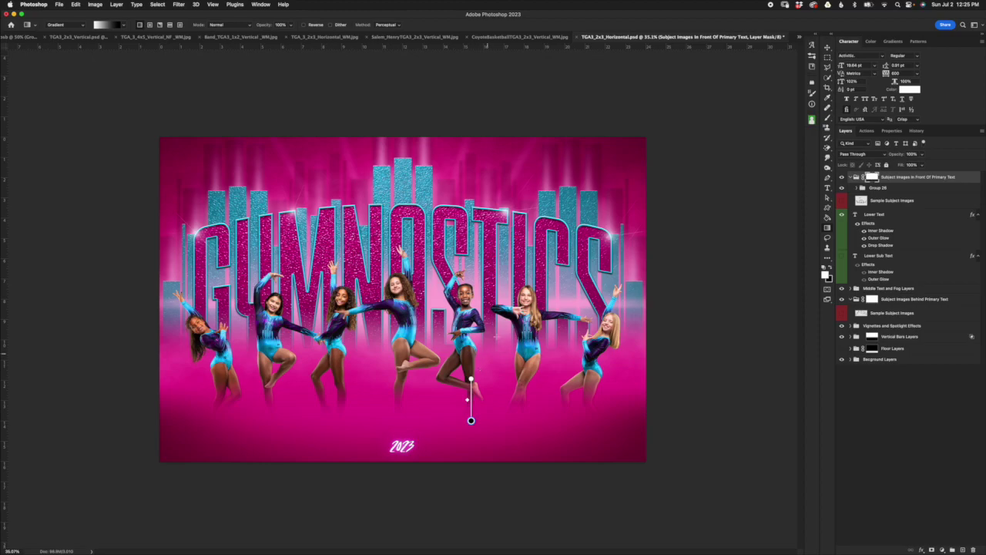
{"action": "left_click_drag", "start_coordinate": [471, 380], "coordinate": [471, 352]}
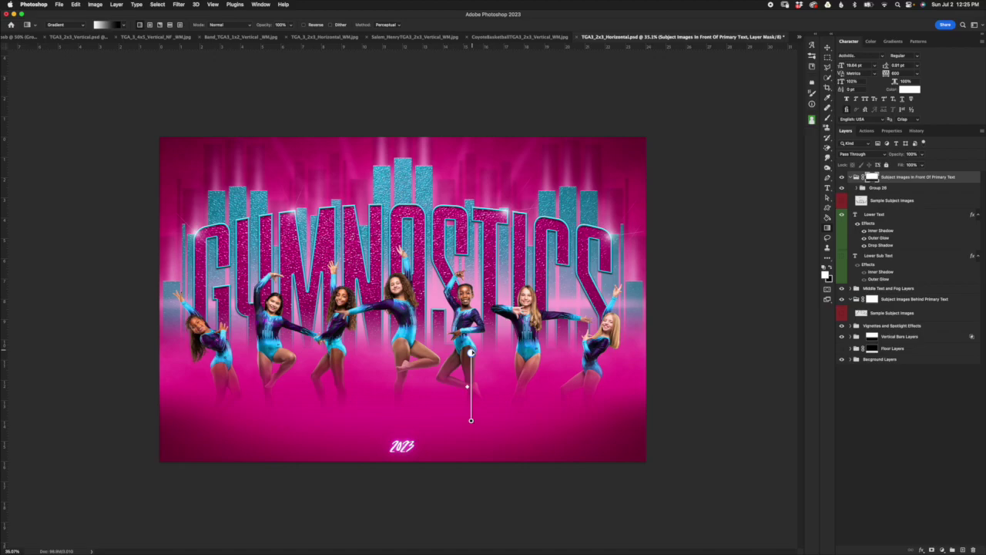
Hide and show the Vignettes and Spotlight Effects group to examine its effect on the poster.
{"action": "left_click", "coordinate": [842, 326]}
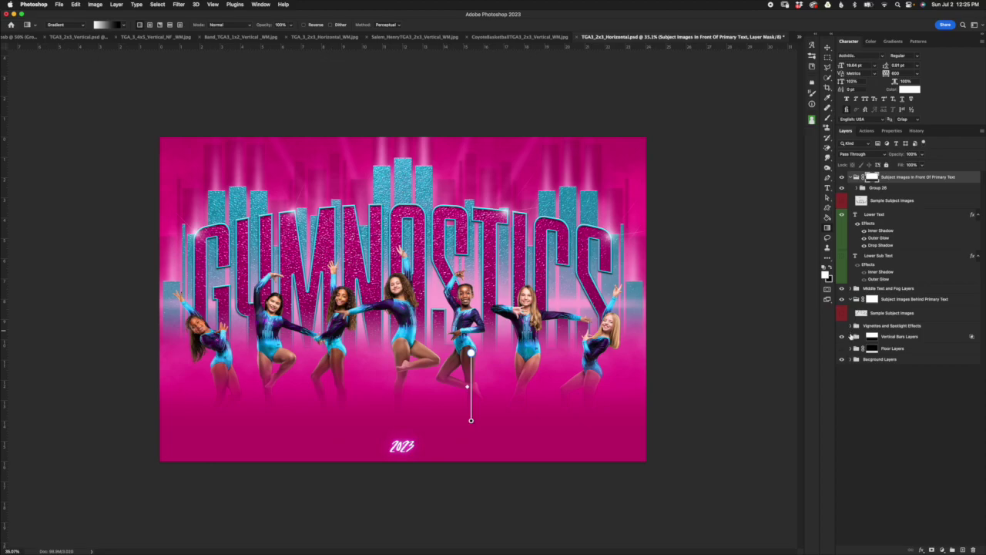
{"action": "left_click", "coordinate": [842, 326]}
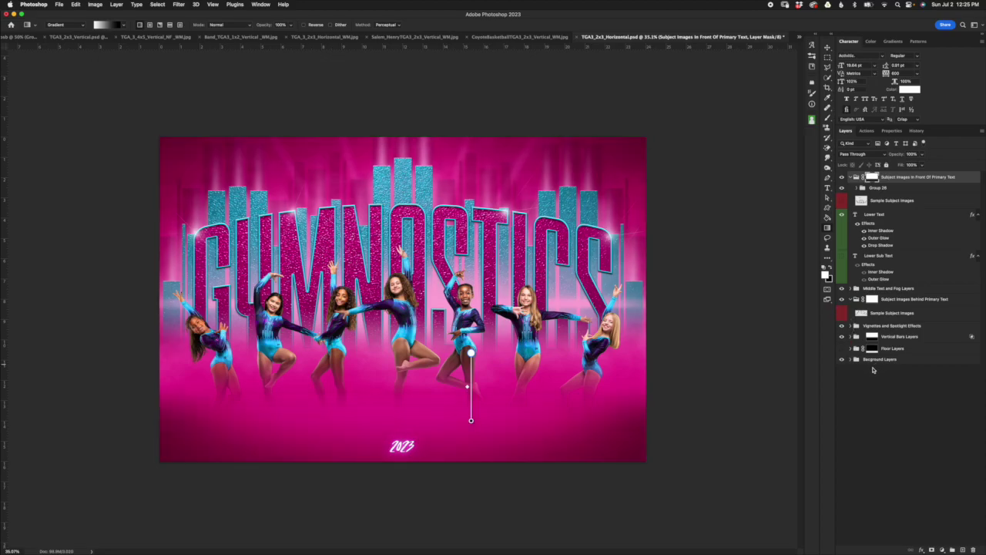